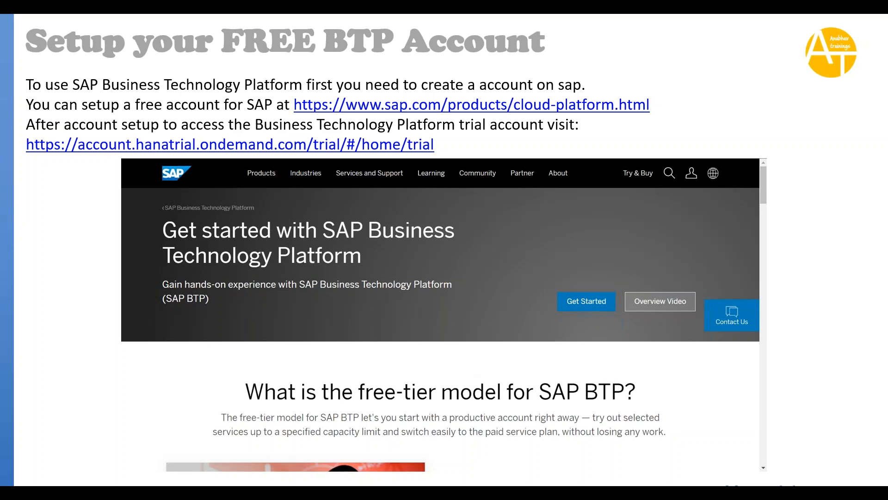
Step: End the slideshow and bring the 'Home - SAP Datasphere' Chrome window forward
key("Escape")
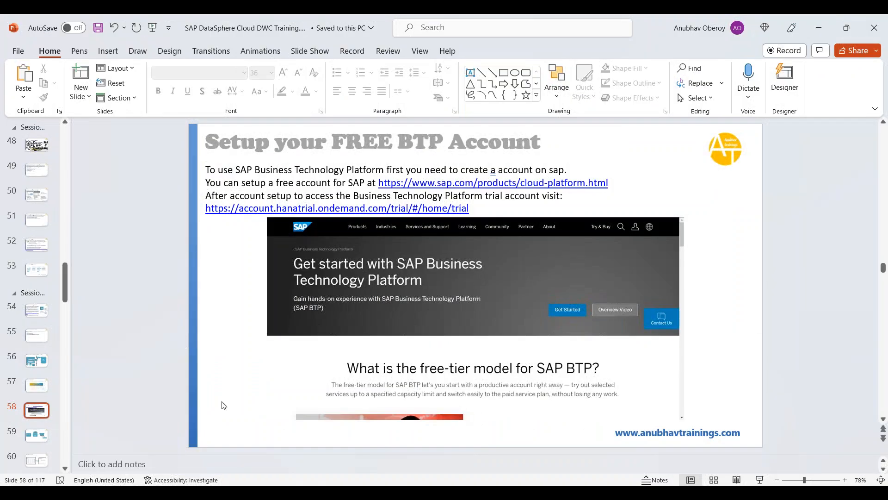
mouse_move(193, 481)
mouse_move(172, 491)
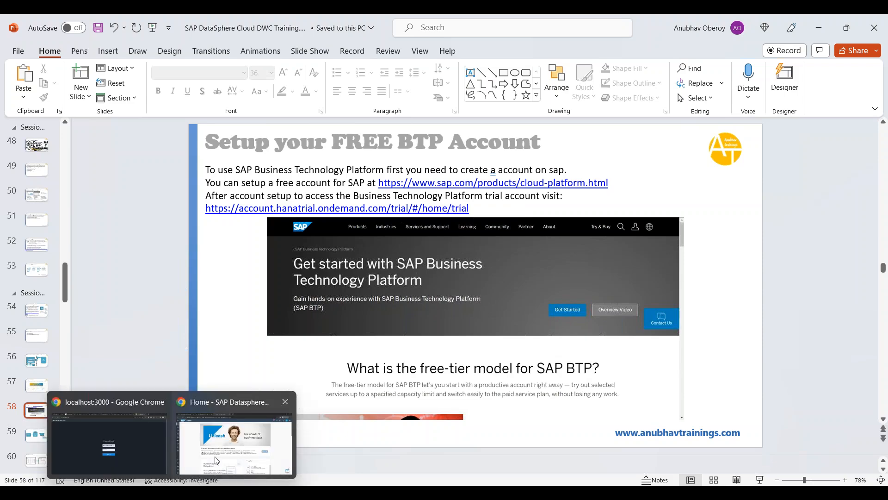
left_click(261, 409)
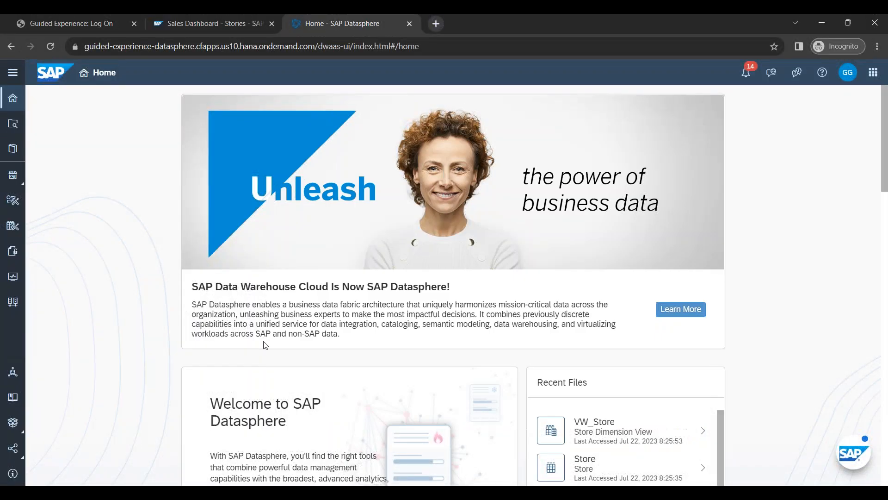
Step: Load account.hanatrial.ondemand.com/trial in a new incognito tab, select its address, and switch back to PowerPoint
left_click(435, 25)
type("hana")
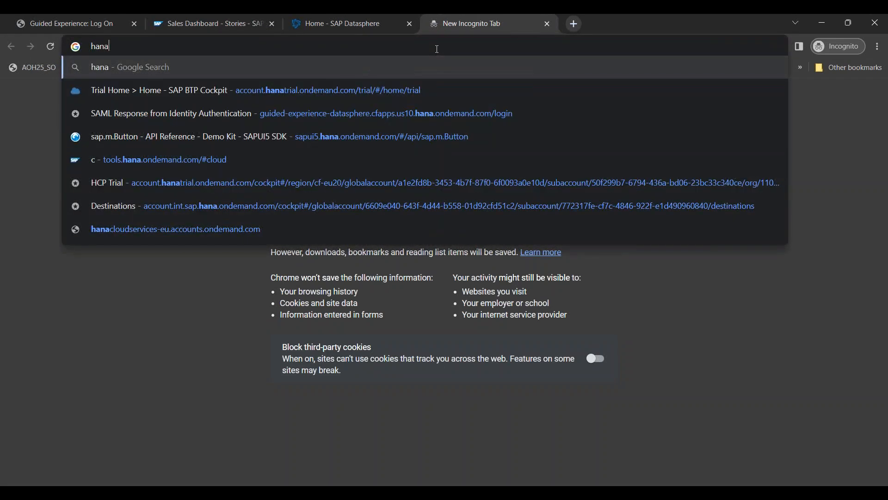
key("Down")
key("Return")
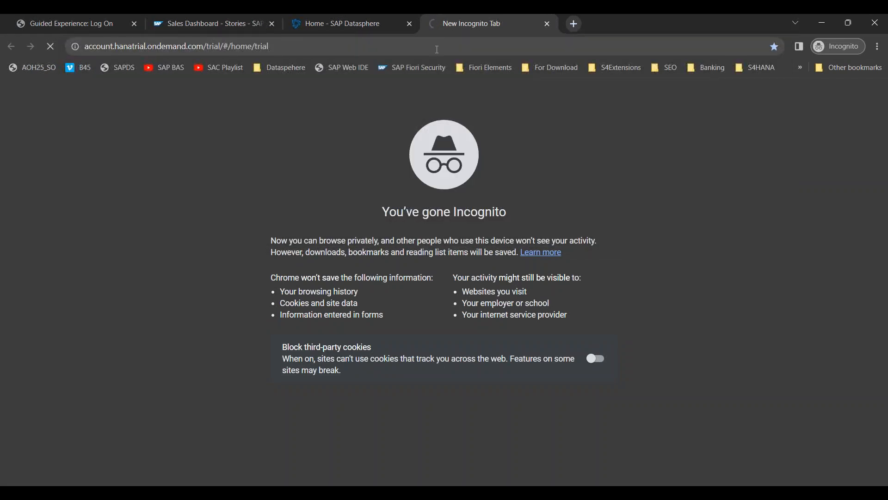
left_click(313, 48)
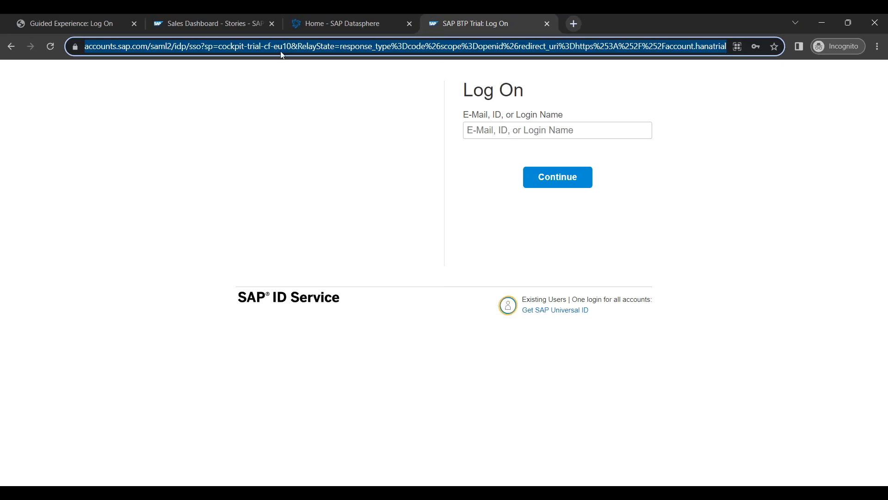
key("alt+Tab")
Step: Highlight the BTP trial account link and the word 'hanatrial' on slide 58, then return to Chrome
left_click(426, 209)
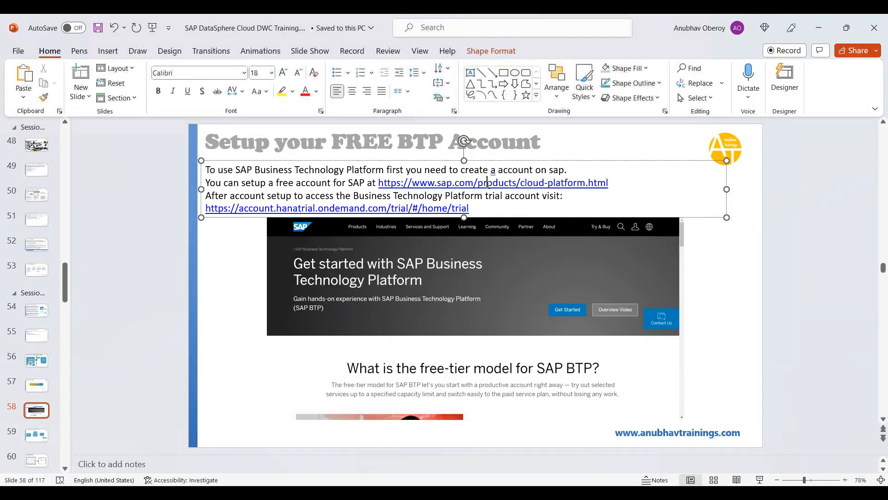
triple_click(426, 209)
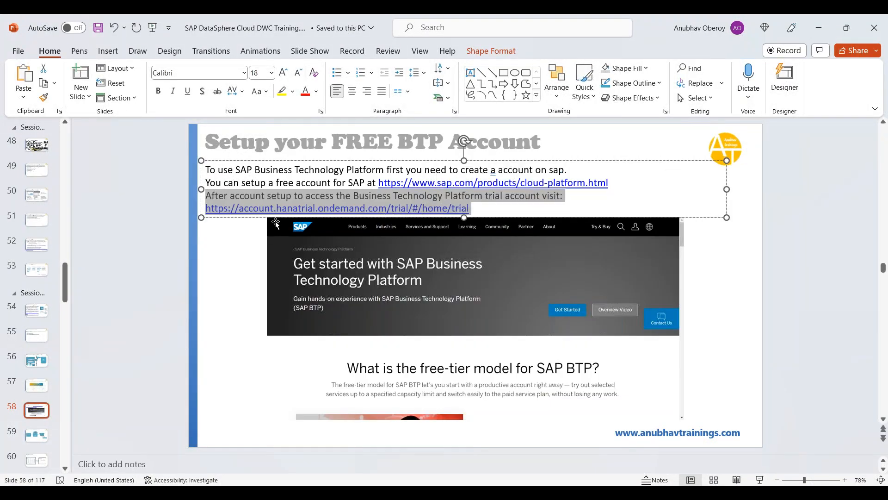
double_click(283, 209)
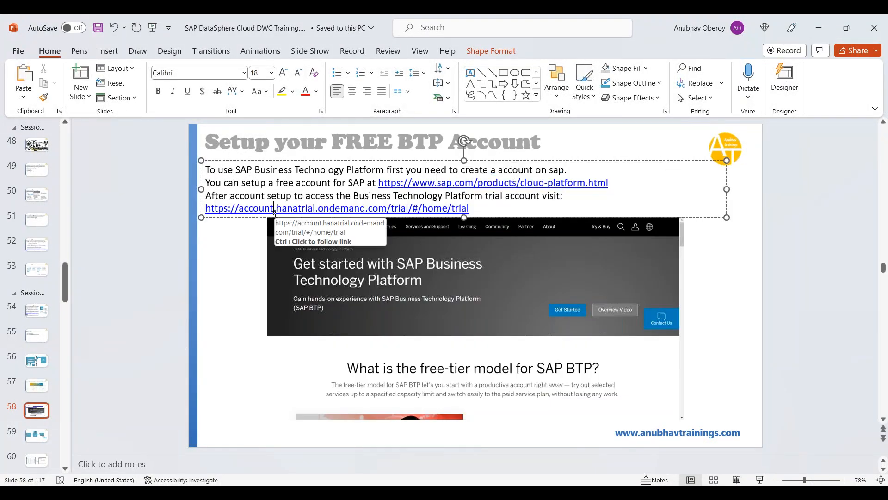
left_click(234, 250)
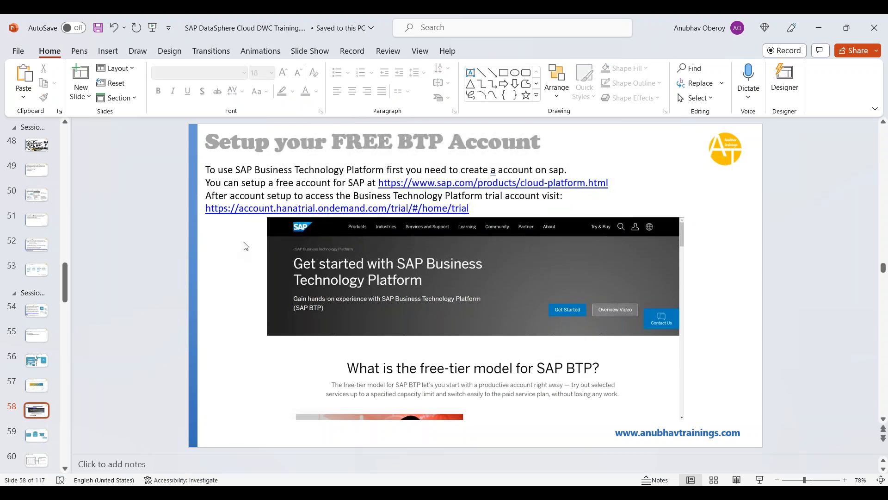
key("alt+Tab")
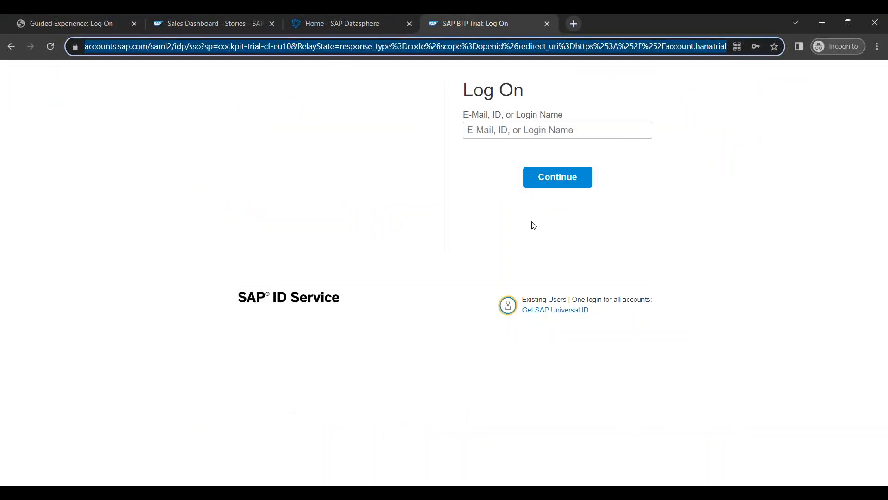
Step: Highlight the Get SAP Universal ID note and fill in the saved account's e-mail as login name
left_click_drag(591, 312, 541, 315)
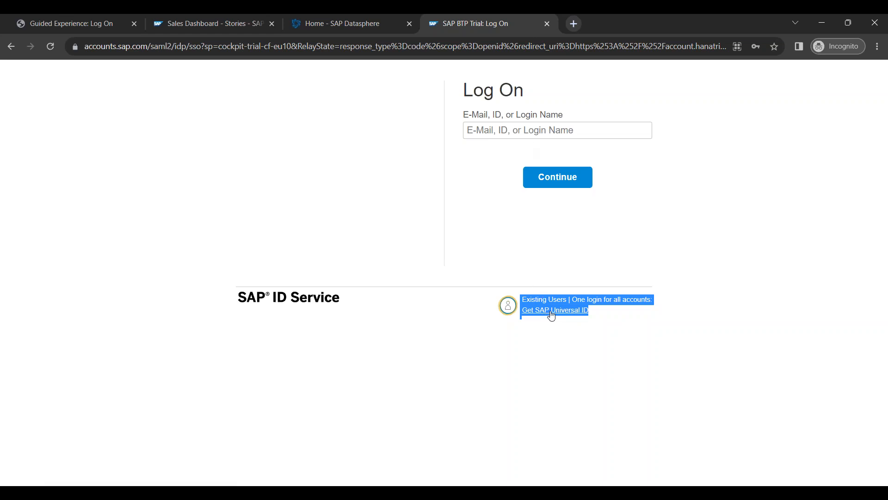
left_click(536, 131)
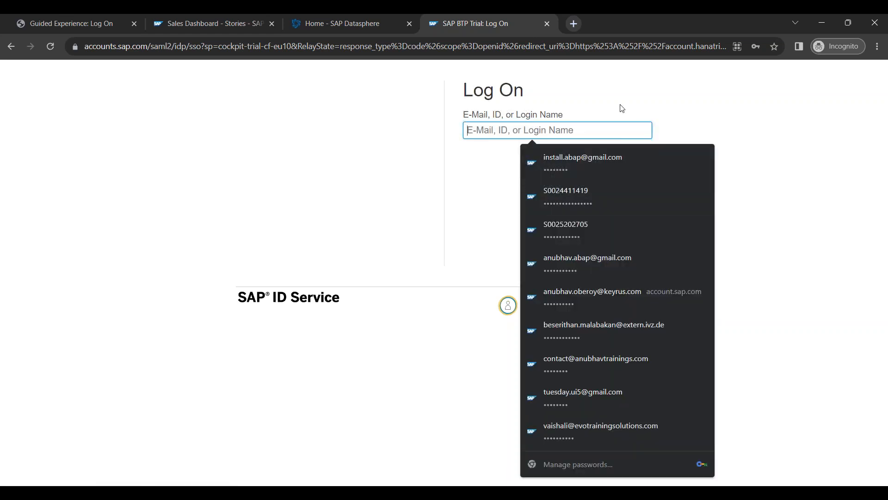
type("anubhav")
key("Down")
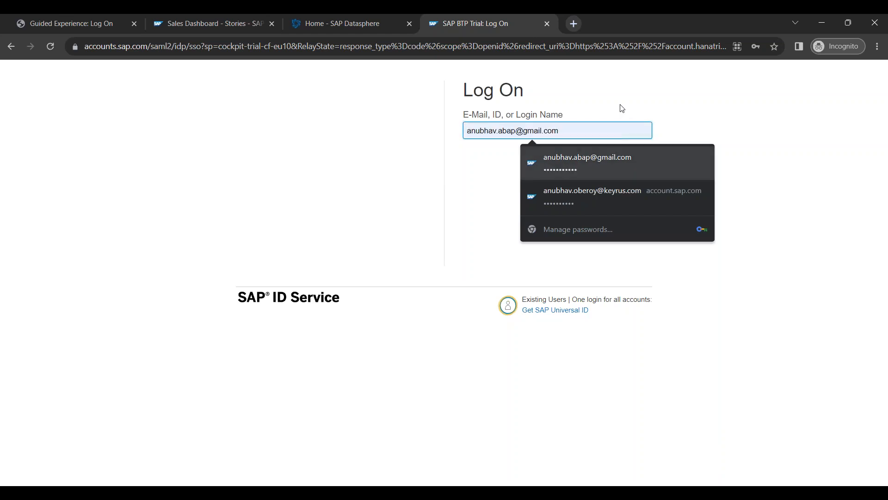
key("Return")
key("Return")
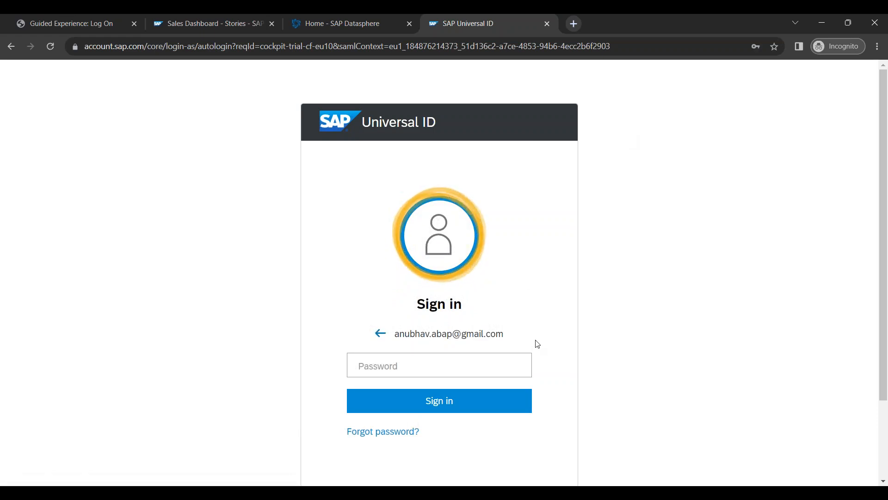
Step: Enter the account password and submit the SAP ID Service sign-in
left_click(514, 365)
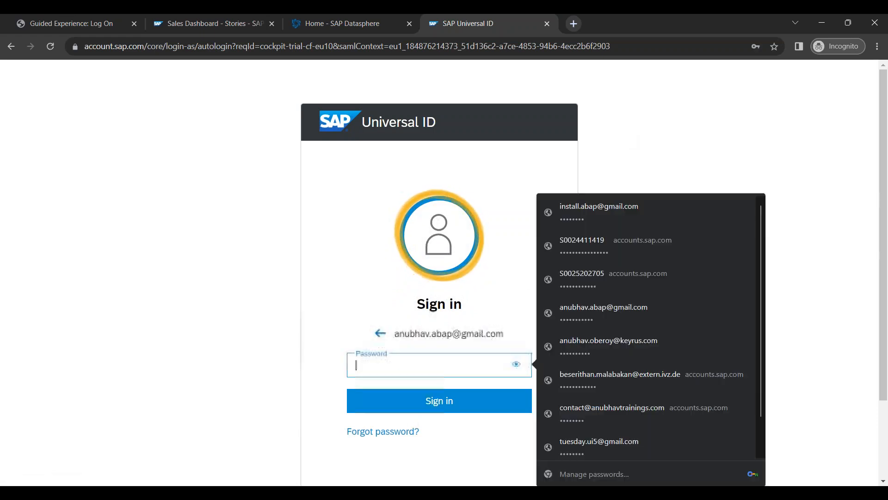
key("Escape")
type("•••••••••")
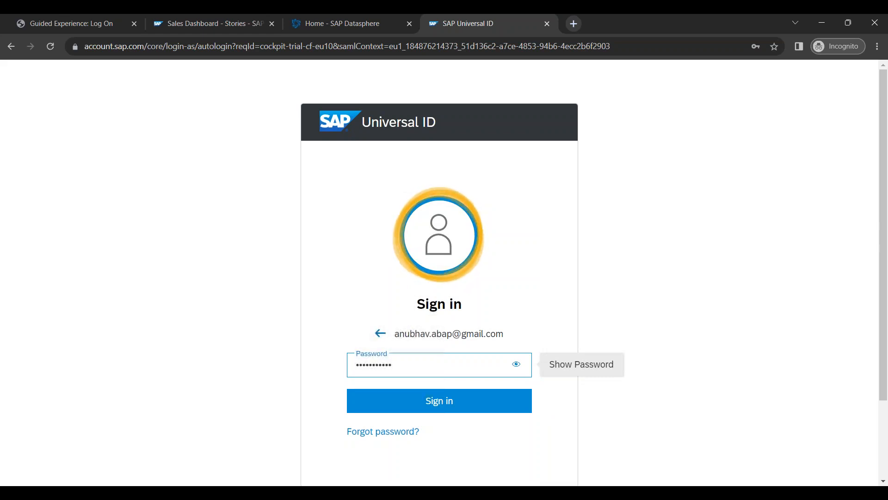
key("Return")
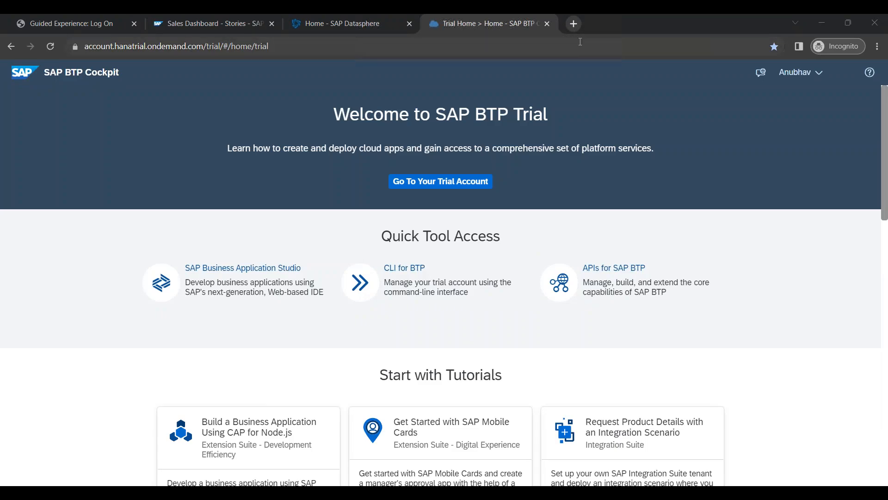
Step: Browse Google image results for 'sap btp data center trial', then return to the BTP tab and accept cookies
left_click(574, 23)
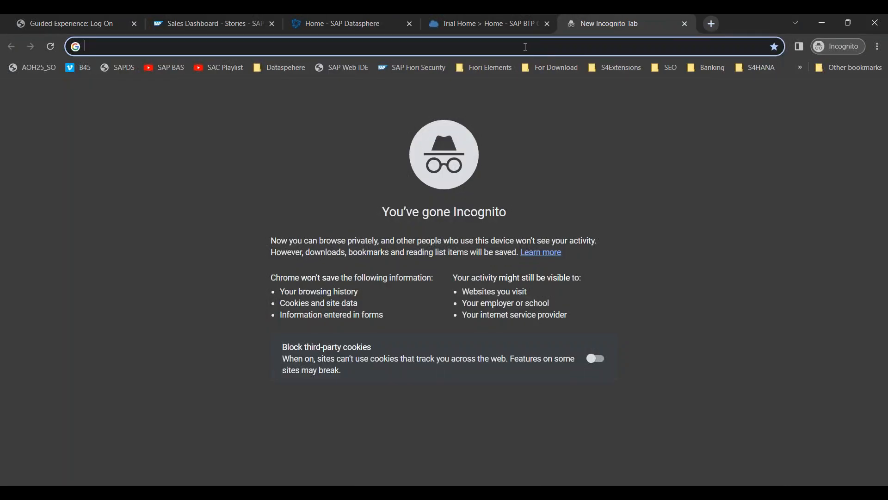
type("sap btp data center ")
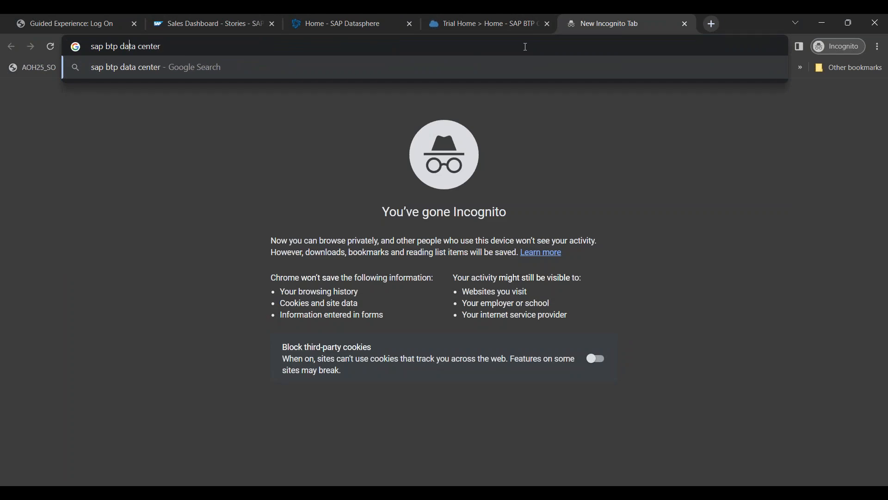
type("trial")
key("Return")
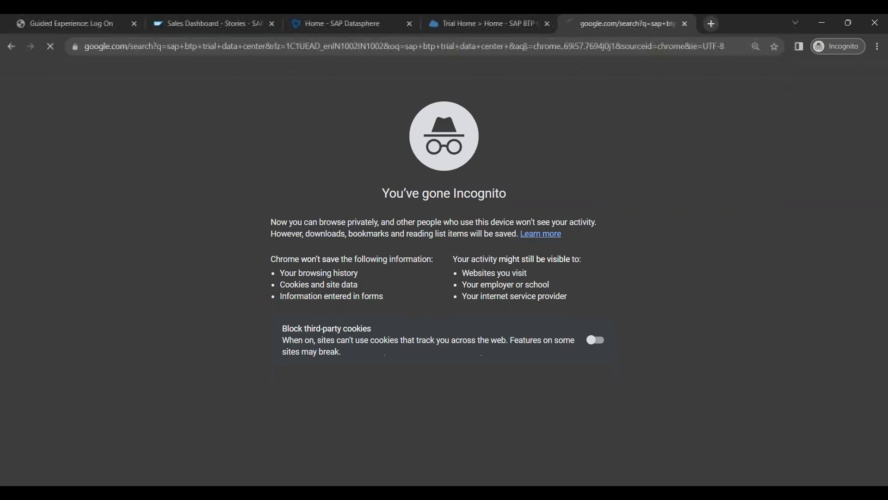
left_click(171, 128)
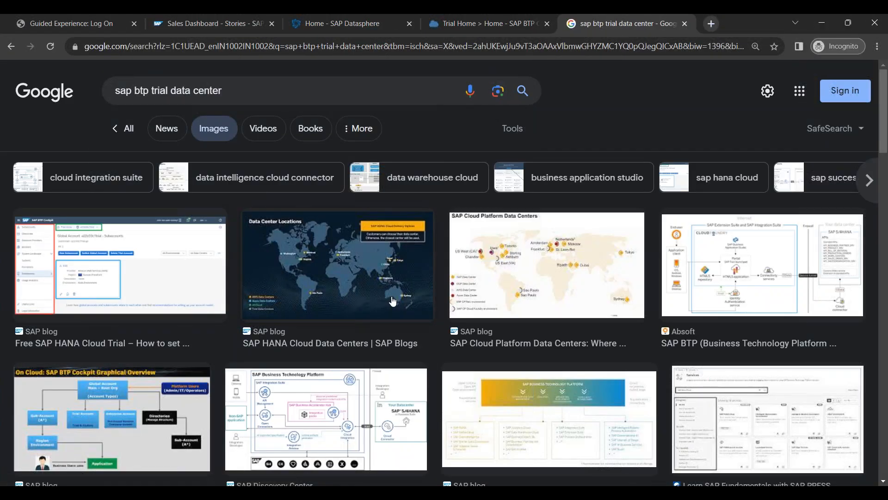
scroll(394, 301, "down", 10)
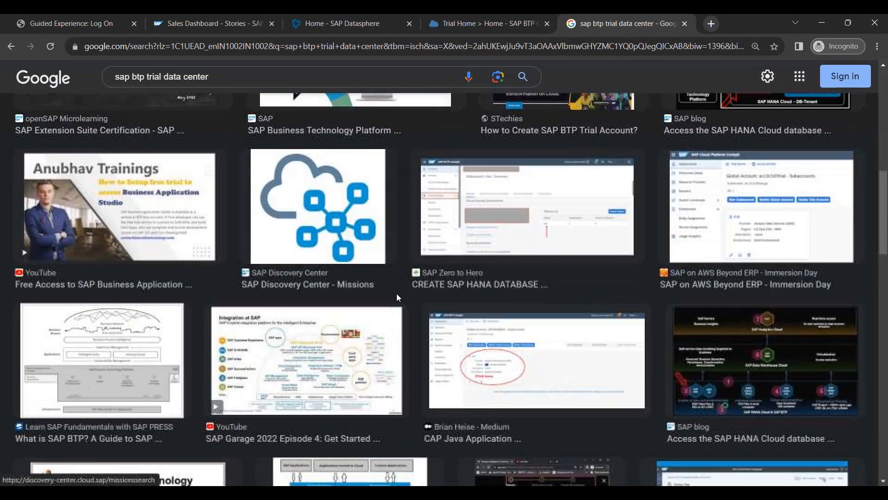
scroll(397, 297, "down", 8)
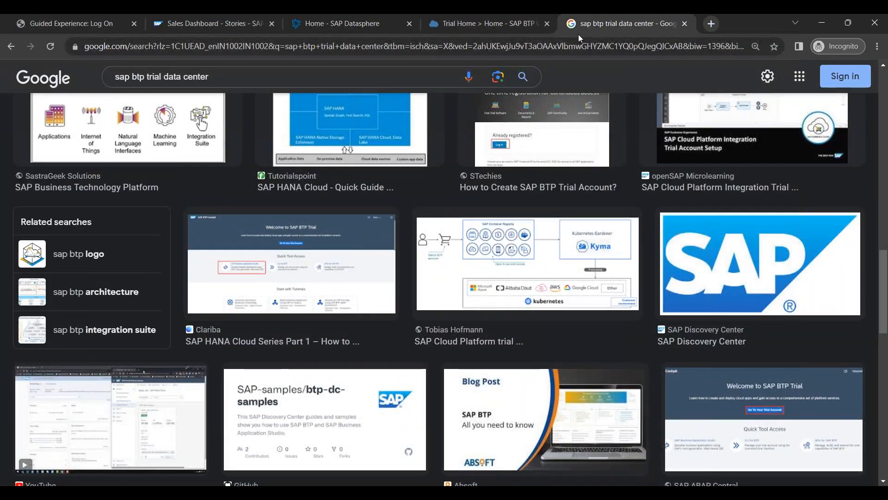
left_click(486, 23)
left_click(731, 114)
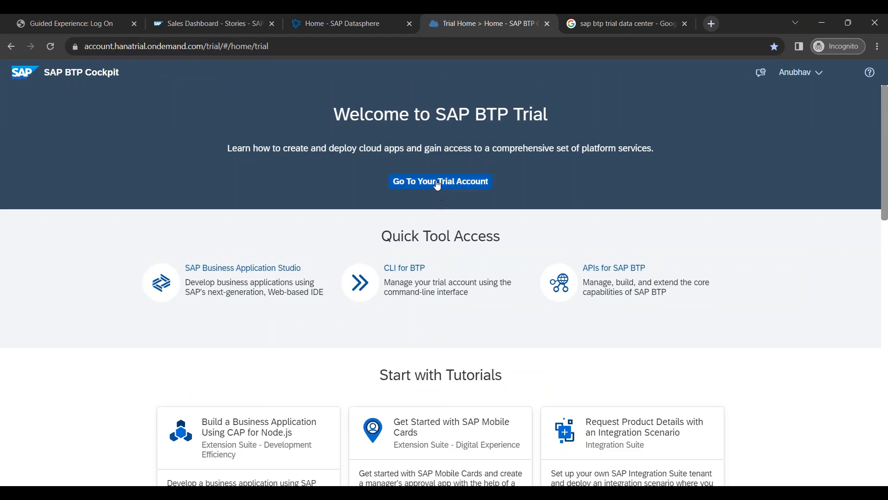
Step: Open the trial global account and preview a new subaccount in US East (VA), then cancel it
left_click(445, 183)
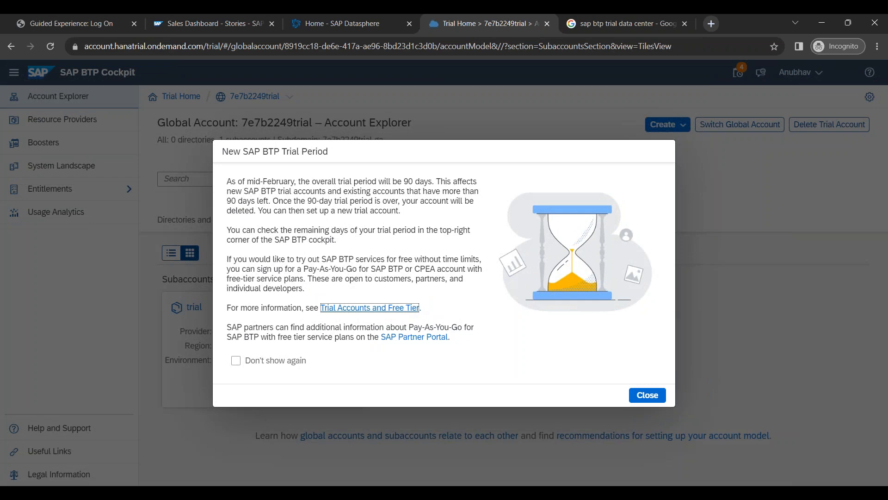
left_click(652, 398)
left_click(681, 126)
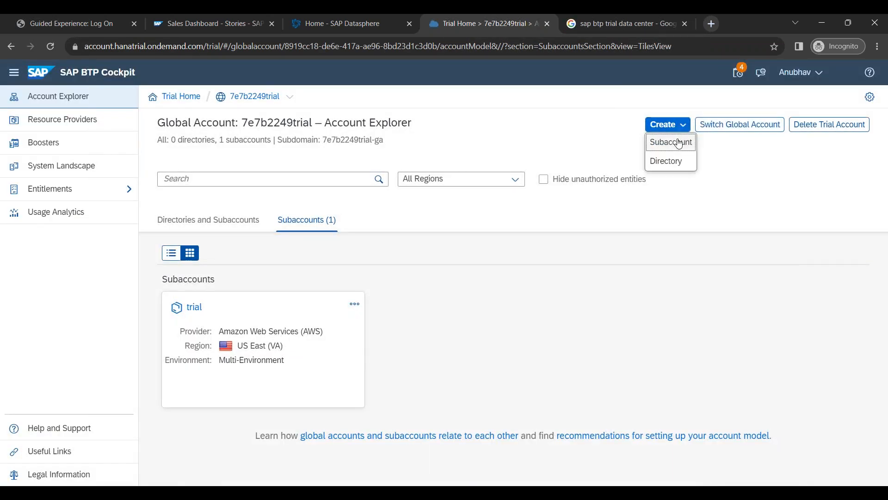
left_click(678, 142)
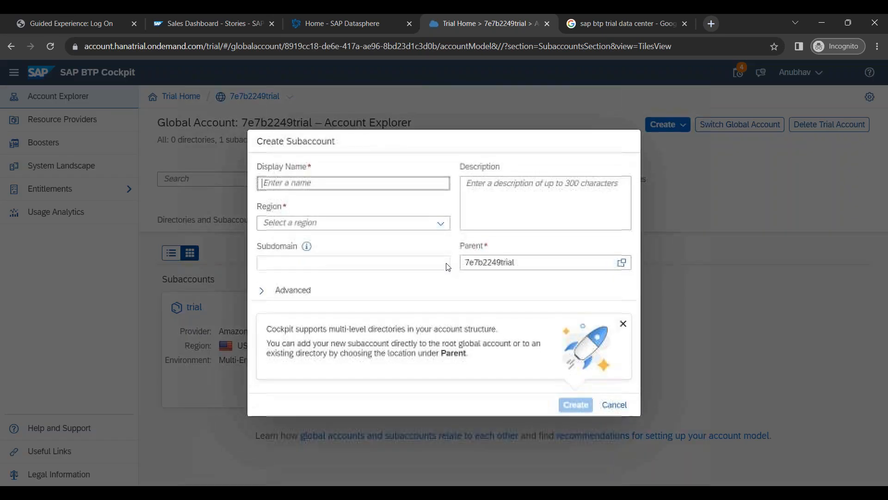
left_click(441, 224)
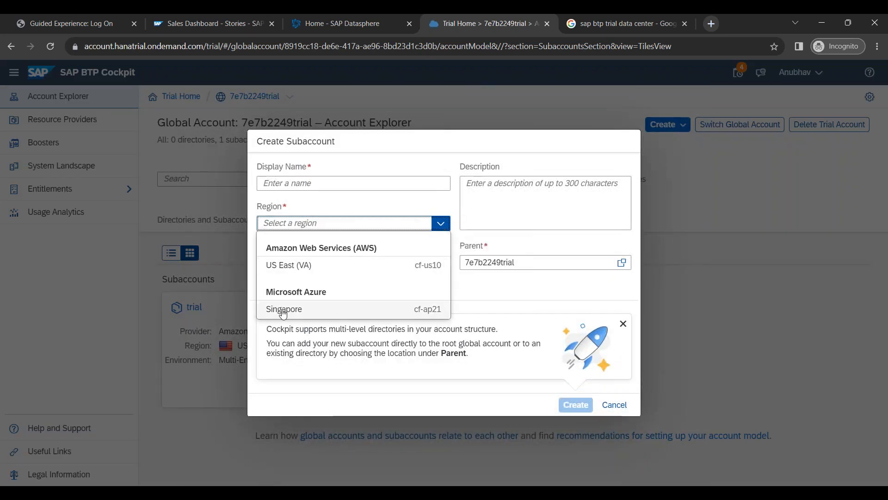
left_click(293, 267)
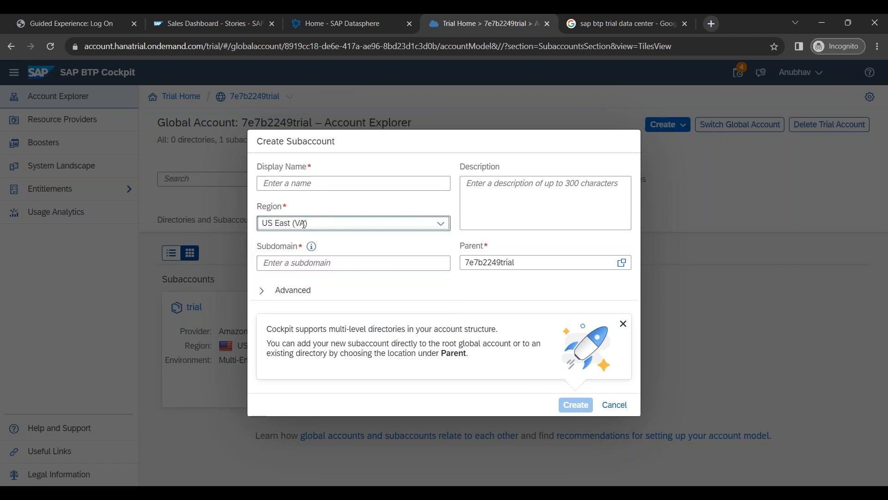
left_click(614, 405)
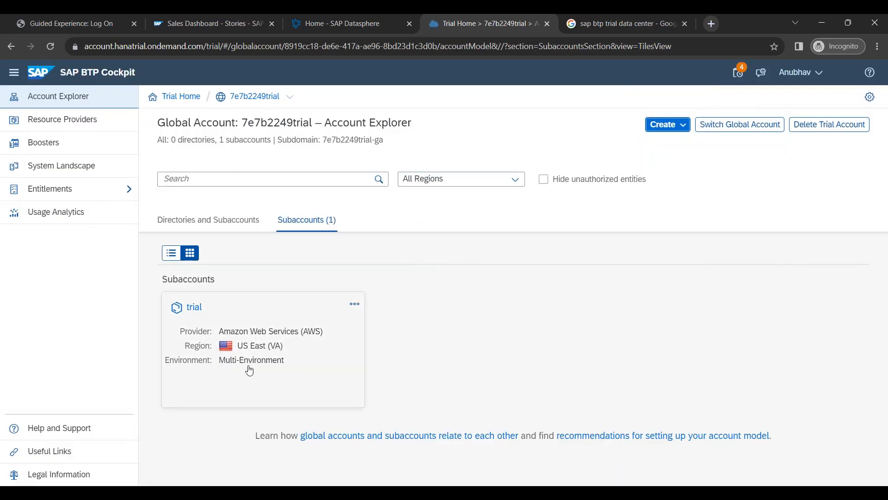
Step: Present the PowerPoint slide show up to the 'Customer View of BTP Account' slide
left_click(273, 492)
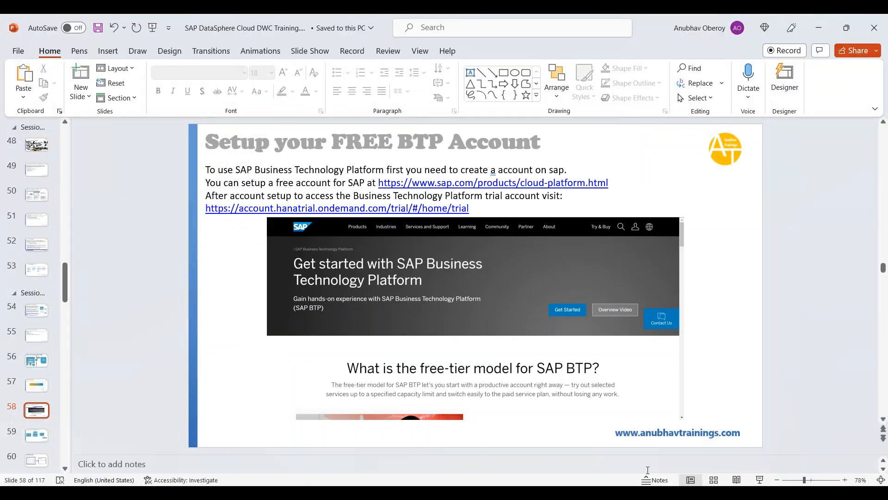
left_click(759, 480)
left_click(565, 357)
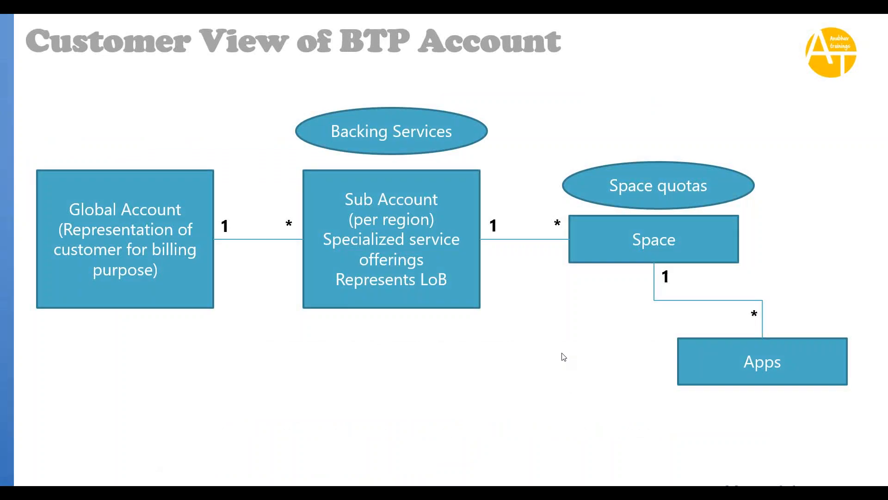
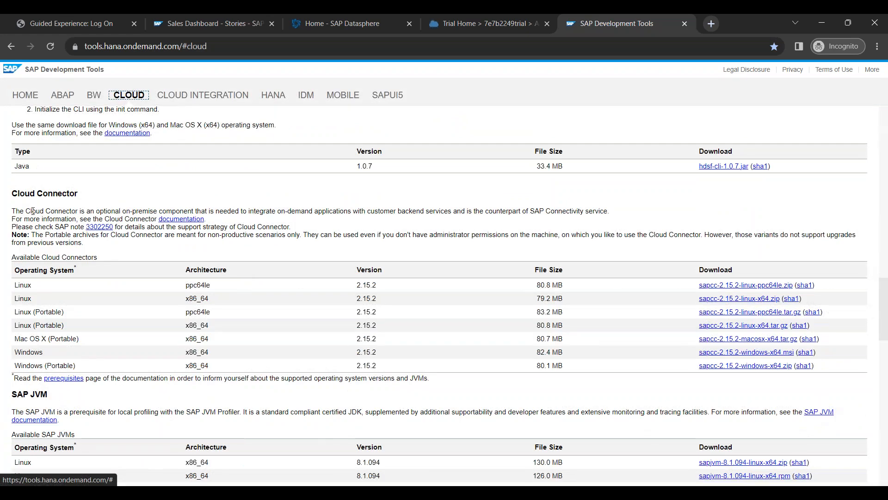
Step: Download sapcc-2.15.2-windows-x64.msi from the Cloud Connector section, agreeing to the SAP licence
left_click_drag(11, 194, 86, 200)
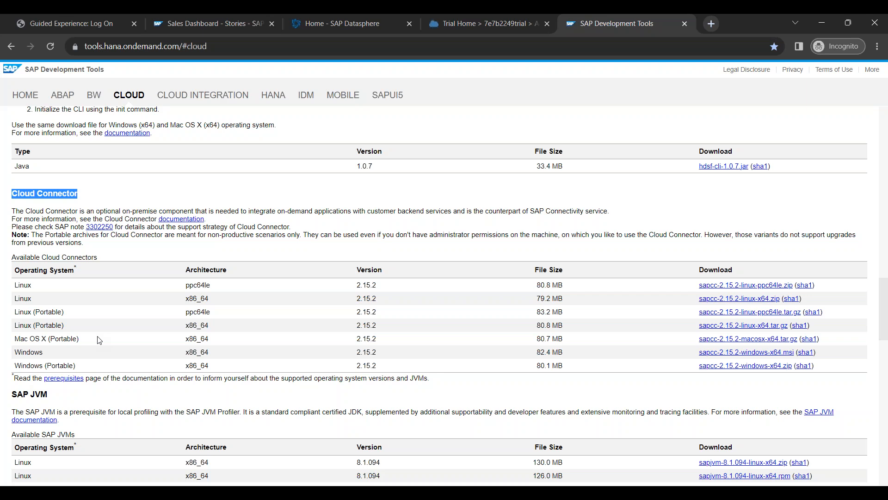
left_click_drag(13, 353, 46, 353)
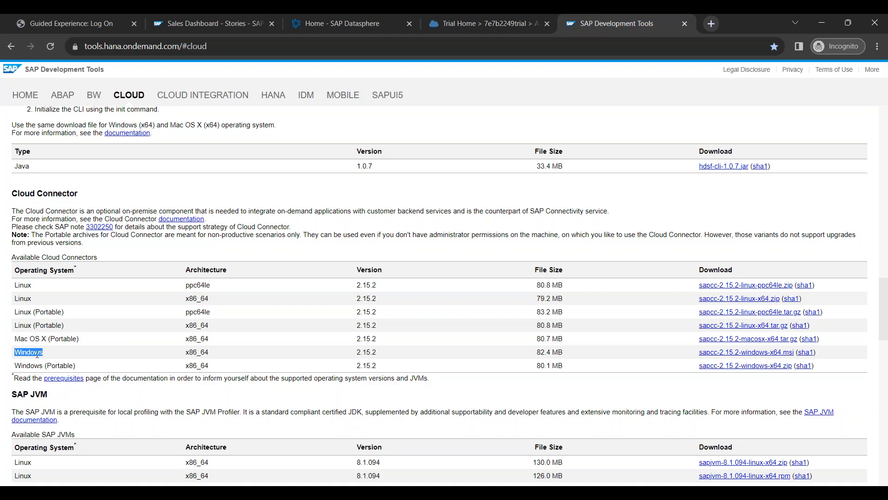
left_click(747, 352)
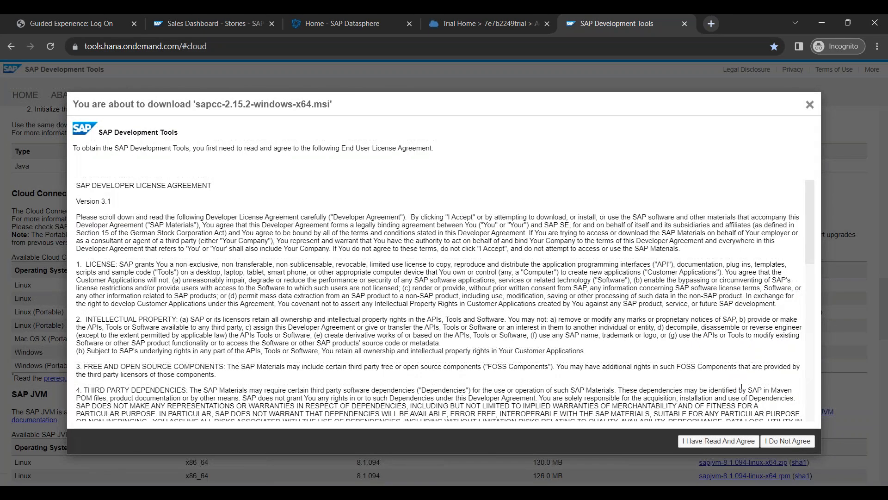
left_click(732, 444)
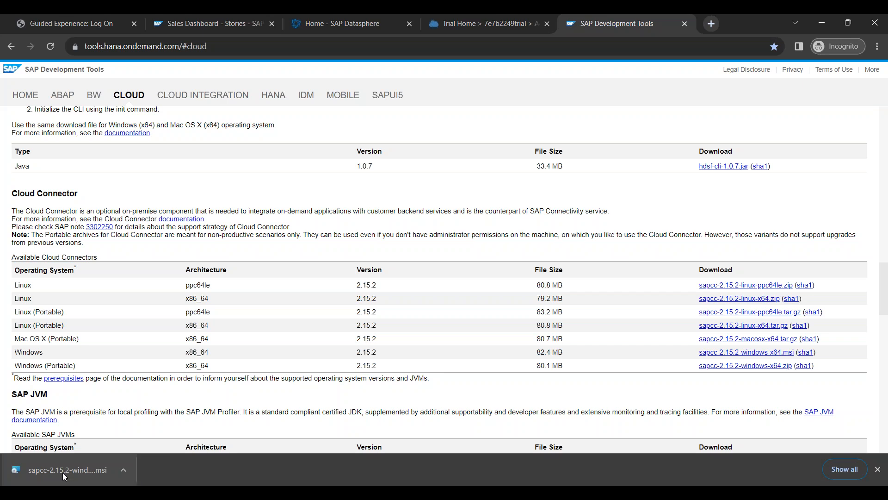
Step: Run the downloaded .msi to uninstall Cloud Connector 2.15.2, retaining configuration files in C:\SAP\scc20\config_backup
left_click(64, 471)
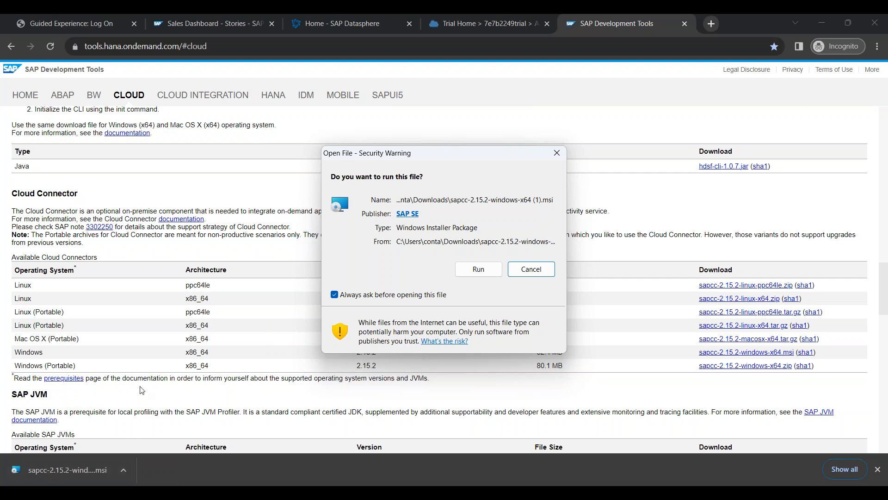
left_click(478, 268)
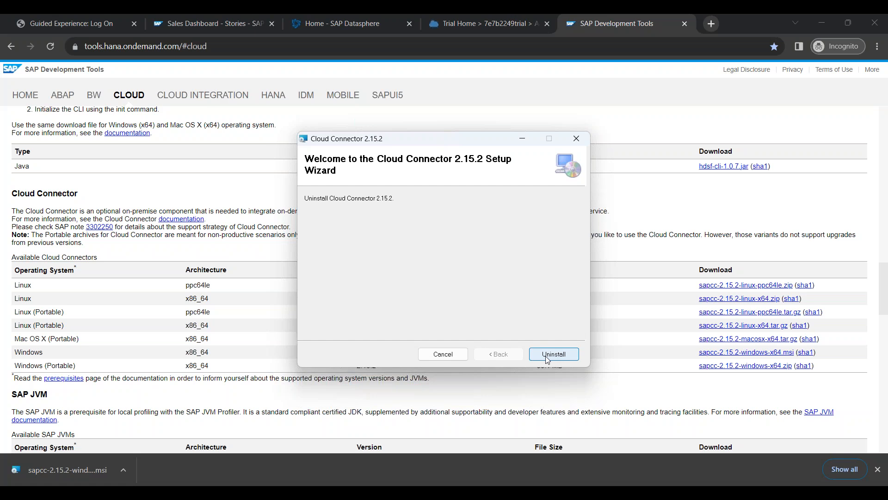
left_click(547, 359)
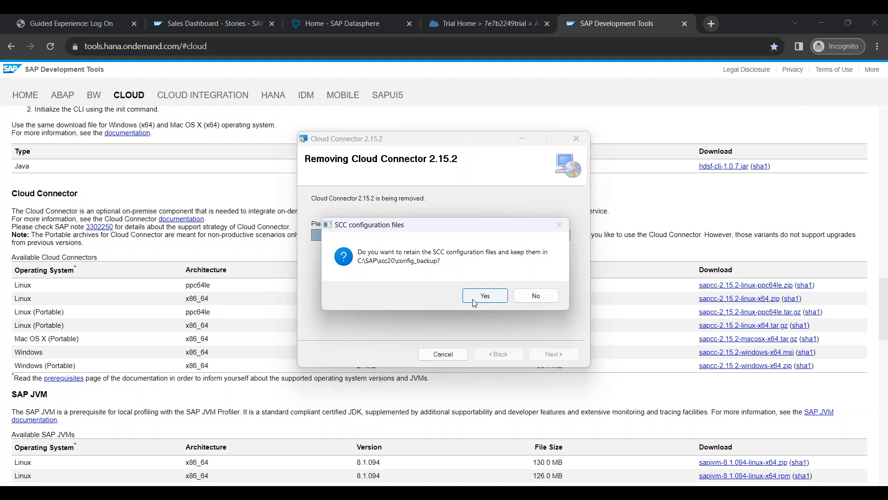
left_click(475, 293)
left_click(553, 353)
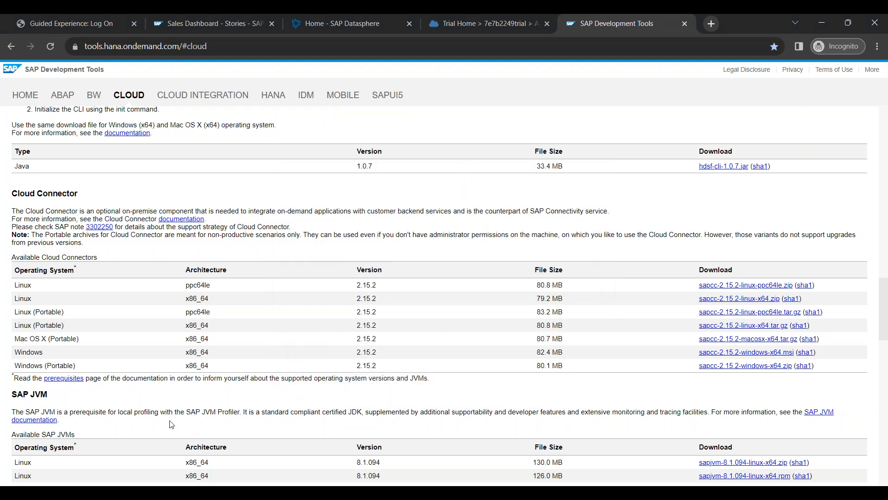
Step: Launch sapcc-2.15.2-windows-x64.msi from the Downloads folder and get past the setup welcome page
key("super+e")
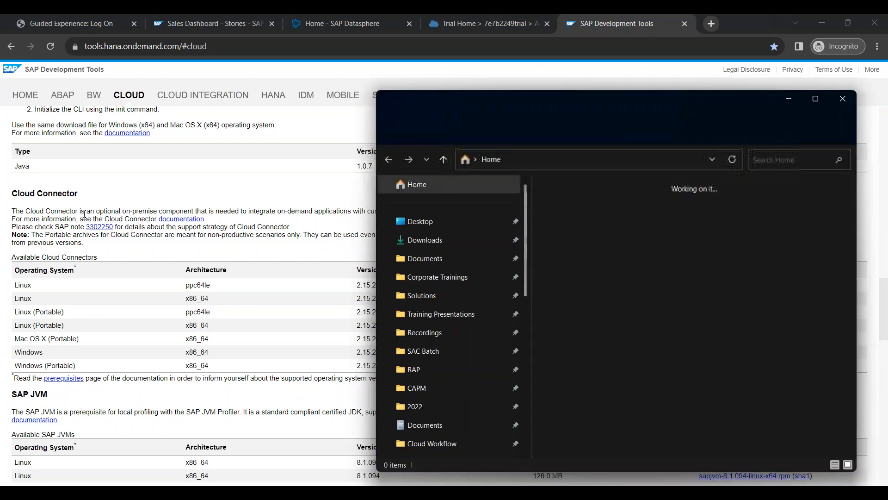
left_click(418, 240)
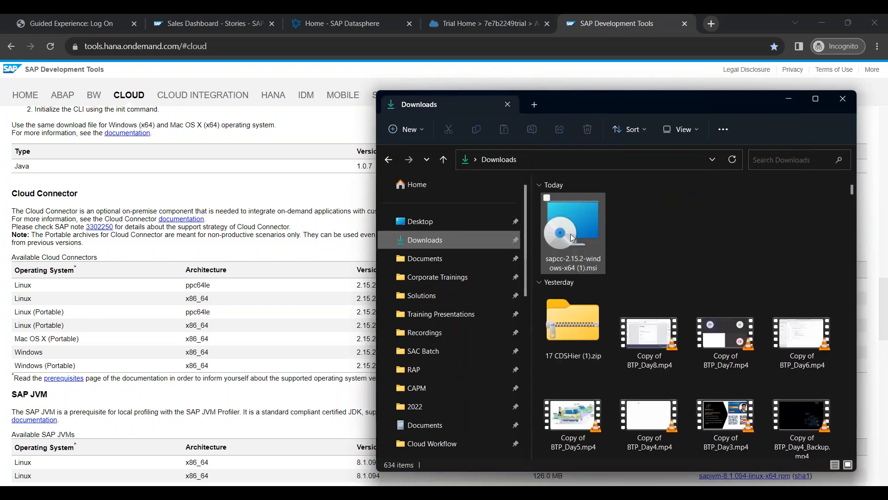
double_click(572, 238)
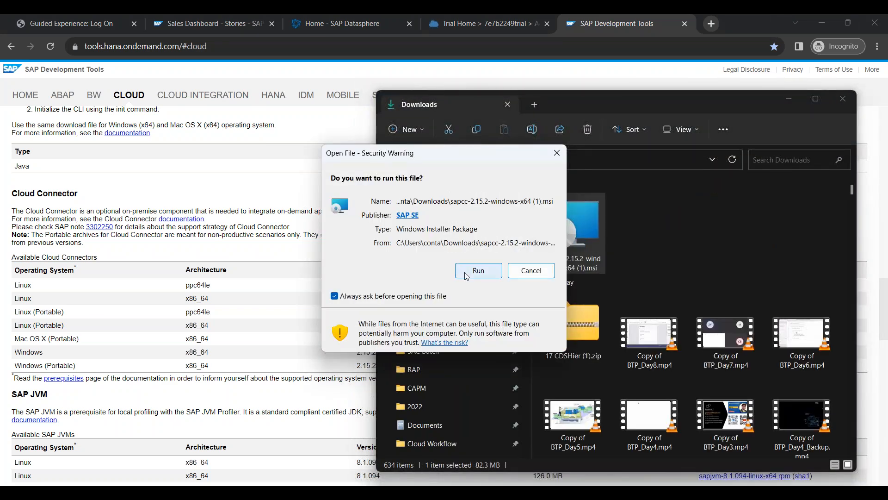
left_click(466, 277)
left_click(842, 99)
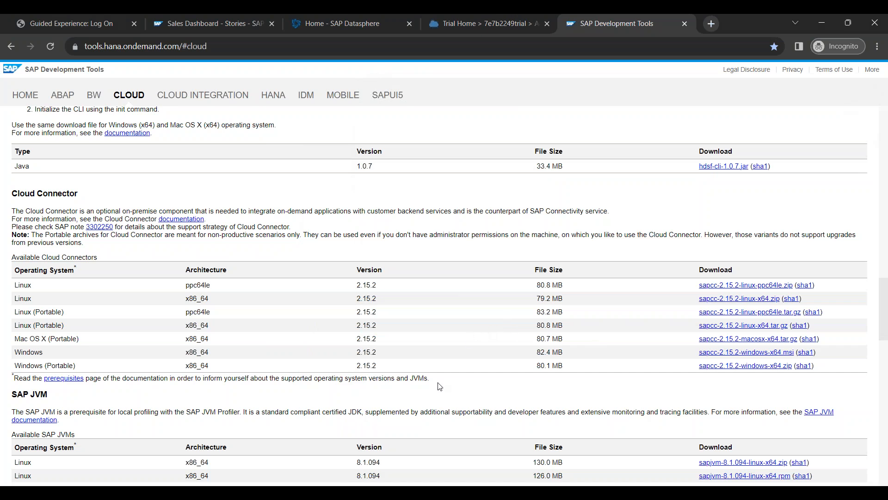
left_click(533, 355)
Step: Keep the installation folder C:\SAP\scc20\ and select the HTTPS port value 8443
left_click_drag(376, 246, 307, 248)
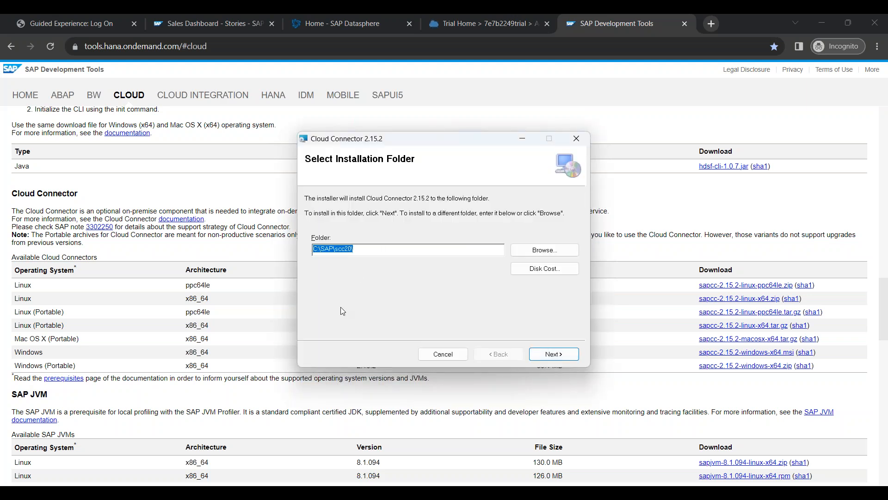
left_click(324, 248)
left_click(553, 354)
left_click_drag(333, 246, 310, 247)
key("ctrl+c")
left_click(344, 247)
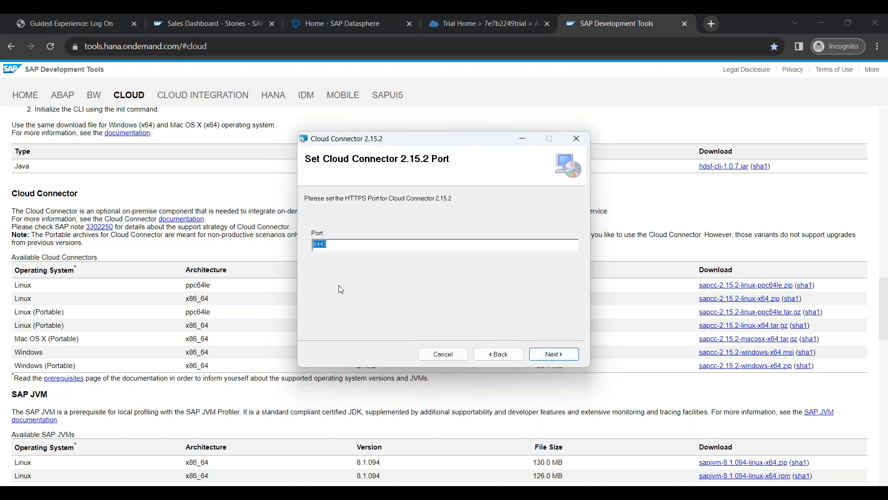
Step: Paste port 8443 into Notepad, then accept it and continue the setup to JDK selection
left_click(151, 494)
key("ctrl+v")
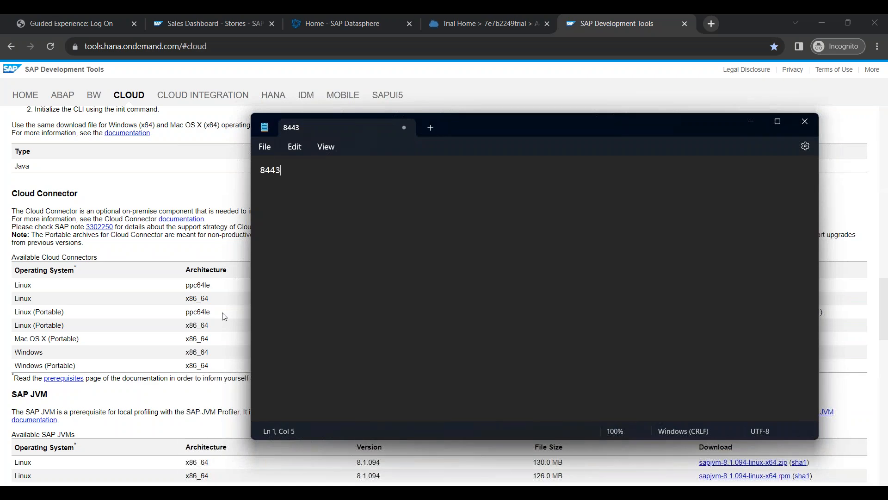
key("alt+Tab")
left_click(562, 354)
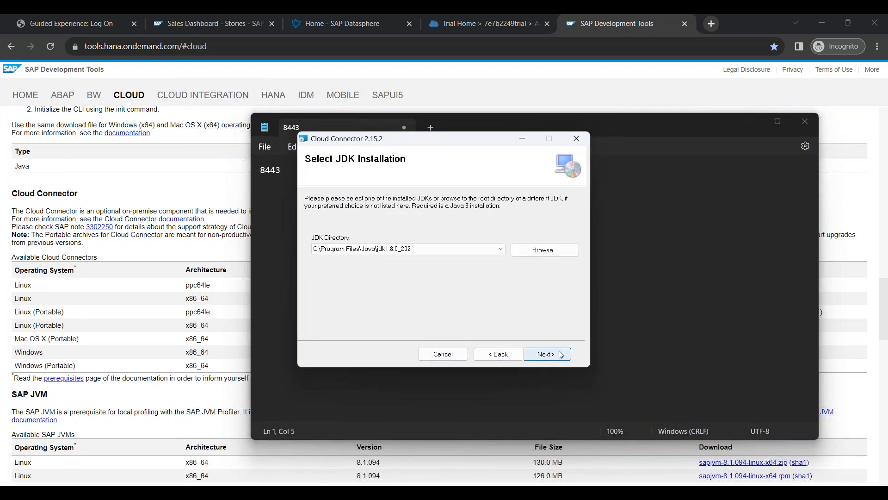
left_click(382, 252)
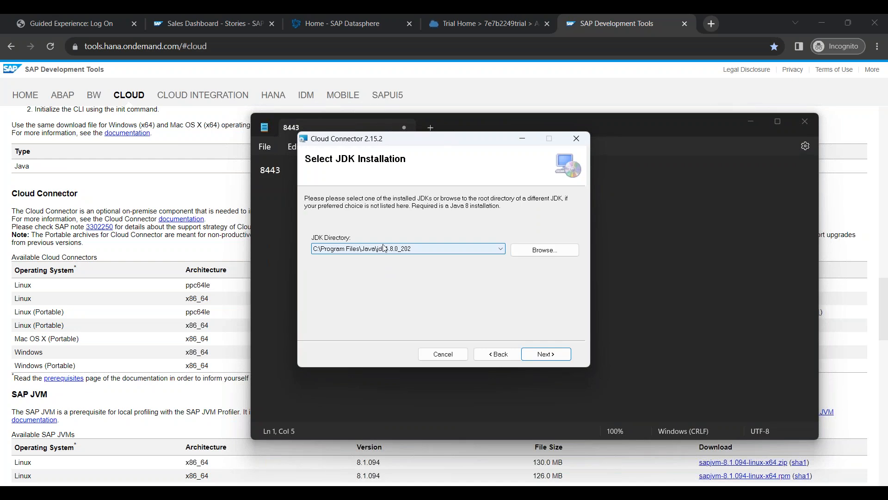
left_click(224, 249)
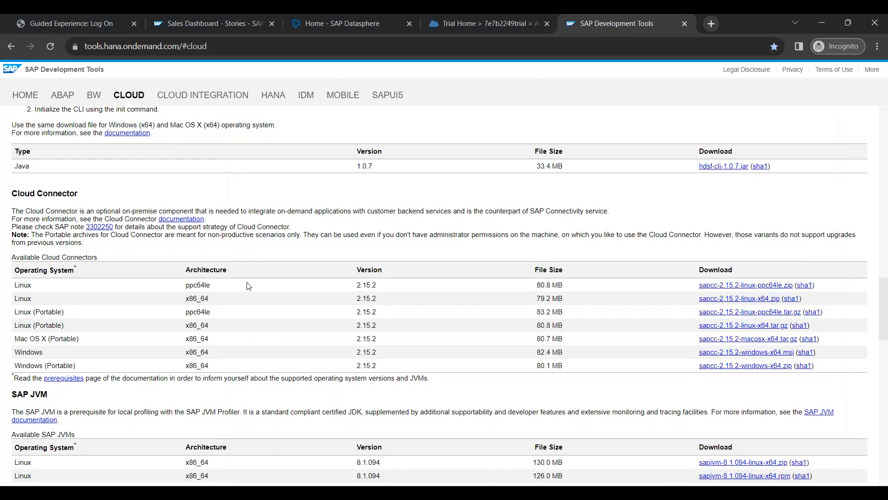
Step: Review the SAP JVM downloads table, including the Windows SAP JVM download
scroll(248, 285, "down", 2)
left_click_drag(12, 279, 53, 282)
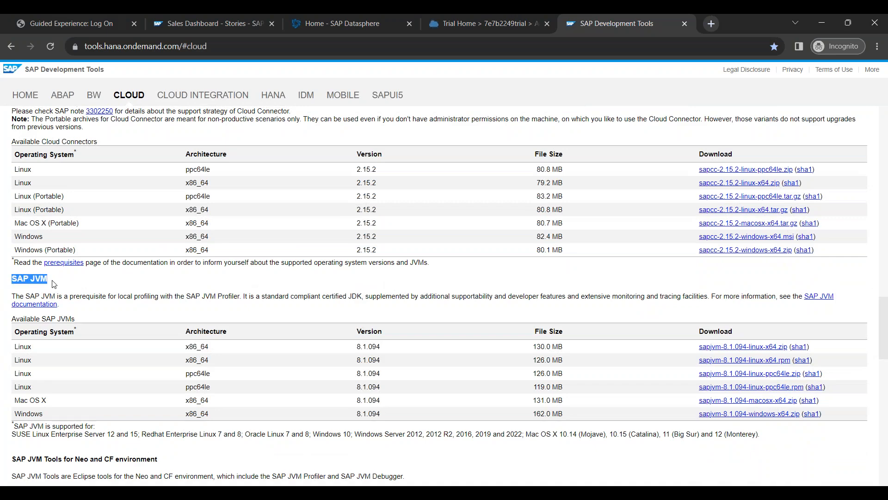
left_click_drag(12, 319, 39, 412)
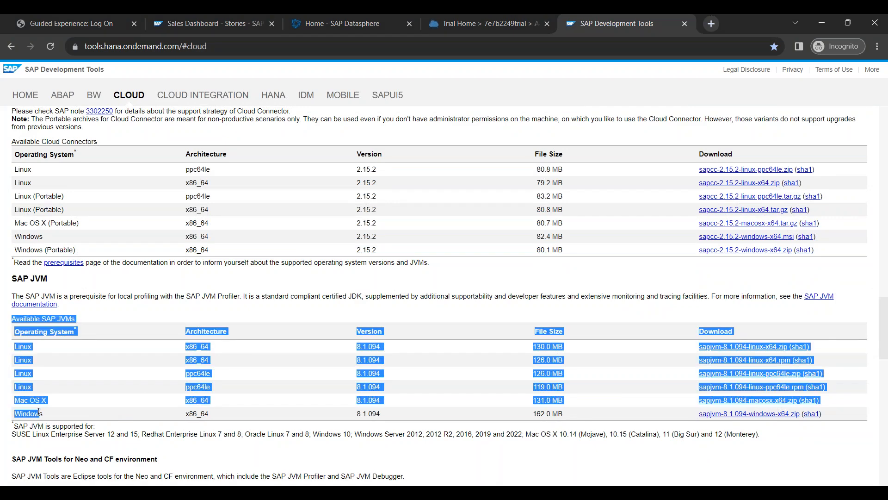
double_click(30, 413)
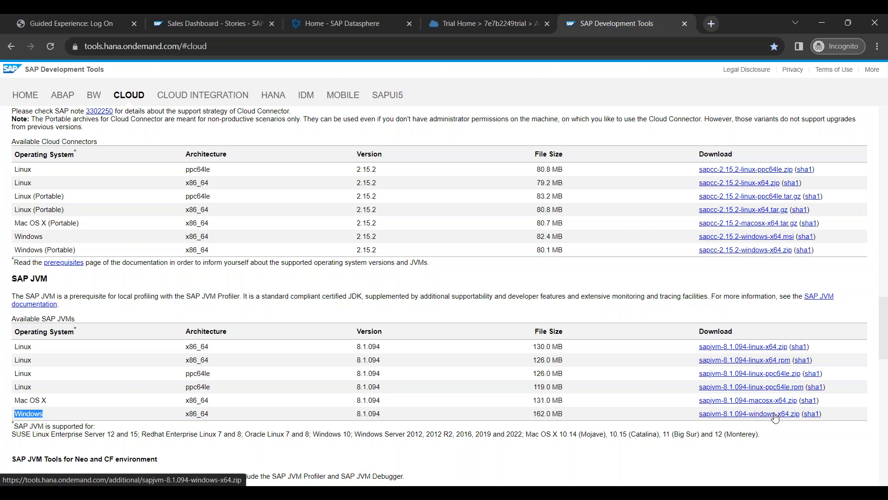
Step: Open C:\Program Files\java via the Run prompt and select the sapjvm_8 folder
key("super+r")
type("c:\\p")
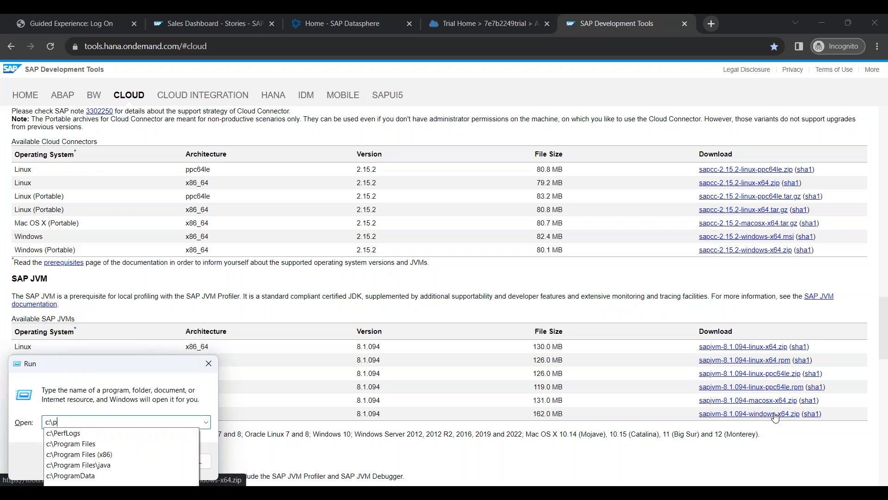
key("Down")
key("Down")
type("\\java")
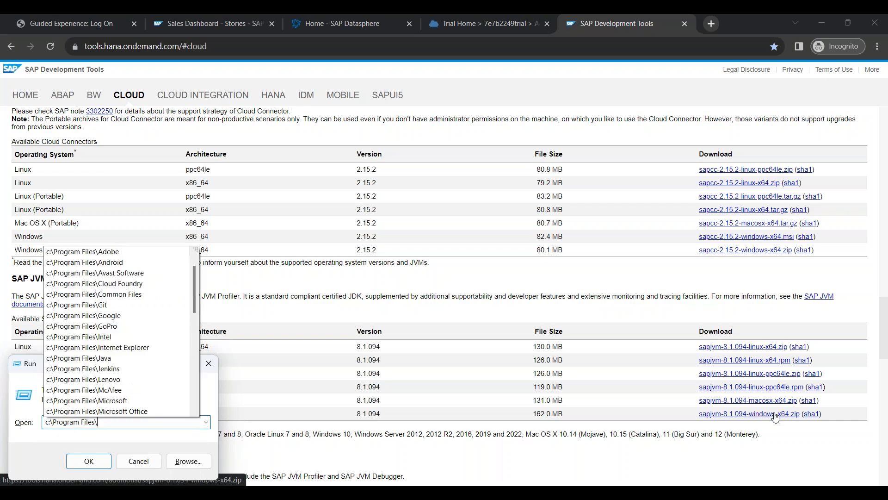
key("Return")
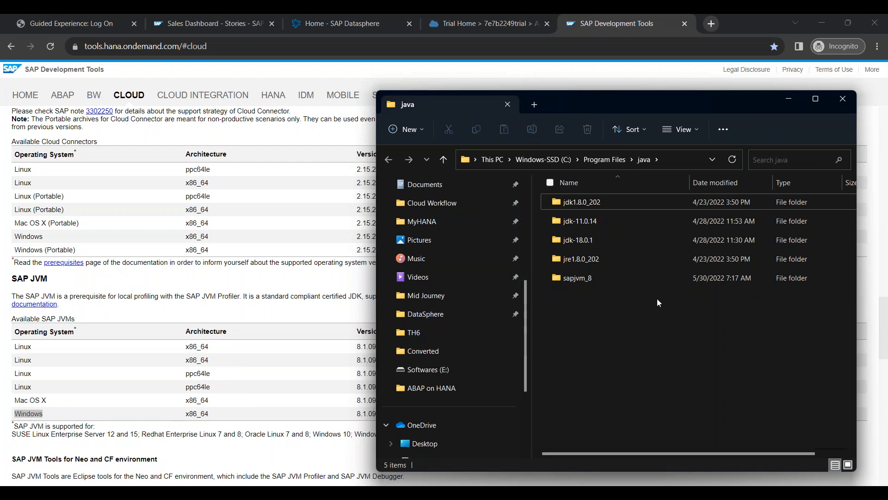
left_click(560, 280)
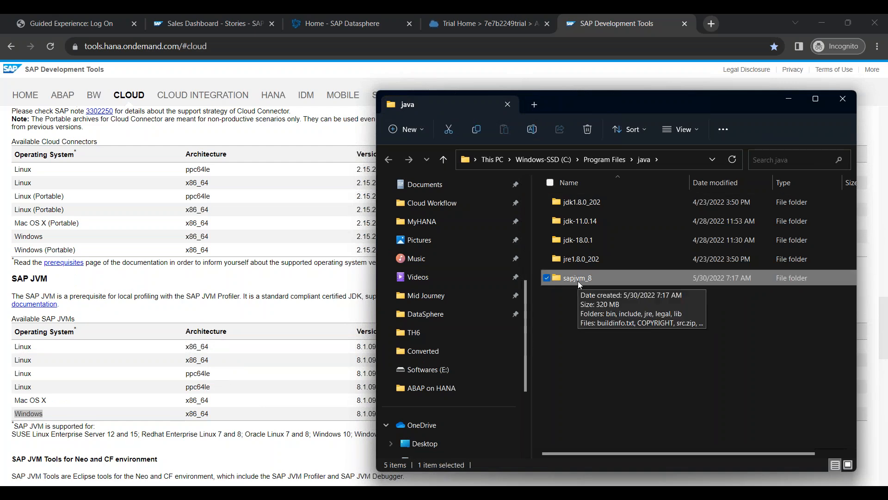
Step: Open the sapjvm_8 folder and reveal its full path C:\Program Files\java\sapjvm_8
double_click(37, 278)
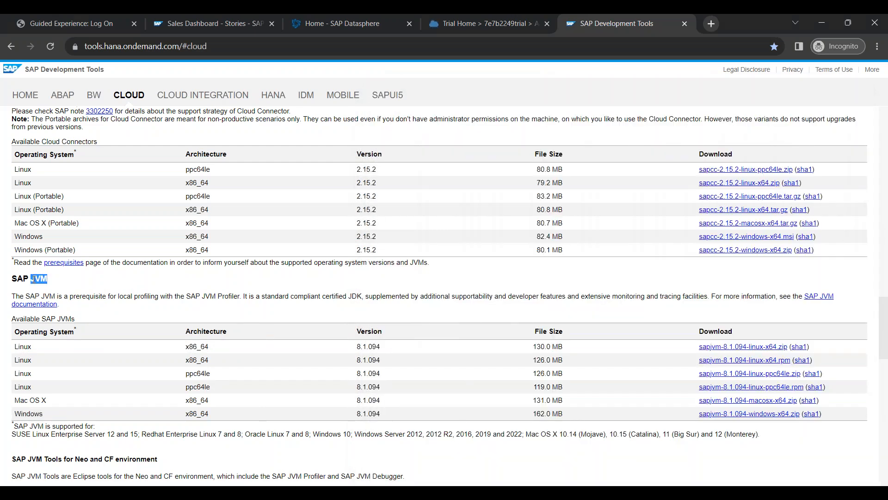
key("alt+Tab")
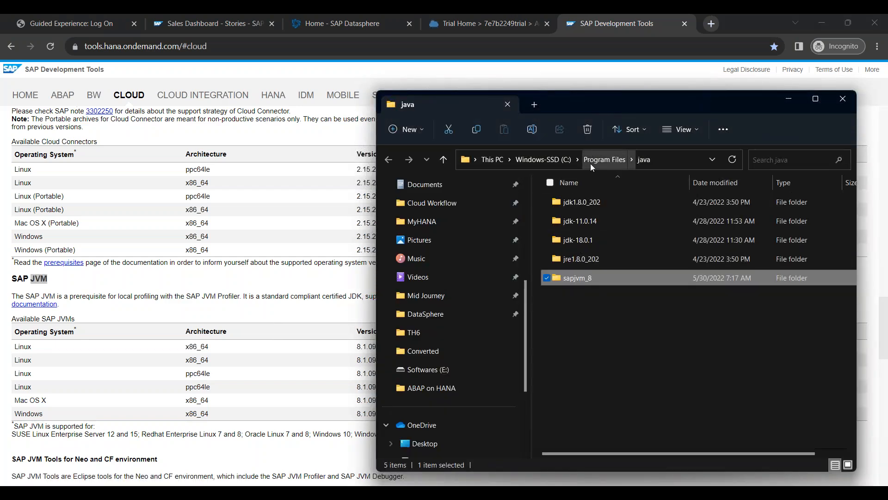
double_click(598, 276)
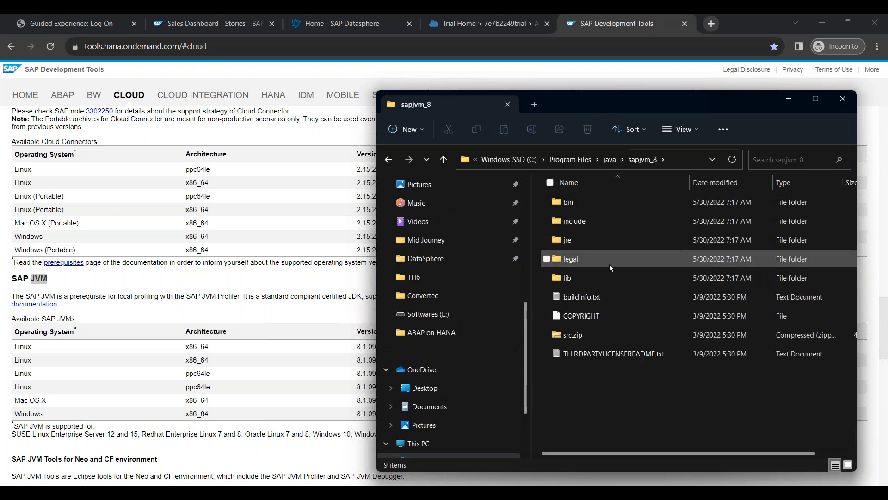
left_click(659, 161)
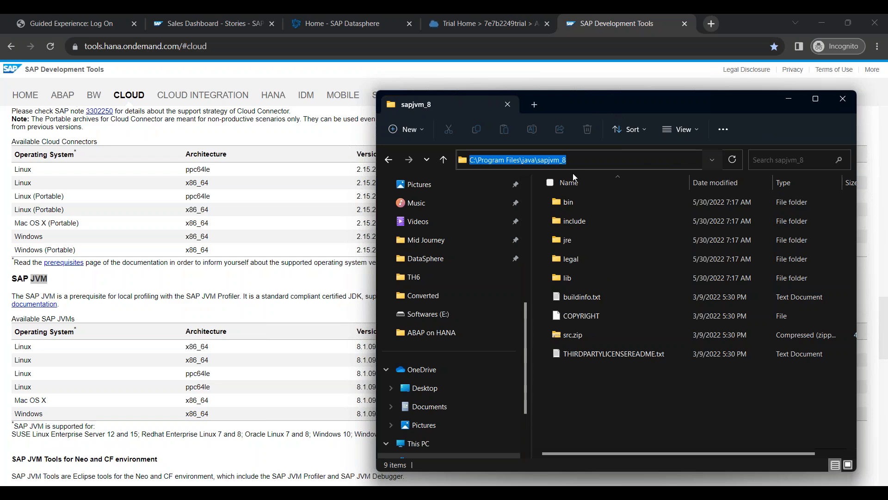
left_click(315, 492)
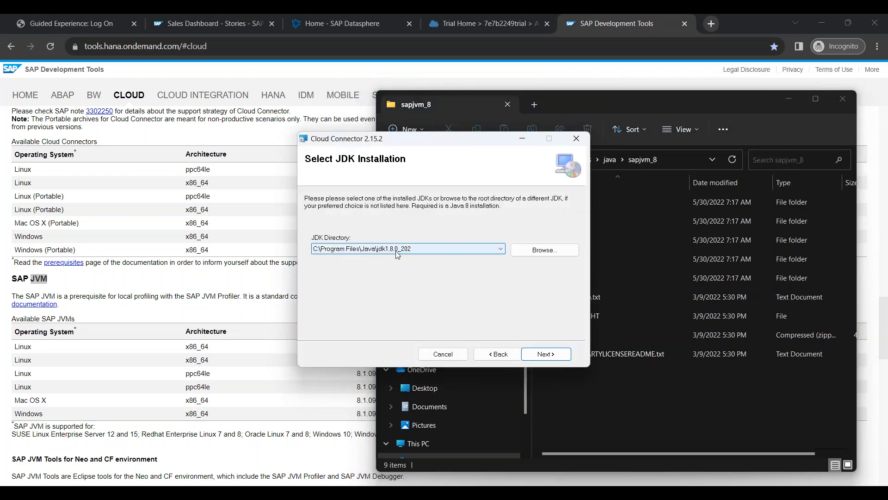
Step: Set C:\Program Files\Java\sapjvm_8 as the installer's JDK directory
left_click(547, 250)
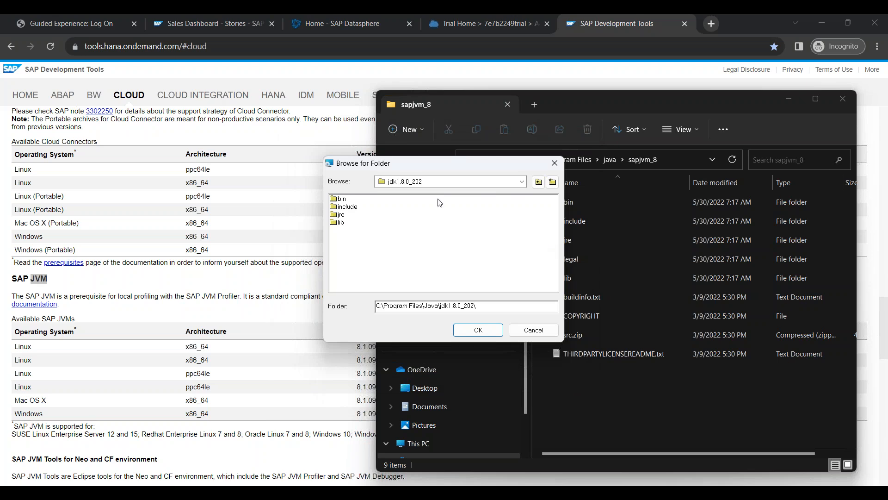
left_click(537, 181)
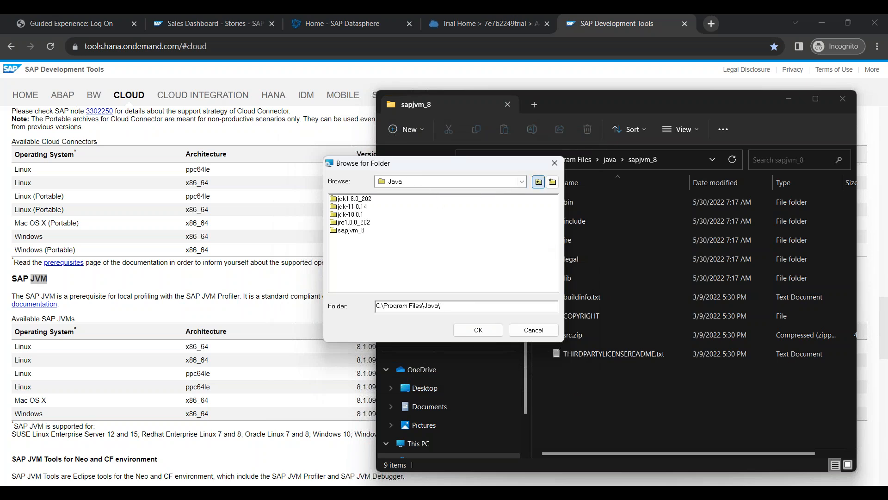
double_click(351, 230)
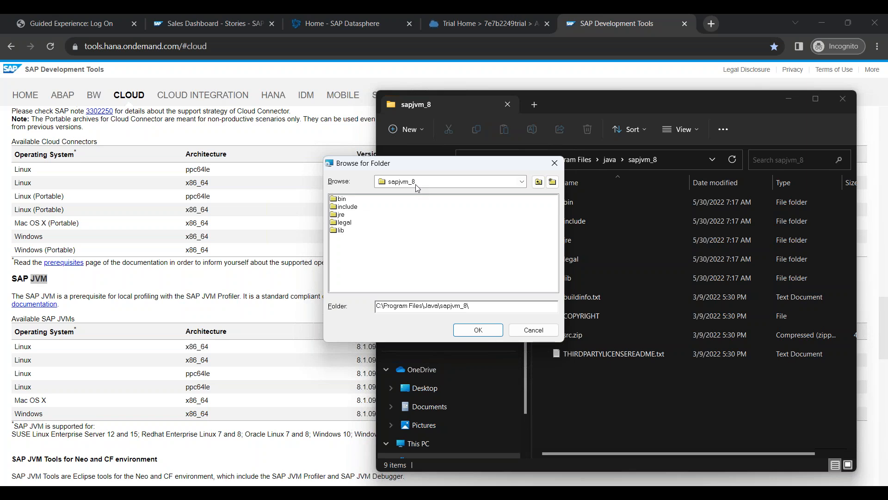
left_click(478, 330)
Step: Install Cloud Connector 2.15.2 with auto-start kept, then close the completed installer
left_click(540, 354)
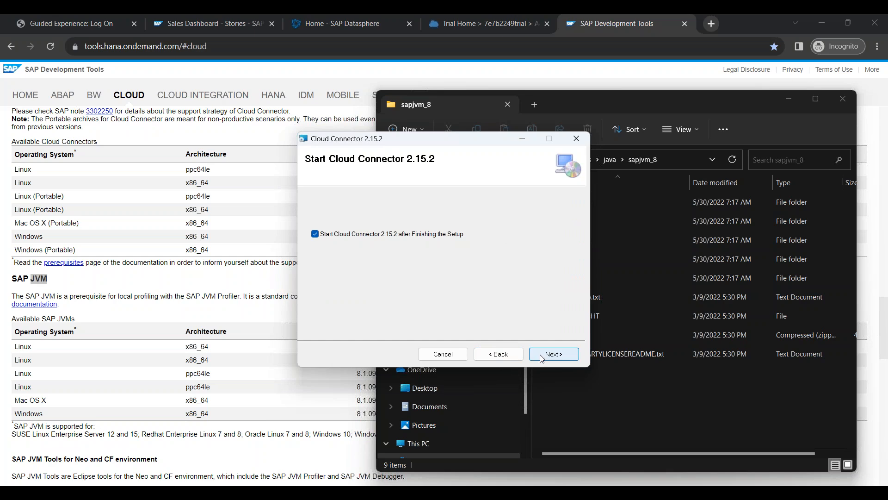
left_click(549, 358)
left_click(550, 358)
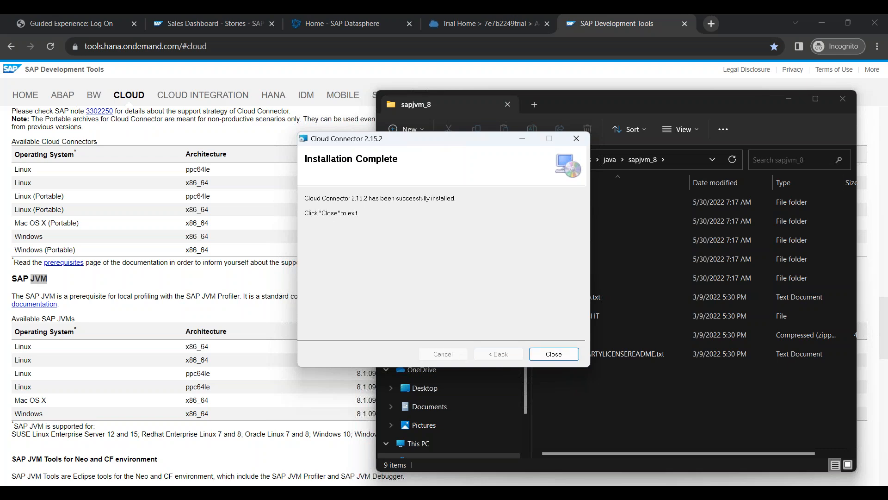
left_click(553, 353)
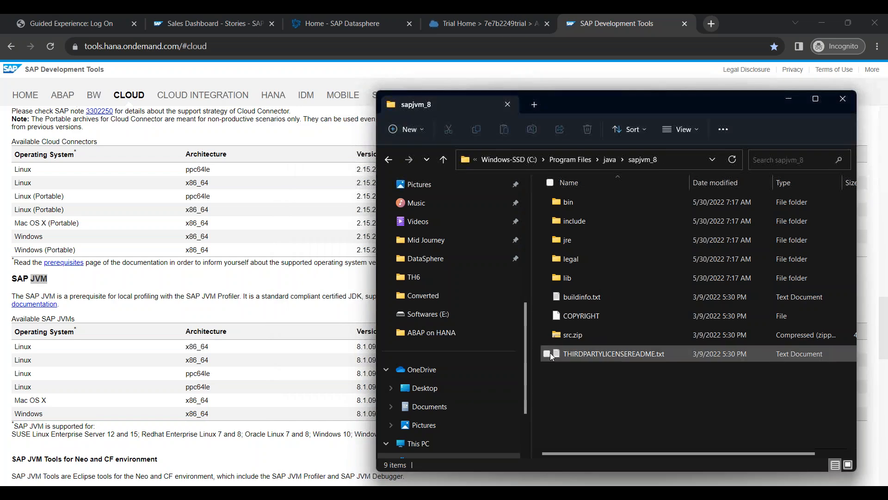
left_click(842, 101)
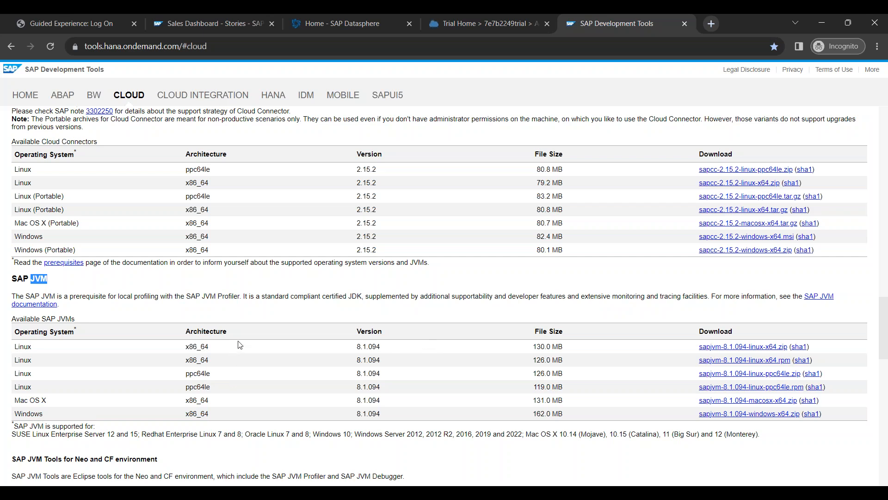
left_click(180, 481)
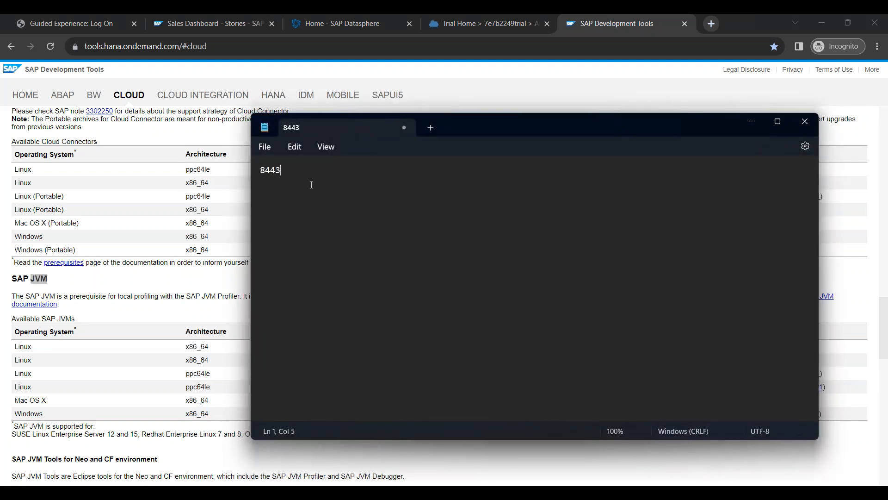
type("https:/")
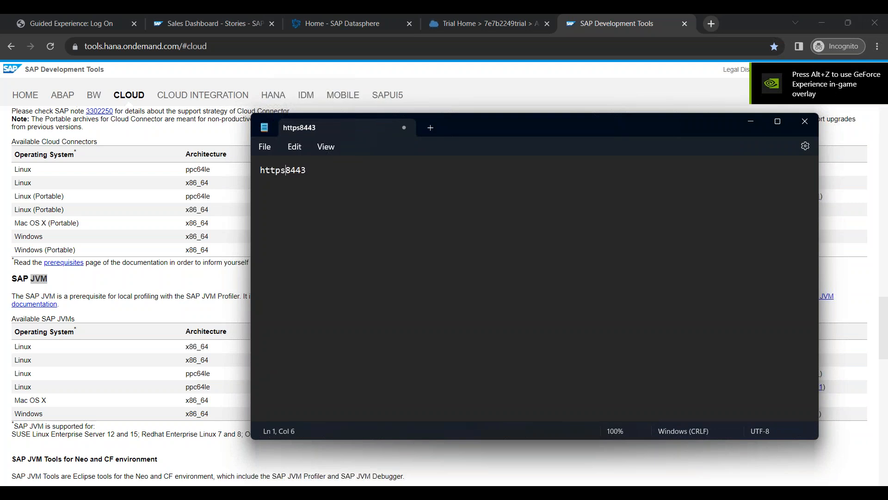
type("/localhos")
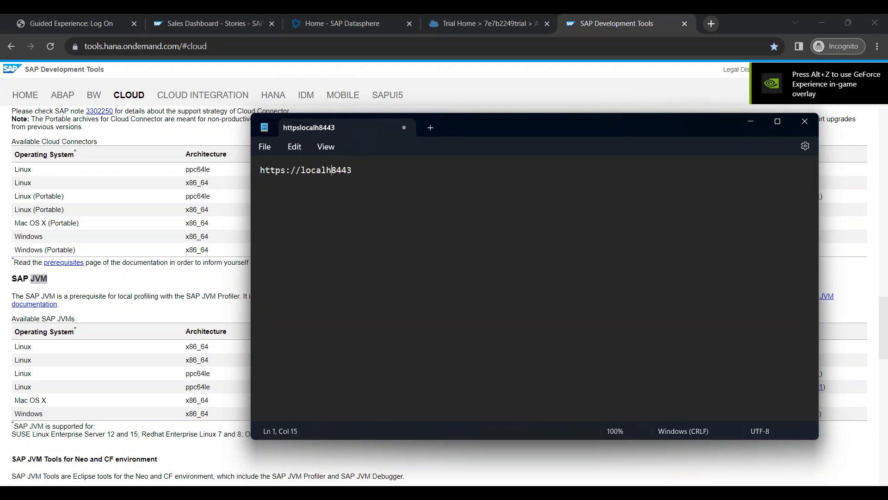
type("t:")
key("ctrl+a")
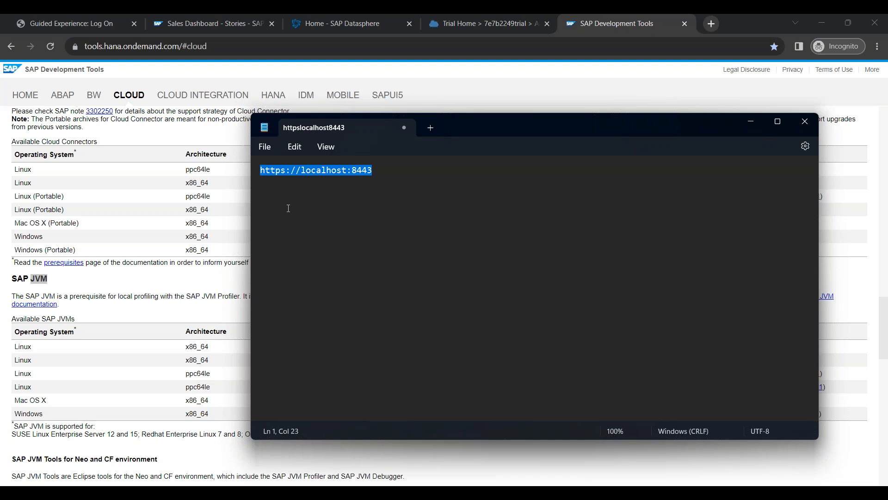
left_click(277, 494)
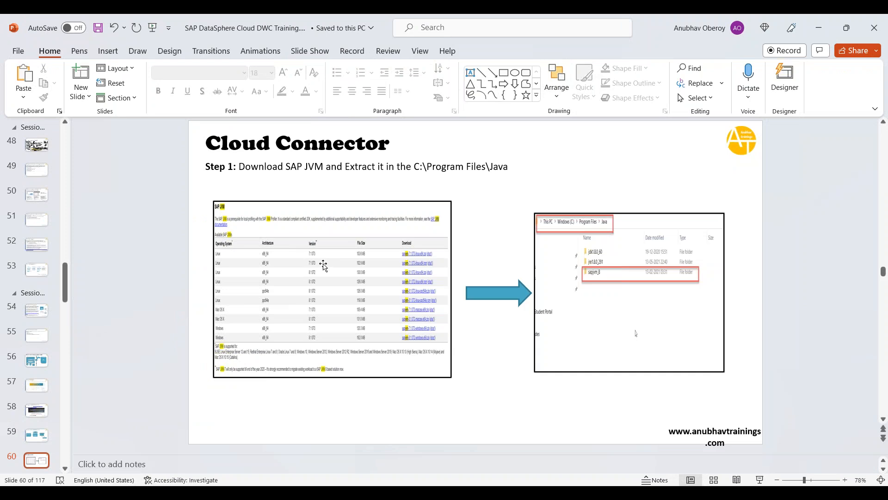
scroll(616, 280, "down", 3)
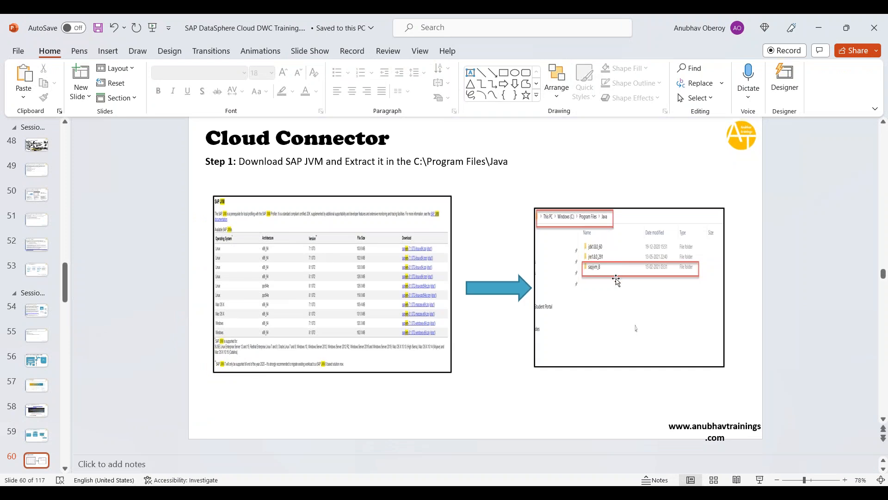
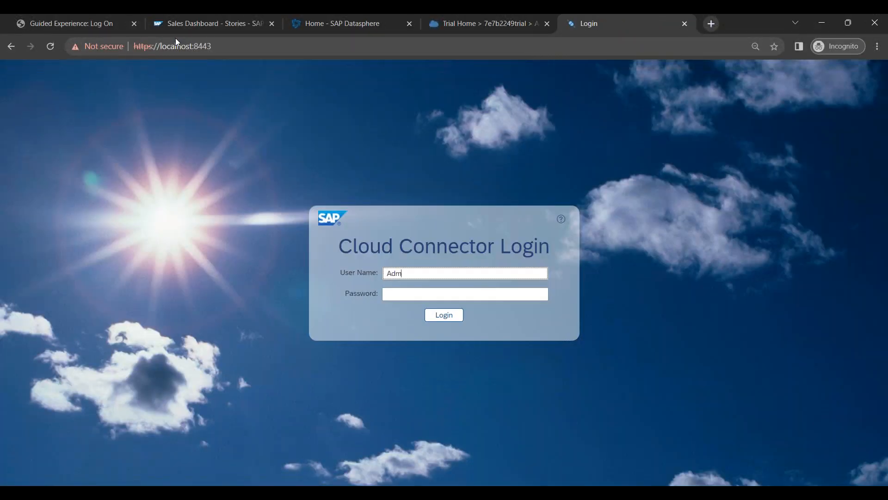
Step: Sign in to Cloud Connector with the administrator password
key("Tab")
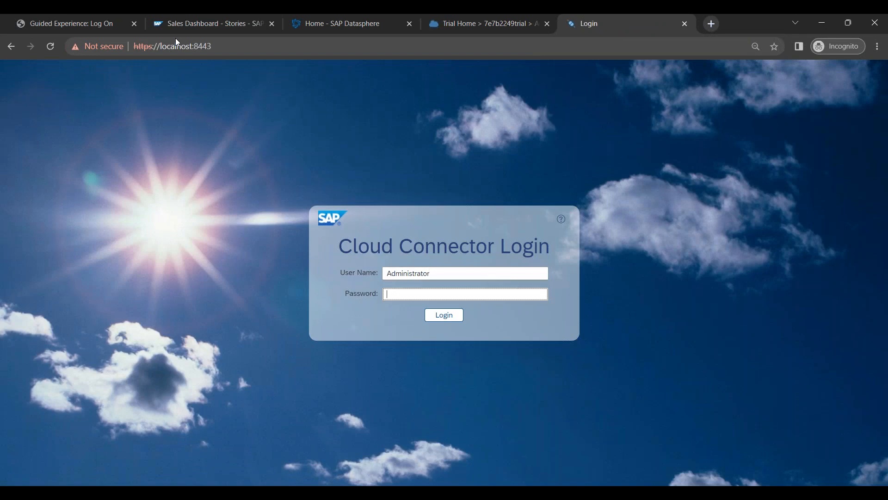
type("••••••••")
key("Return")
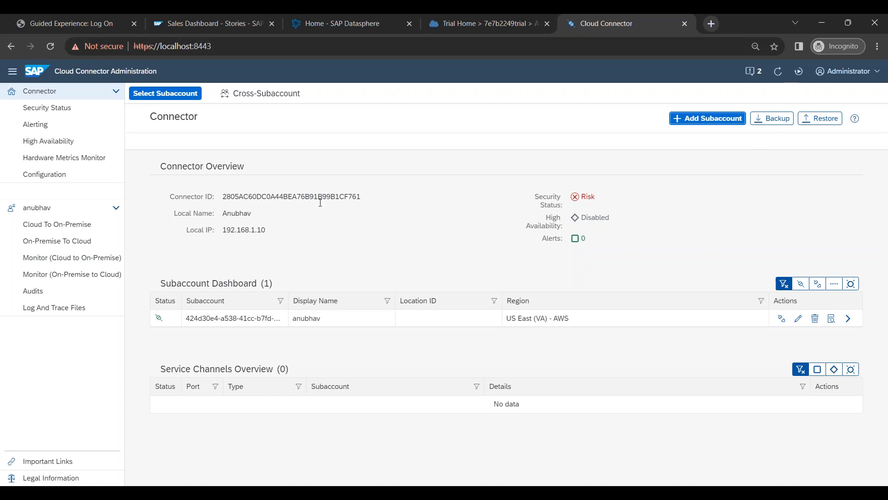
Step: Delete the existing subaccount and open the blank Define Subaccount form
left_click(815, 318)
left_click(492, 297)
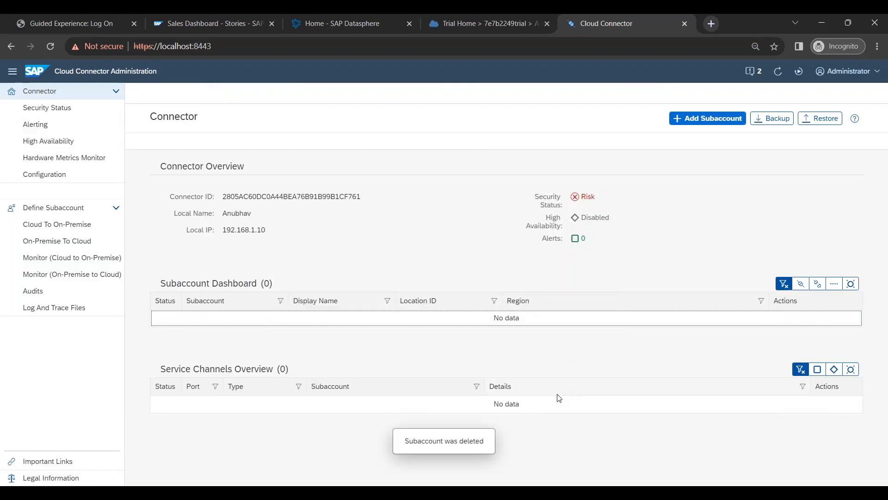
left_click(65, 225)
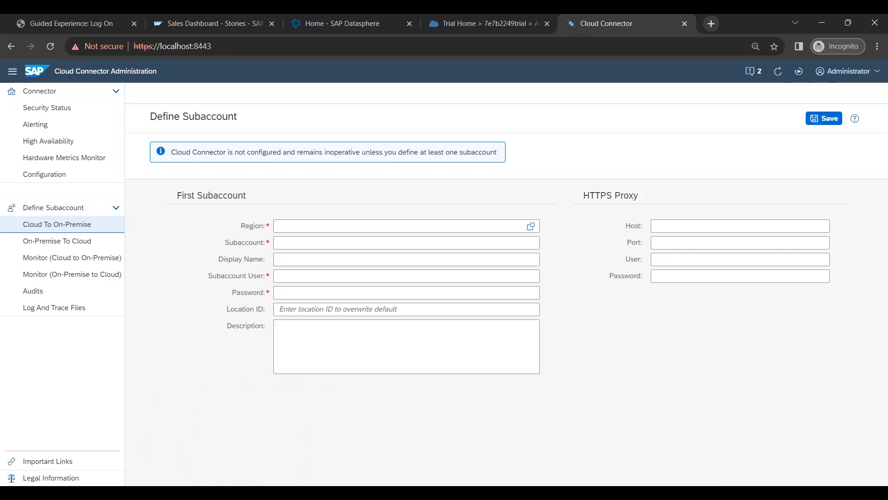
left_click(298, 491)
scroll(446, 351, "up", 3)
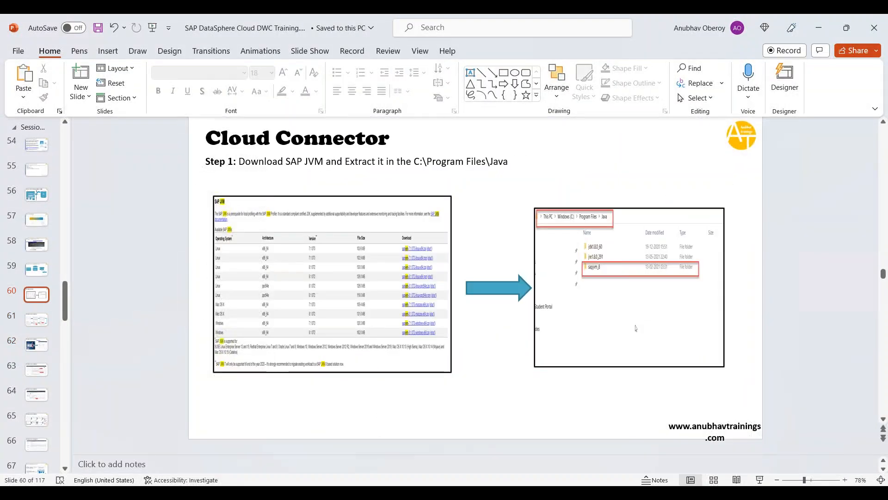
Step: Return to slide 56 and point out BTP Account, on-premise systems (SAP BW, ECC, S/4 Hana) and SCC
scroll(439, 349, "up", 3)
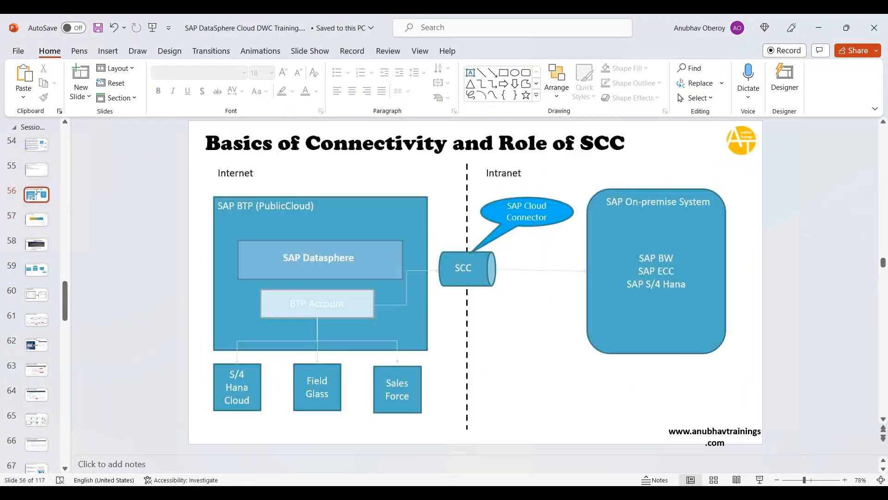
left_click(354, 311)
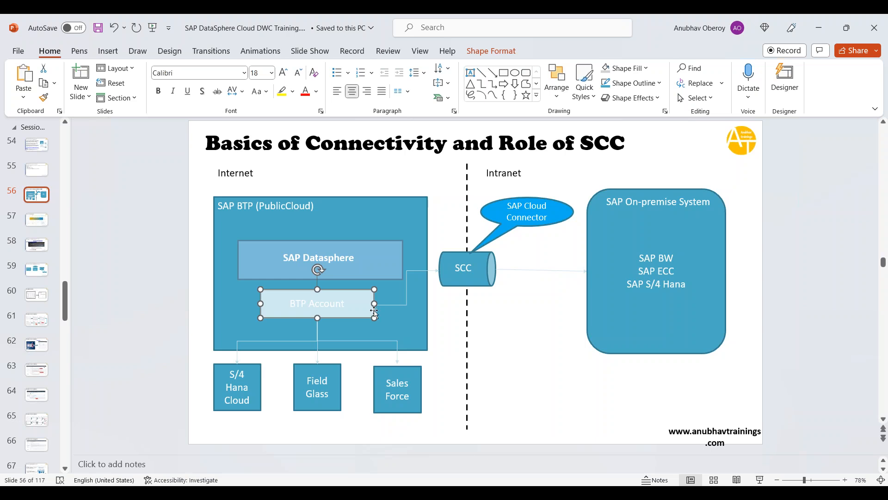
left_click(653, 324)
left_click_drag(641, 257, 688, 286)
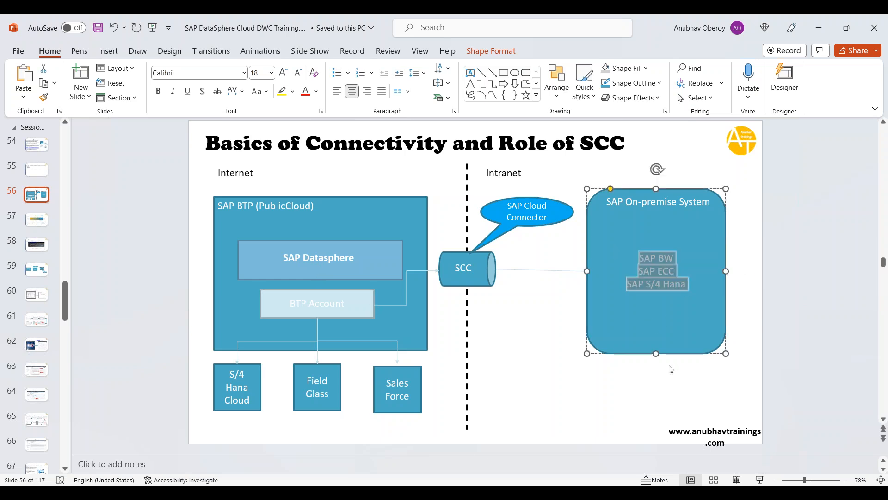
left_click(468, 277)
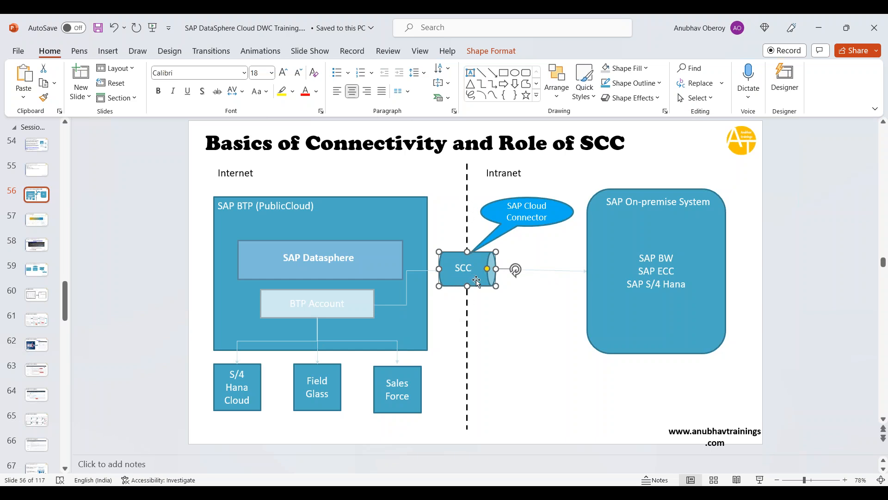
Step: Walk through the BTP Account, on-premise system names and SCC cylinder a second time
left_click(356, 306)
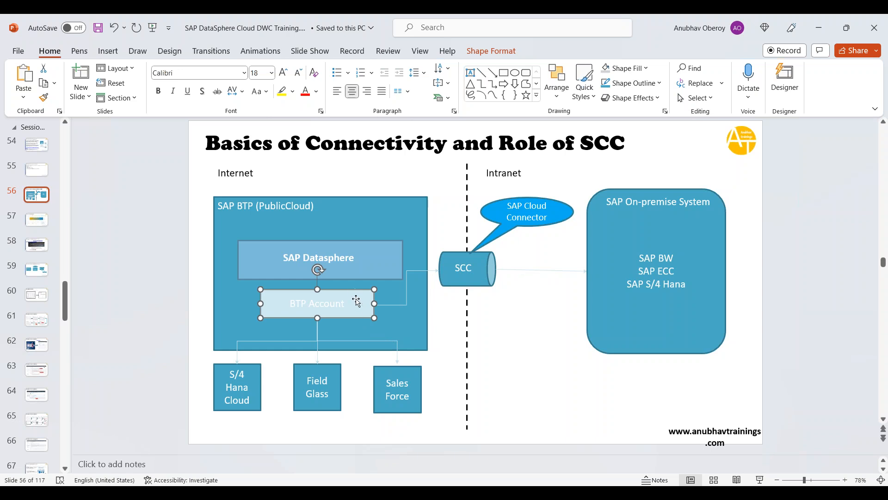
left_click(686, 326)
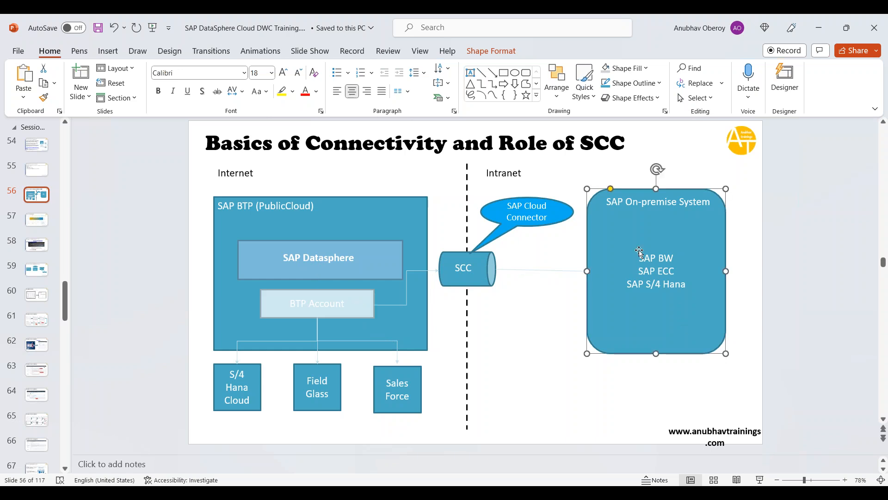
left_click_drag(639, 258, 694, 296)
left_click(541, 352)
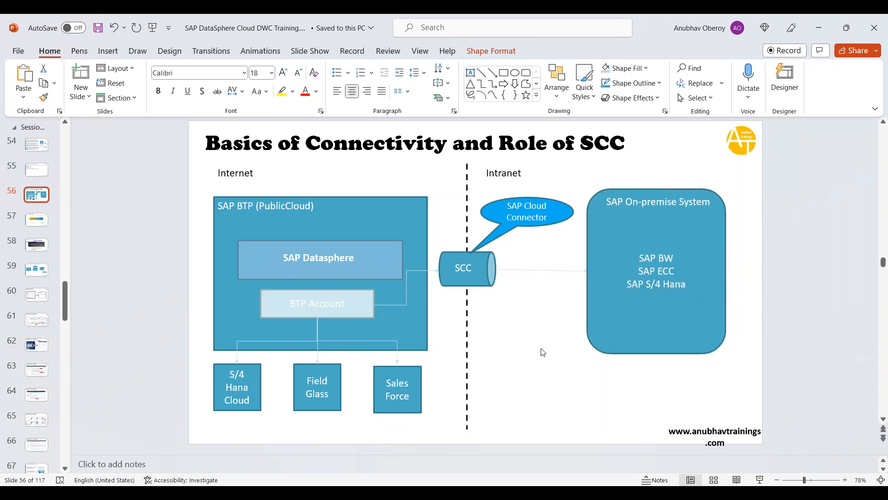
left_click(471, 281)
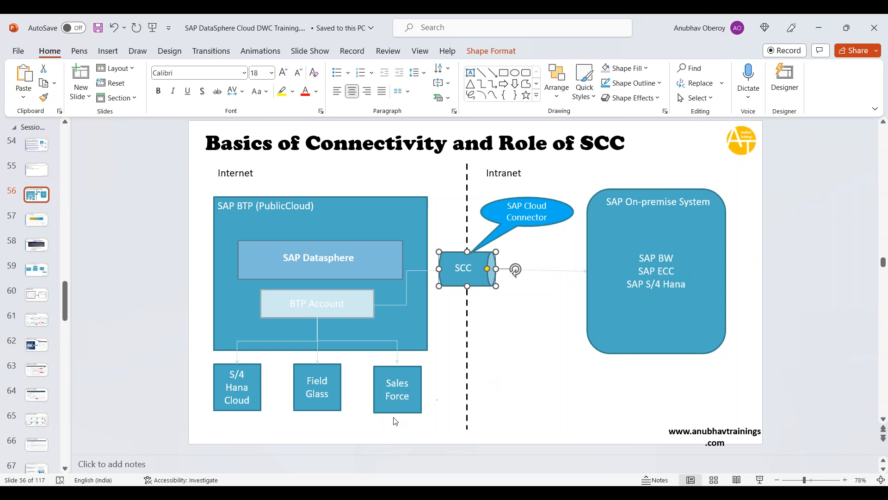
left_click(353, 309)
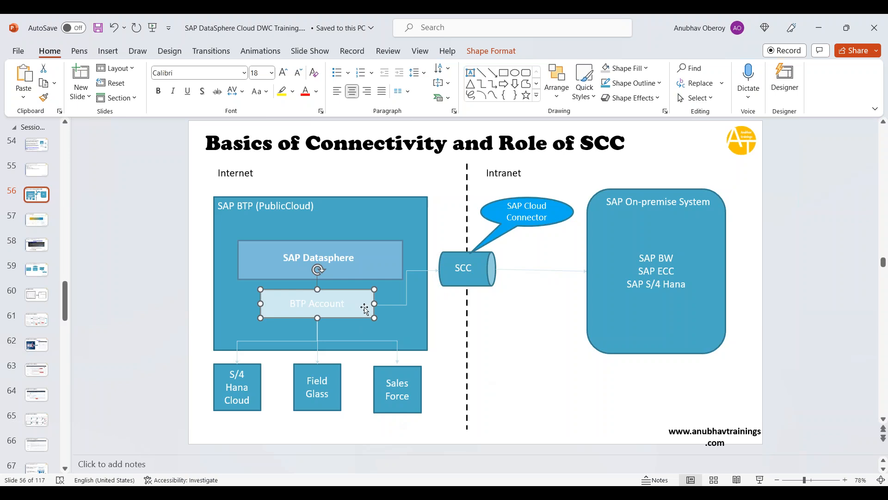
left_click(479, 280)
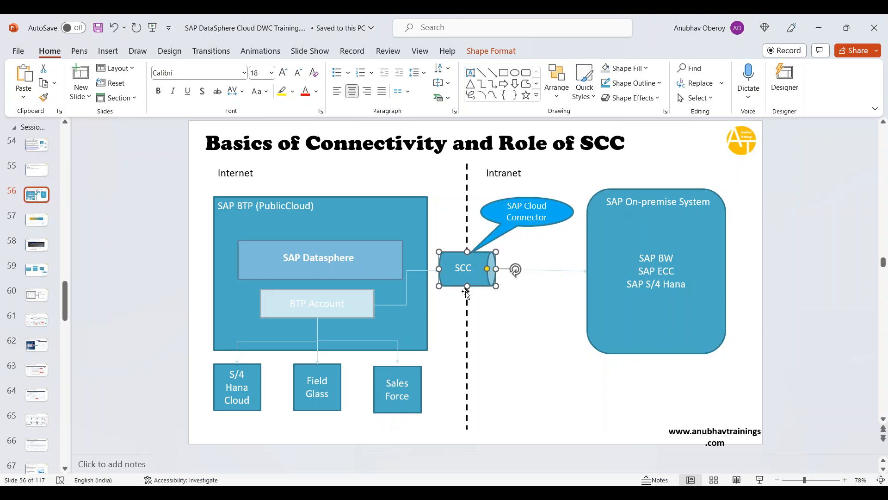
mouse_move(167, 493)
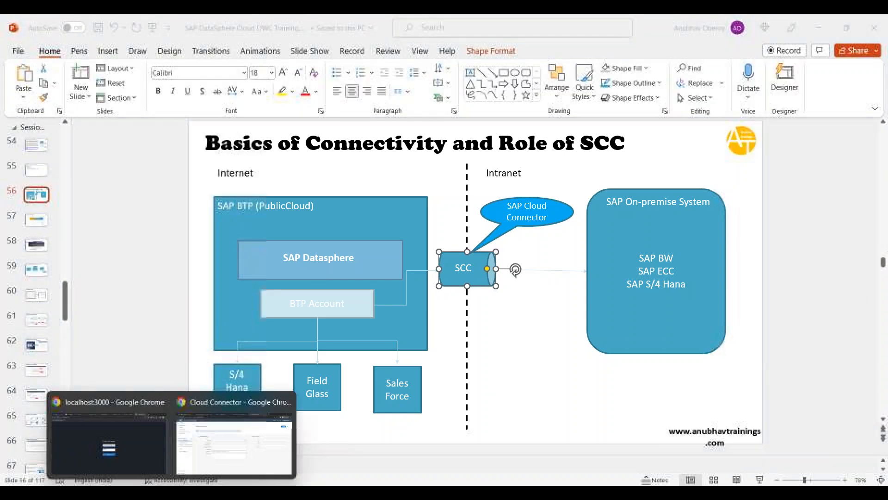
left_click(224, 462)
Step: Open the trial subaccount overview and note provider AWS and region US East (VA)
left_click(461, 28)
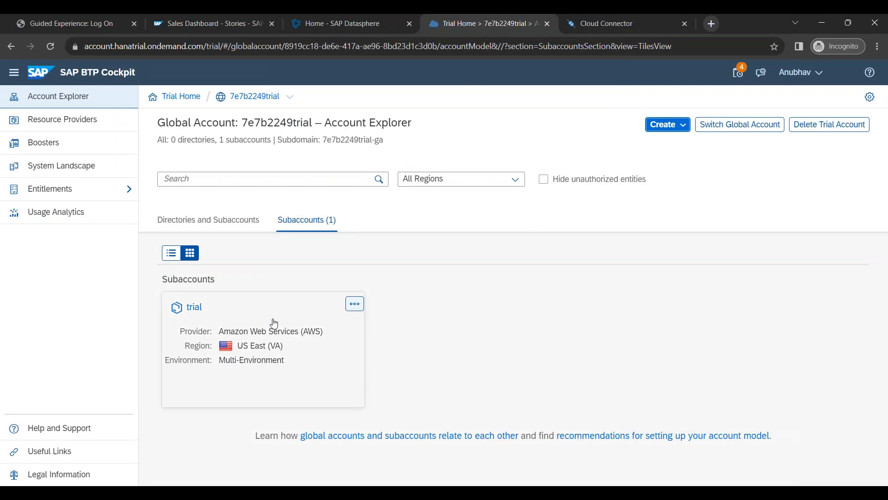
left_click(194, 308)
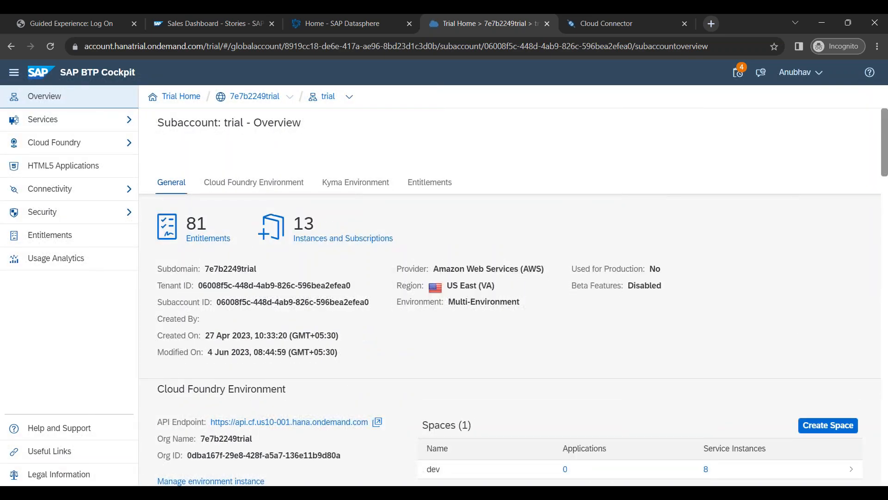
left_click_drag(433, 268, 550, 273)
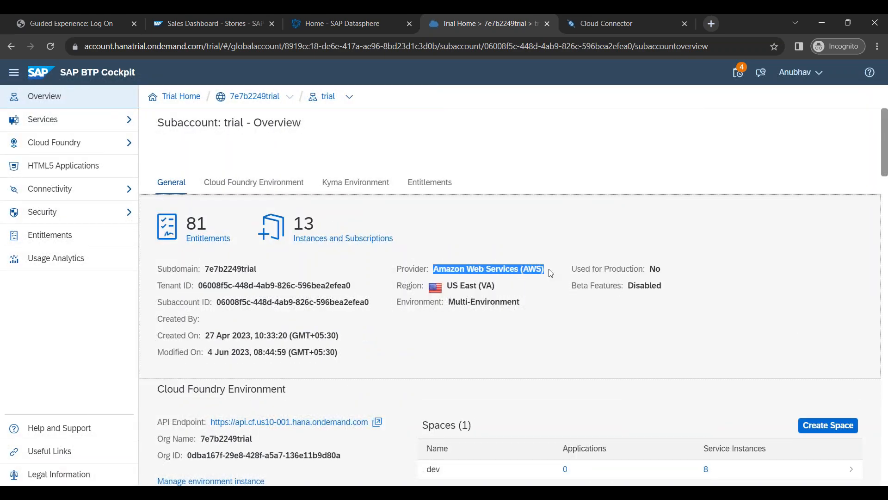
left_click_drag(448, 286, 495, 286)
left_click(491, 346)
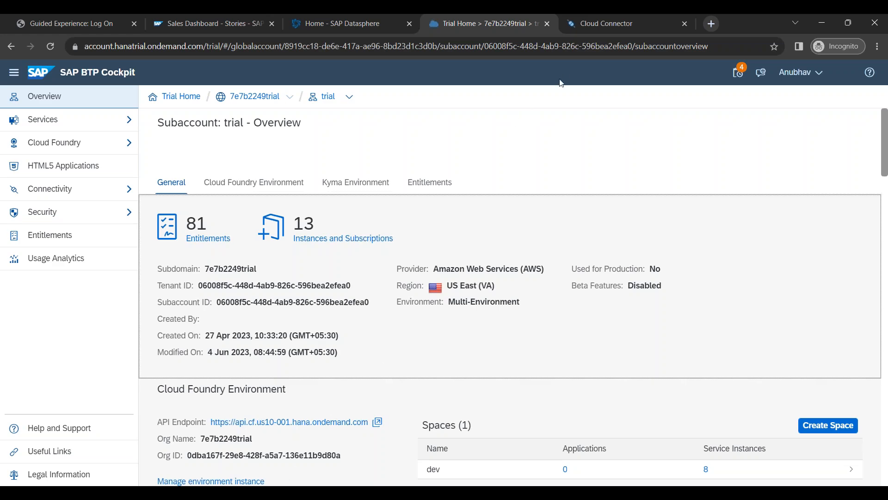
Step: Move the Cloud Connector page into its own maximized window
left_click(588, 30)
left_click_drag(591, 33, 455, 74)
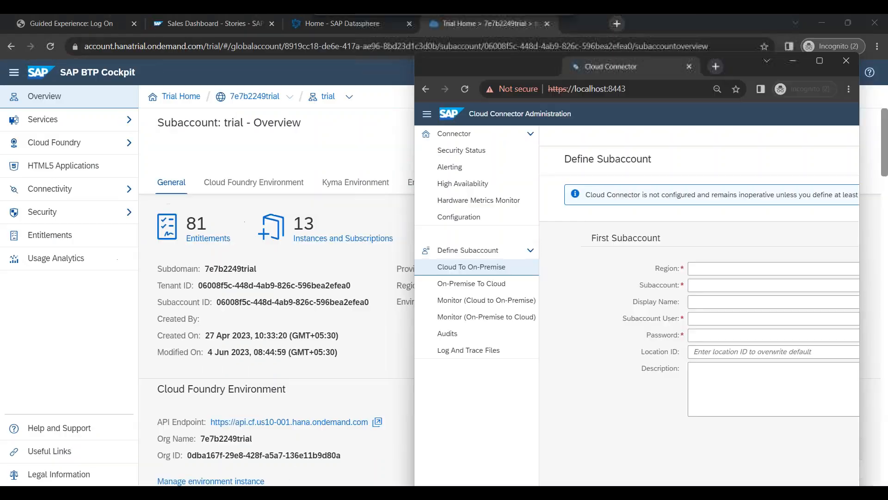
double_click(630, 68)
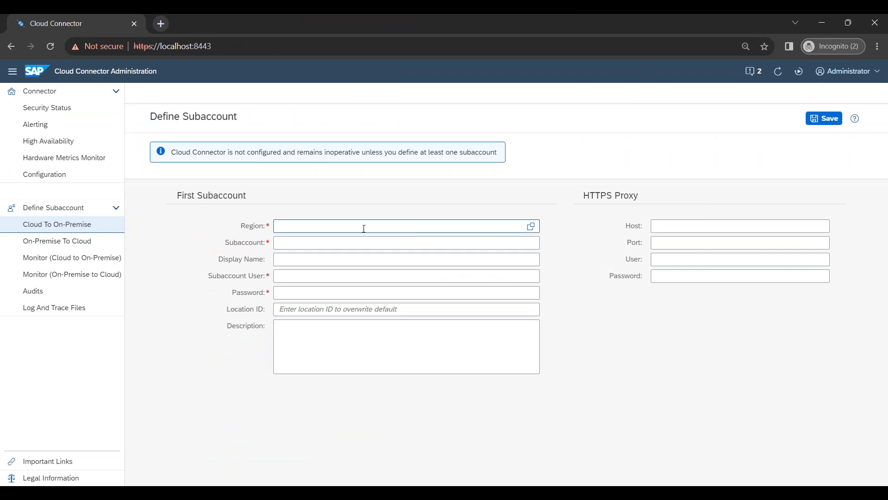
Step: Search the region list for 'US' and pick US East (VA) - AWS
left_click(531, 225)
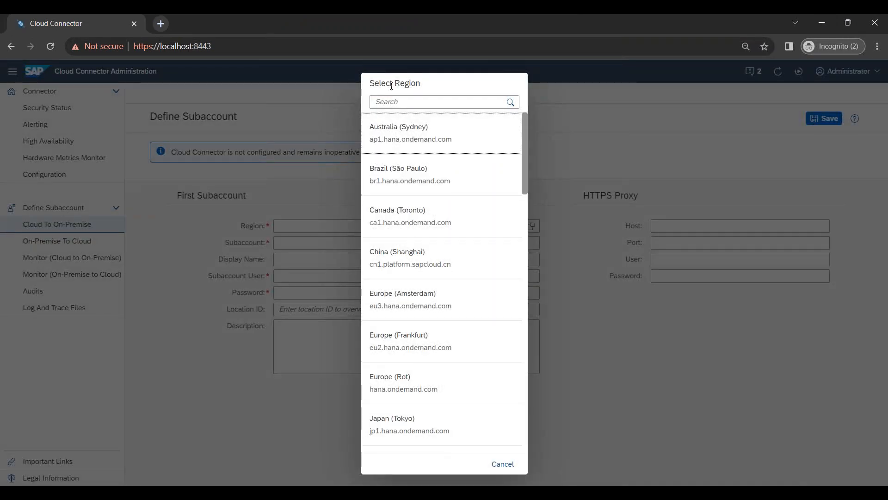
type("US")
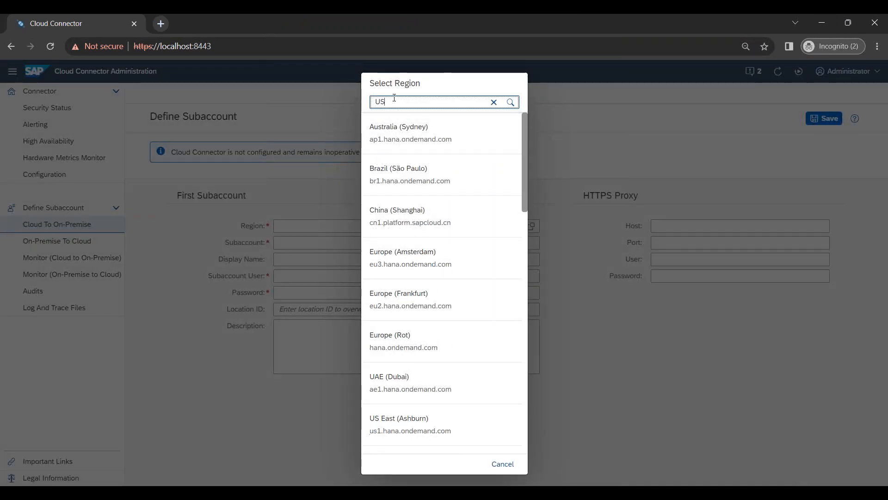
type(" VA")
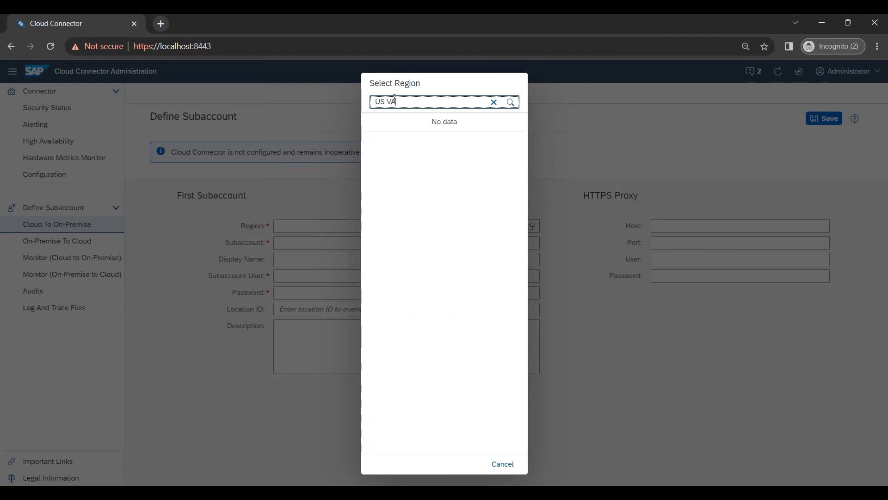
key("BackSpace")
key("BackSpace")
key("BackSpace")
type("A")
key("BackSpace")
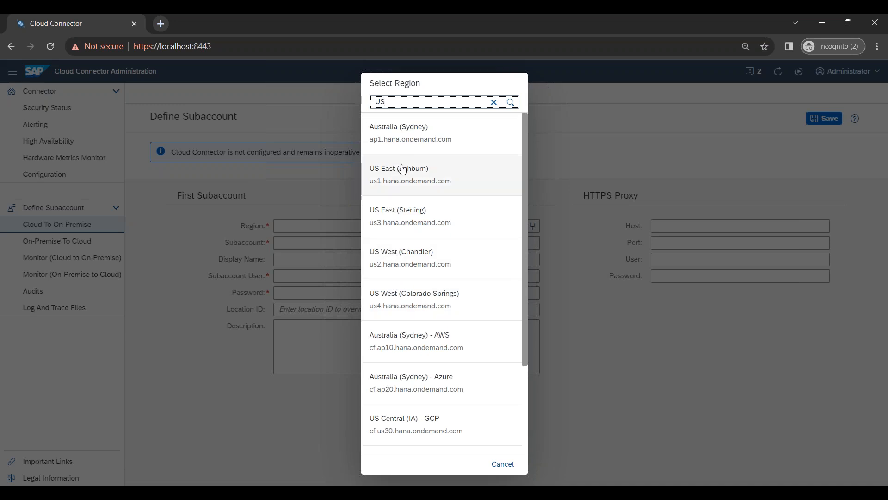
scroll(426, 341, "down", 2)
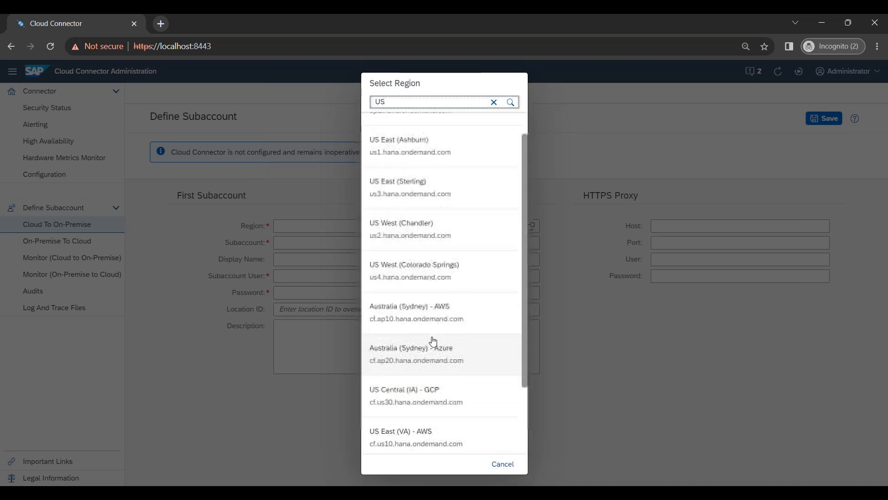
scroll(432, 341, "up", 2)
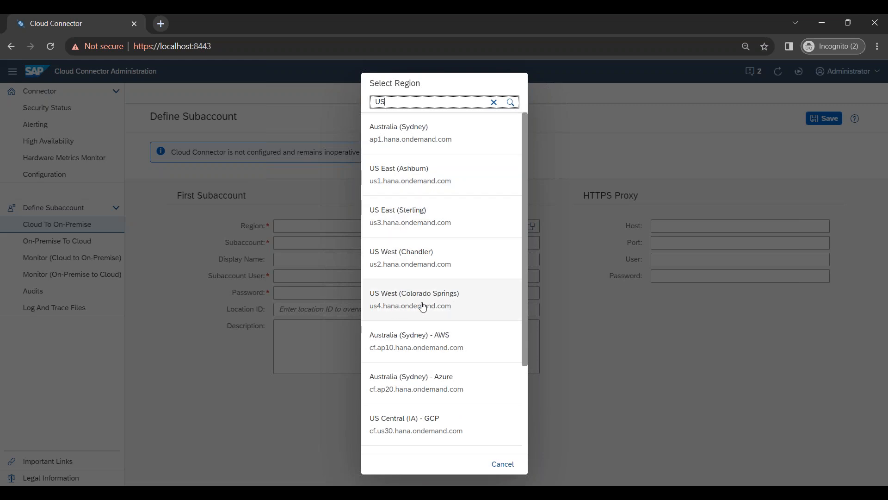
scroll(420, 307, "down", 3)
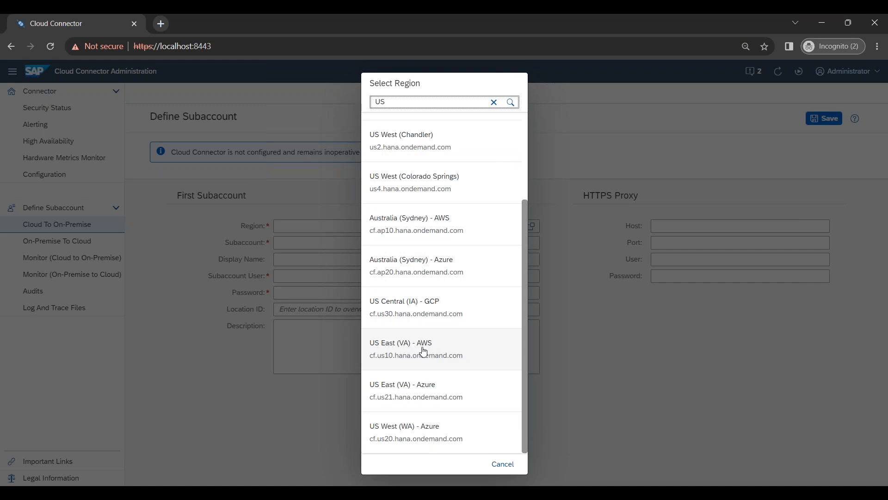
left_click(388, 364)
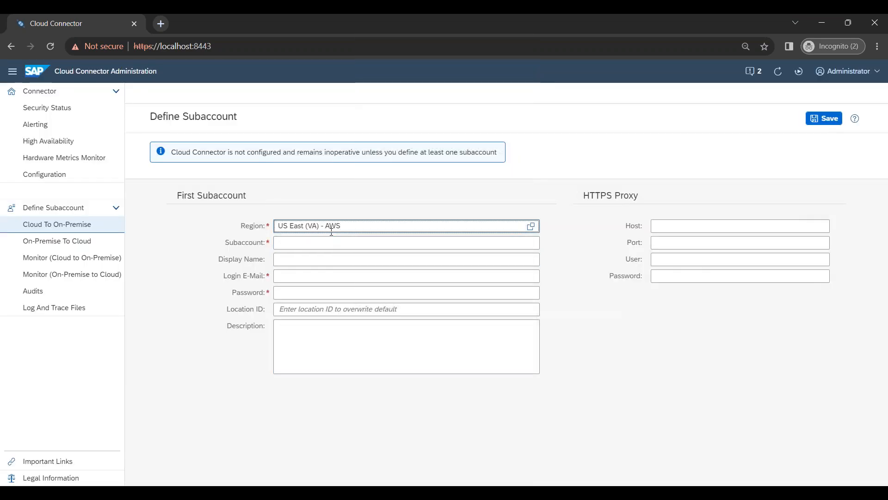
key("alt+Tab")
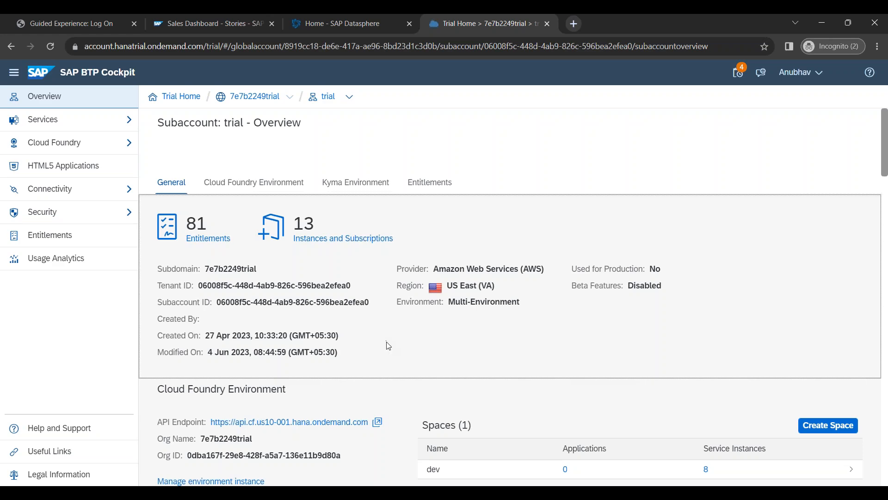
Step: Review the subaccount's provider and region in the BTP overview
left_click_drag(466, 273, 544, 270)
left_click_drag(495, 291, 461, 291)
left_click(495, 348)
key("alt+Tab")
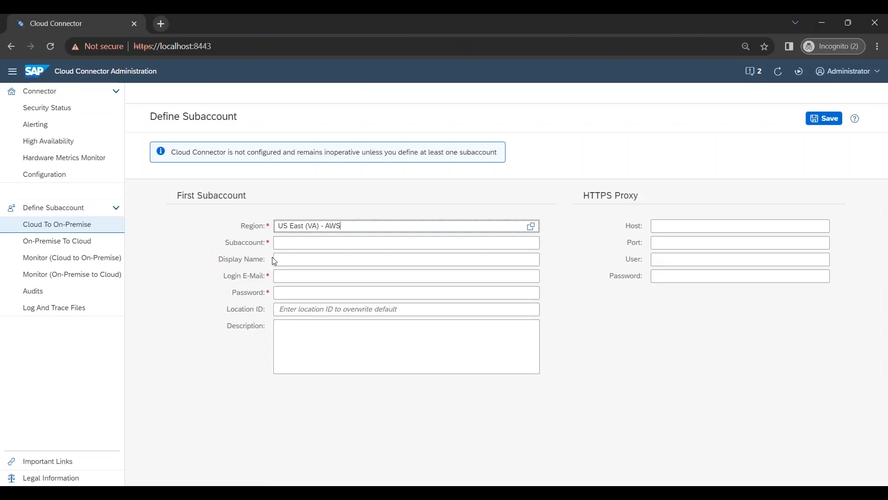
key("alt+Tab")
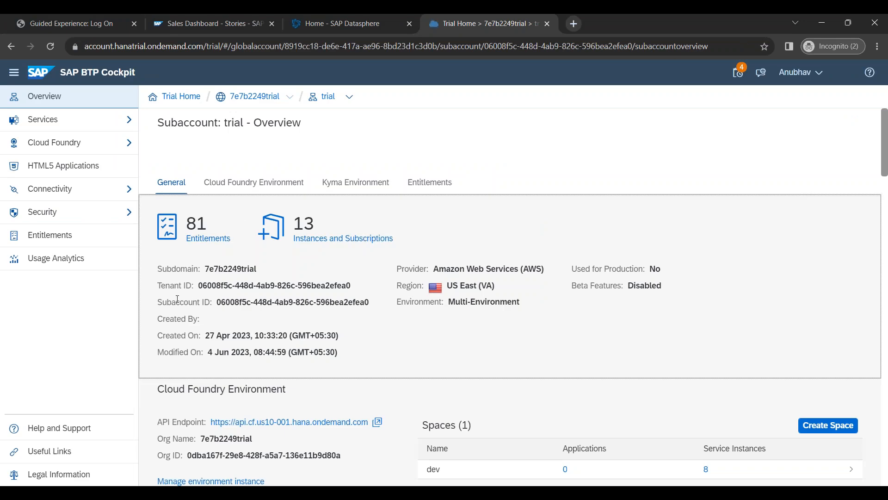
Step: Copy the subaccount ID from BTP Cockpit into the Subaccount field
left_click_drag(217, 301, 376, 306)
key("ctrl+c")
key("alt+Tab")
left_click(398, 242)
key("ctrl+v")
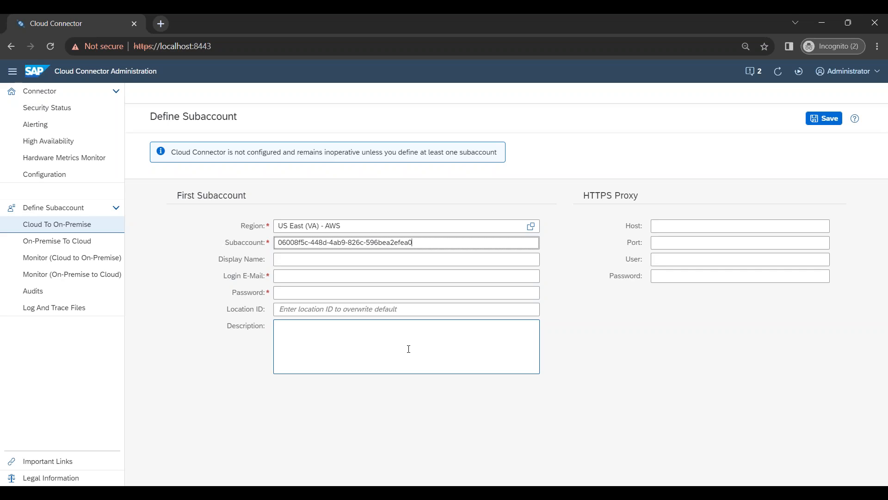
key("Tab")
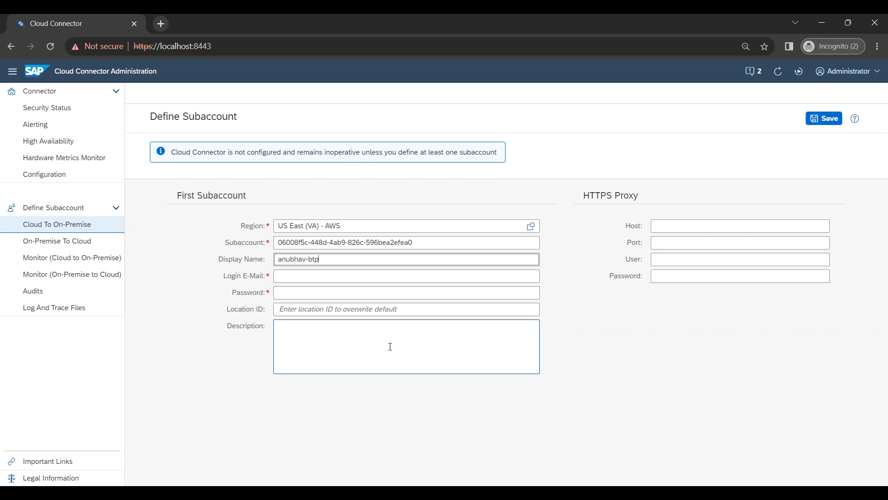
Step: Take the login e-mail from BTP User Information, enter the password, and save
left_click(290, 277)
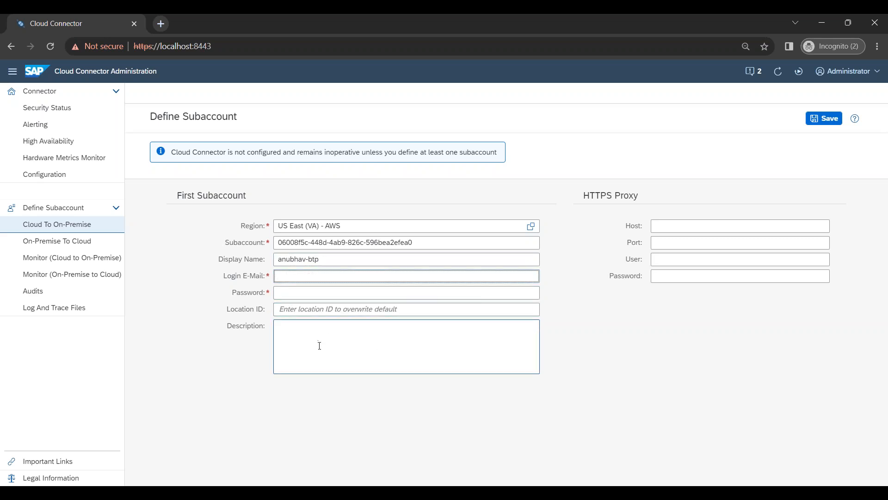
key("alt+Tab")
left_click(800, 72)
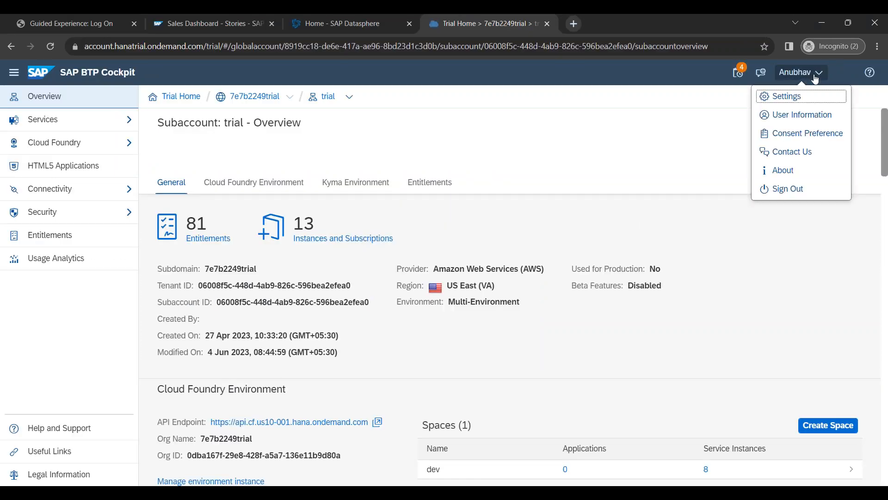
left_click(796, 119)
left_click_drag(414, 278, 515, 281)
left_click(532, 330)
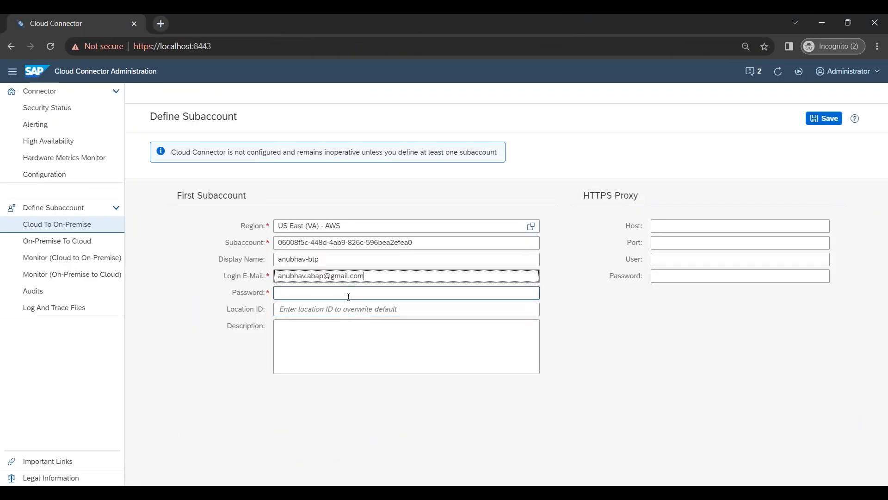
left_click(348, 293)
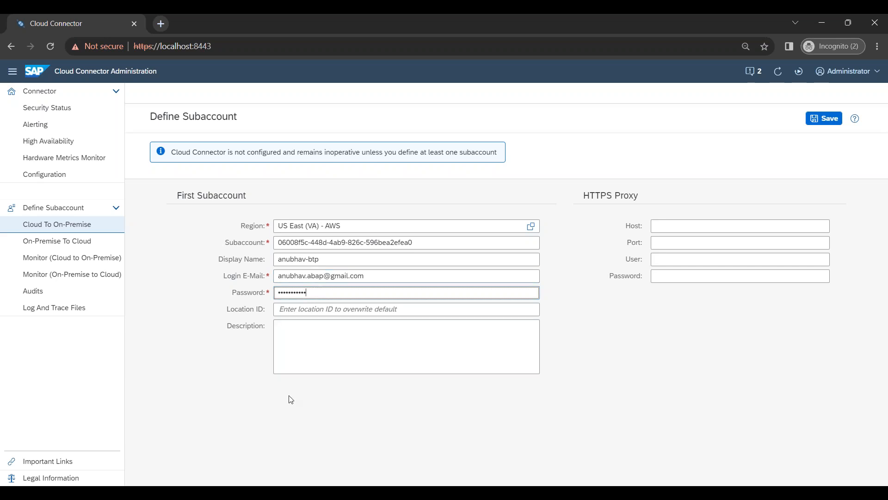
left_click(824, 118)
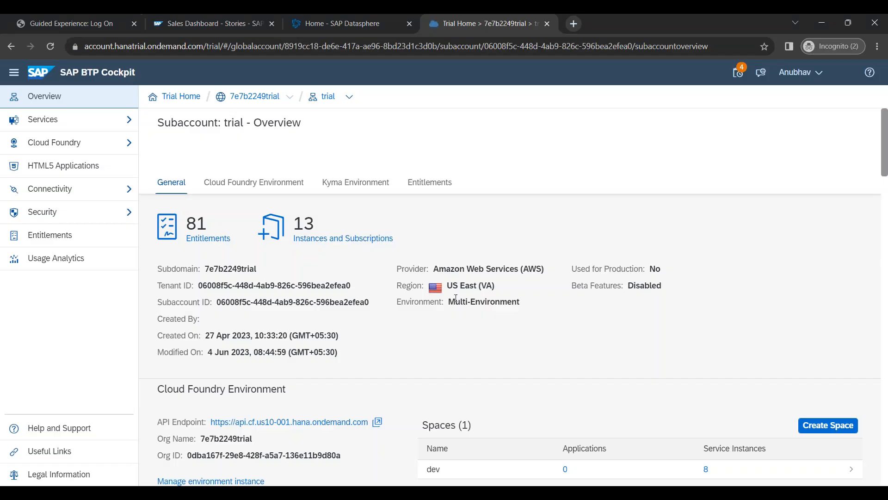
Step: Check BTP Connectivity > Cloud Connectors, which shows Not connected with an error
left_click(77, 190)
left_click(73, 234)
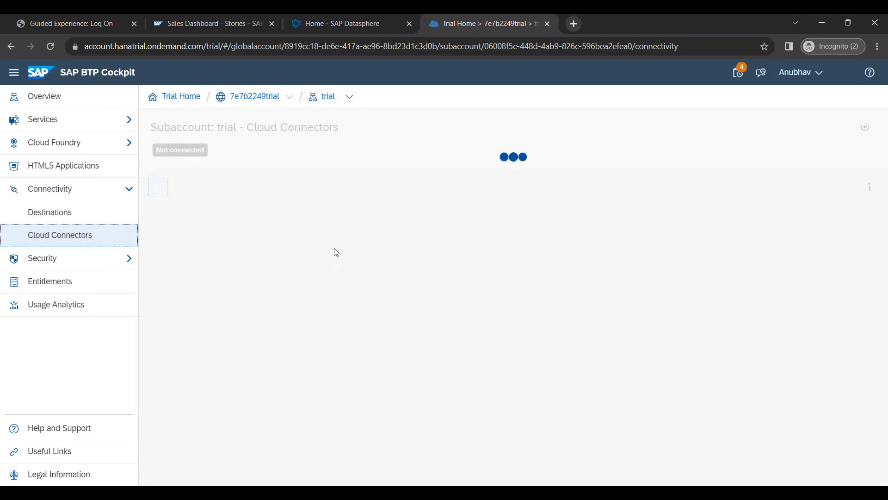
left_click_drag(160, 153, 211, 156)
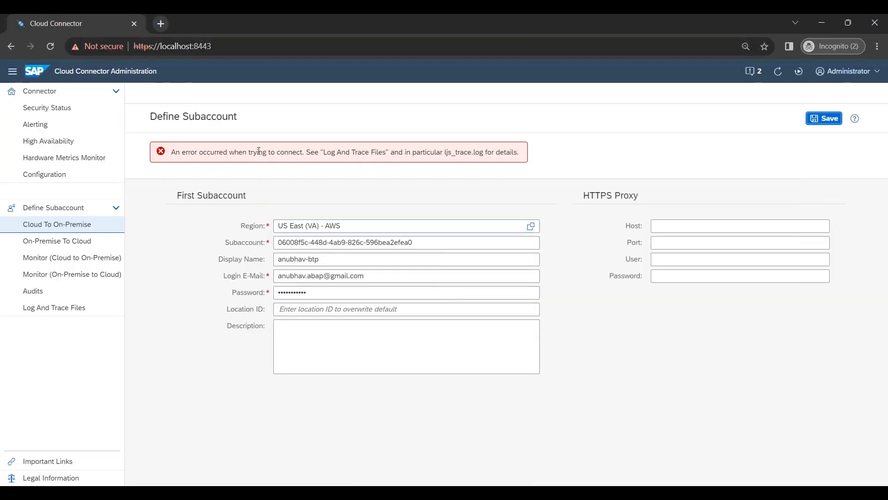
triple_click(258, 152)
left_click(272, 153)
Step: Re-enter the password and save the subaccount again
double_click(329, 292)
type("•")
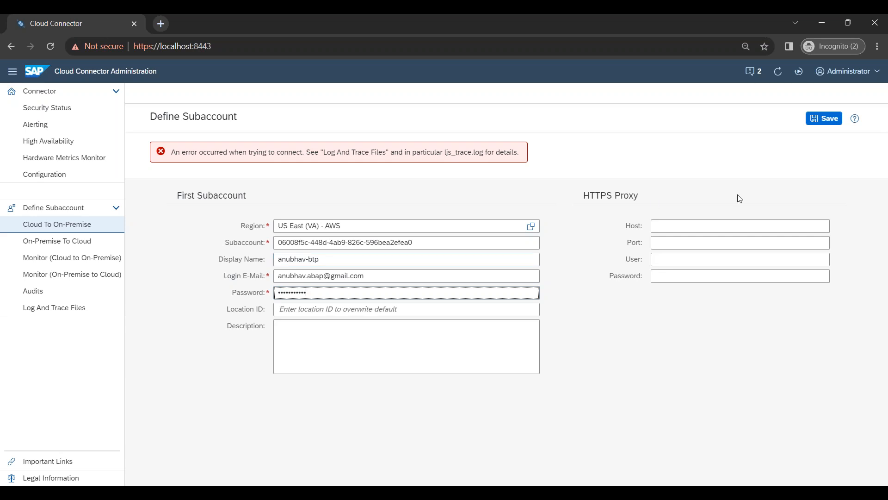
left_click(824, 118)
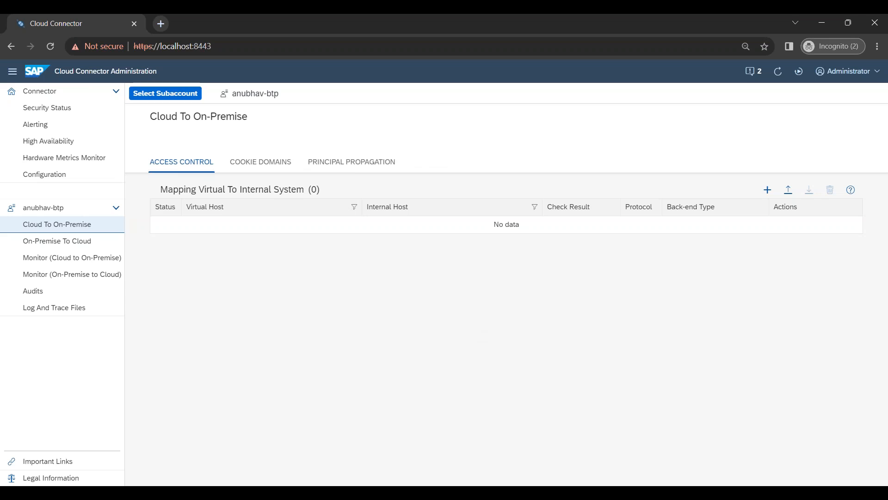
Step: Go to BTP Cockpit's Cloud Connectors page to verify the new connection
key("alt+Tab")
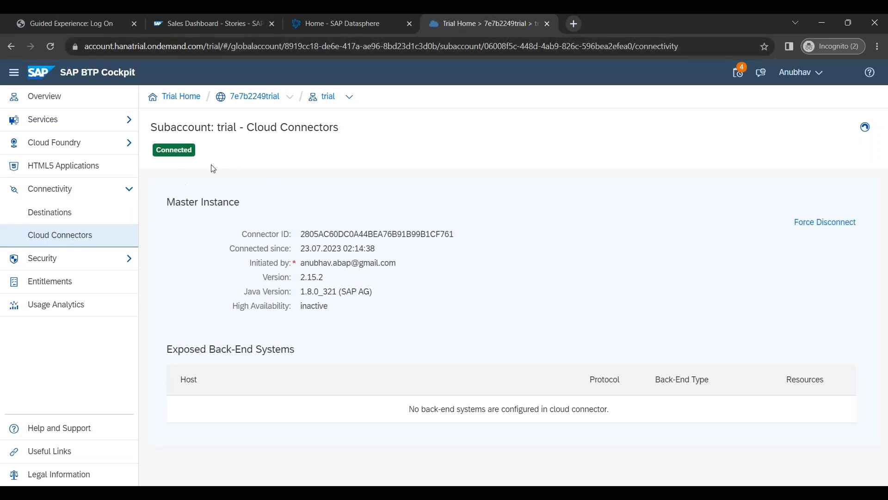
Step: Review the Connected master instance details, from Connector ID through High Availability
left_click_drag(245, 234, 354, 307)
left_click(361, 307)
mouse_move(269, 226)
left_mouse_down()
mouse_move(352, 312)
mouse_move(269, 227)
left_mouse_up()
left_click(333, 297)
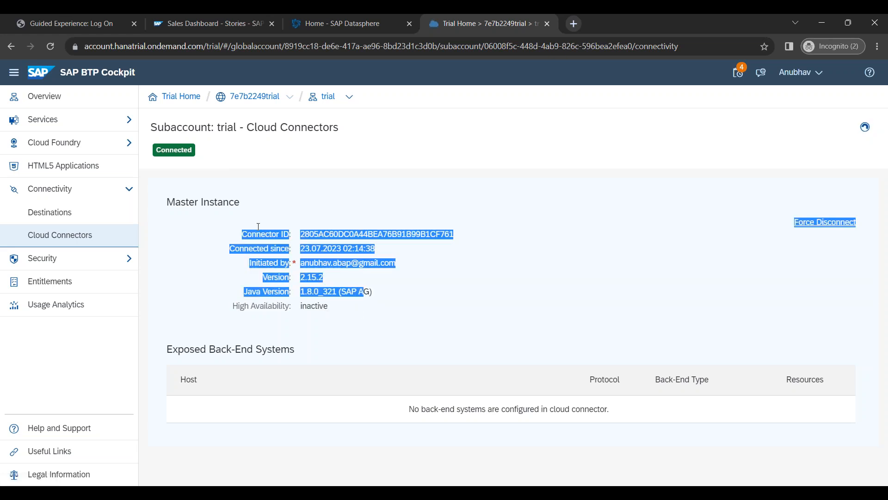
left_click(307, 275)
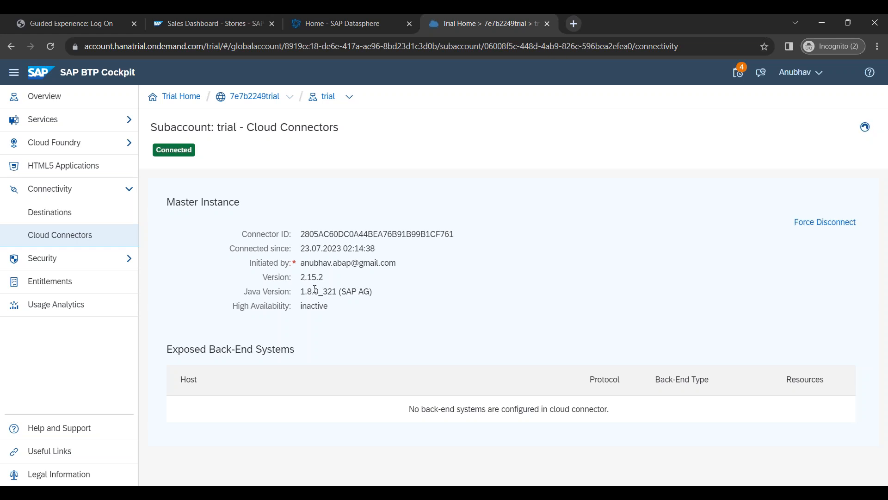
left_click_drag(238, 231, 444, 339)
left_click(444, 339)
left_click_drag(242, 233, 322, 307)
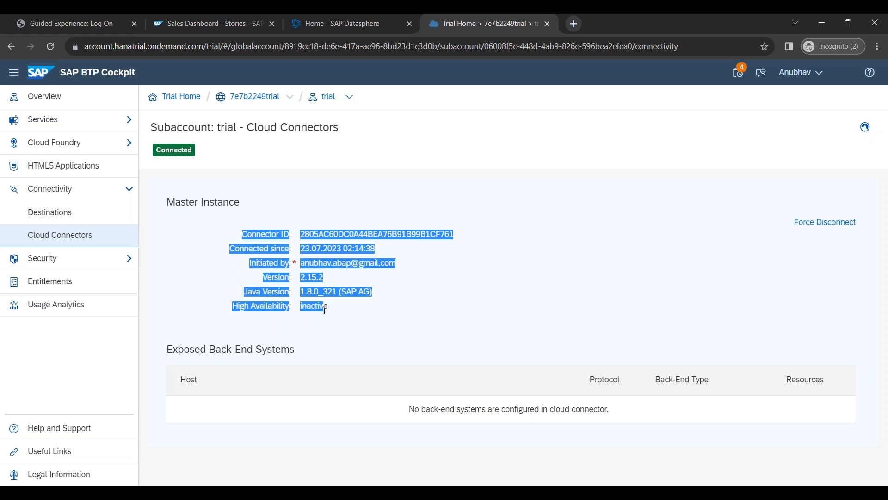
left_click(332, 308)
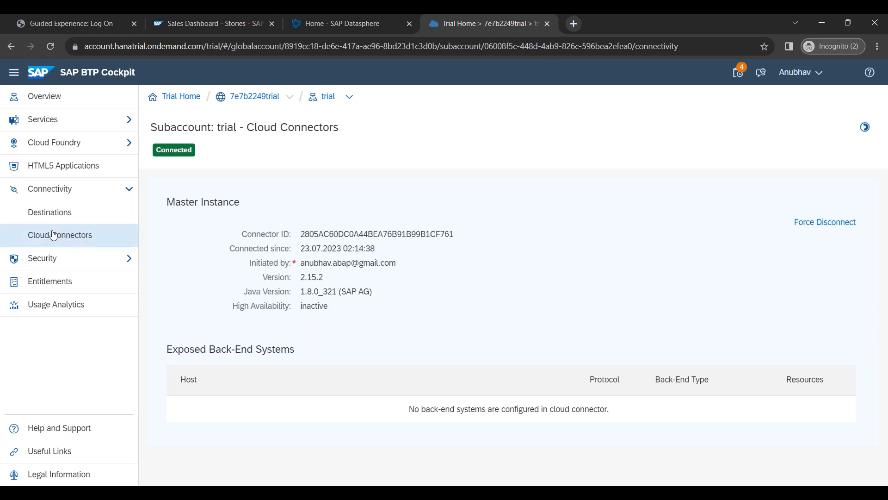
key("alt+Tab")
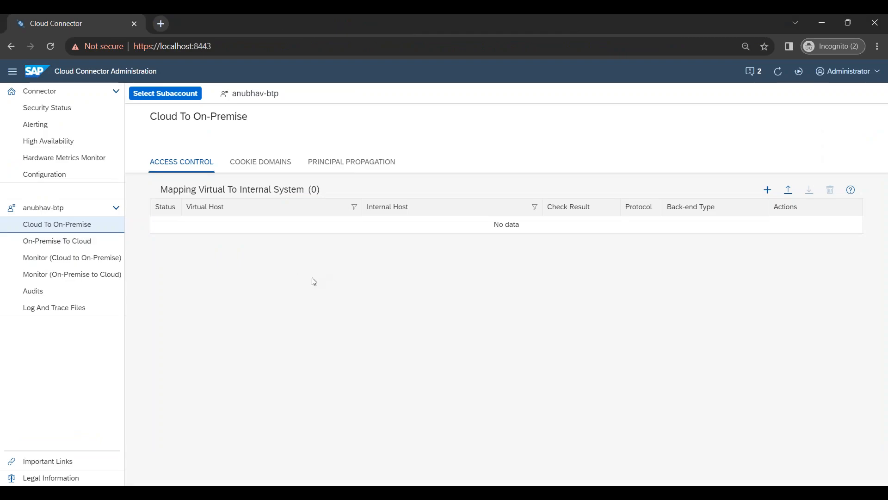
Step: Point out the BTP Account, SCC and SAP On-premise System shapes on the slide
key("alt+Tab")
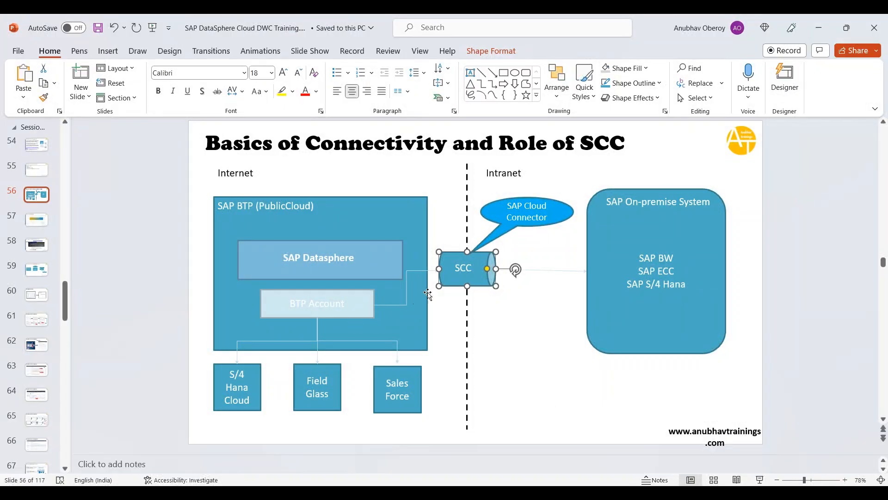
left_click(348, 312)
left_click(460, 277)
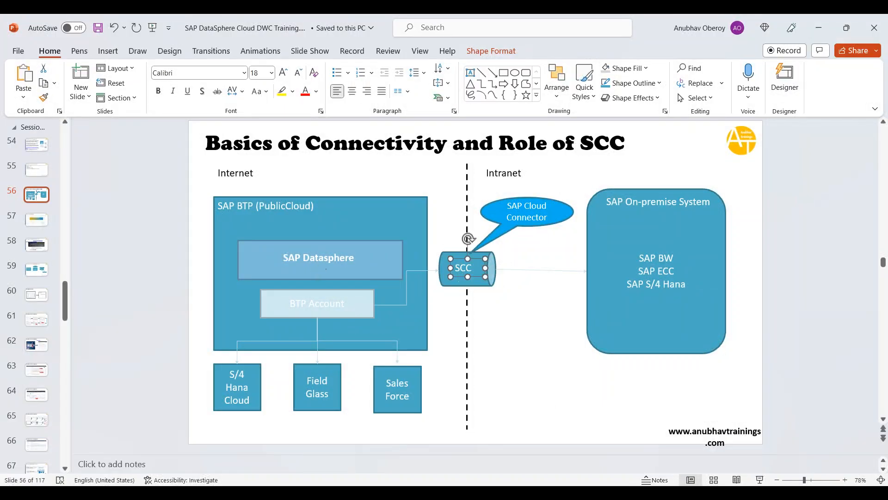
left_click(650, 317)
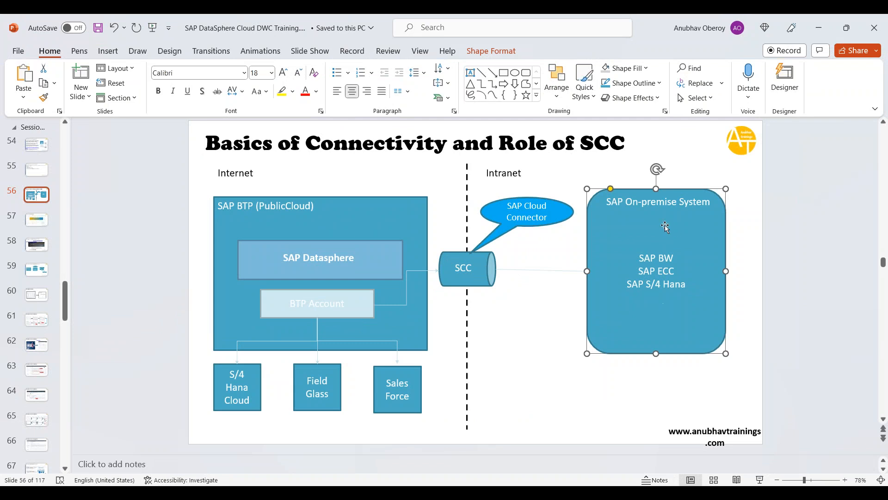
triple_click(615, 202)
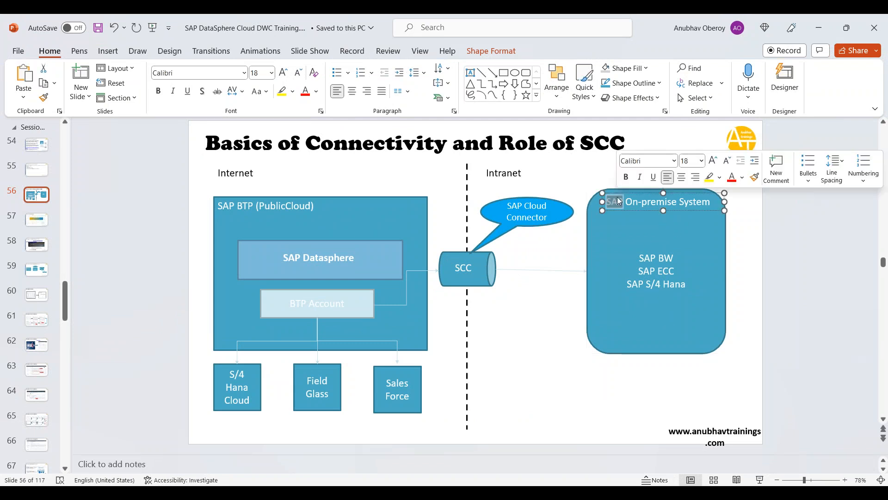
left_click(548, 325)
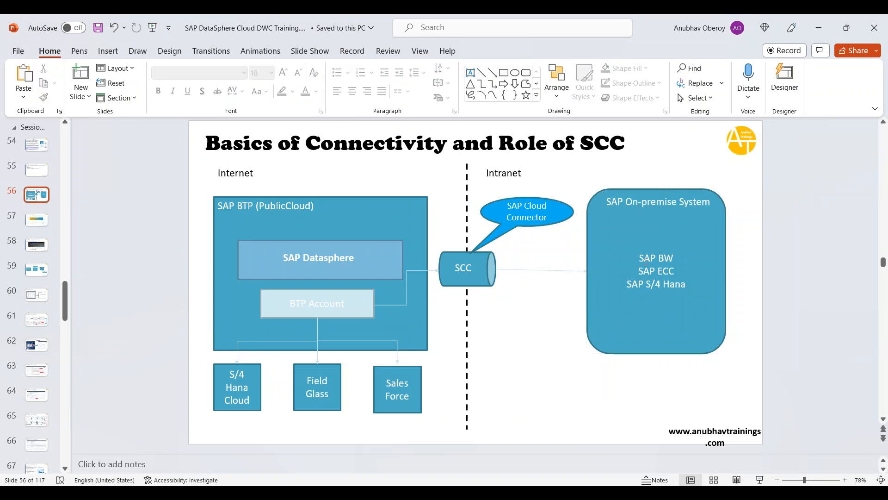
Step: Add 'SAP BW/4 SYSTEM' as a new line below SAP S/4 Hana
triple_click(660, 290)
left_click(659, 290)
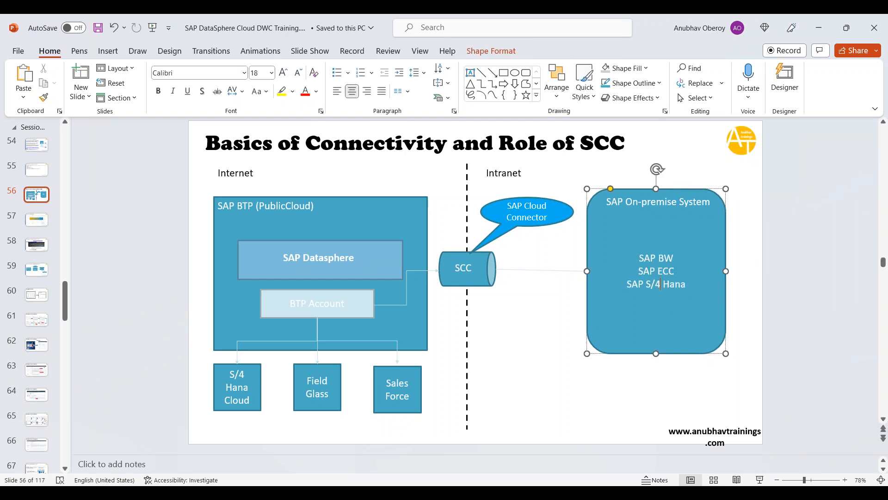
key("End")
key("Return")
type("SAP BW/4 SYSTEM")
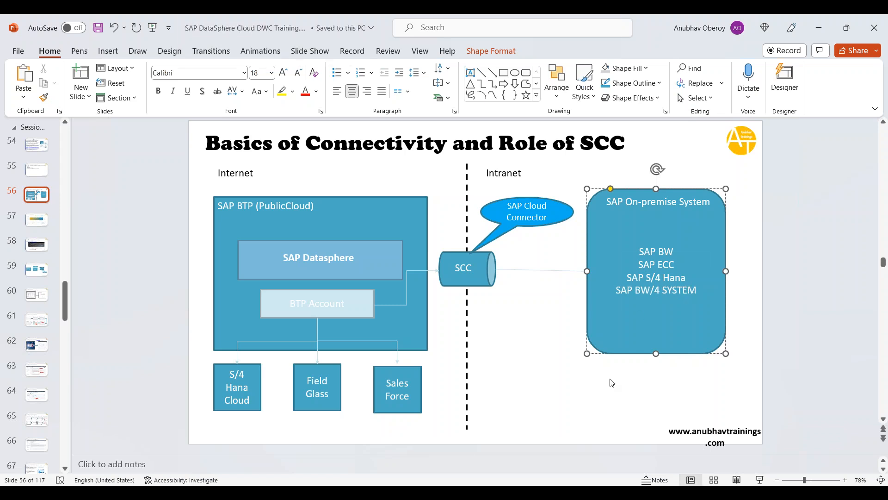
left_click(559, 387)
left_click(470, 283)
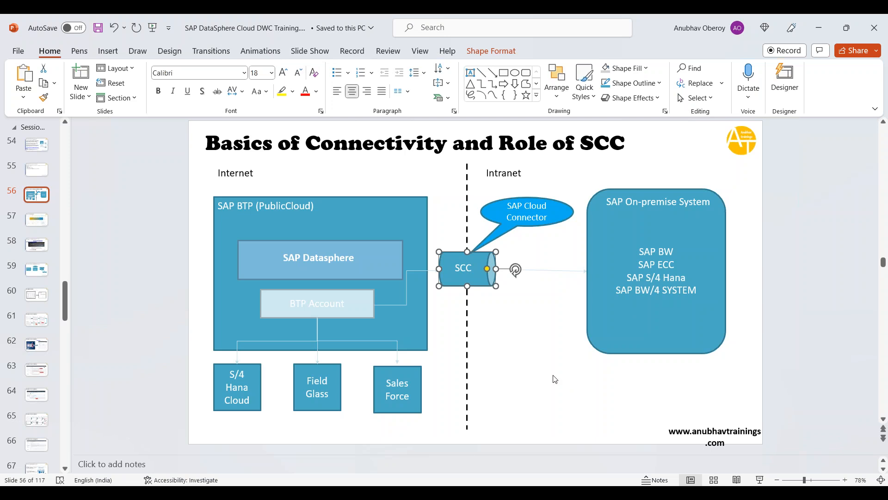
left_click(516, 386)
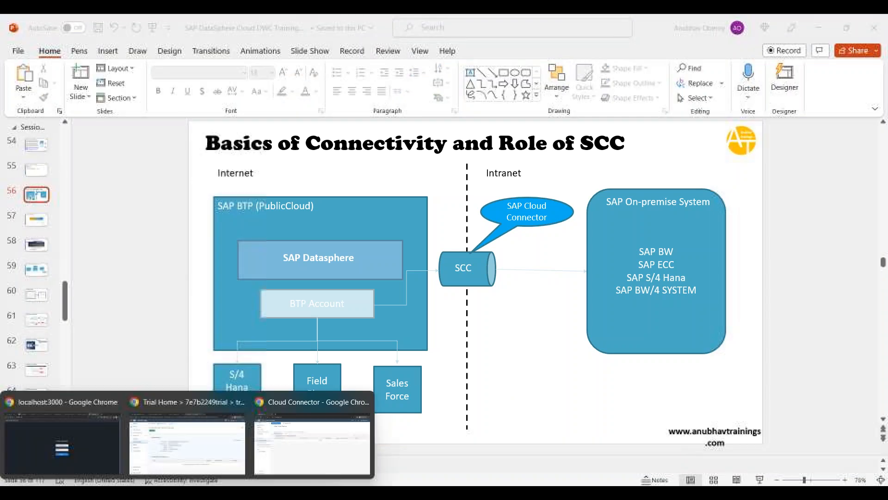
left_click(290, 445)
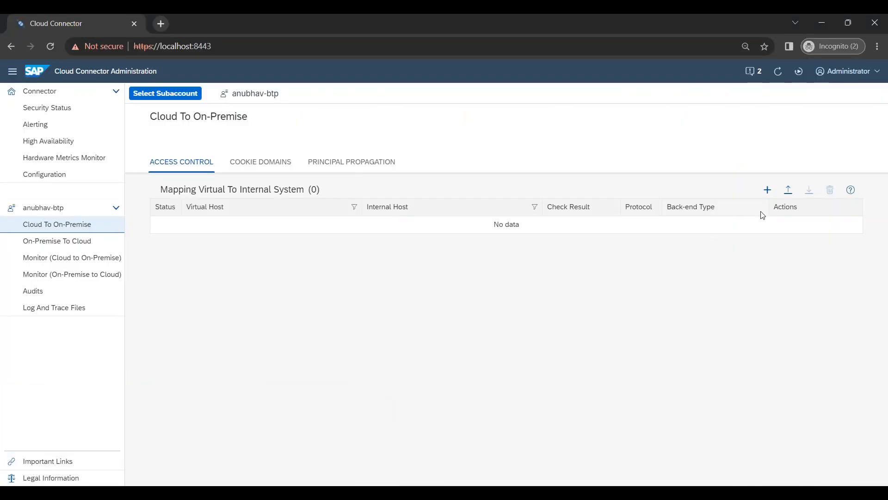
Step: Start a new ABAP System mapping over HTTP, reaching the internal host and port fields
left_click(768, 190)
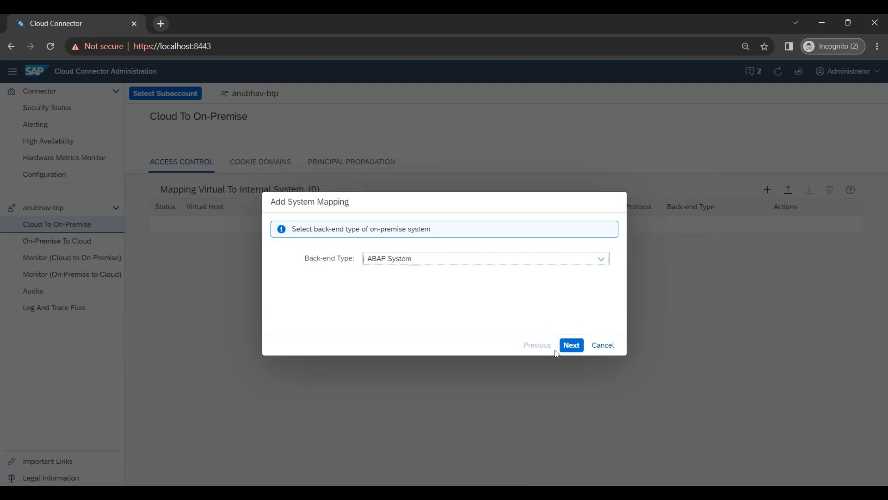
left_click(571, 345)
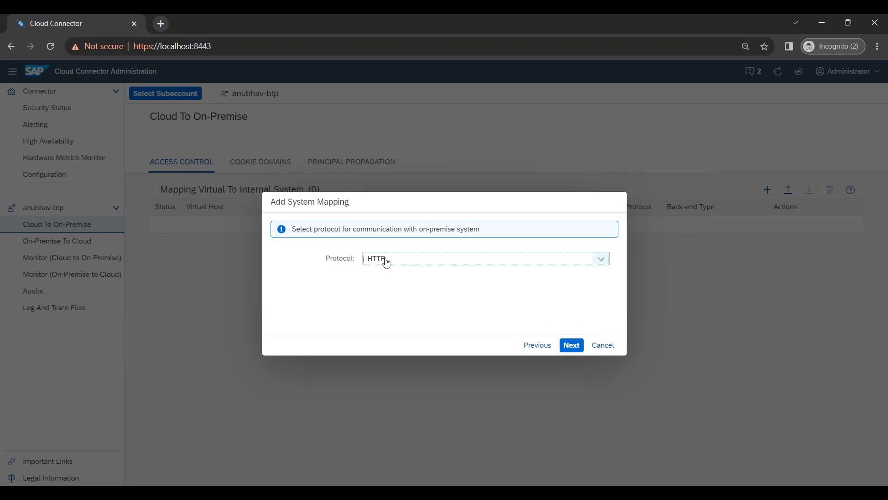
left_click(571, 345)
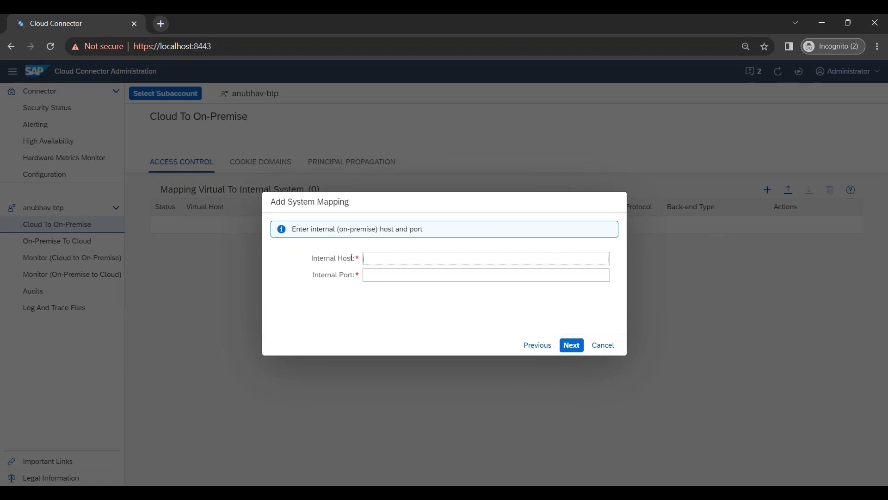
key("Tab")
left_click(384, 258)
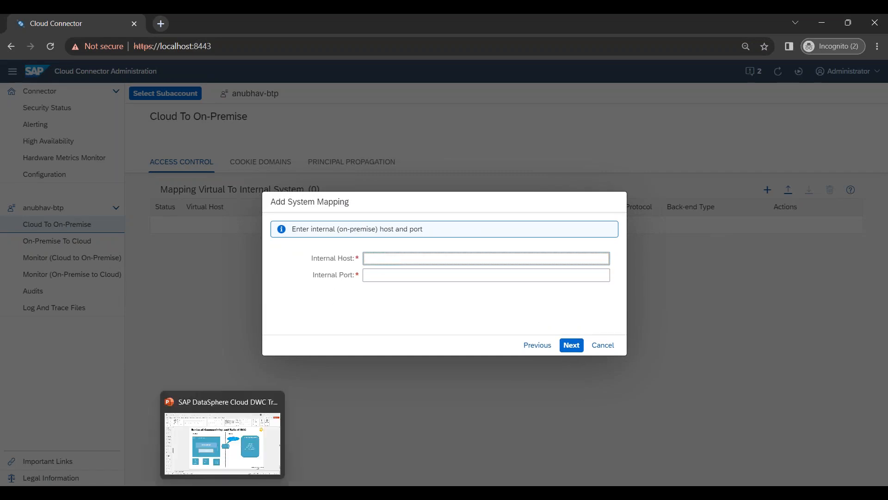
left_click(238, 491)
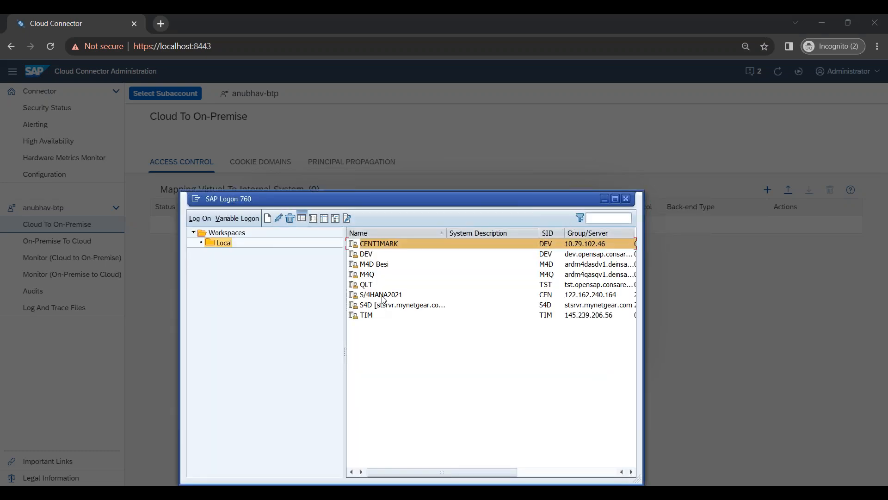
Step: Log on to the S/4HANA2021 system with the saved user and maximize the SAP window
left_click(383, 295)
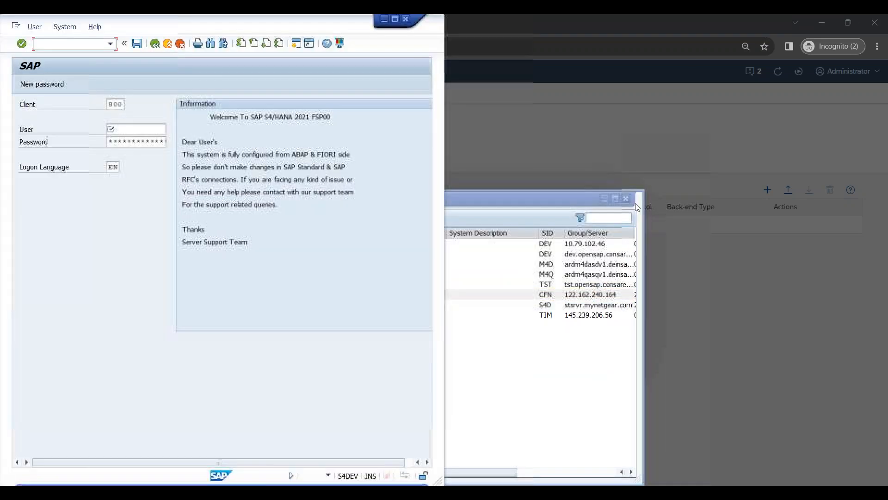
left_click(605, 199)
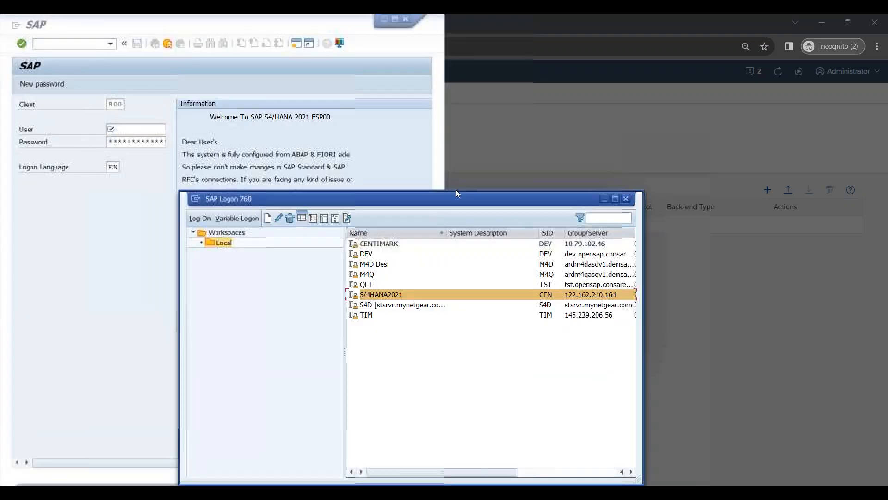
key("Down")
key("Down")
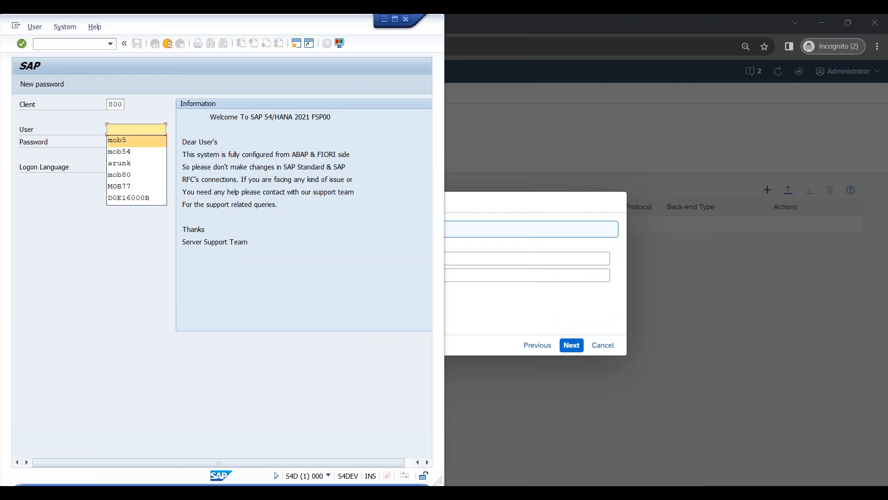
key("Tab")
type("*")
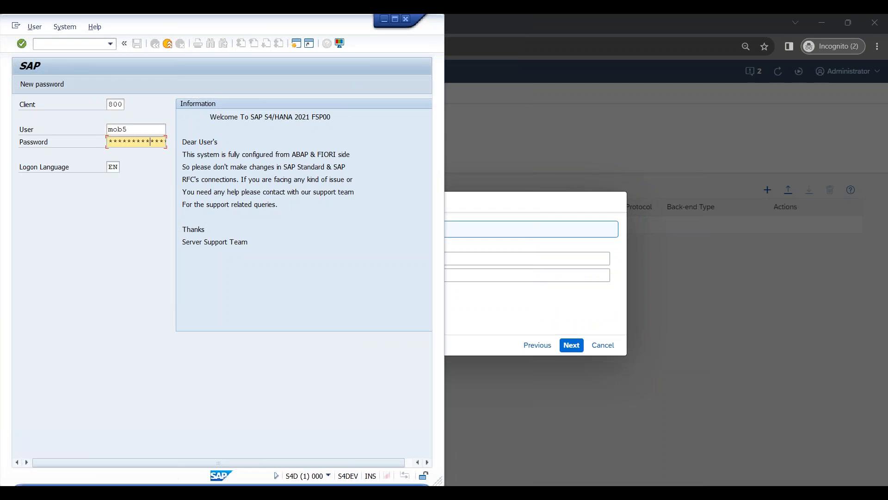
key("Return")
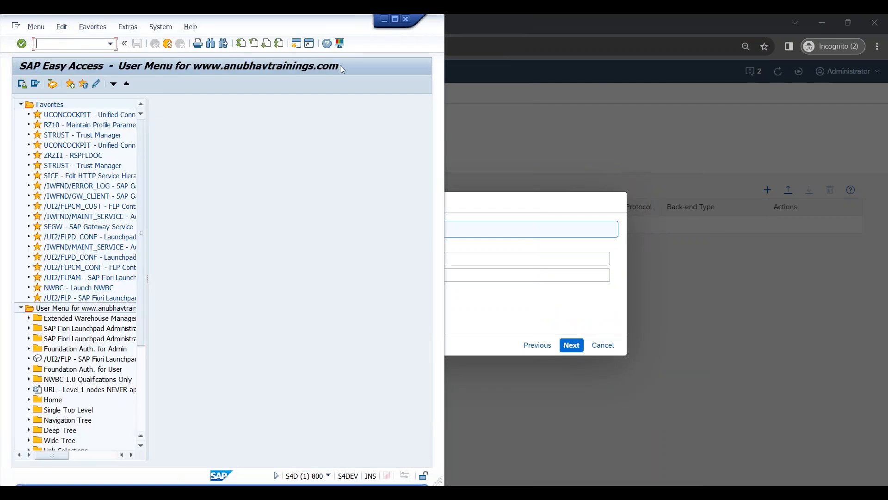
left_click(395, 19)
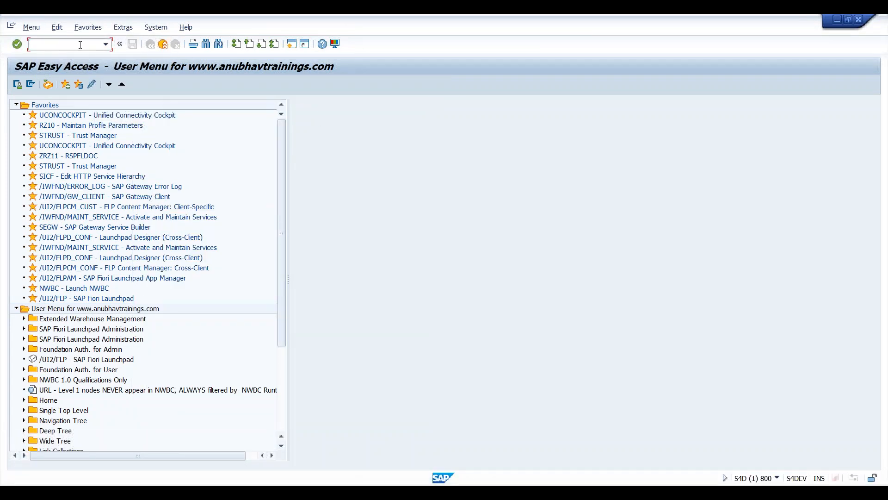
Step: Run SMICM, find HTTP on port 8021 under services, and copy host name S4DEV.ST.COM
type("CM")
key("Return")
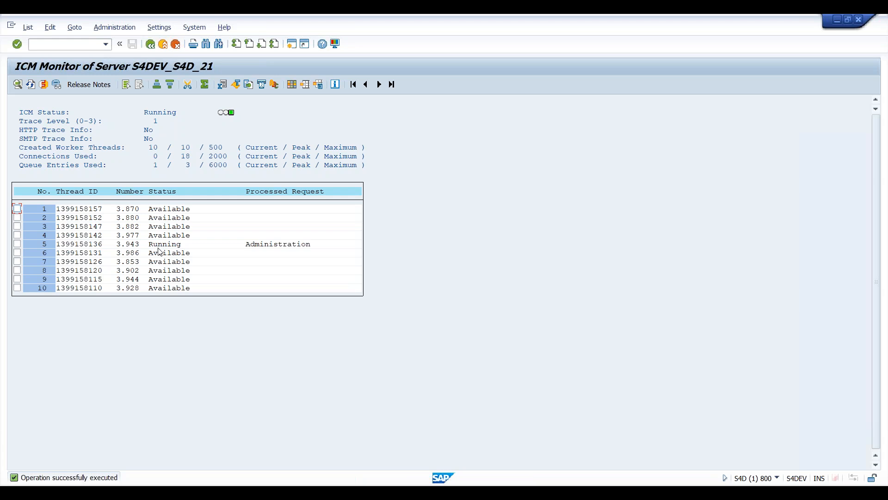
left_click(44, 86)
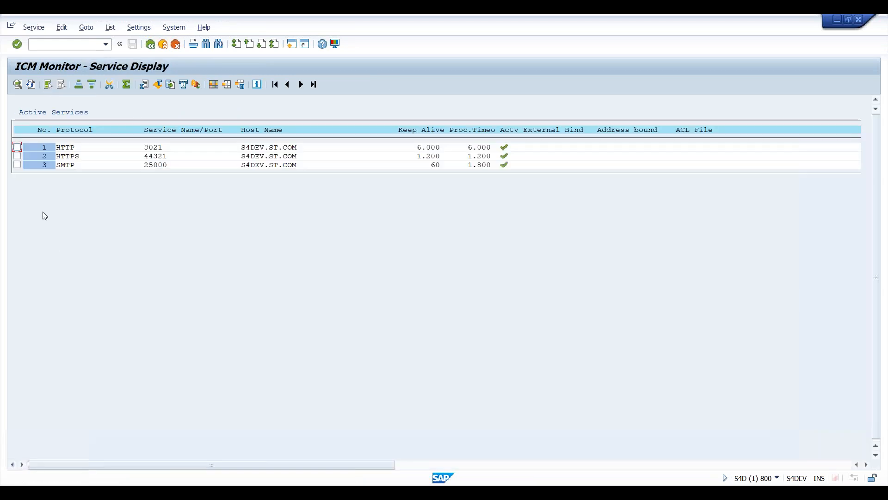
left_click(245, 150)
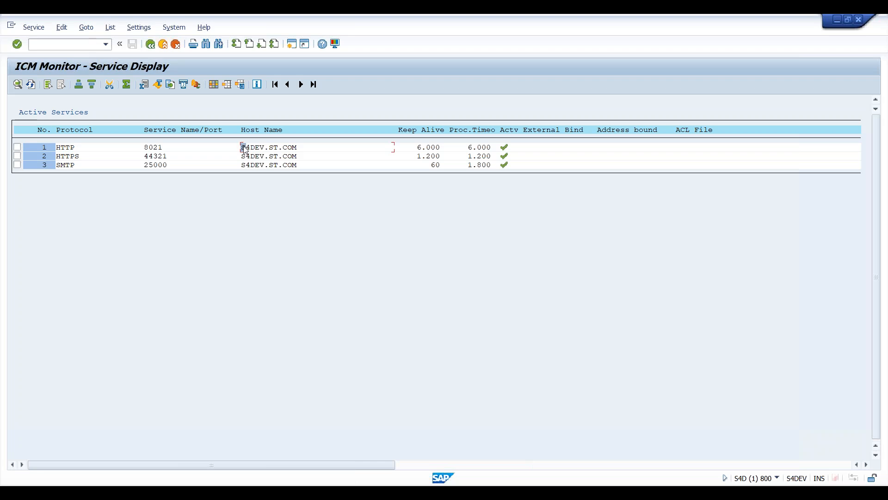
key("ctrl+y")
left_click_drag(243, 147, 300, 147)
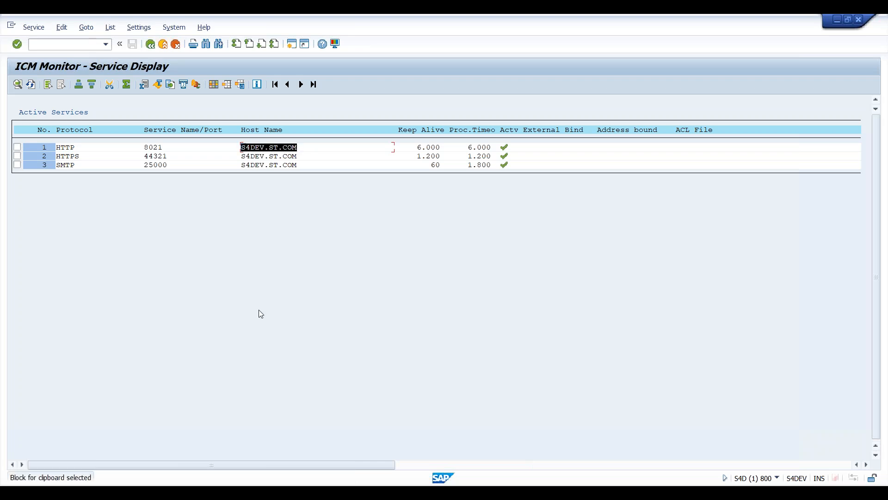
key("ctrl+c")
left_click(66, 148)
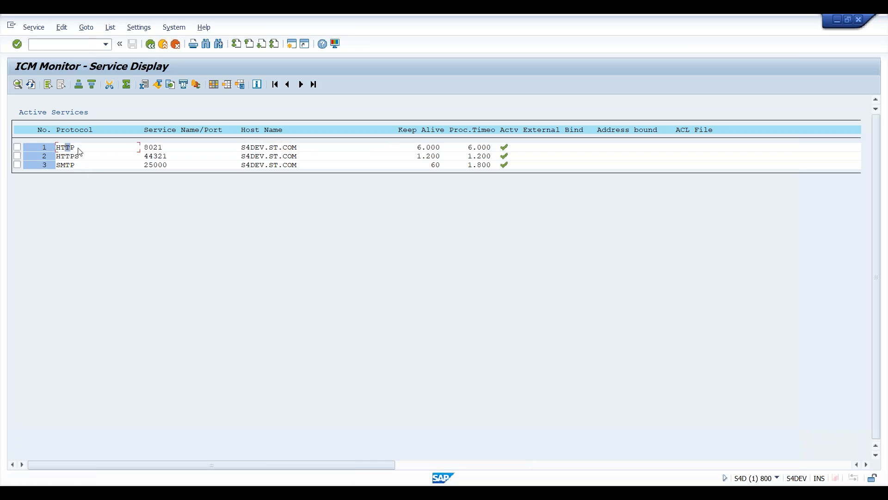
left_click(147, 149)
left_click(247, 148)
left_click(146, 146)
left_click(265, 148)
Step: Check the S/4HANA2021 connection properties for application server address 122.162.240.164
mouse_move(131, 459)
left_click(88, 446)
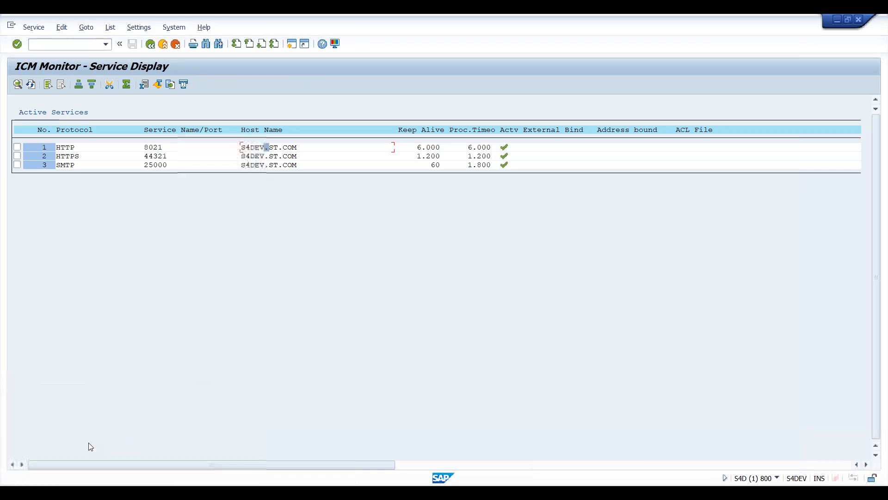
right_click(388, 293)
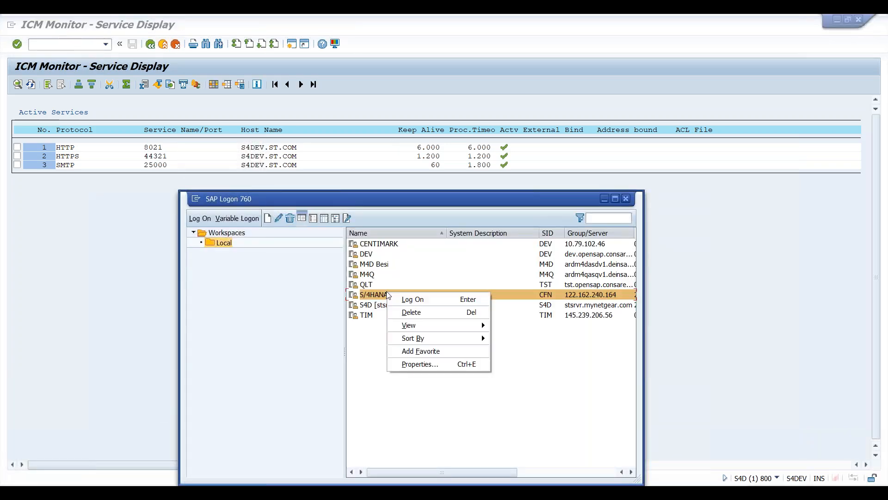
left_click(416, 363)
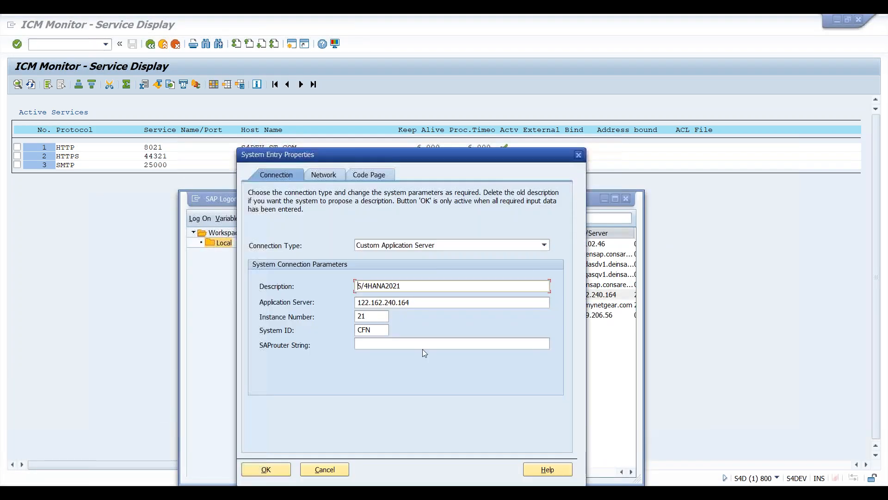
left_click_drag(412, 302, 330, 303)
key("ctrl+c")
left_click(324, 469)
Step: Recheck HTTP port 8021 in the ICM service list, then return to the Cloud Connector mapping wizard
left_click(717, 377)
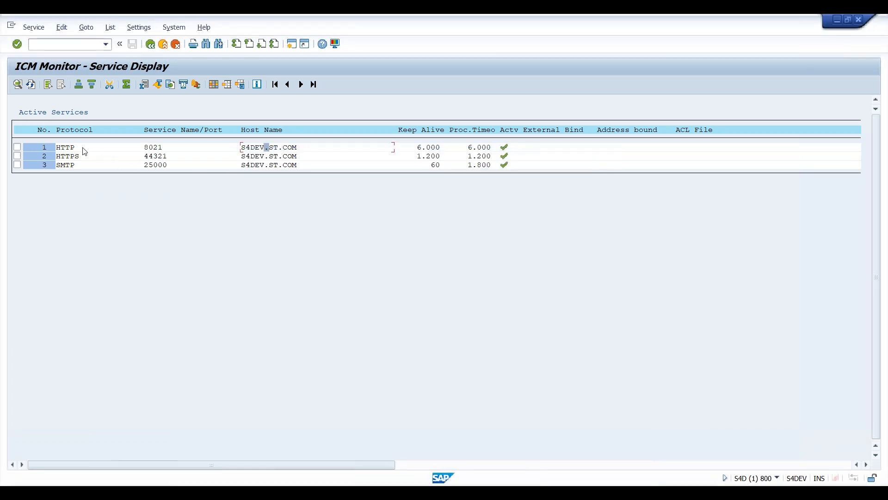
left_click(158, 149)
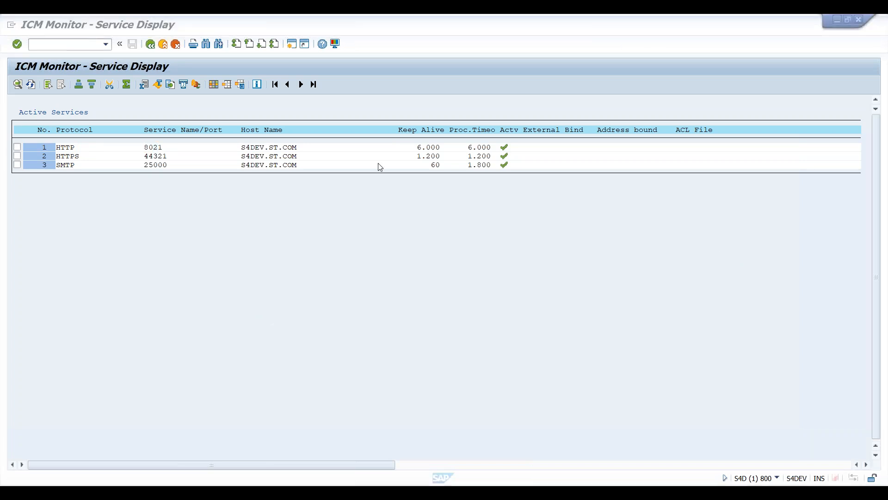
mouse_move(222, 493)
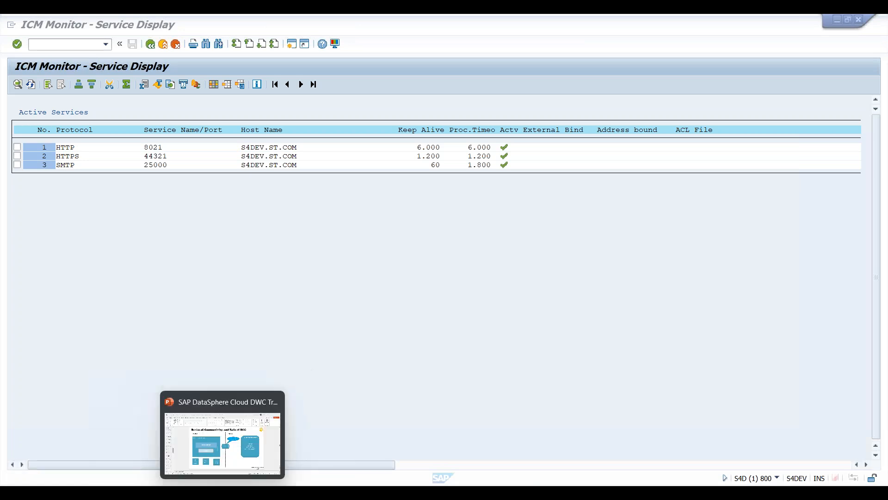
left_click(271, 458)
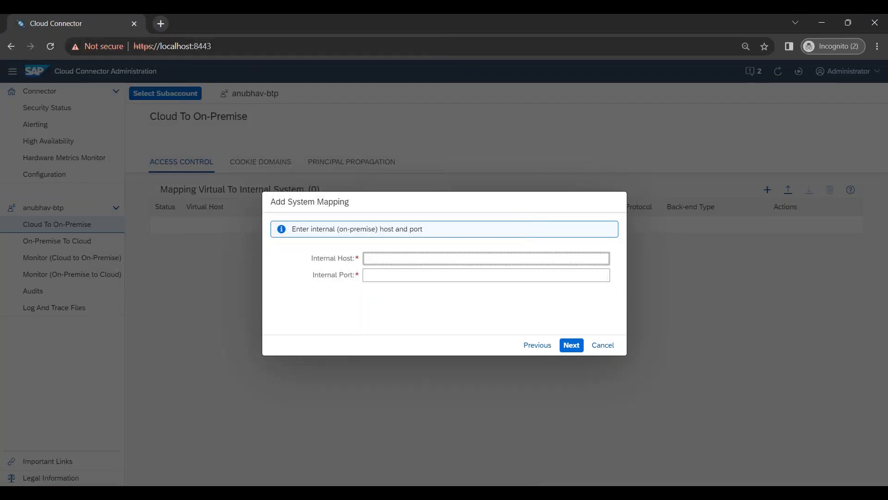
Step: Paste the server address as internal host, fill in the internal port, and advance to virtual host
key("ctrl+v")
left_click(407, 275)
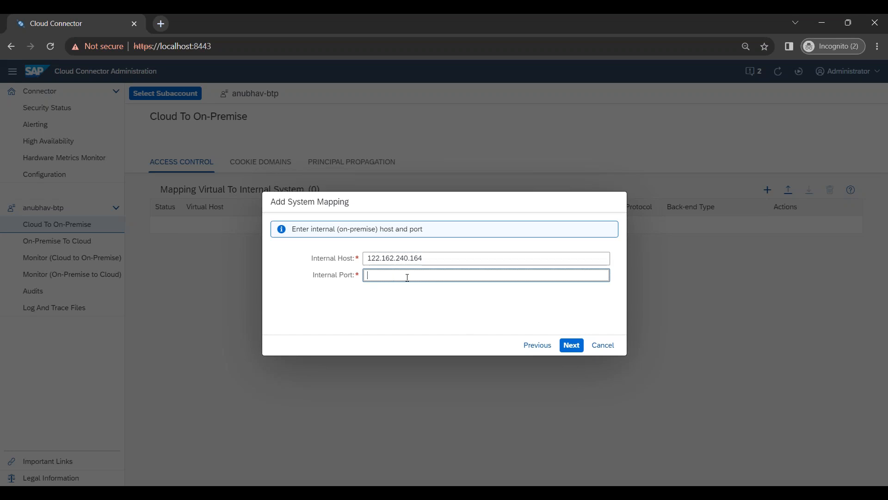
type("8021")
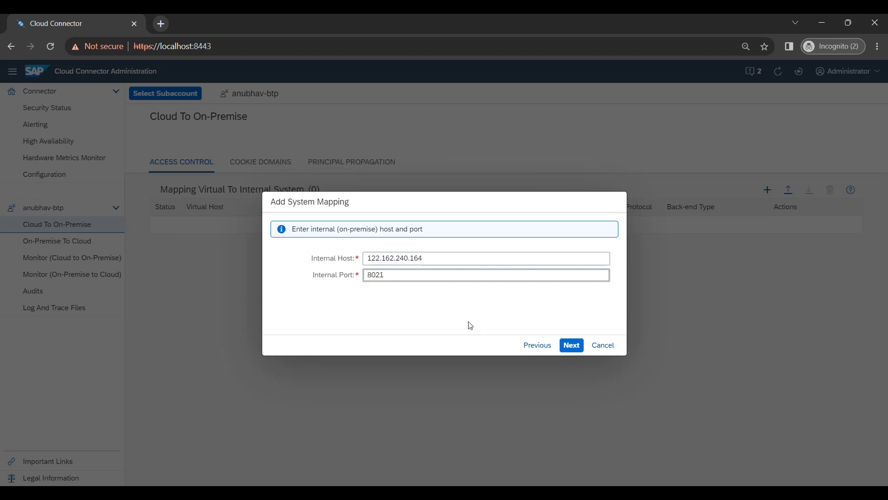
left_click(569, 347)
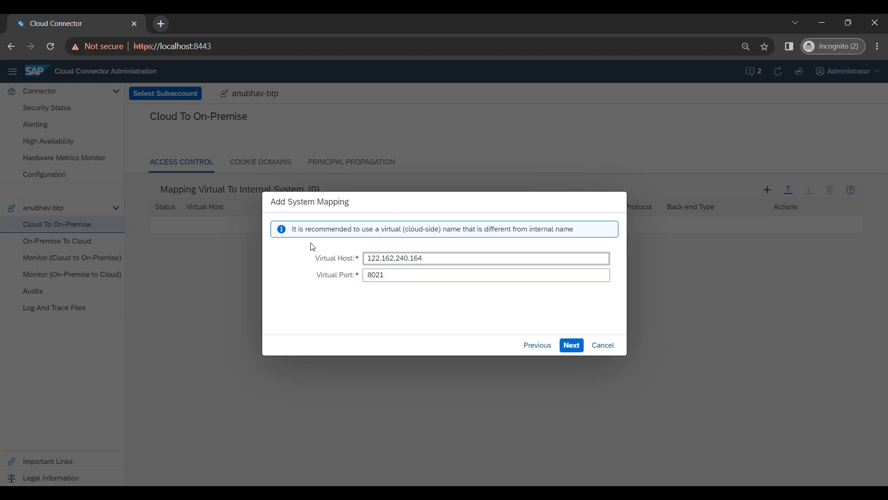
left_click_drag(316, 255, 358, 259)
left_click(346, 311)
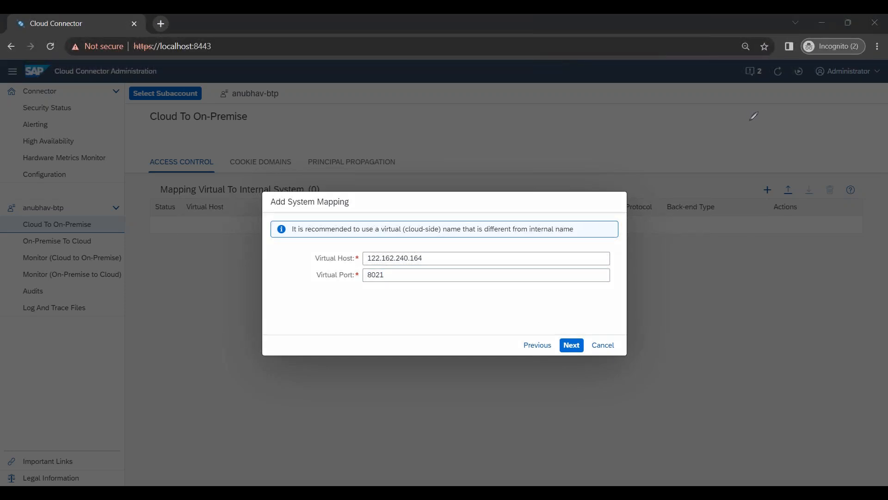
Step: Sketch an on-screen diagram linking a CC circle to BW, BTP and DS
mouse_move(443, 390)
left_mouse_down()
mouse_move(477, 390)
mouse_move(432, 401)
left_mouse_up()
mouse_move(429, 422)
left_mouse_down()
mouse_move(437, 436)
mouse_move(593, 407)
left_mouse_up()
mouse_move(581, 401)
left_mouse_down()
mouse_move(595, 408)
mouse_move(590, 415)
left_mouse_up()
mouse_move(649, 381)
left_mouse_down()
mouse_move(654, 407)
mouse_move(696, 397)
left_mouse_up()
left_click_drag(404, 420, 254, 432)
left_click_drag(238, 402, 278, 413)
left_click_drag(189, 430, 191, 453)
mouse_move(203, 437)
left_mouse_down()
mouse_move(216, 431)
mouse_move(215, 450)
left_mouse_up()
mouse_move(227, 444)
left_mouse_down()
mouse_move(236, 418)
mouse_move(237, 426)
left_mouse_up()
mouse_move(155, 376)
left_mouse_down()
mouse_move(244, 387)
mouse_move(151, 380)
mouse_move(177, 397)
left_mouse_up()
left_click_drag(169, 384, 197, 396)
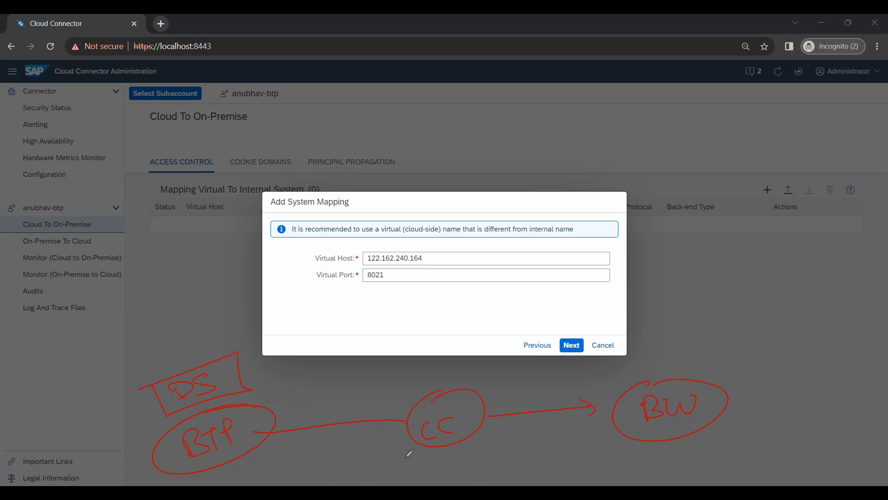
left_click_drag(385, 454, 417, 439)
mouse_move(411, 433)
left_mouse_down()
mouse_move(340, 438)
mouse_move(337, 453)
mouse_move(291, 451)
mouse_move(323, 444)
mouse_move(324, 458)
mouse_move(293, 440)
left_mouse_up()
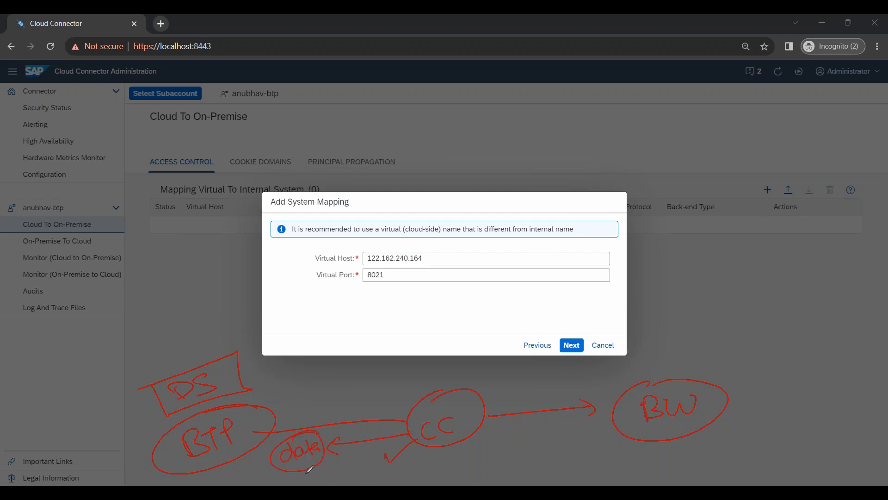
Step: Annotate the virtual host value 122.162.240.164 with the note 'name'
left_click_drag(382, 242, 387, 244)
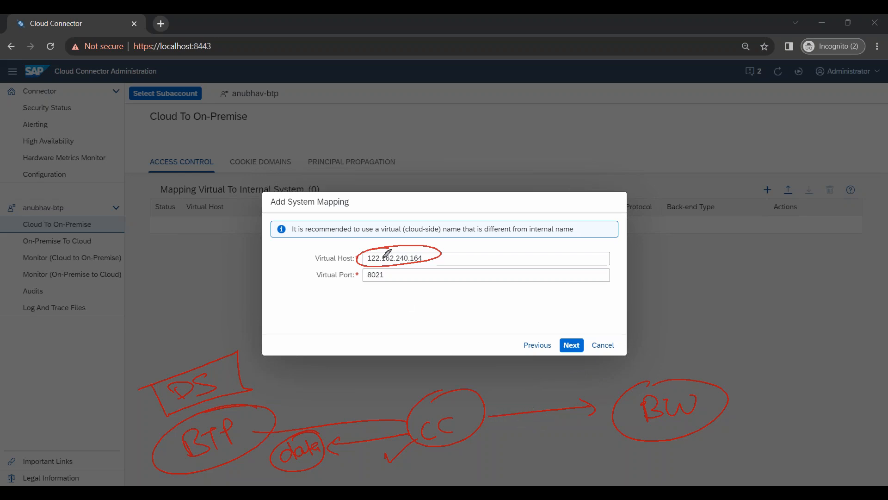
left_click_drag(331, 264, 322, 268)
left_click_drag(447, 262, 489, 258)
mouse_move(375, 251)
left_mouse_down()
mouse_move(404, 259)
mouse_move(388, 264)
left_mouse_up()
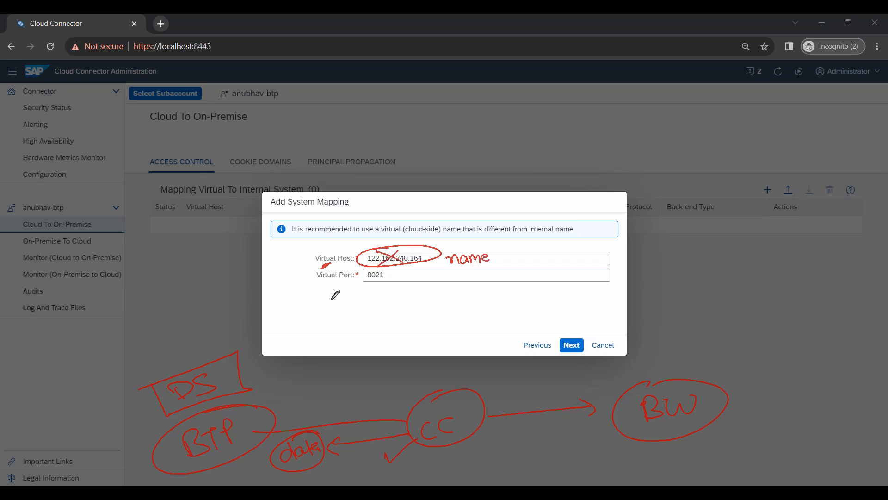
left_click(393, 321)
Step: Replace the virtual host with the pasted name anubhavtraining.s4.dev.com
left_click_drag(423, 258, 364, 259)
type("ANUBH")
key("ctrl+a")
type("anubhavtraini")
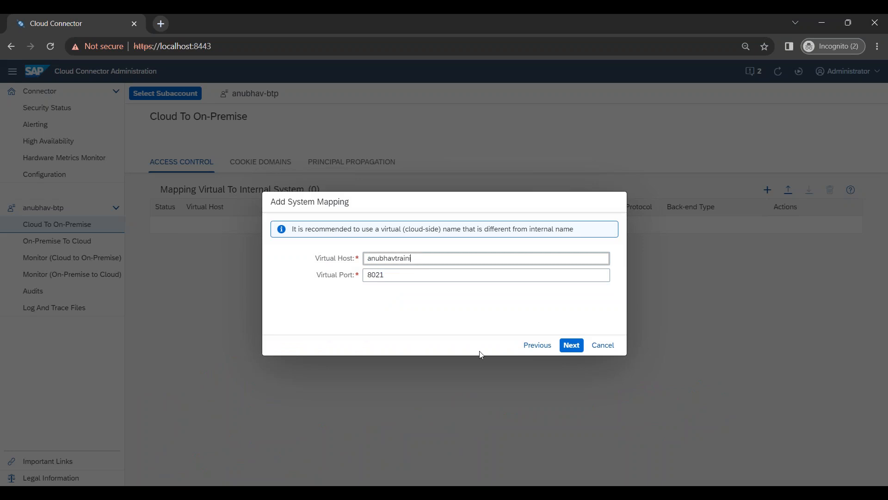
type("ng.s4.devb")
type("om")
key("ctrl+a")
key("ctrl+c")
key("BackSpace")
type("ibm.s4dev.corp")
key("ctrl+a")
key("ctrl+v")
Step: Record anubhavtraining.s4.dev.com and port 8021 in the notes, then continue the wizard
key("ctrl+a")
key("ctrl+c")
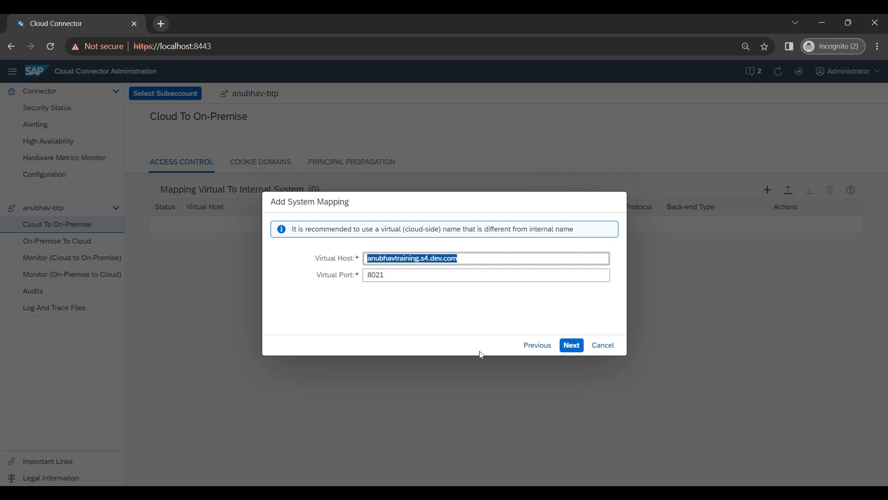
left_click(103, 491)
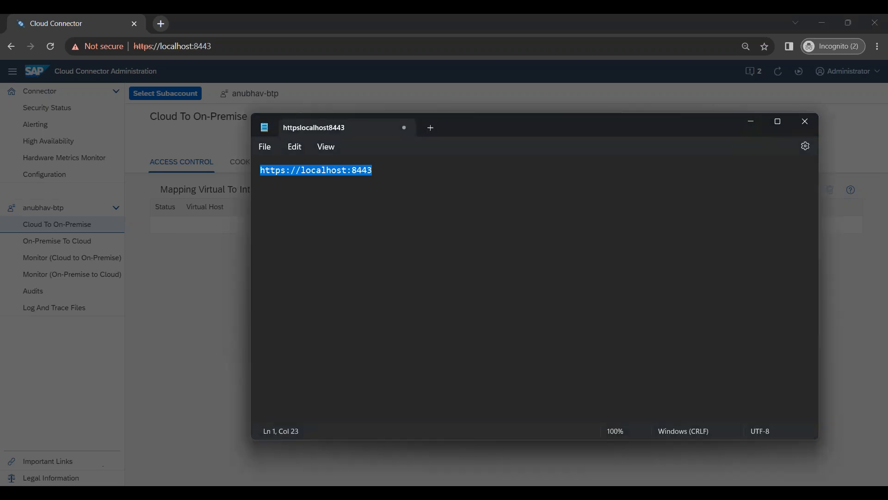
left_click(365, 214)
key("Return")
key("Return")
key("ctrl+v")
key("Return")
type("8021")
key("alt+Tab")
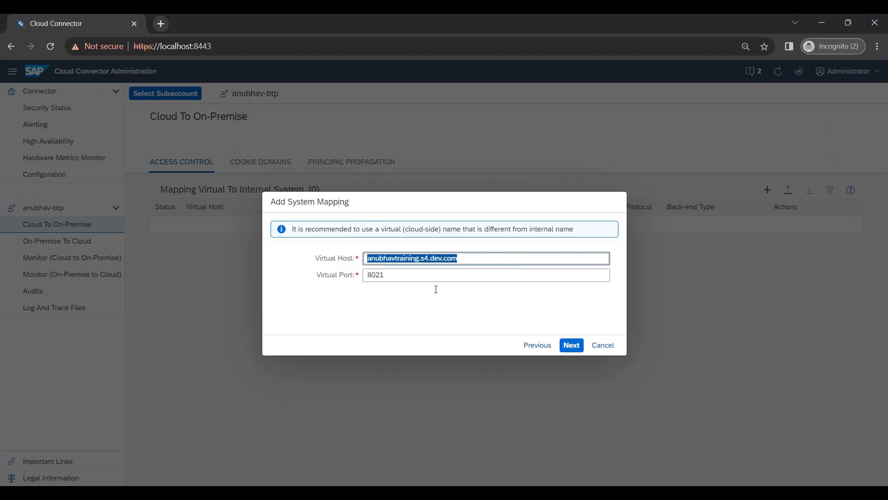
left_click(572, 350)
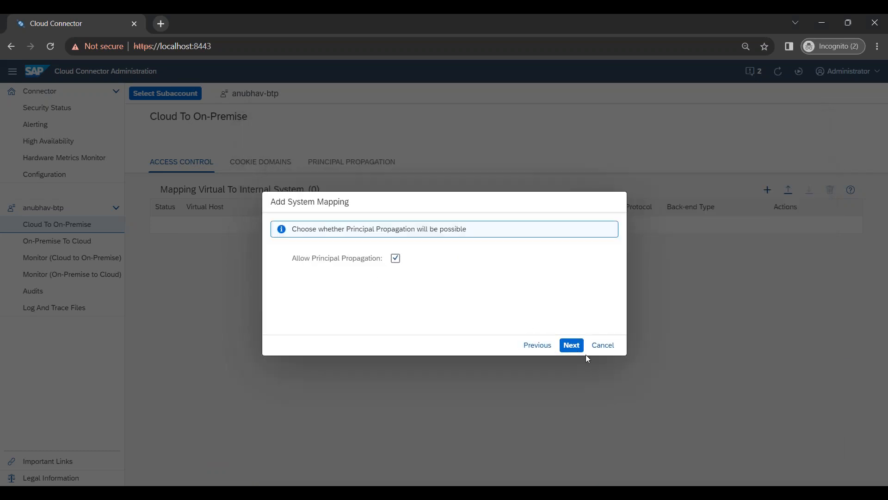
Step: Keep the principal type and host header defaults and add description 'My SAP BW system for Datasphere connection'
left_click(578, 347)
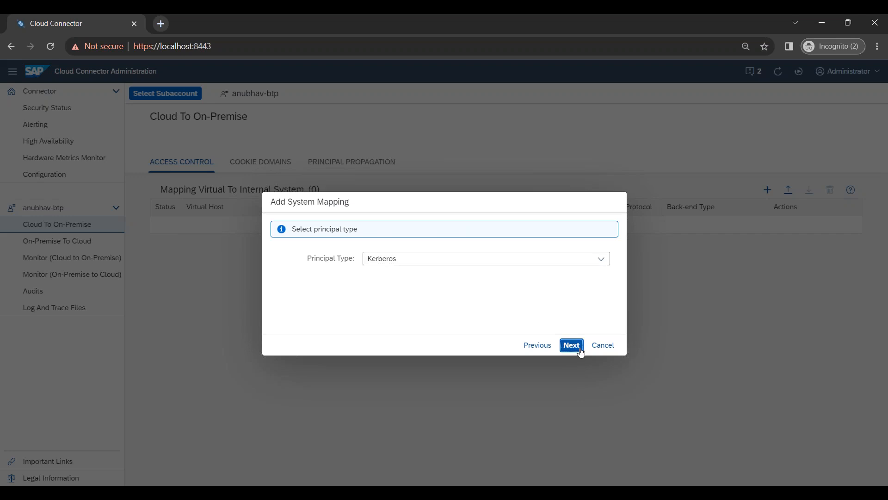
left_click(571, 345)
left_click(571, 346)
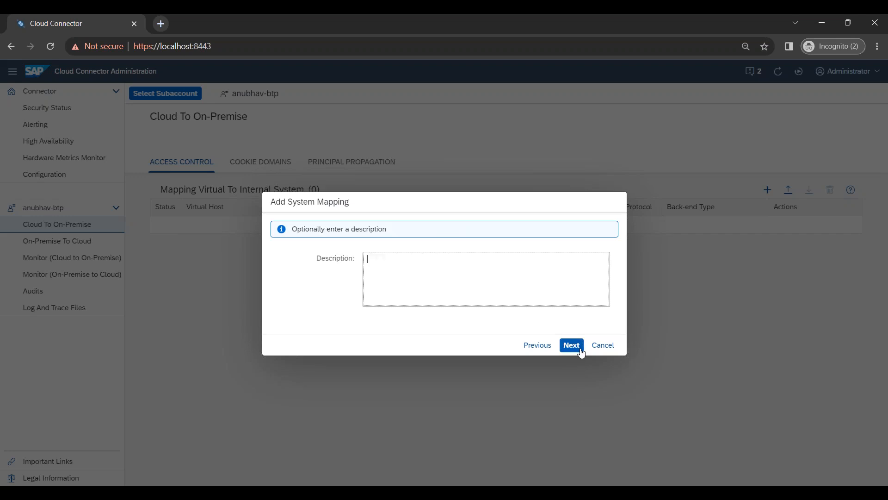
type("My SAP BW system for Datasphere connection")
left_click(571, 345)
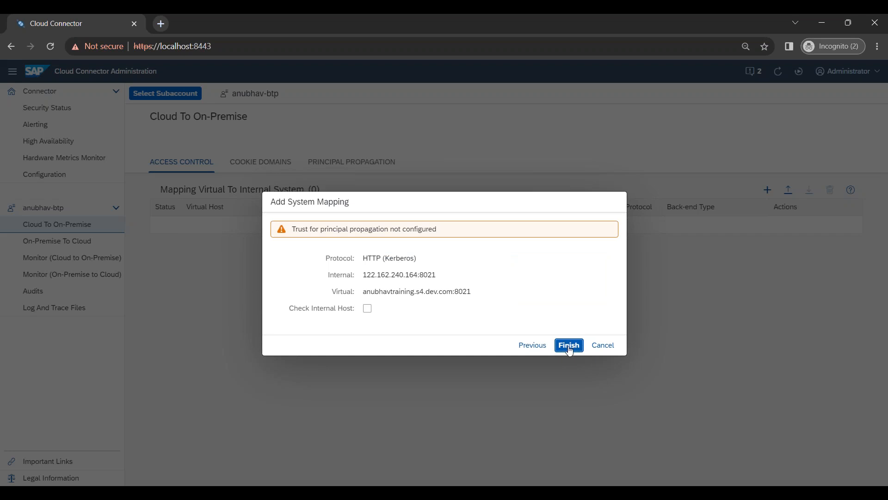
Step: Enable Check Internal Host, save the mapping, and point out its Reachable status
left_click(367, 308)
left_click(570, 351)
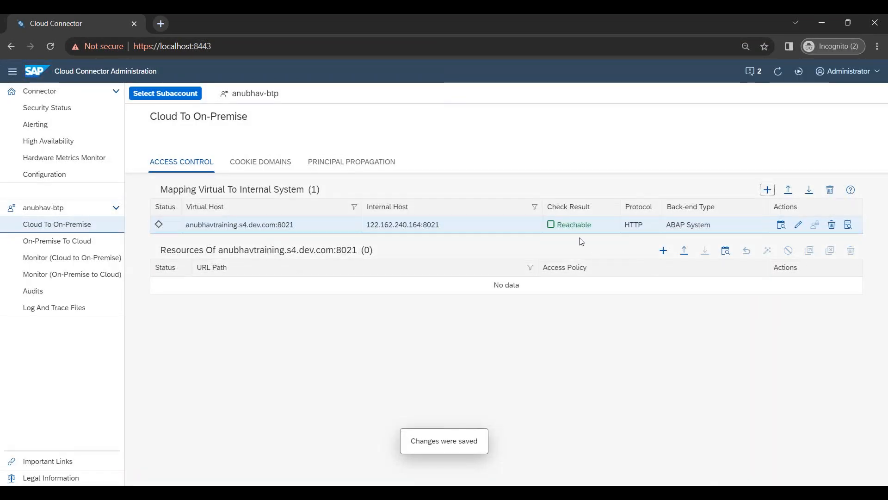
left_click_drag(557, 226, 596, 229)
left_click(588, 228)
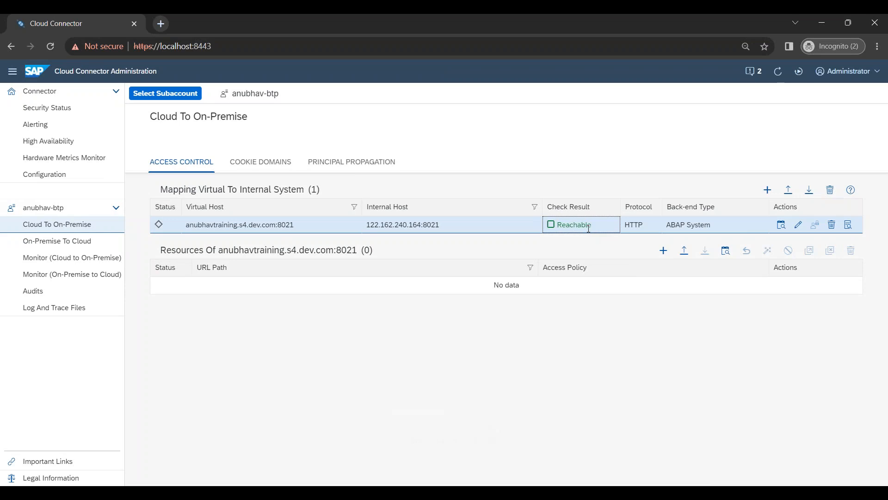
mouse_move(589, 228)
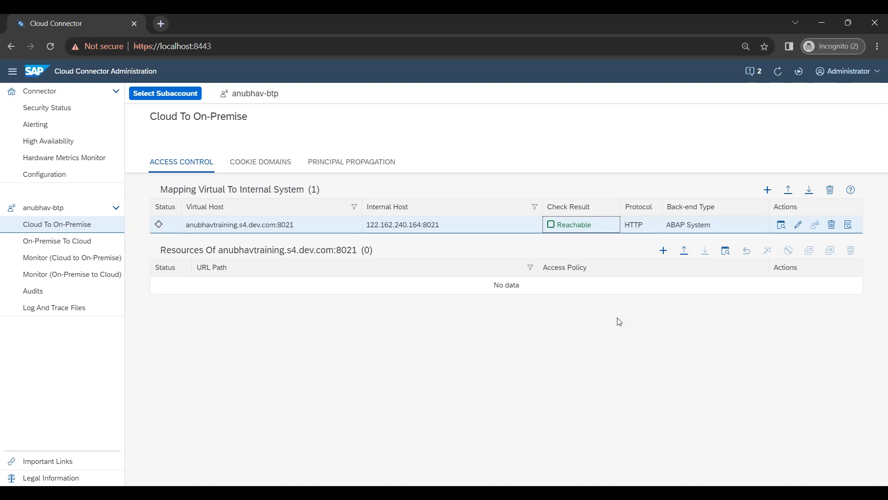
left_click(766, 190)
left_click(571, 345)
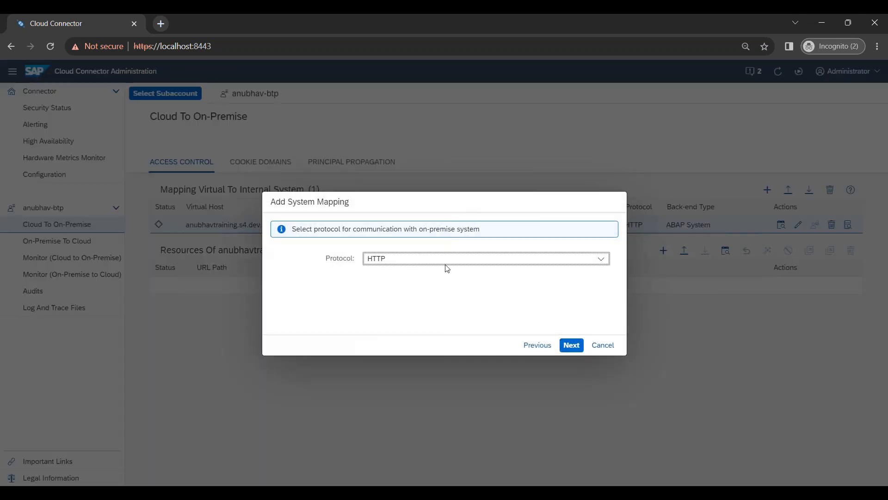
left_click(572, 344)
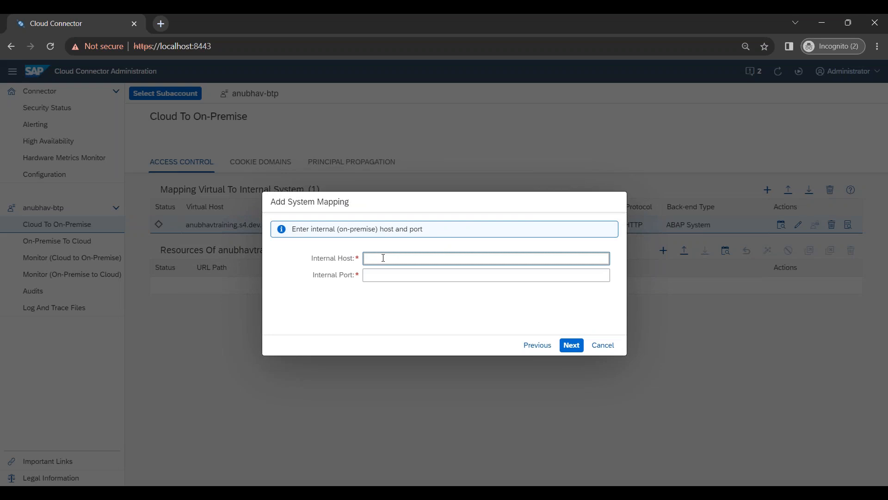
type("IP OF YOUR BW/4HANA")
key("ctrl+a")
type("101.202.360.63")
key("Tab")
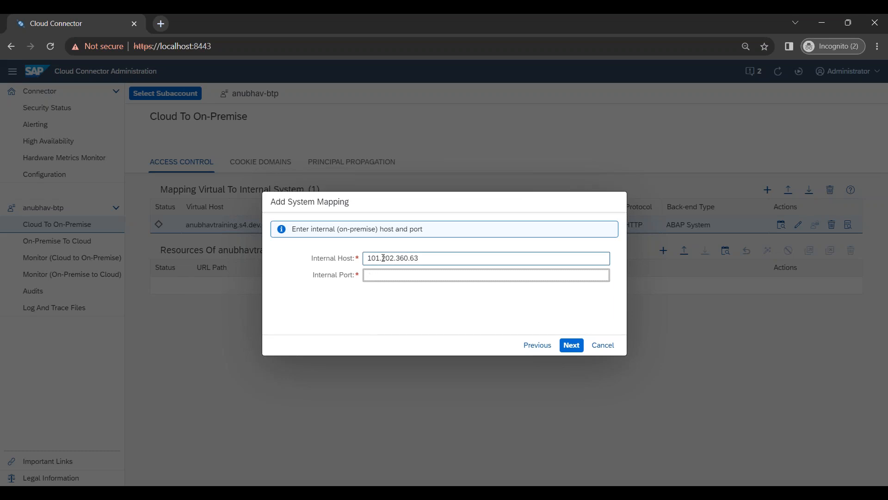
type("8021")
key("Tab")
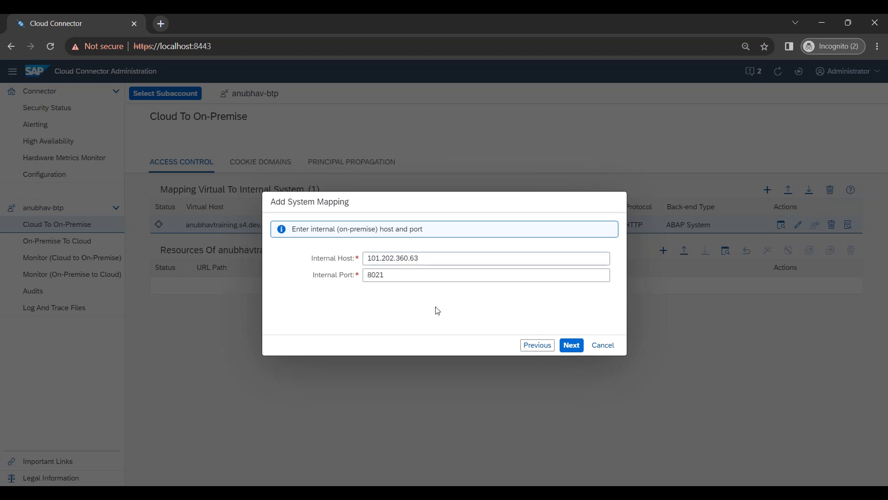
left_click(571, 345)
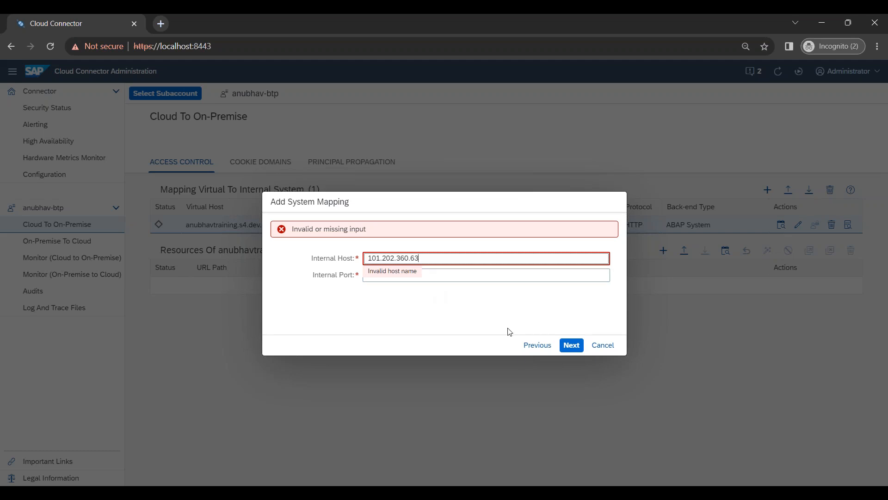
left_click(605, 346)
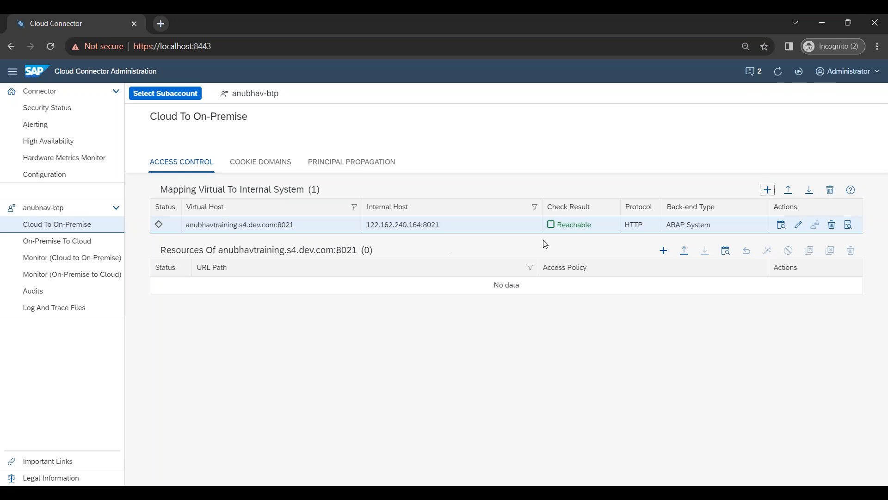
left_click(664, 250)
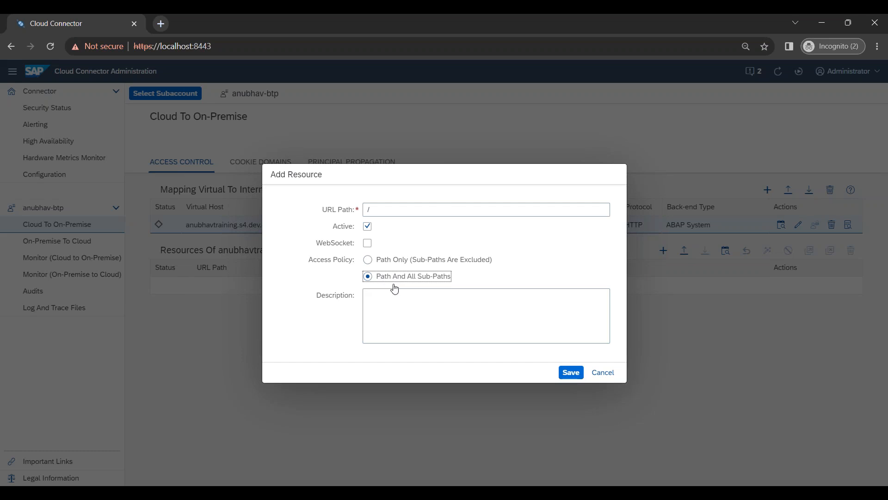
Step: Save a resource with URL path / covering the path and all sub-paths
left_click(384, 211)
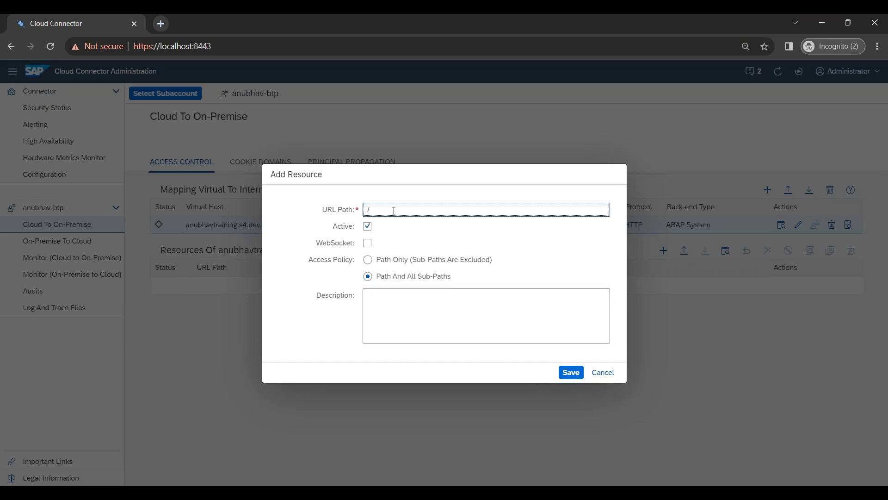
left_click_drag(384, 210, 365, 208)
left_click(386, 207)
left_click(571, 371)
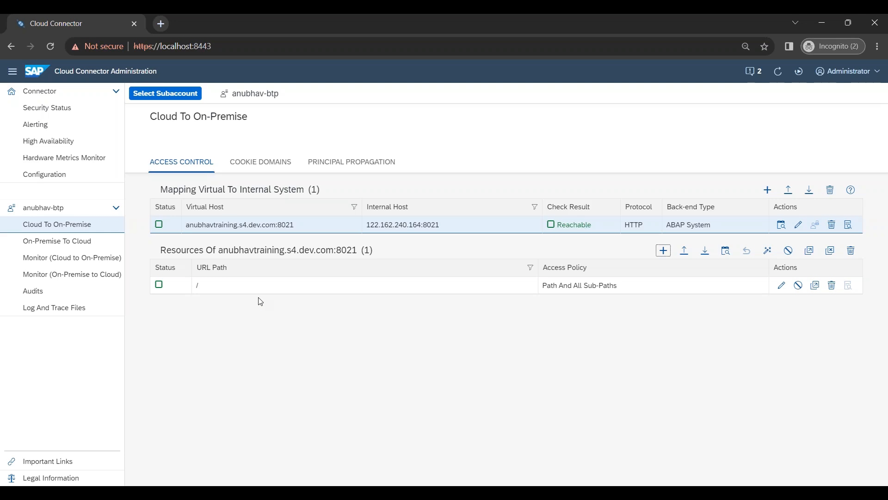
left_click(261, 378)
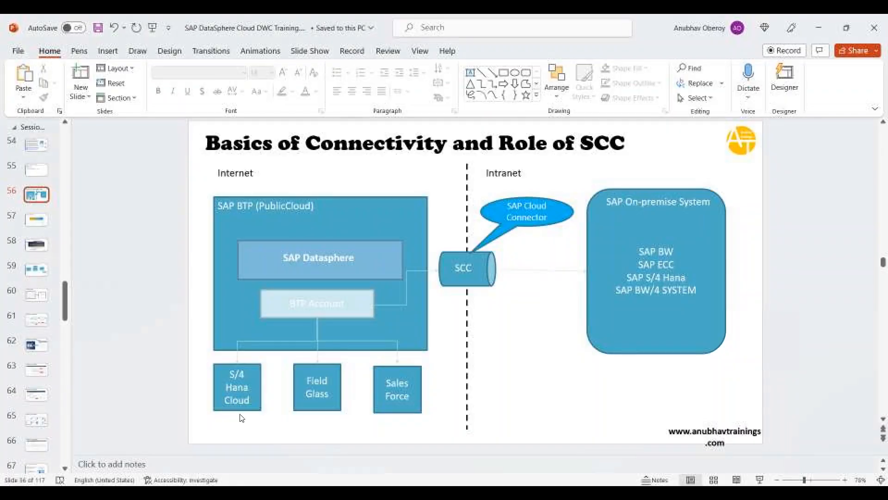
Step: Review the Step 3 to Step 6 slides and preview up to 'Cloud connector completed' in slide show
left_click(37, 344)
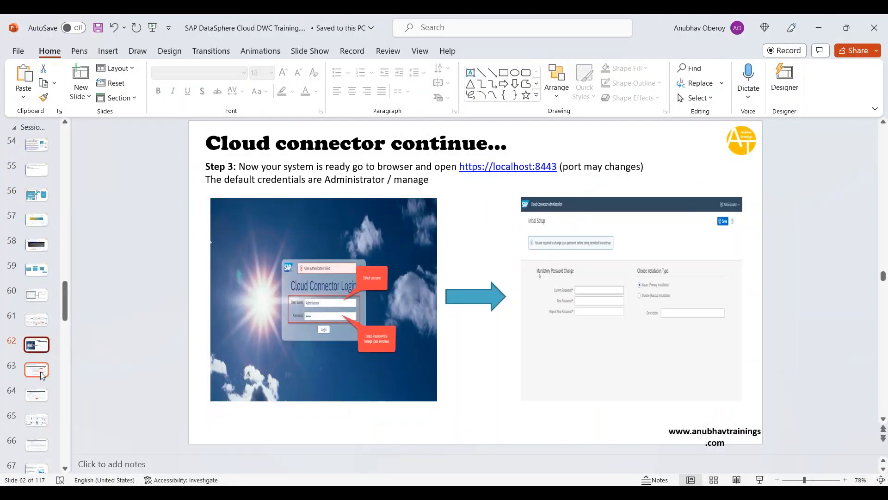
left_click(40, 371)
left_click(42, 397)
left_click(42, 419)
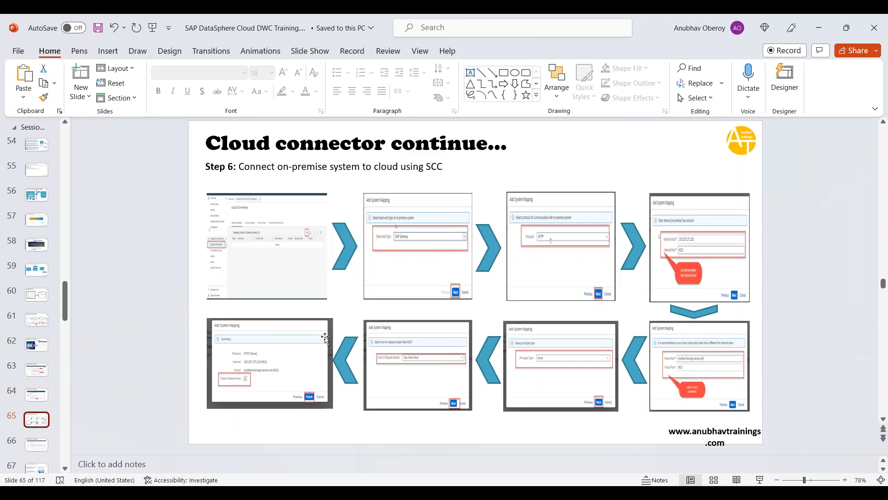
key("shift+F5")
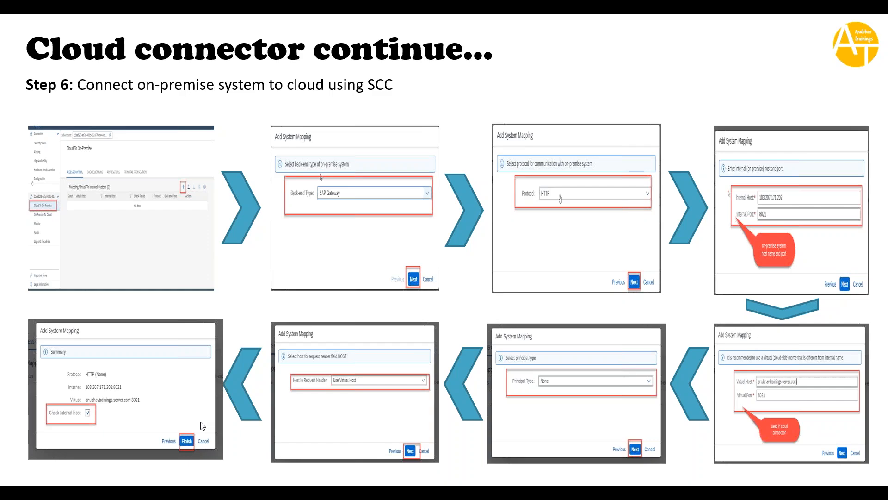
left_click(383, 440)
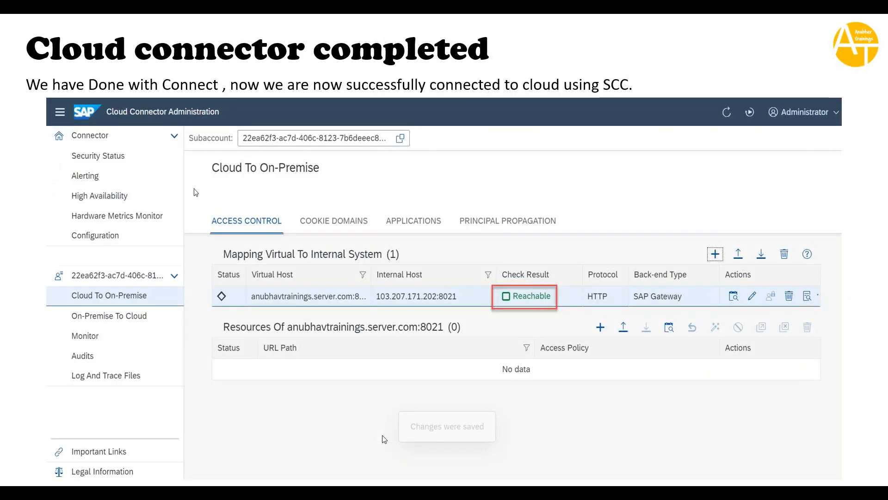
left_click(384, 439)
key("Left")
key("Escape")
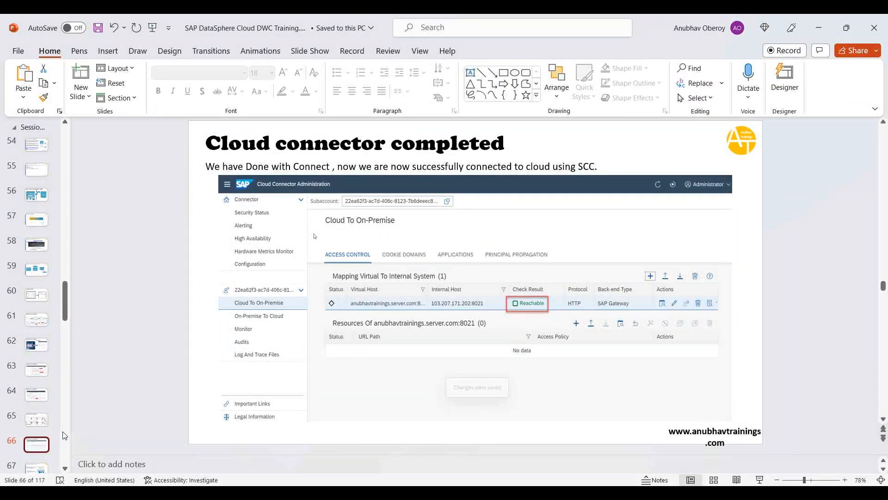
Step: Insert a blank slide 67 after the 'Cloud connector completed' slide
right_click(43, 456)
left_click(79, 429)
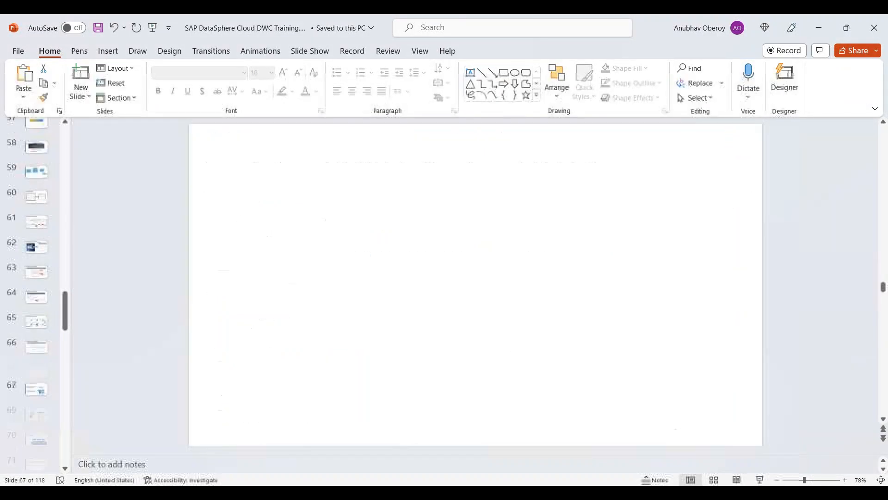
scroll(196, 375, "up", 2)
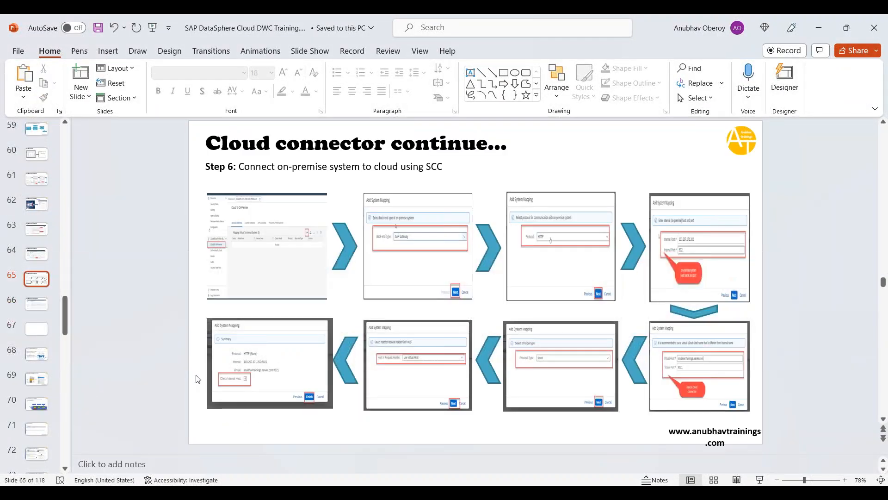
left_click(37, 309)
scroll(383, 189, "down", 1)
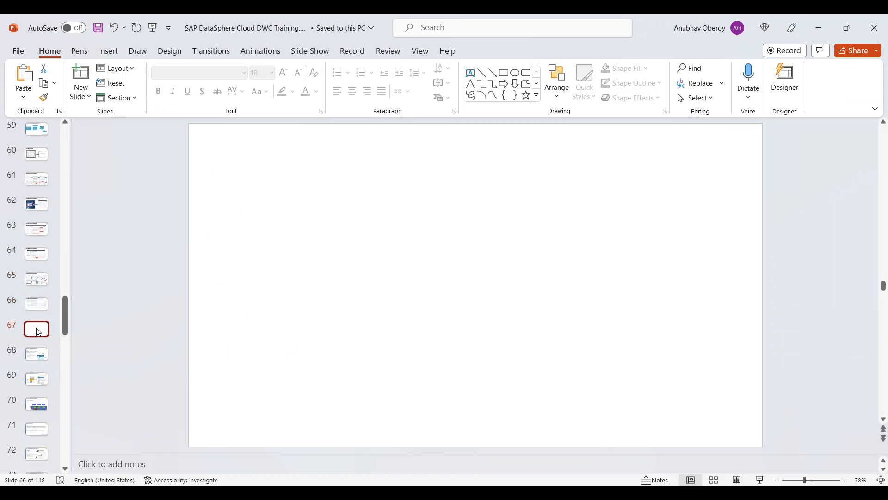
scroll(377, 196, "up", 2)
scroll(374, 202, "down", 2)
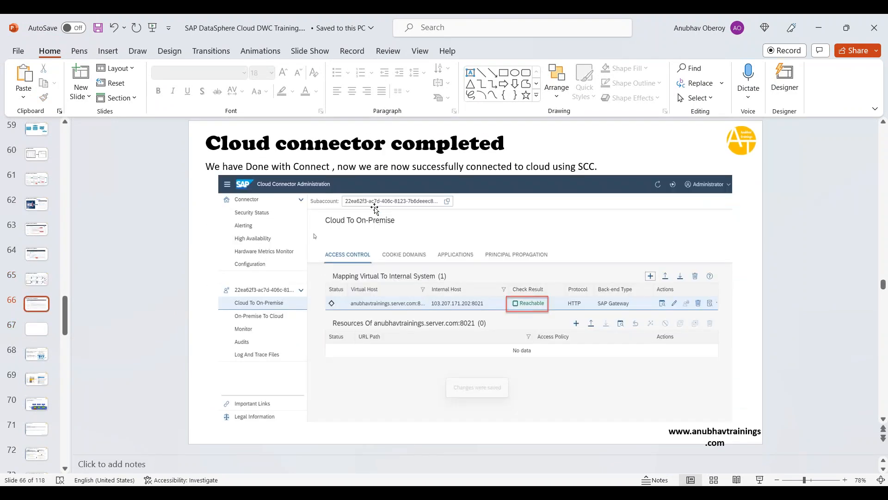
Step: Add a bold 36-point 'Server Access' title text box across the top of slide 67
left_click(470, 72)
left_click_drag(343, 161, 589, 166)
type("Server Access")
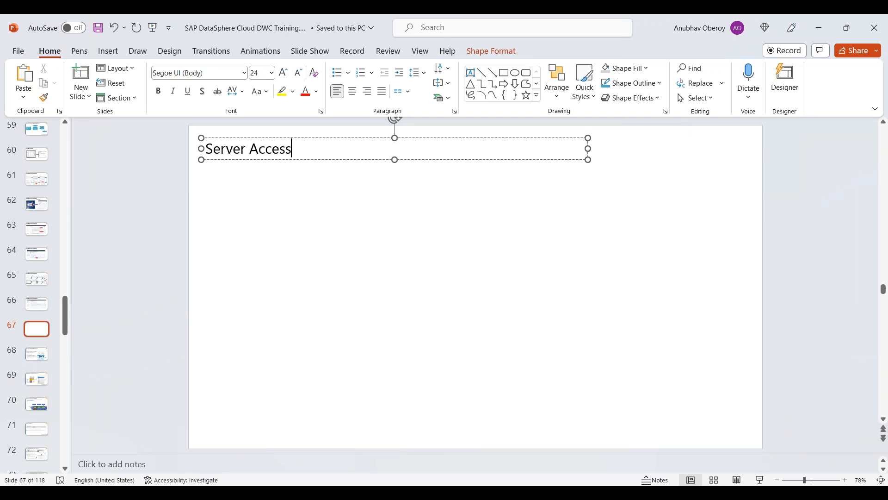
key("ctrl+a")
key("ctrl+b")
left_click(284, 72)
left_click(283, 72)
left_click(283, 72)
left_click(394, 250)
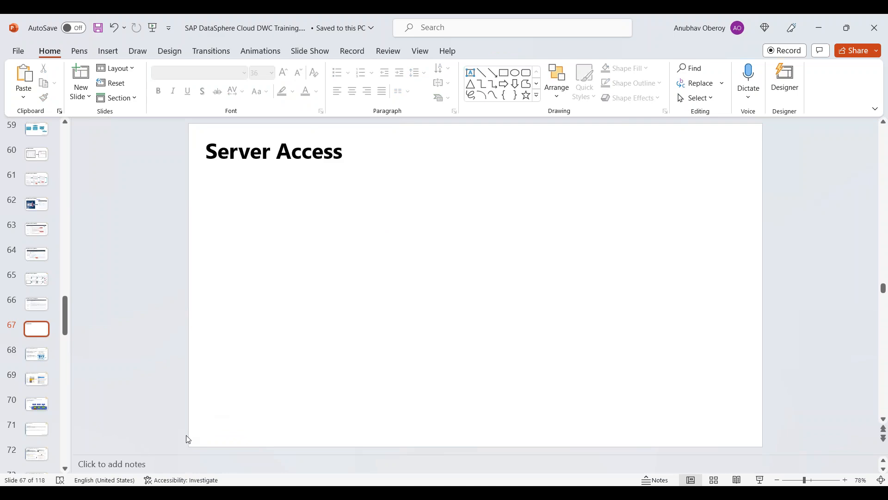
Step: Launch the Windows Clock app from Start search
key("super")
type("tips")
key("Down")
key("Return")
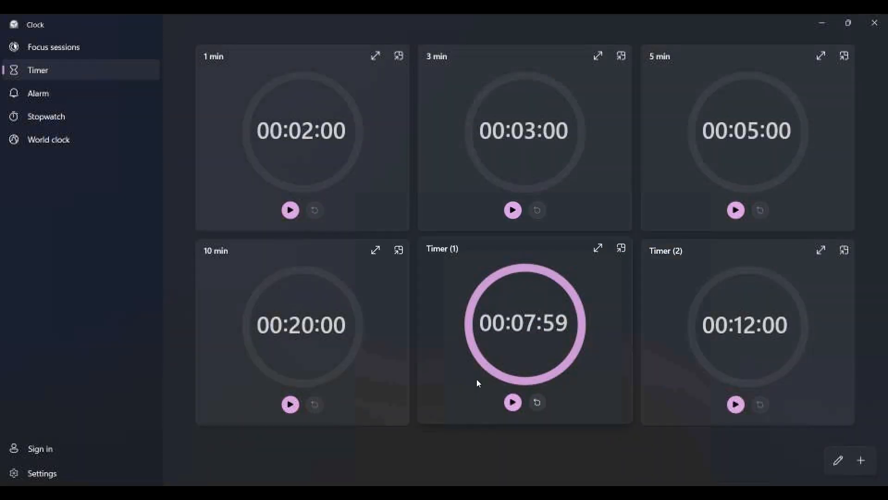
Step: Expand the 5 min timer and start its 00:05:00 countdown
left_click(821, 56)
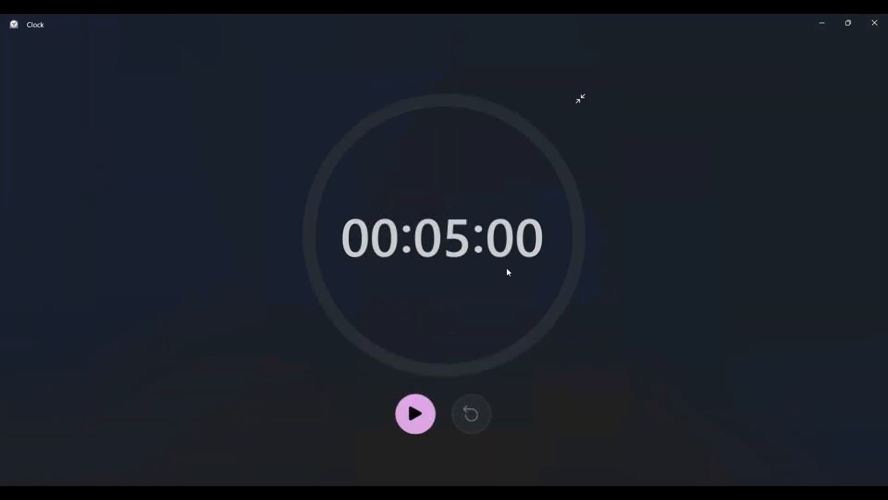
left_click(408, 400)
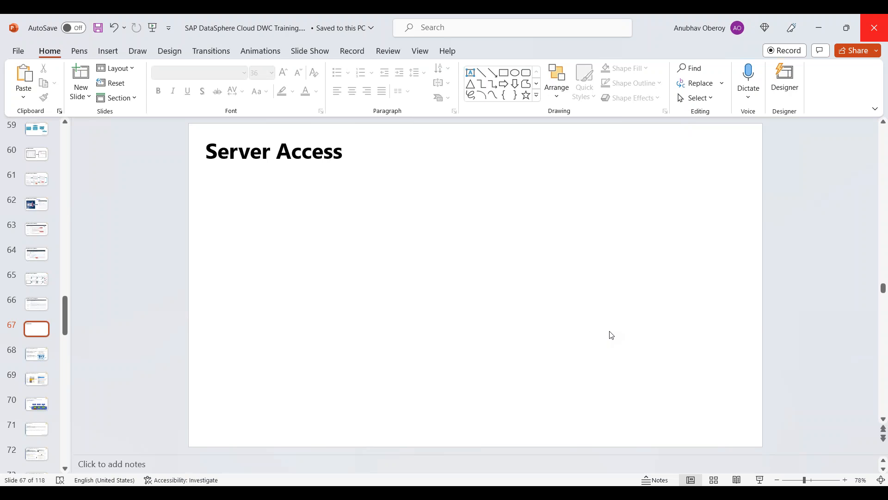
Step: Draw a large text box spanning the area beneath the 'Server Access' title
left_click(470, 72)
left_click_drag(201, 170, 754, 435)
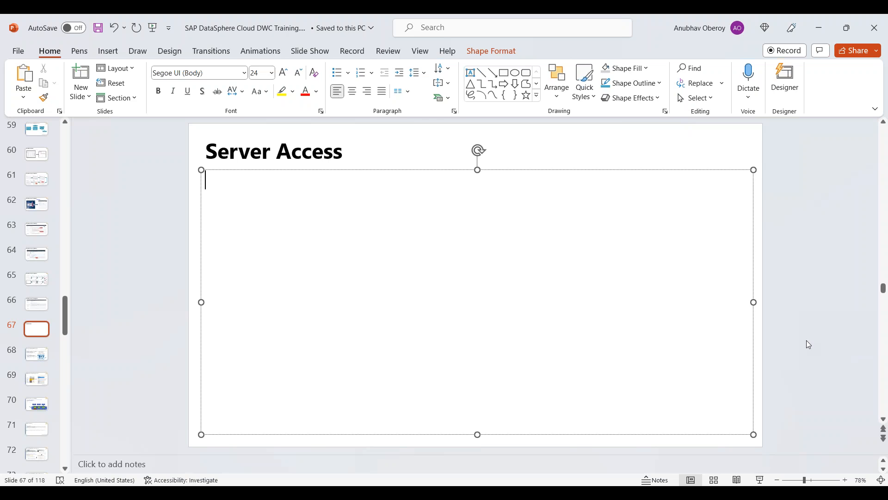
Step: Type the pricing line 'server access @ 2500 INR per user per month /40 USD' and set it to size 20
type("Anubhav training offers server access @ 2500 INR")
key("BackSpace")
type("R per user m")
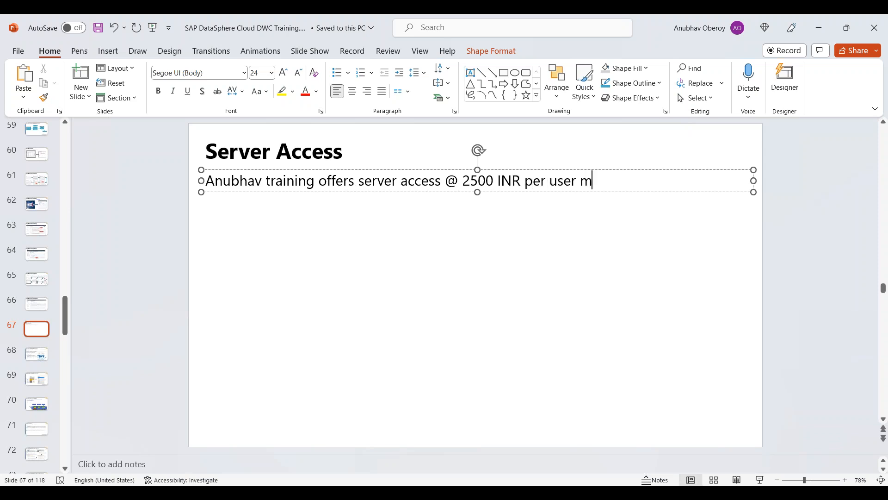
key("BackSpace")
type("per month /40 USD")
key("Return")
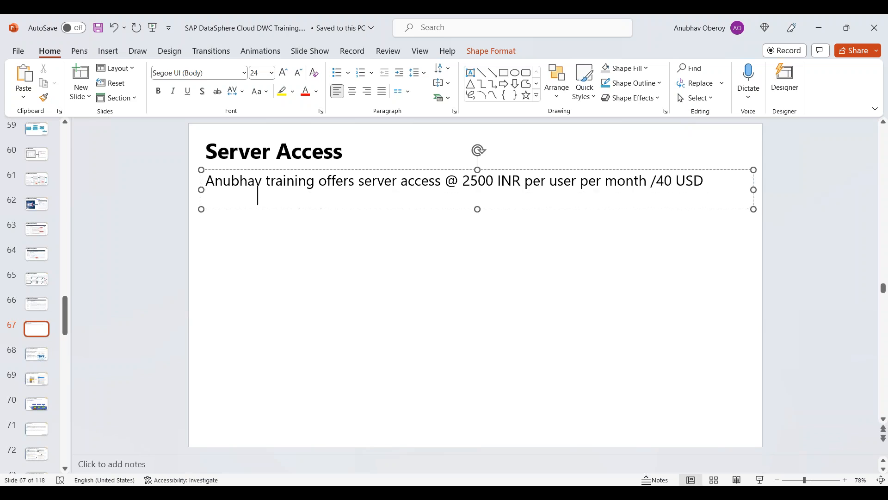
key("ctrl+a")
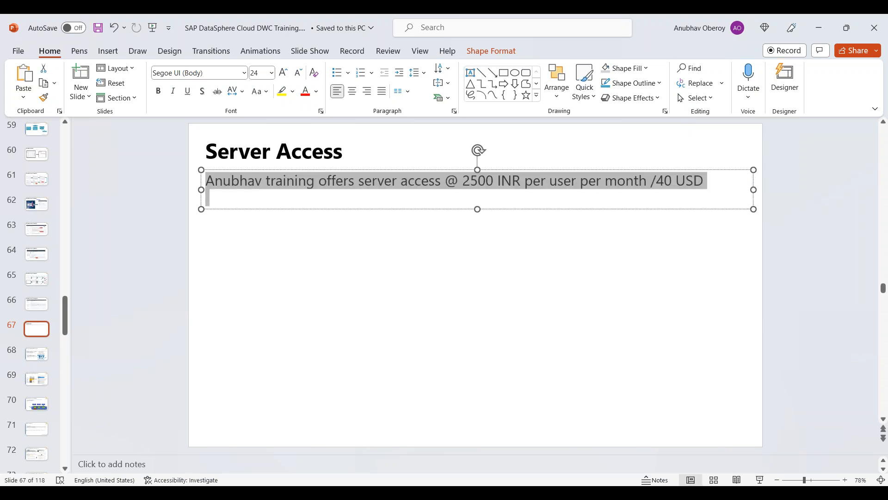
left_click(298, 73)
Step: Add a bullet reading 'Directly available on cloud, S/4HANA cum BW system'
left_click(251, 193)
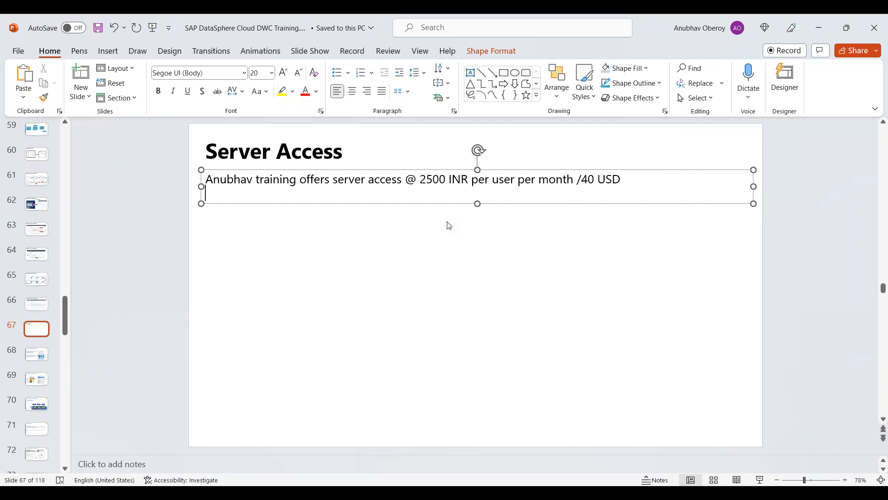
key("Return")
left_click(337, 73)
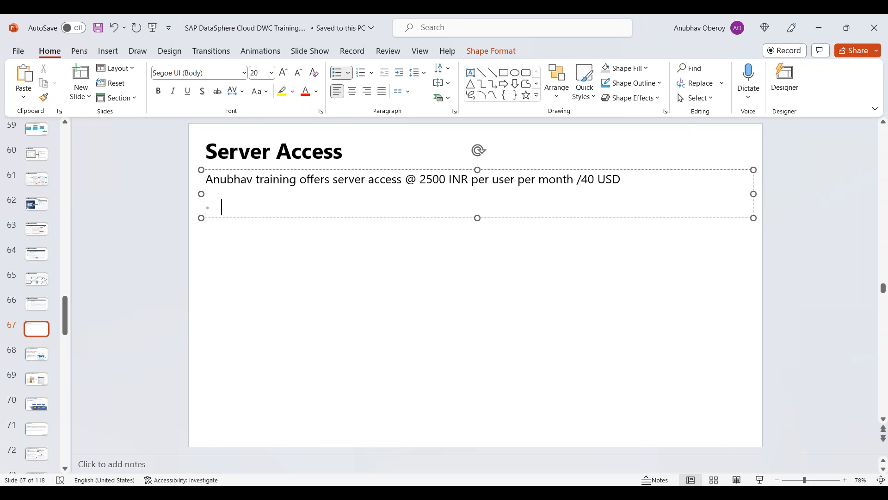
type("Du")
key("BackSpace")
type("irectl")
type("y a c")
key("BackSpace")
key("BackSpace")
type("vailable")
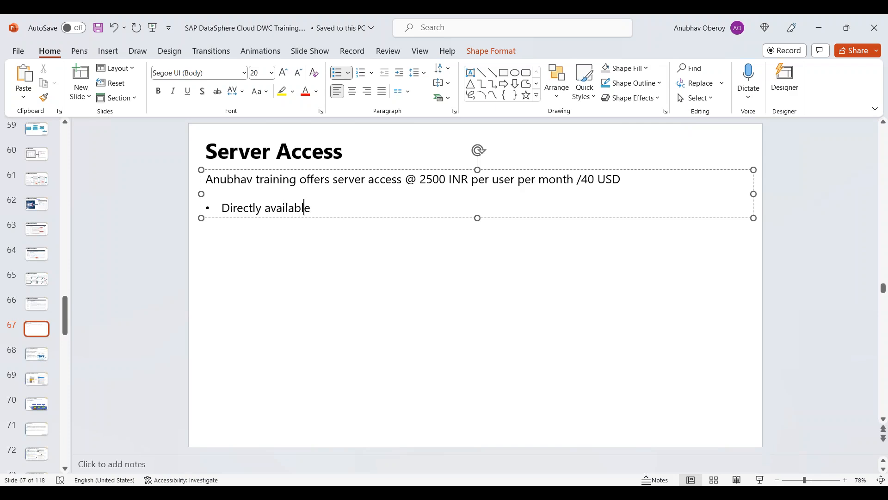
type(" on cloud, S/4HANA cum BW system")
key("Return")
Step: Add a bullet: 'It is latest S/4HANA 2021 with direct connection, NO VPN, NO RDP is required'
type("It is latest S/4HANA 2021 wi")
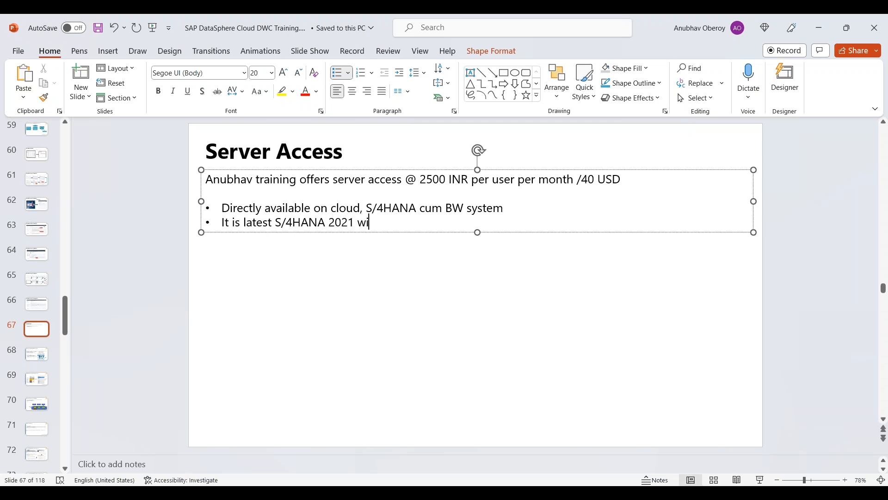
type("th direct connection, NP V")
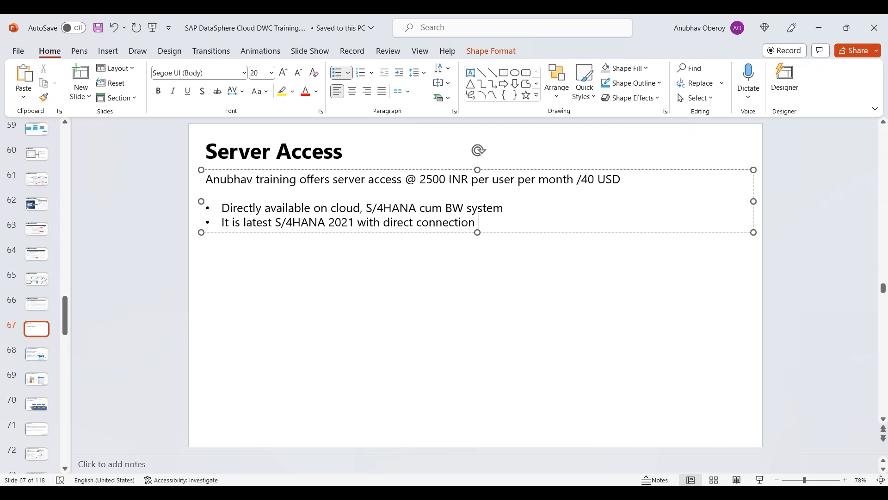
key("BackSpace")
key("BackSpace")
key("BackSpace")
type("O VPN, NO RD")
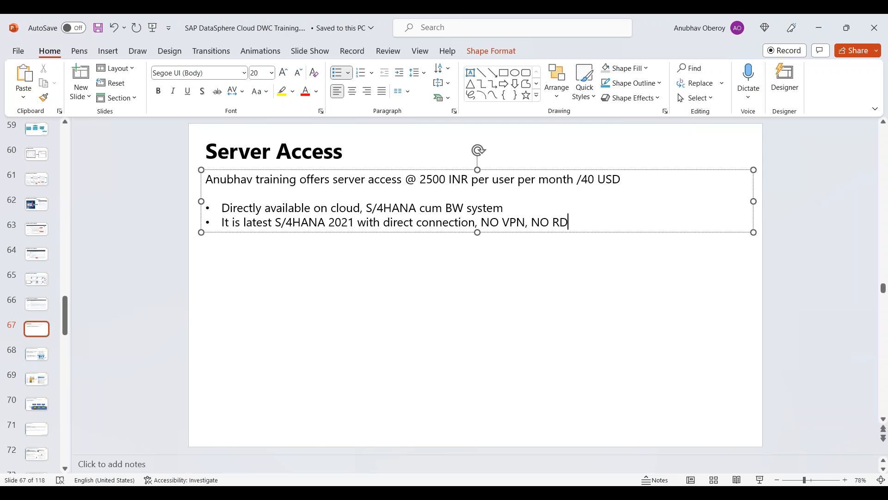
type("P is required")
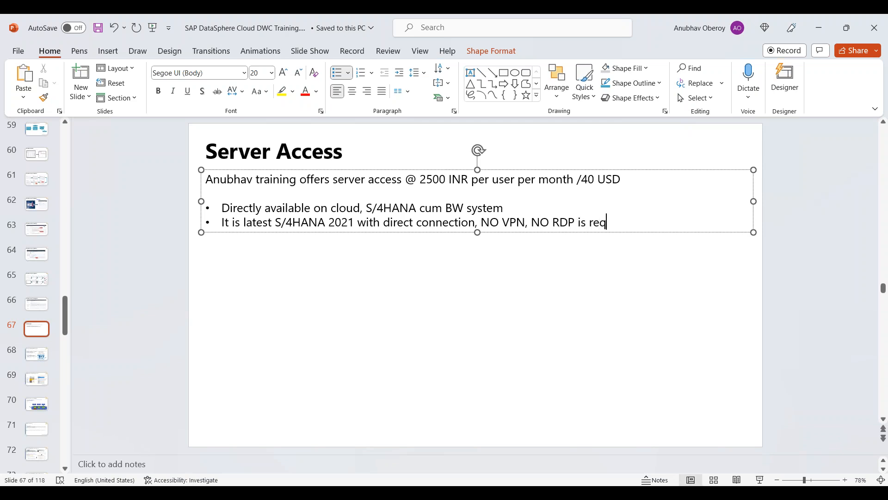
key("Return")
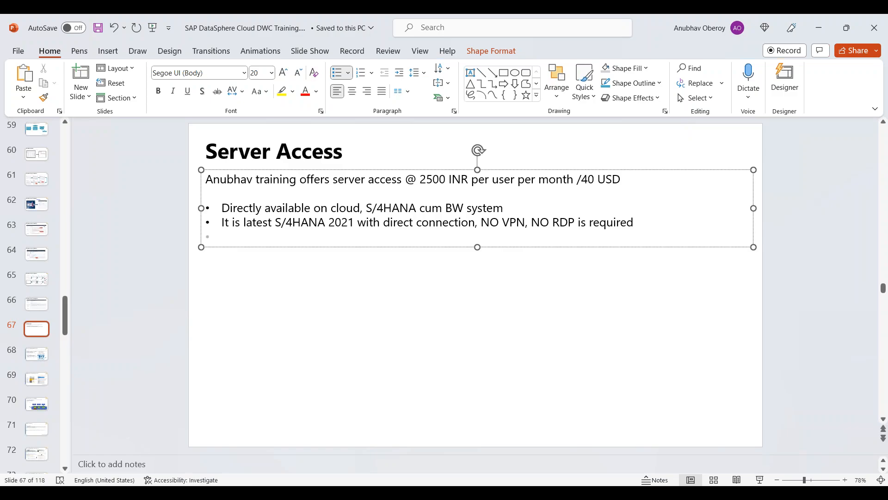
Step: Briefly open the S/4HANA2021 system in SAP Logon, then close it and return to the slide
left_click(69, 439)
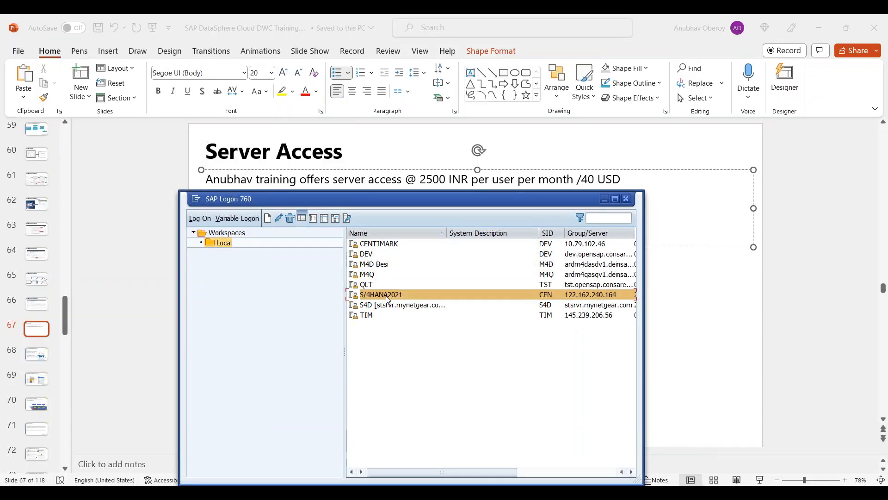
double_click(389, 296)
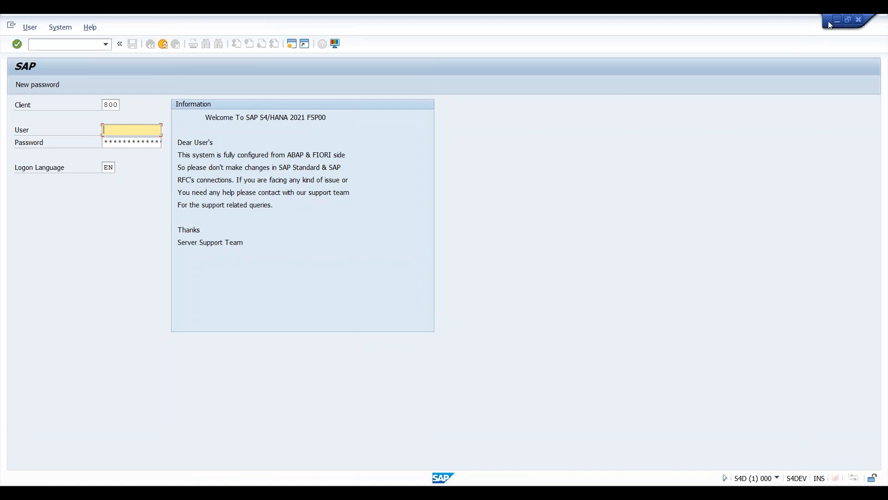
left_click(859, 20)
left_click(682, 253)
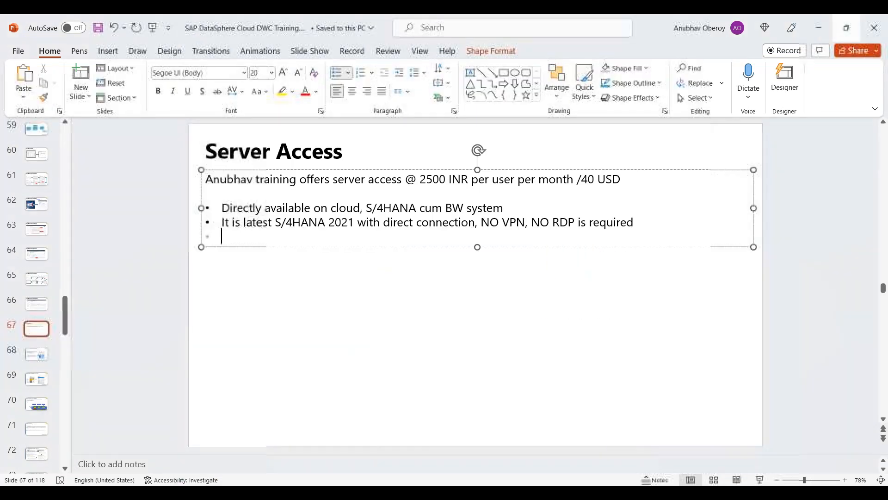
Step: Add bullets 'Fully activated S/4HANA system with proper license' and one about practising all of the trainer's courses
key("BackSpace")
key("BackSpace")
left_click(461, 229)
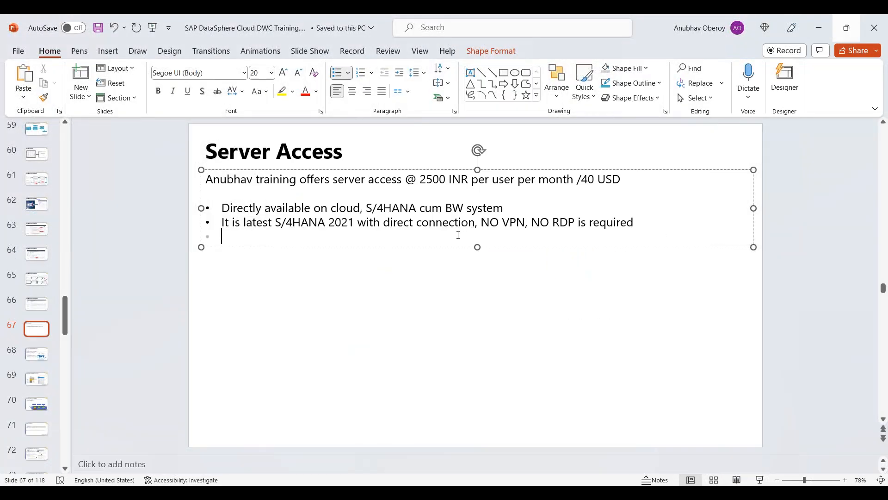
type("Fully activated S/4HANA system with proper liscense")
key("Return")
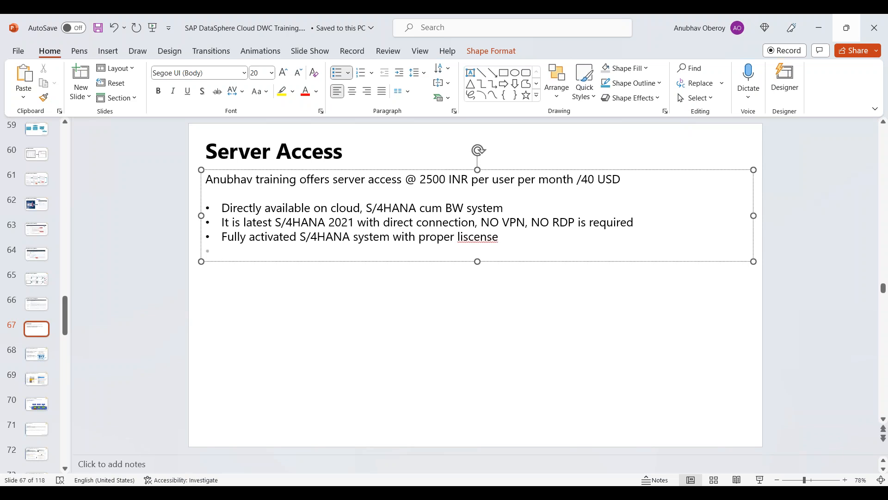
right_click(496, 233)
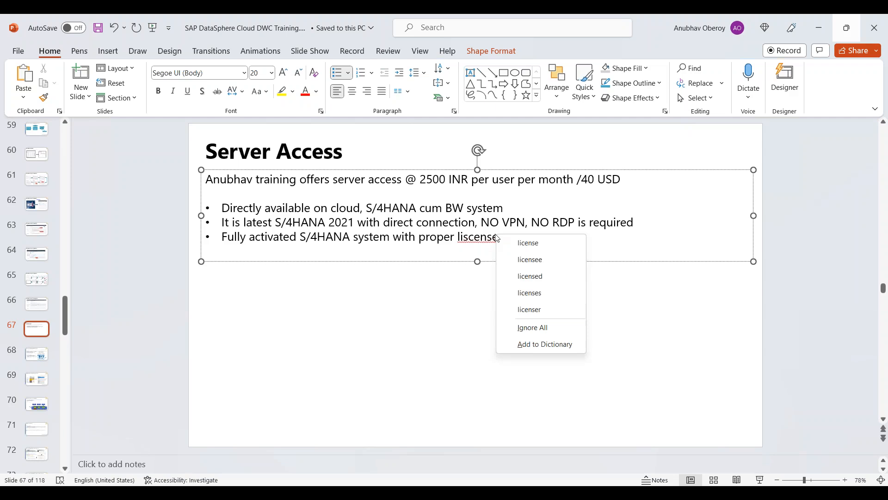
left_click(514, 240)
type("Used to practice All Anubhav's courses")
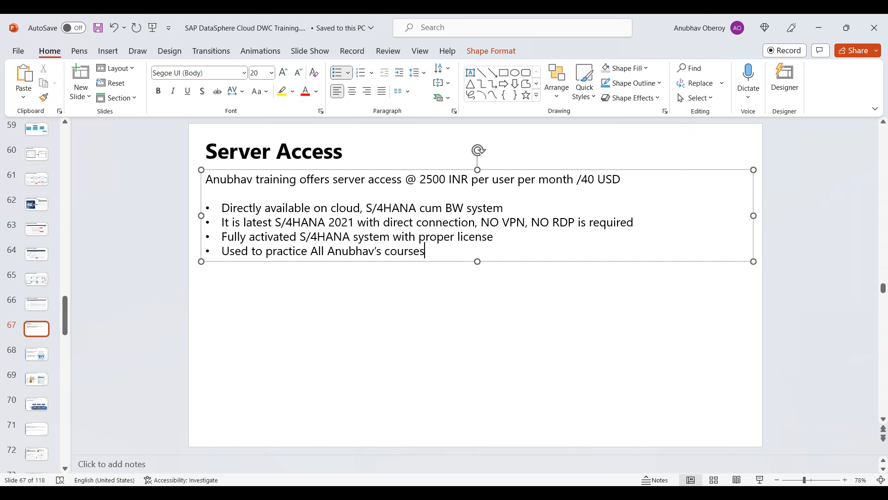
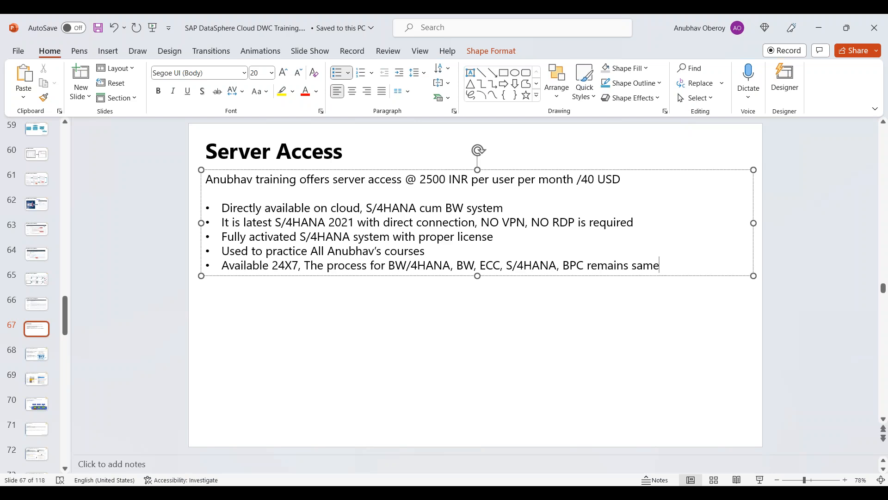
Step: Add blank lines below the last bullet and remove the bullet from the final line
key("Return")
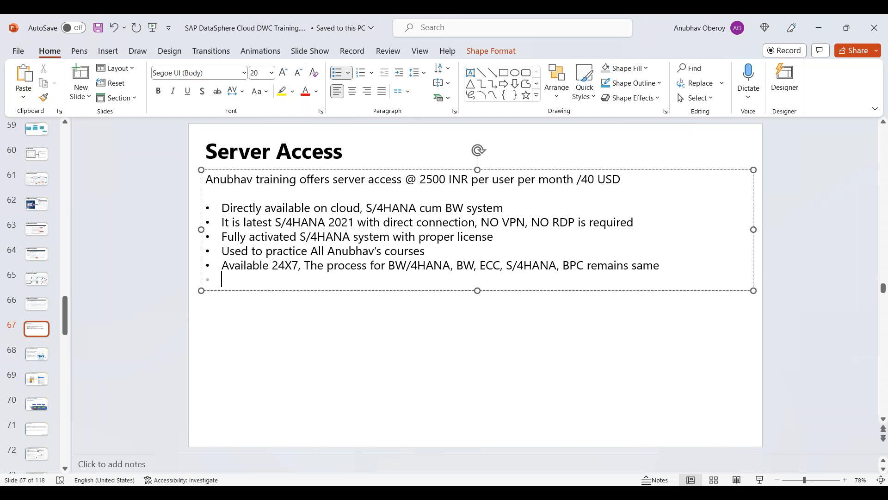
key("Return")
key("Return")
key("Return")
key("Return")
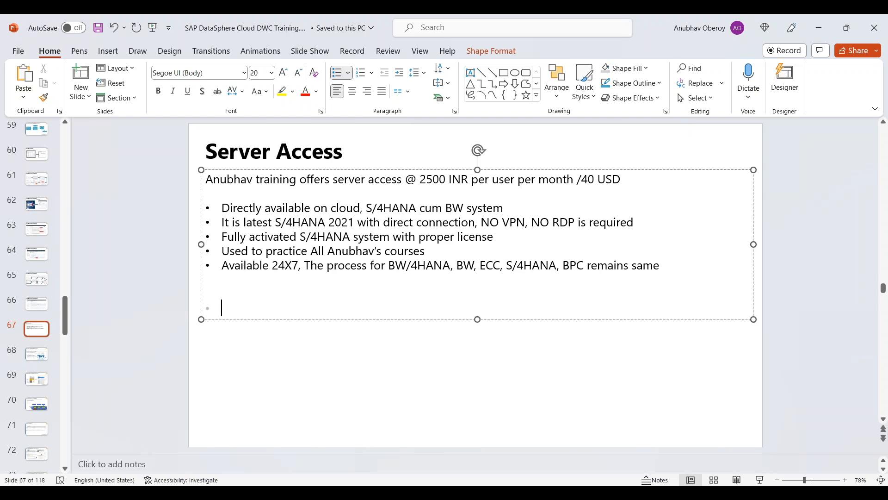
key("BackSpace")
Step: Write a 'Hi Team' note asking for S/4HANA server cost in INR/USD and payment details, with name placeholder and contact e-mail
type("H")
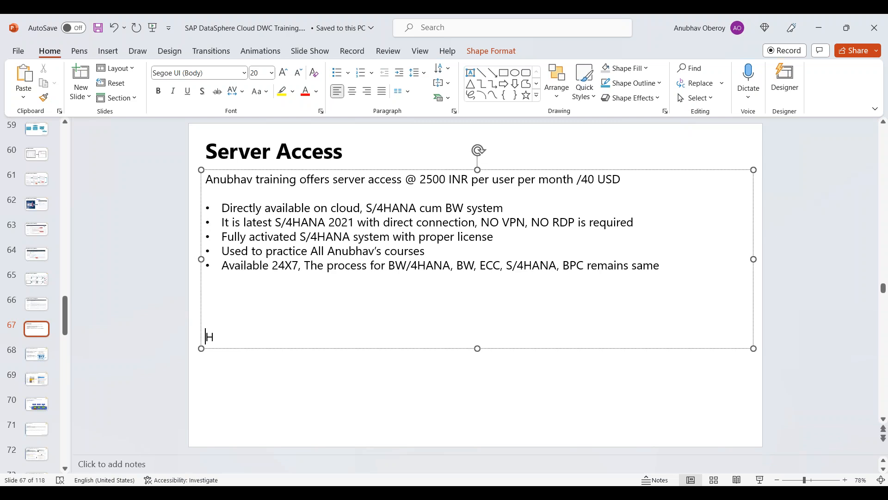
type("i Team, ")
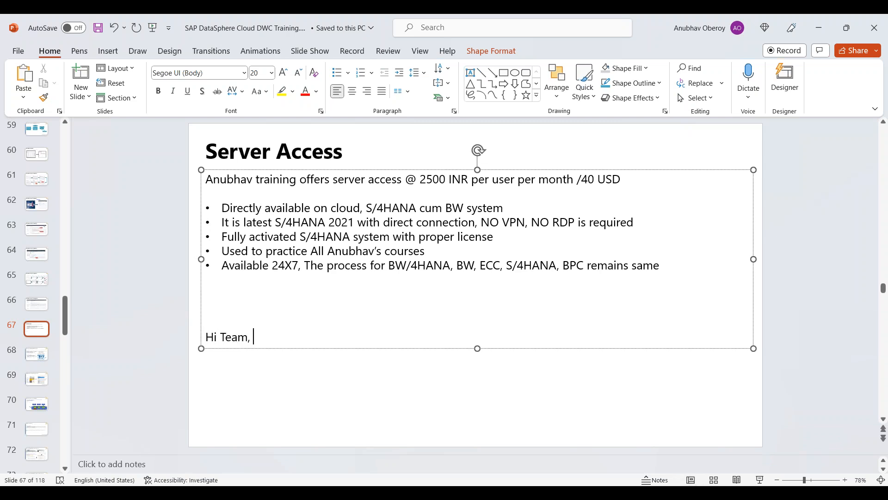
type("I want to take ")
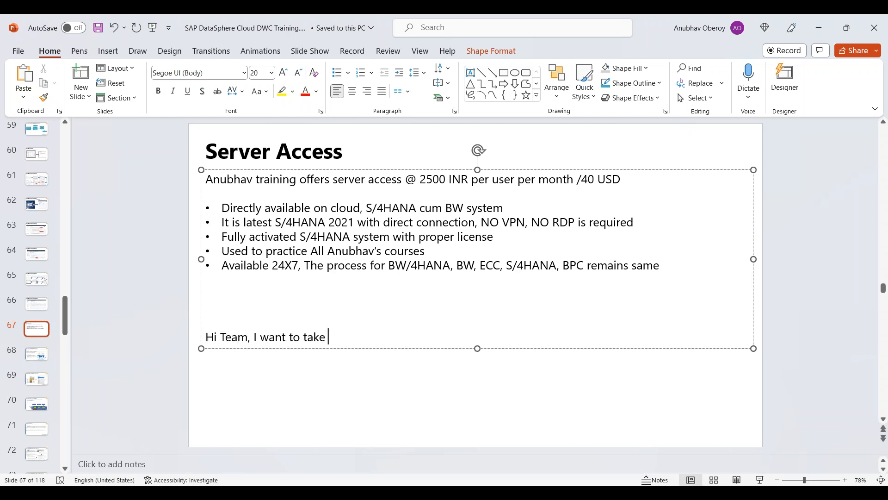
type("S/4HANA server,ple")
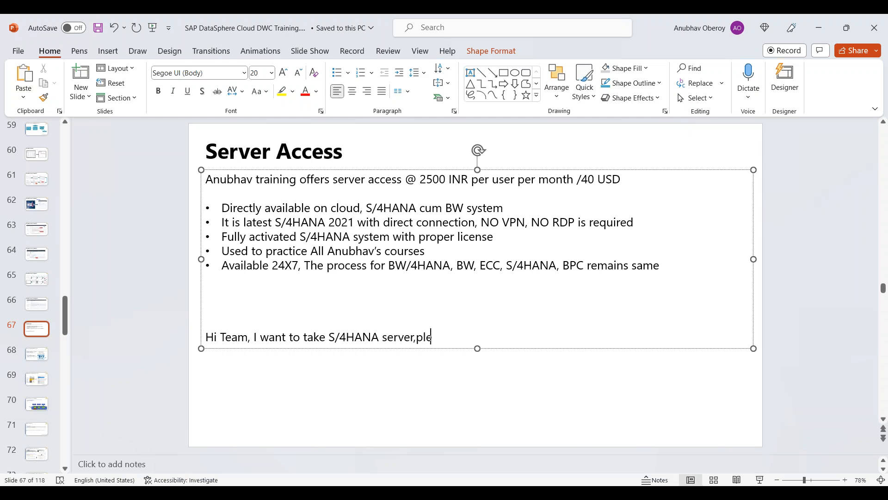
type("ase let me kn")
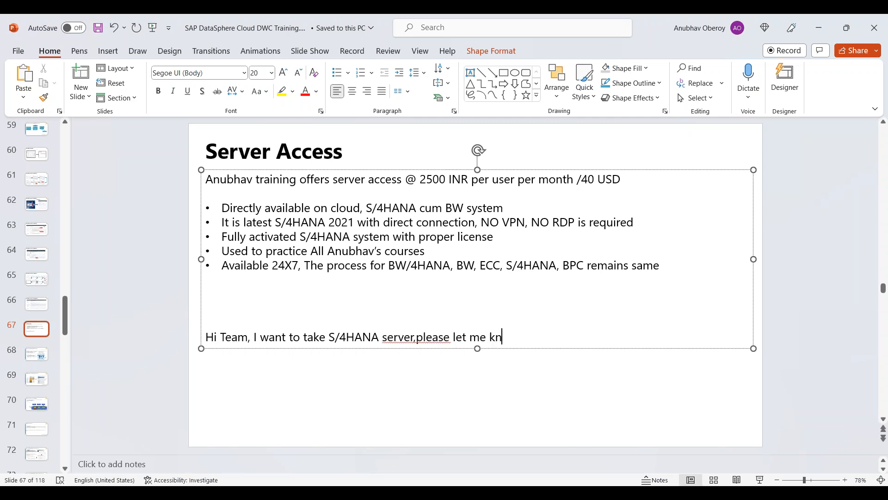
type("ow cost in INR/USE")
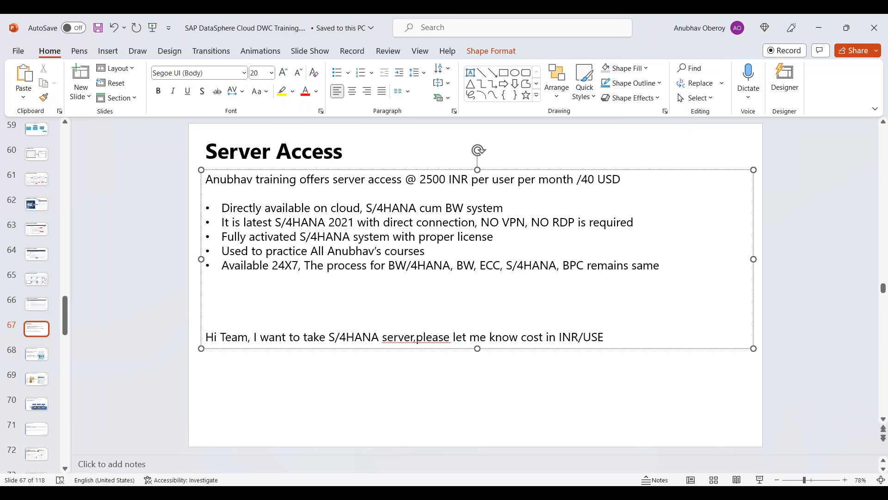
key("BackSpace")
type("D currency and accoun")
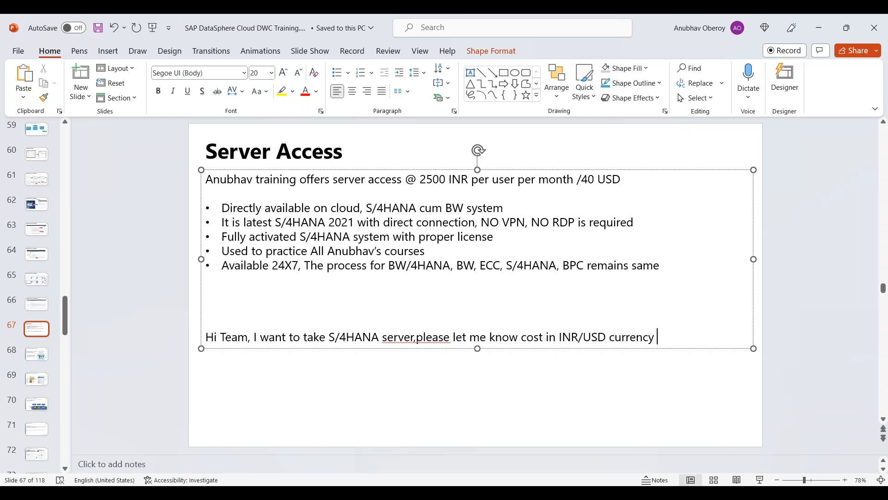
type("t det")
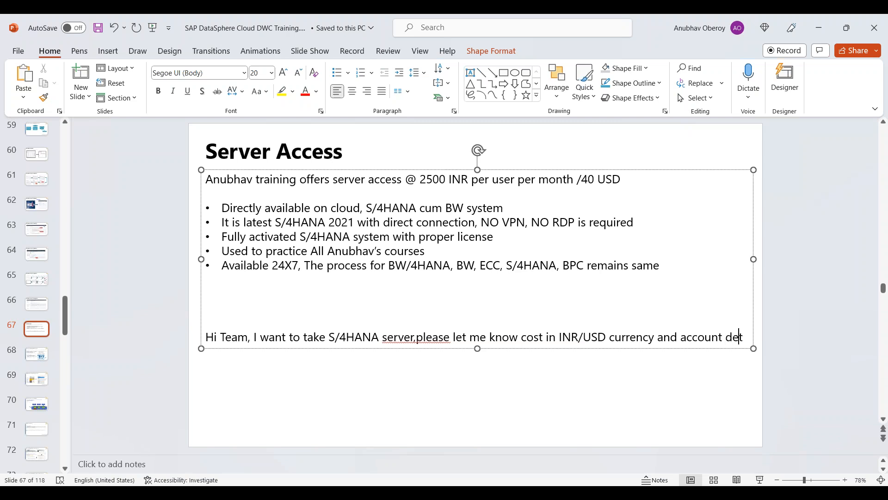
type("ails to trans")
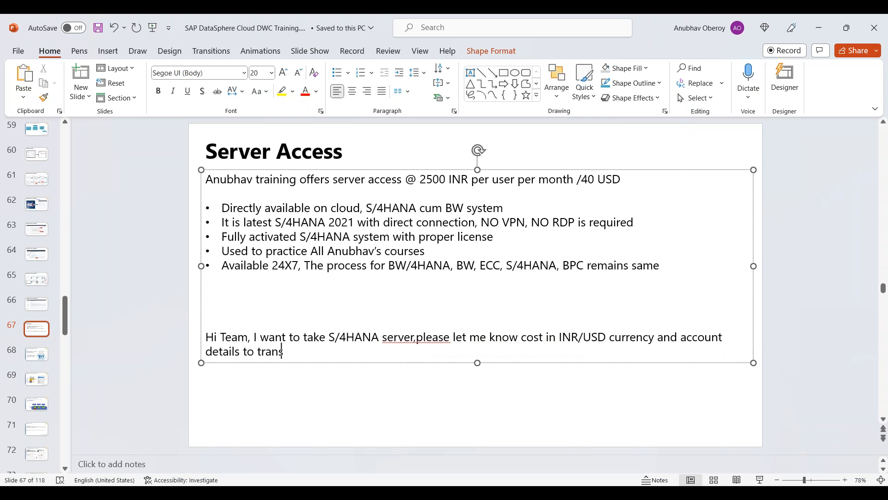
type("fer funds. Thanks")
key("BackSpace")
type(". <")
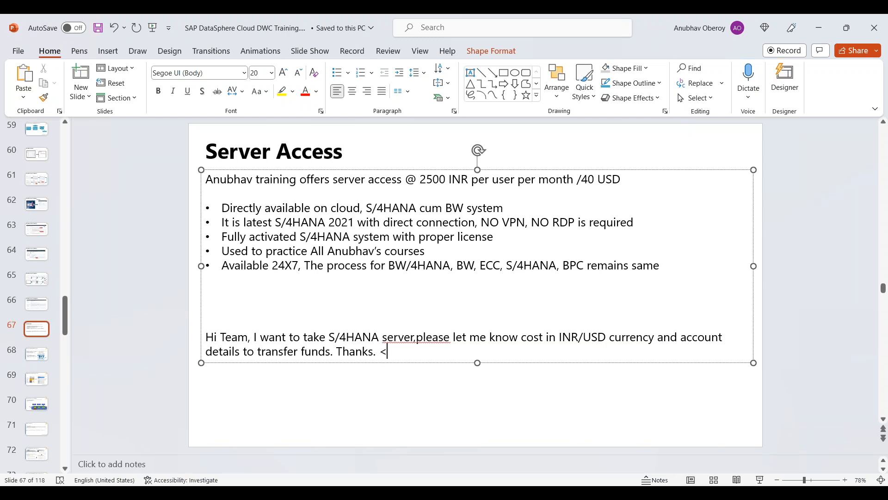
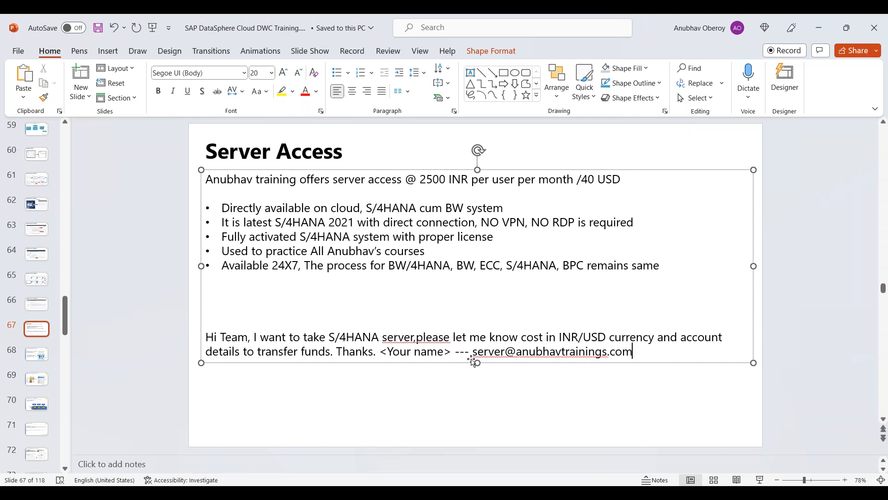
left_click_drag(473, 352, 632, 352)
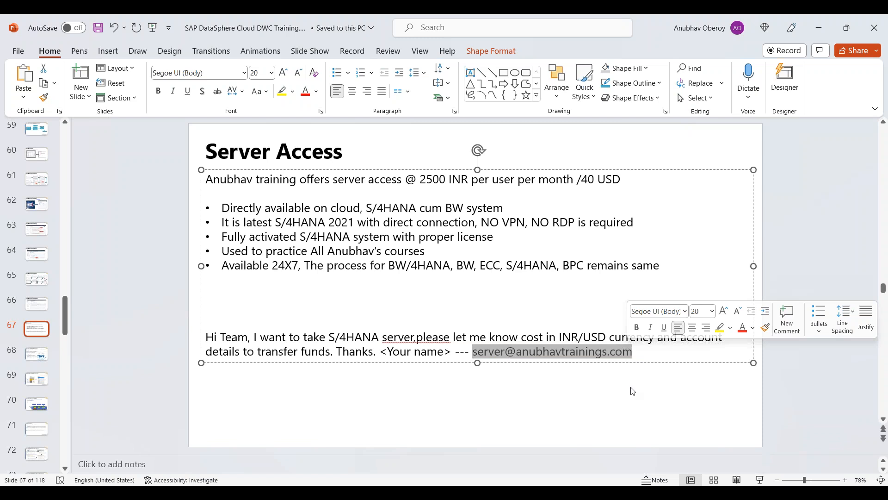
left_click(609, 307)
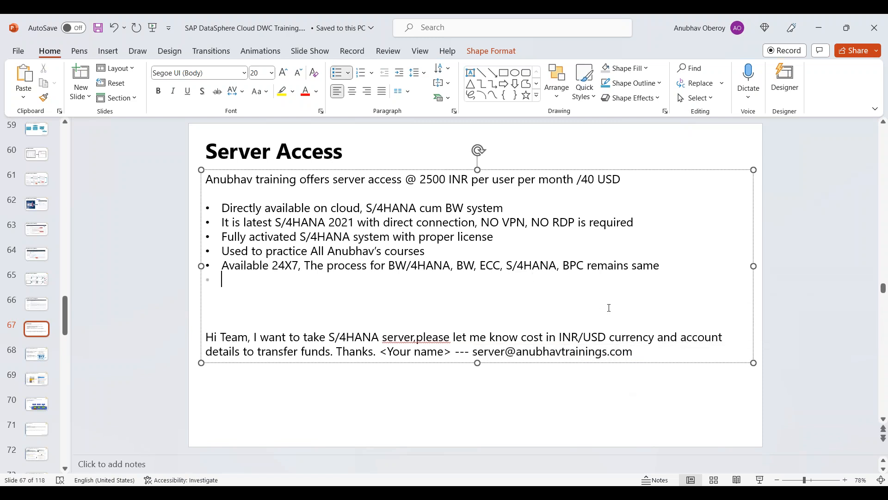
Step: Add bullets 'SLA 2 H- 9.30 AM - 6.30 PM IST - All 7 Days' and the datasphere/cloud connector connectivity point
type("SLA")
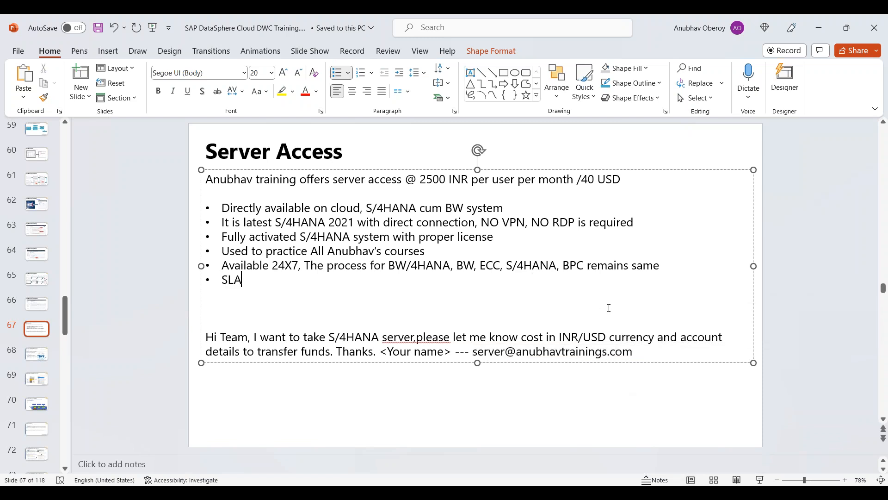
type(" 2 H-")
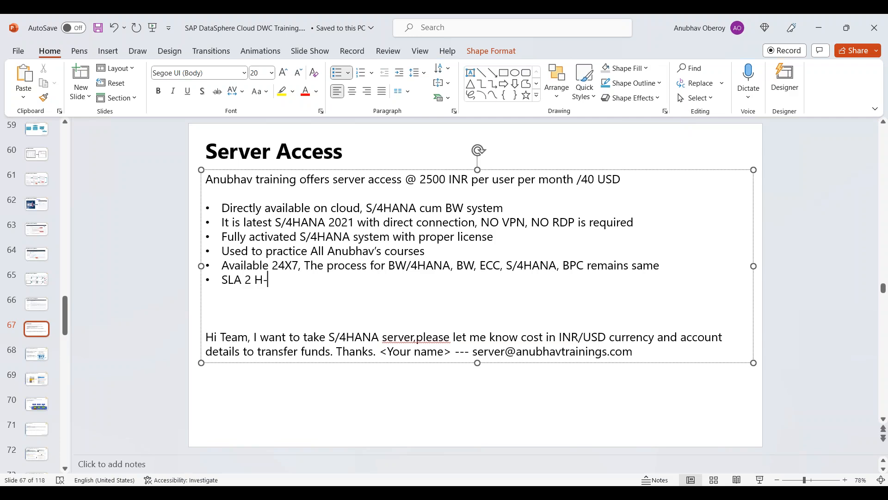
type("  9.30 AM -")
type(" 6.30 PM ")
type("IS")
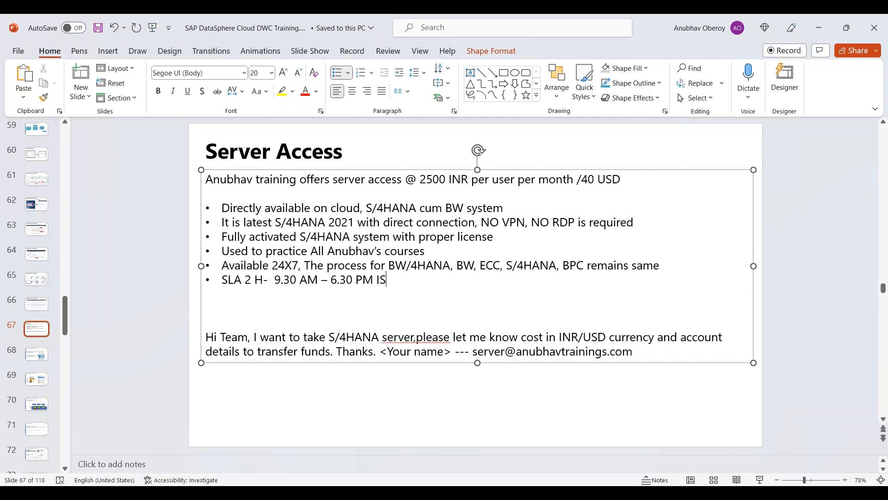
type("T - All 7 Days")
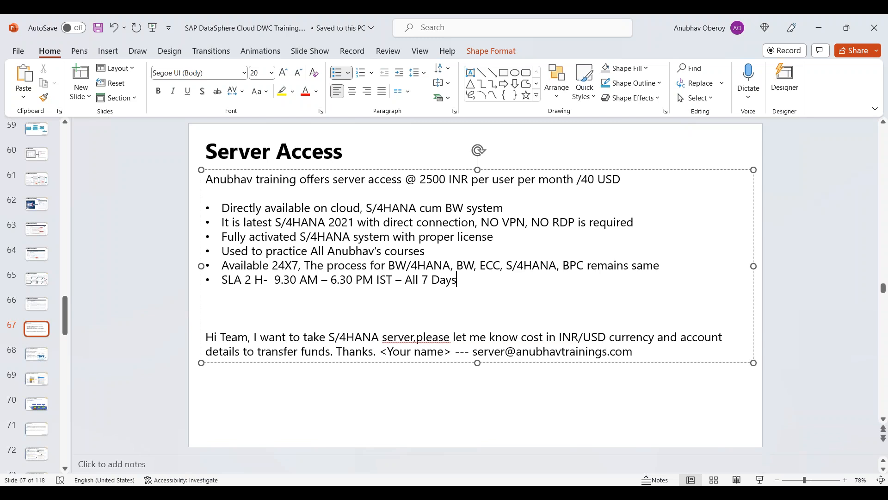
key("Return")
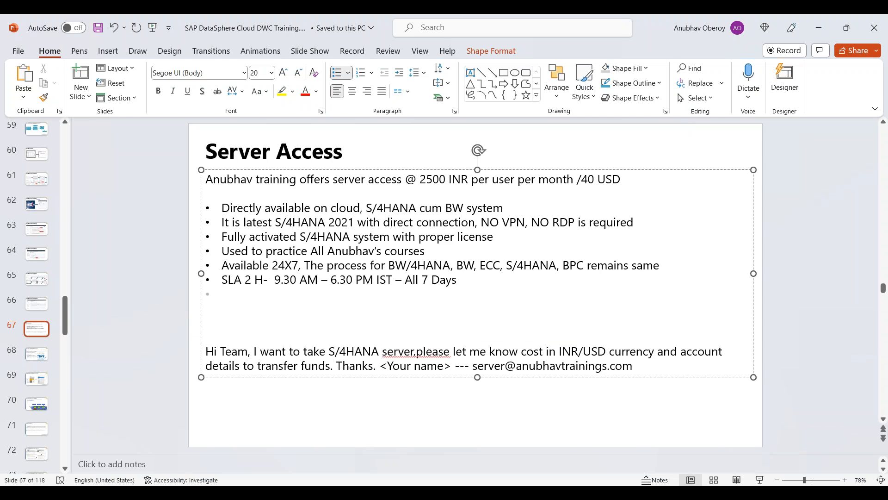
type("It has connectivity conf")
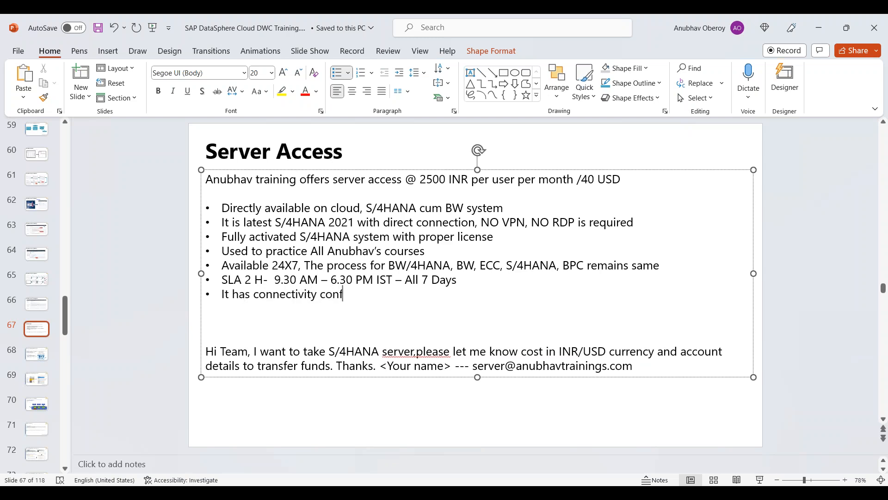
type("iguration done ")
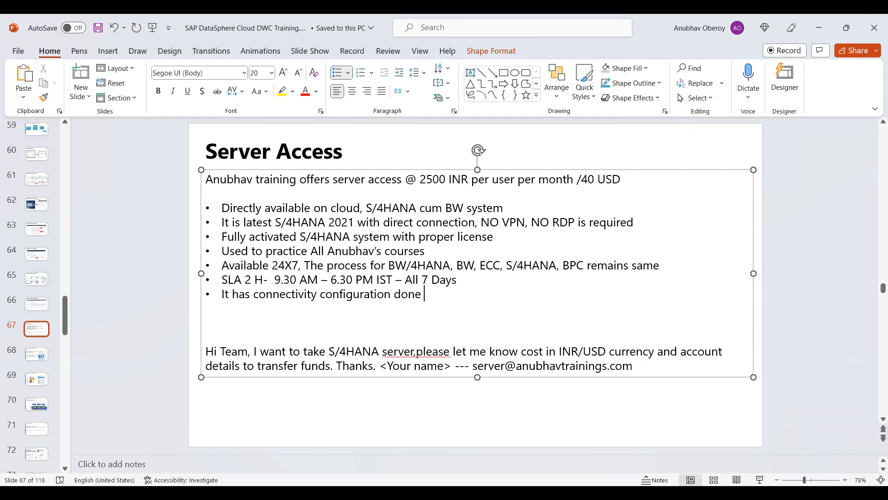
type("for datasphere and cloud ")
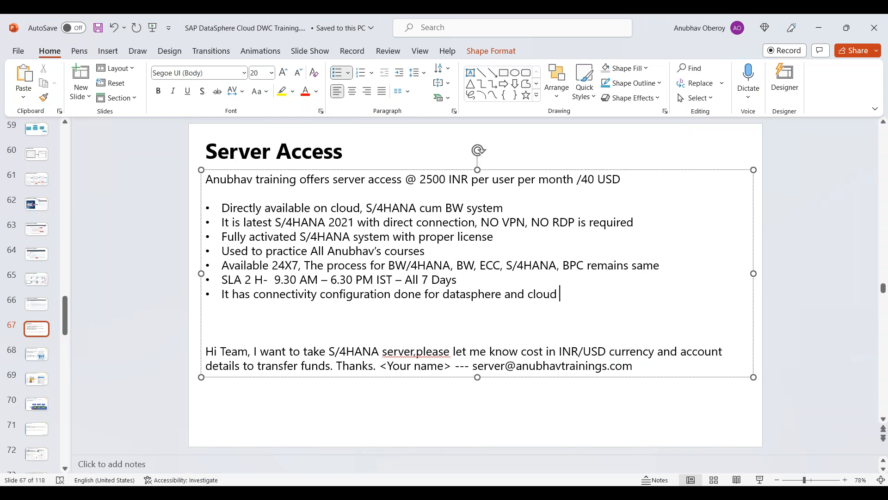
type("connector")
key("Return")
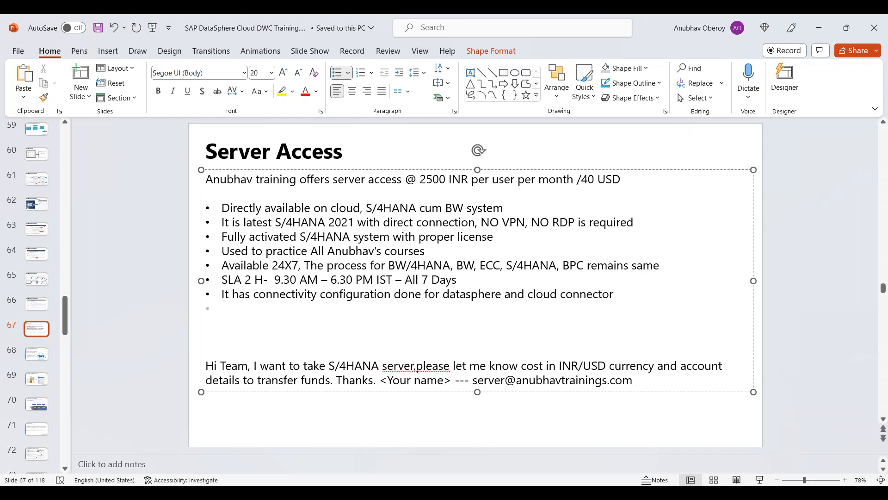
Step: Add the bullet 'We will provide documentation, videos to connect to our server'
type("We will provide d")
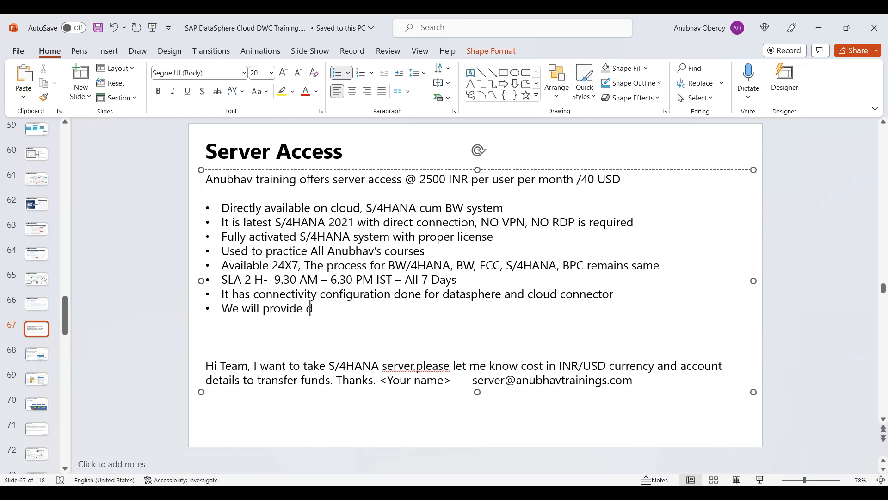
type("ocumentation, videos to connect to our serverr")
key("BackSpace")
key("BackSpace")
type("r")
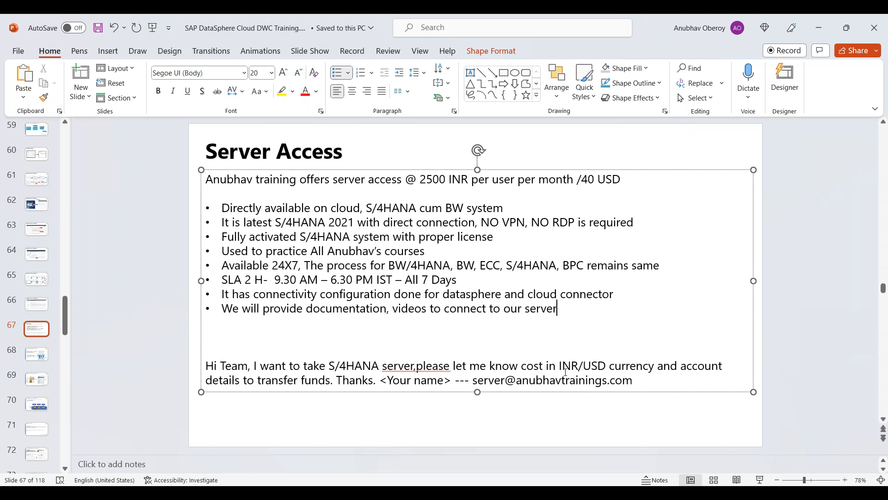
Step: Insert the missing space after 'server,' in the note and save the presentation
left_click(419, 365)
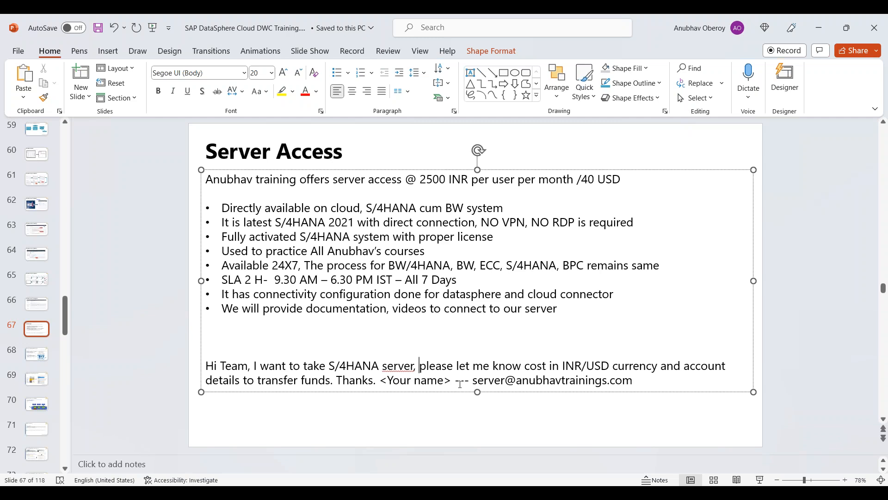
left_click(382, 431)
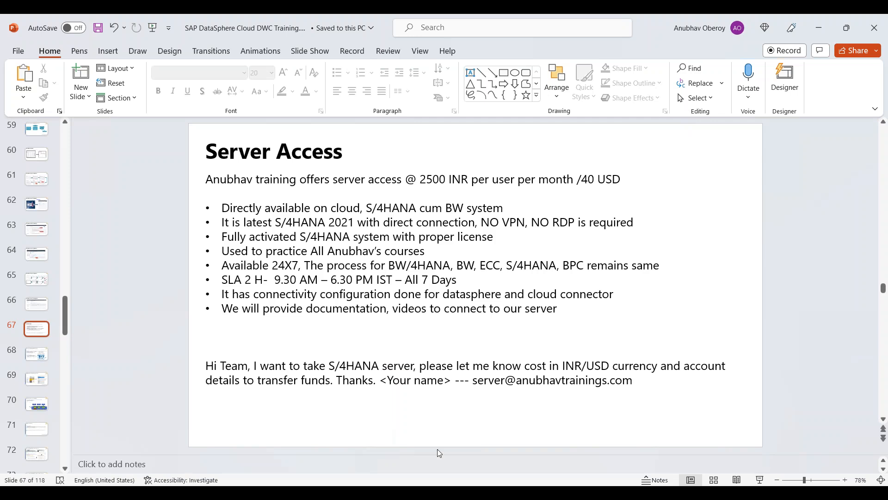
key("ctrl+s")
Step: Bring up Cloud Connector's Cloud To On-Premise mapping showing the ABAP back-end as Reachable
left_click(194, 428)
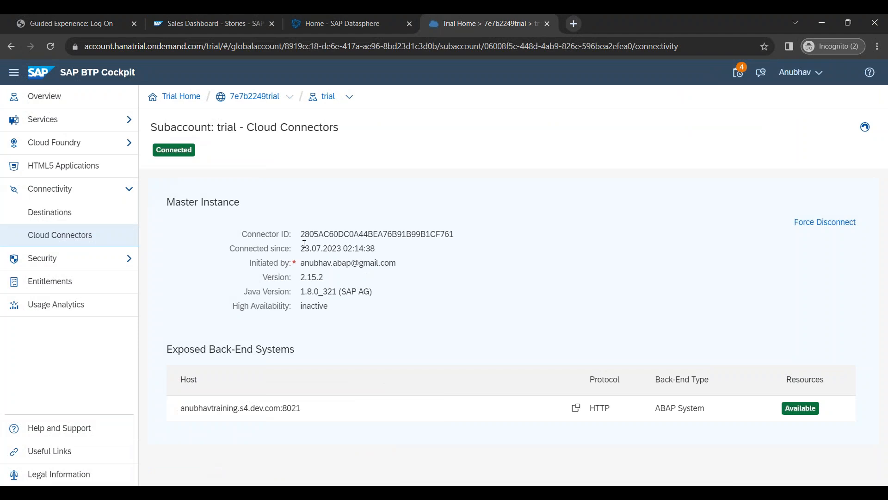
left_click_drag(301, 235, 340, 326)
left_click(346, 327)
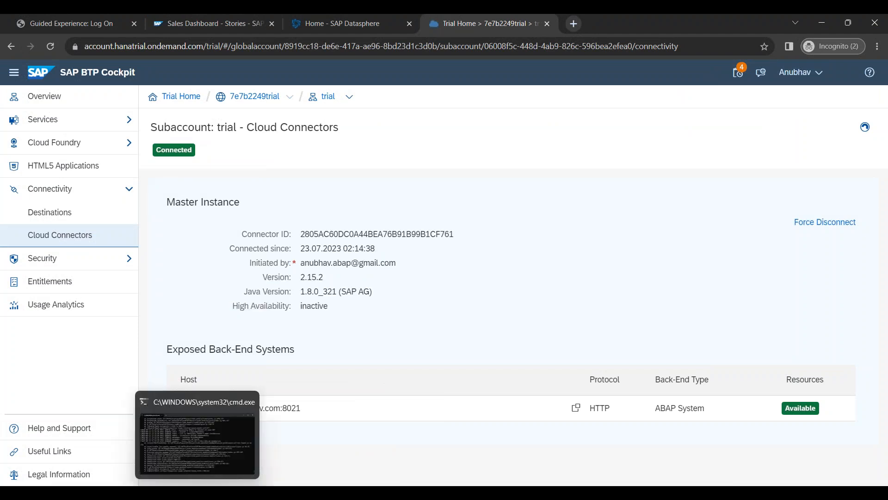
left_click(356, 416)
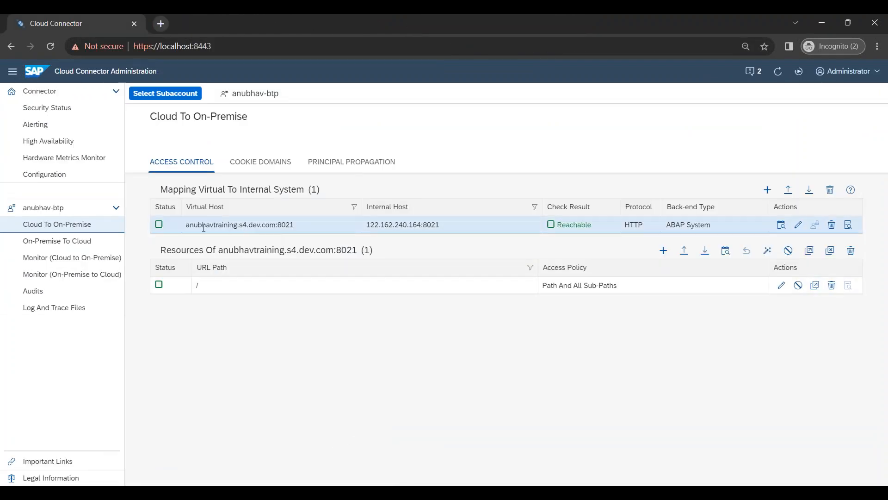
Step: Check the mapped system's virtual host name, then return to the BTP Cockpit's Cloud Connectors page
left_click_drag(186, 225, 294, 231)
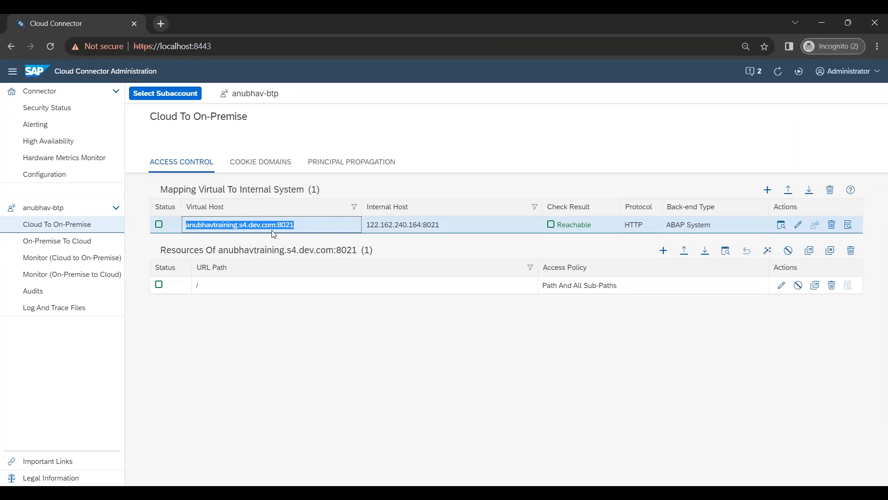
left_click(287, 356)
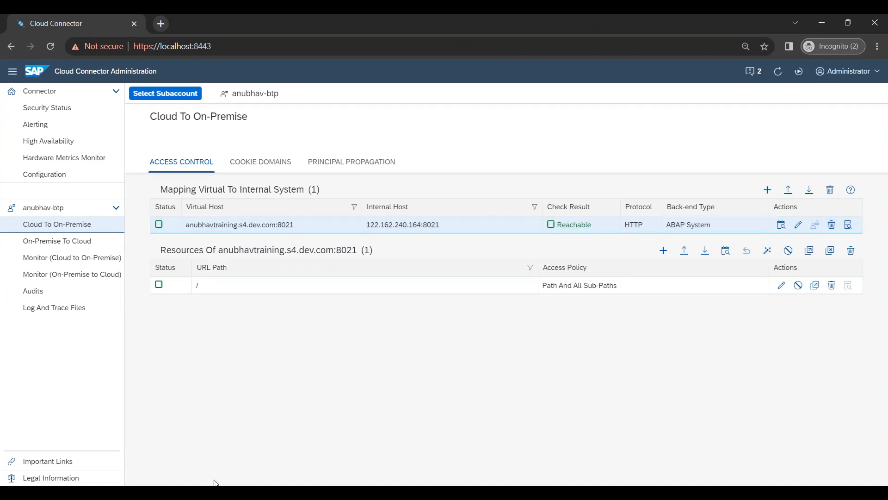
mouse_move(216, 483)
left_click(212, 456)
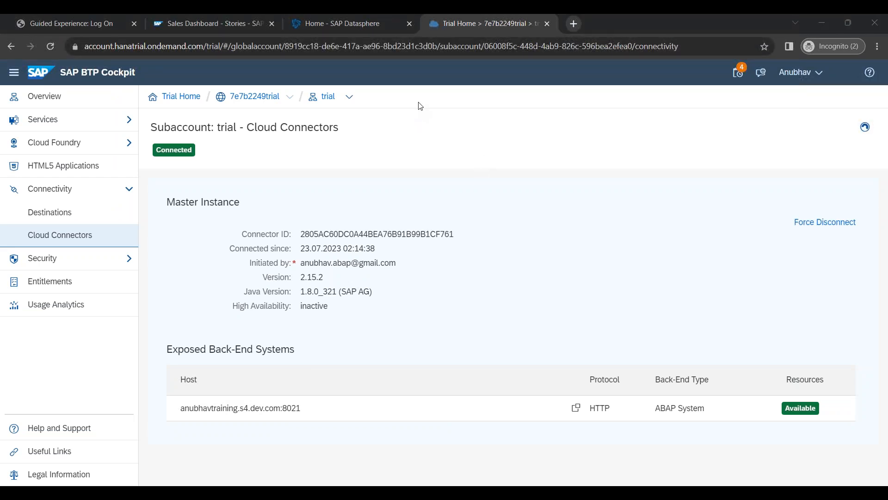
Step: Log back on to SAP Datasphere after the session timeout
left_click(324, 31)
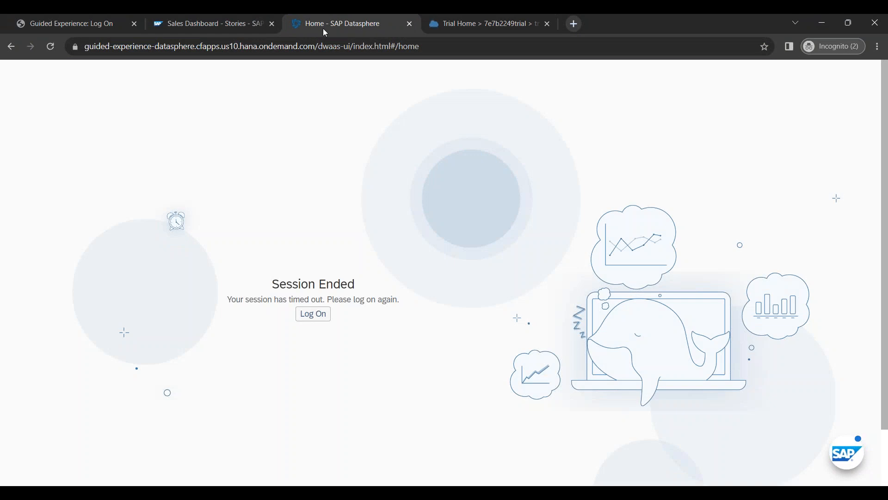
left_click(304, 314)
left_click(96, 28)
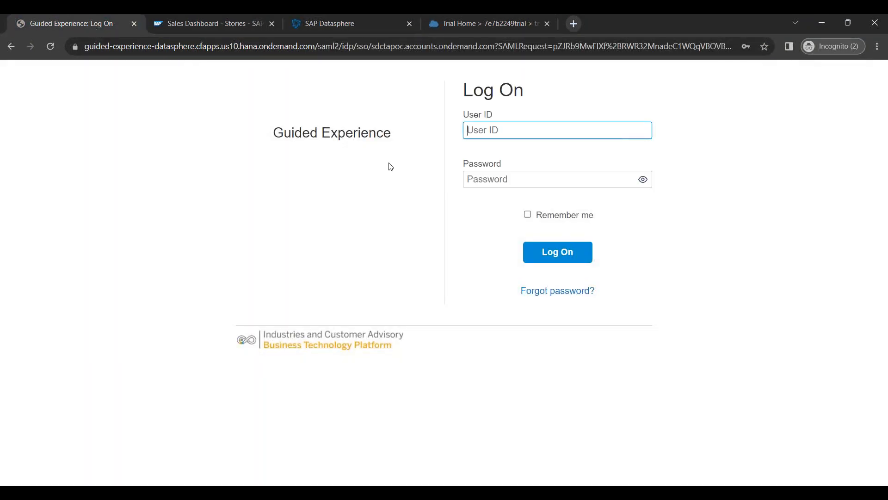
left_click(531, 21)
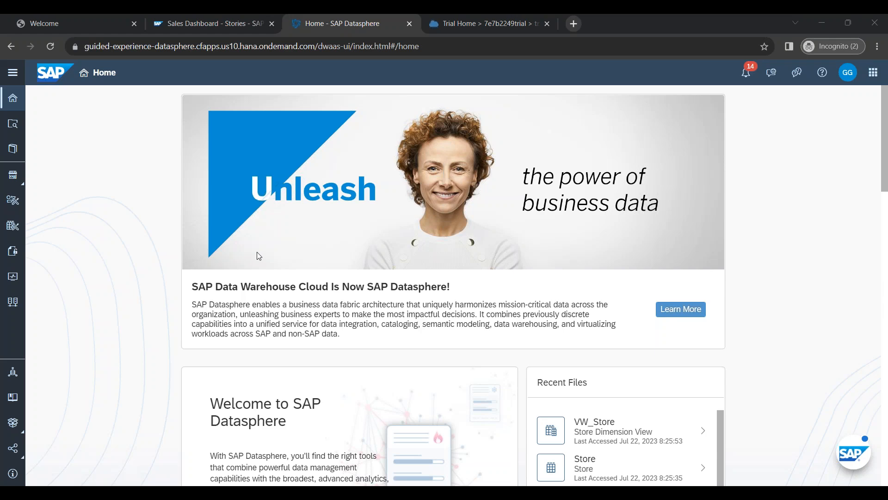
Step: Go to the space's Connections page and start creating a new connection
left_click(13, 73)
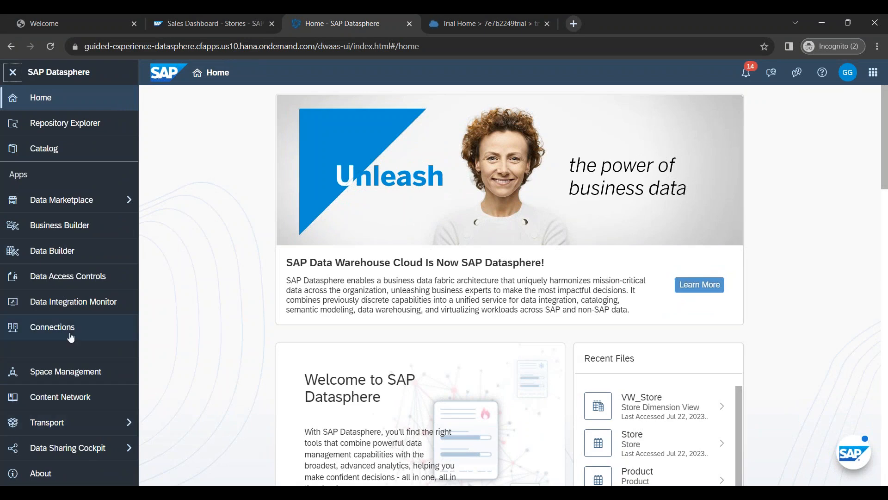
left_click(70, 335)
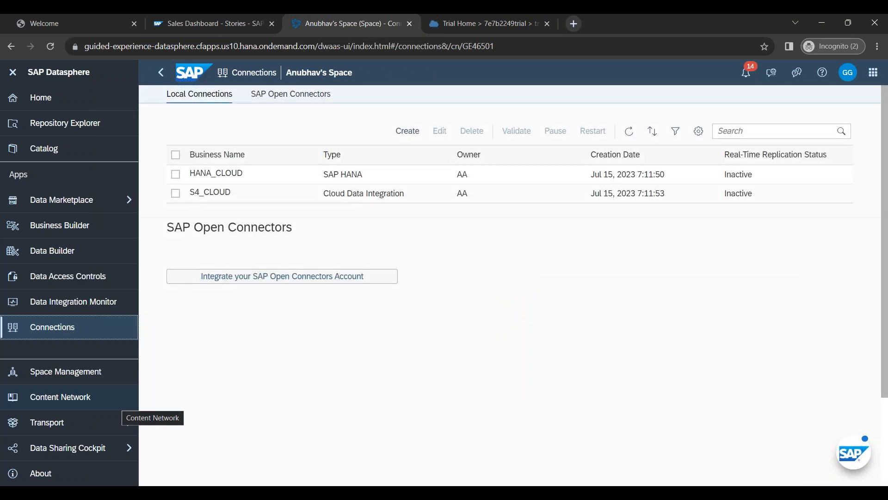
left_click(416, 136)
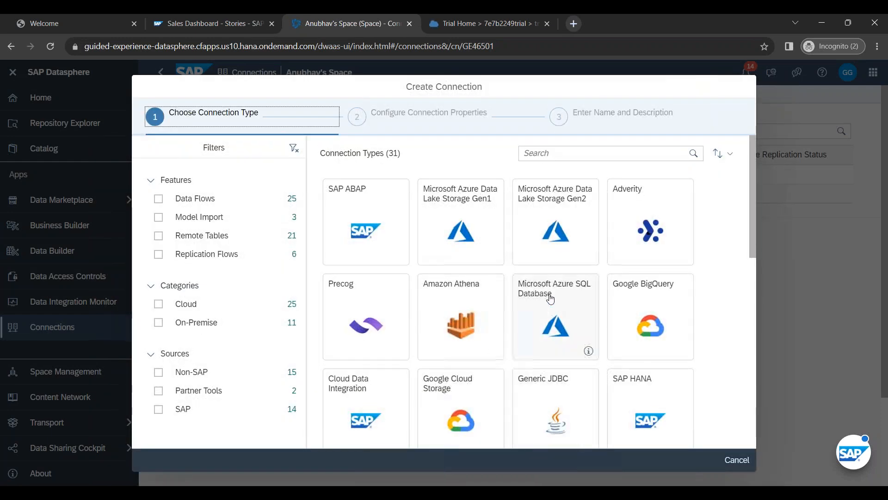
Step: Review SAP ABAP's source features (Data Flows, Remote Tables, Replication Flows) and select the SAP ABAP type
scroll(552, 305, "down", 6)
scroll(541, 310, "down", 5)
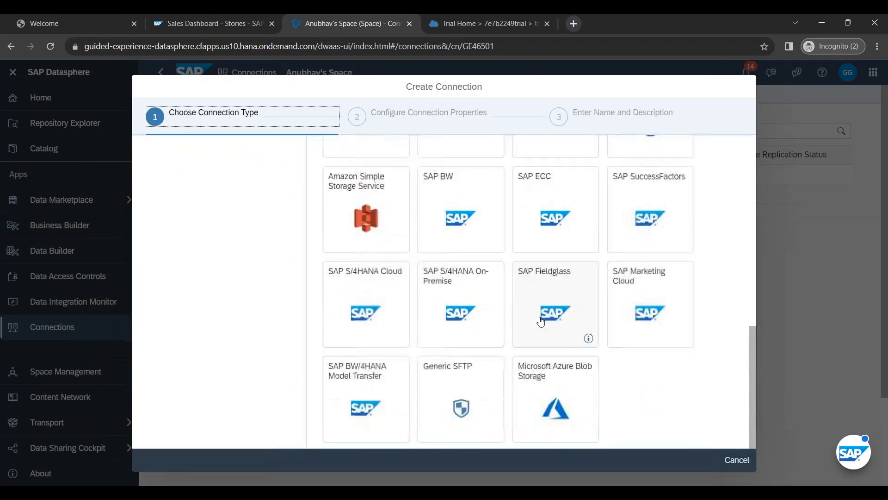
scroll(541, 324, "up", 10)
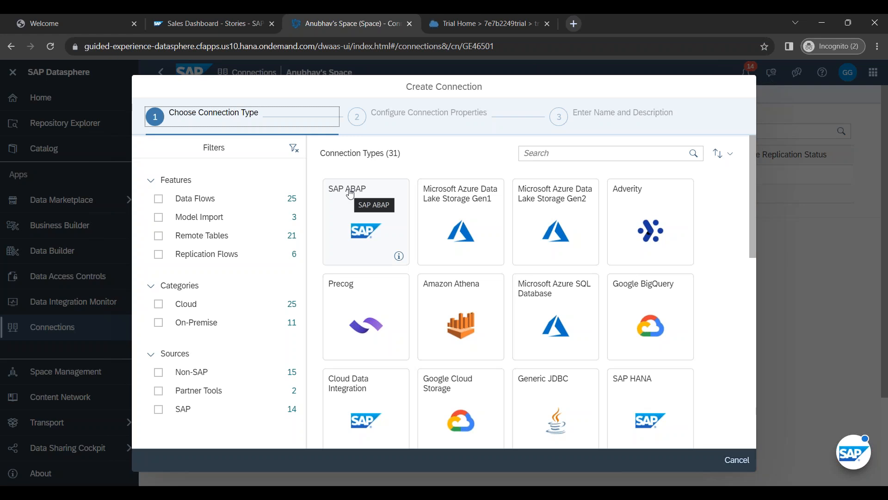
left_click(398, 256)
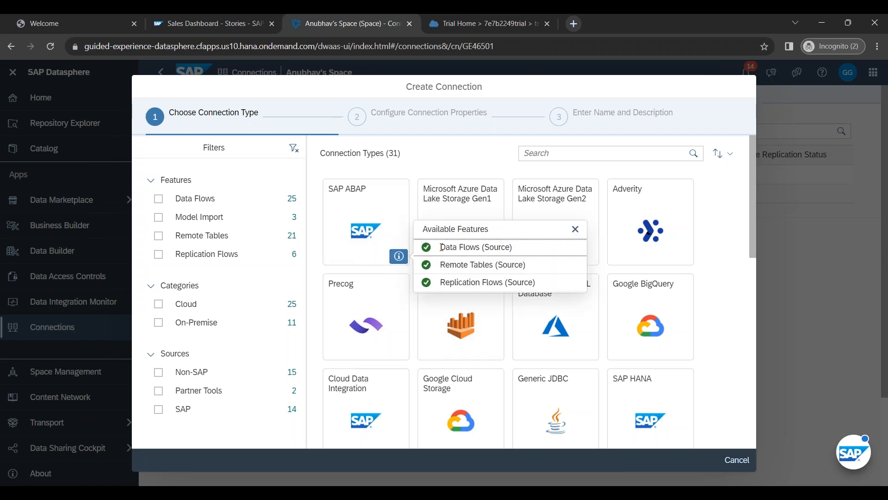
left_click_drag(441, 247, 512, 247)
left_click_drag(441, 265, 539, 264)
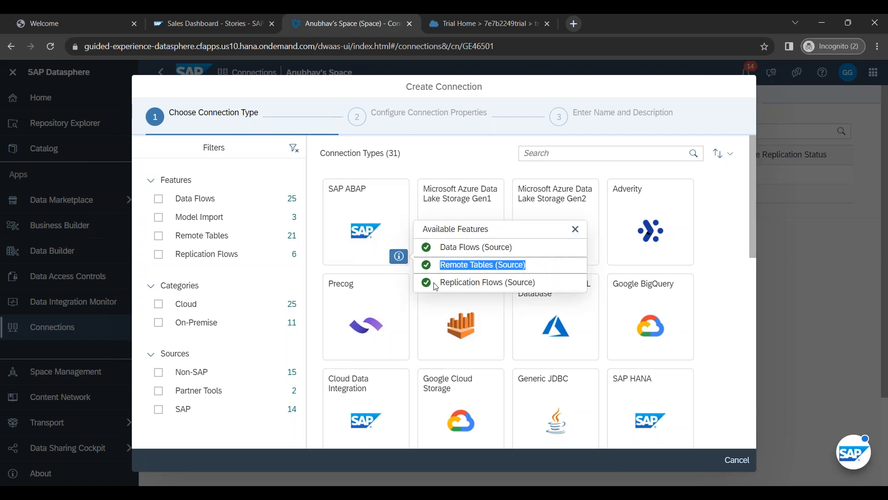
left_click_drag(438, 283, 552, 284)
left_click(552, 285)
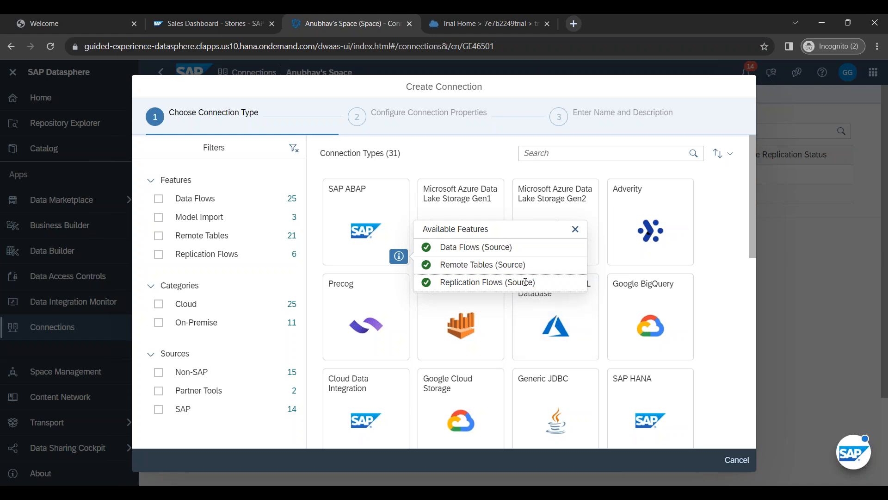
left_click(359, 210)
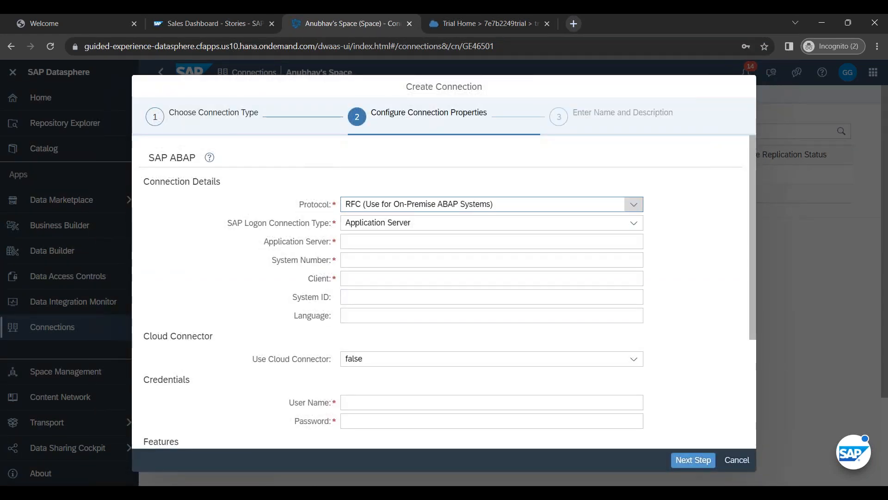
Step: Keep RFC as the protocol and Application Server as the logon connection type
left_click(443, 204)
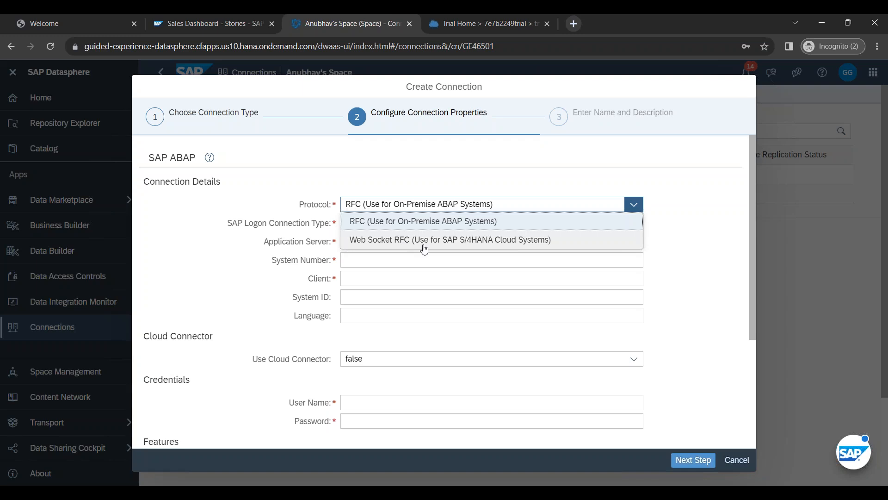
left_click(421, 221)
left_click(432, 312)
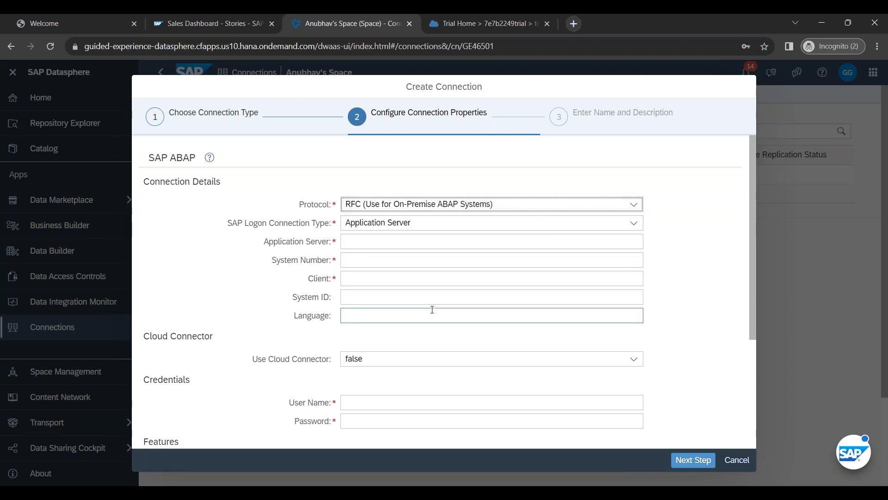
left_click(397, 226)
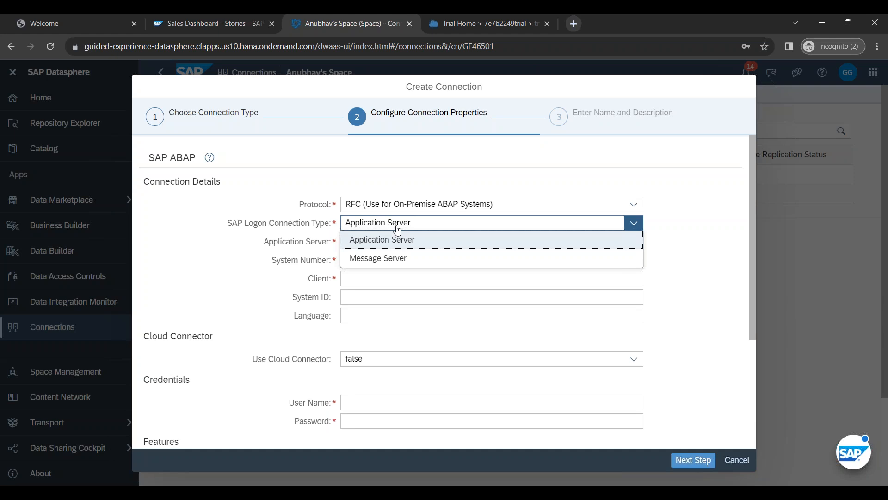
left_click(391, 242)
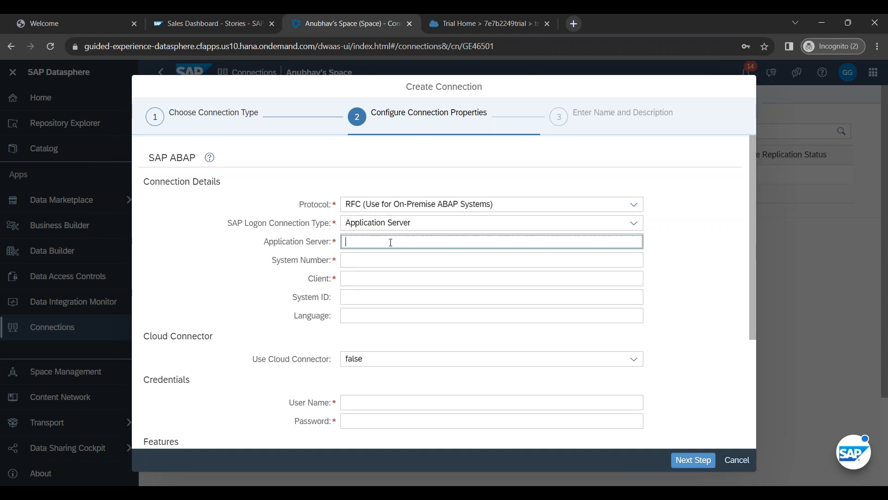
left_click_drag(270, 241, 339, 250)
left_click(318, 243)
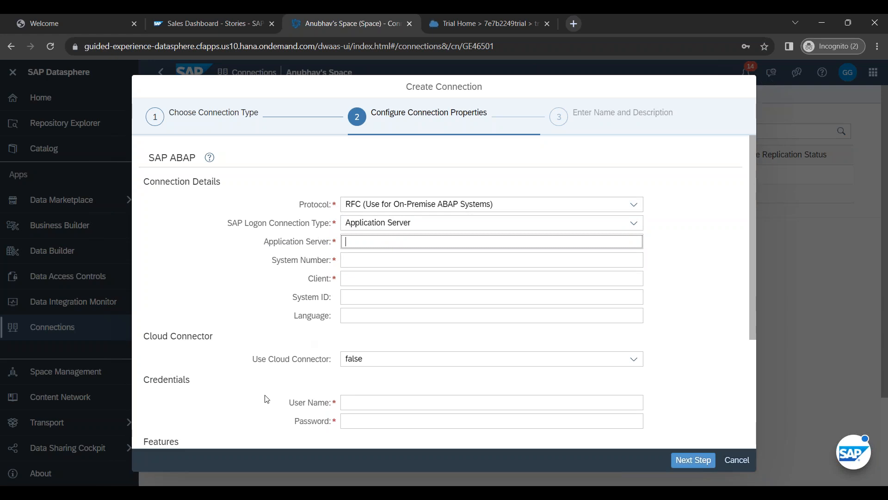
Step: Copy application server 122.162.240.164 from SAP Logon's S/4HANA2021 properties into the form
mouse_move(134, 492)
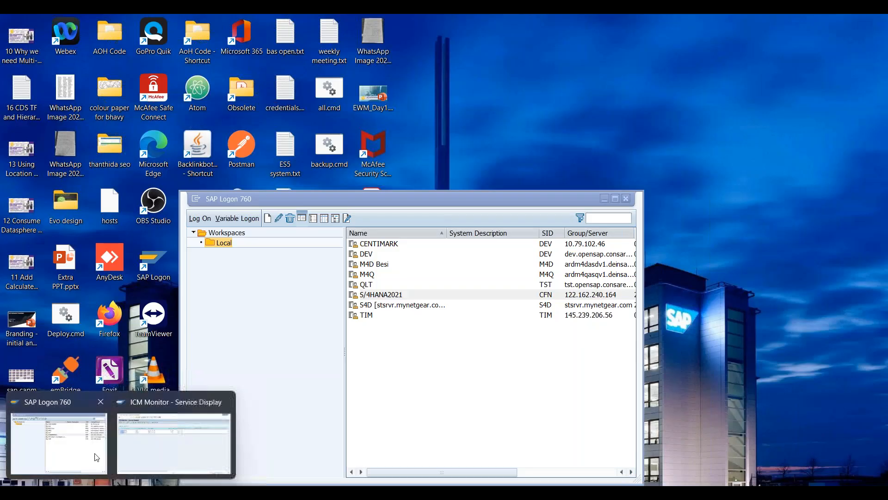
left_click(58, 443)
right_click(376, 297)
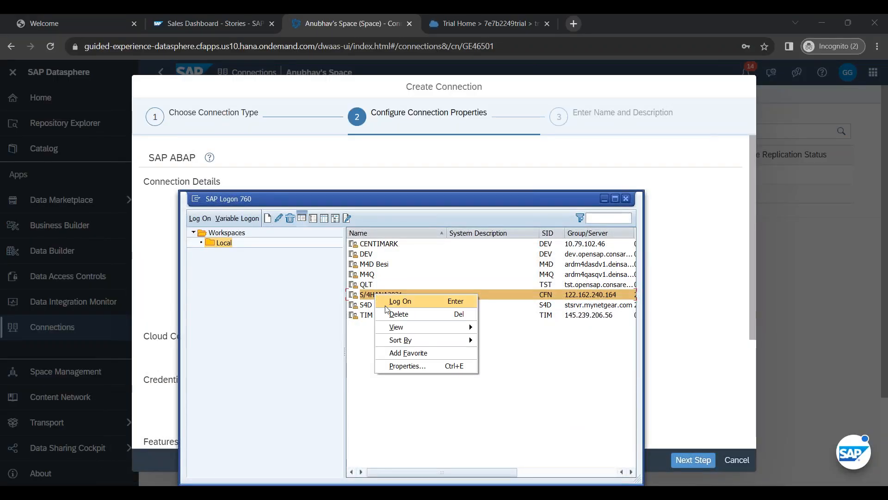
left_click(407, 365)
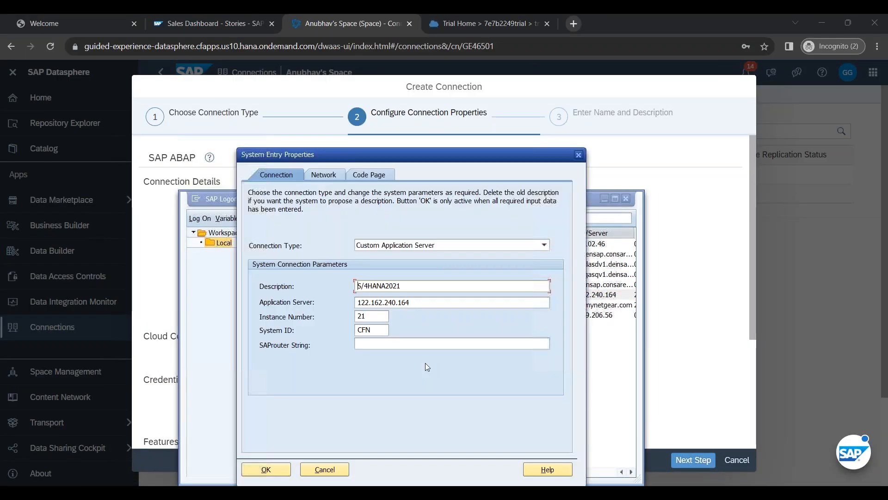
key("Tab")
key("ctrl+c")
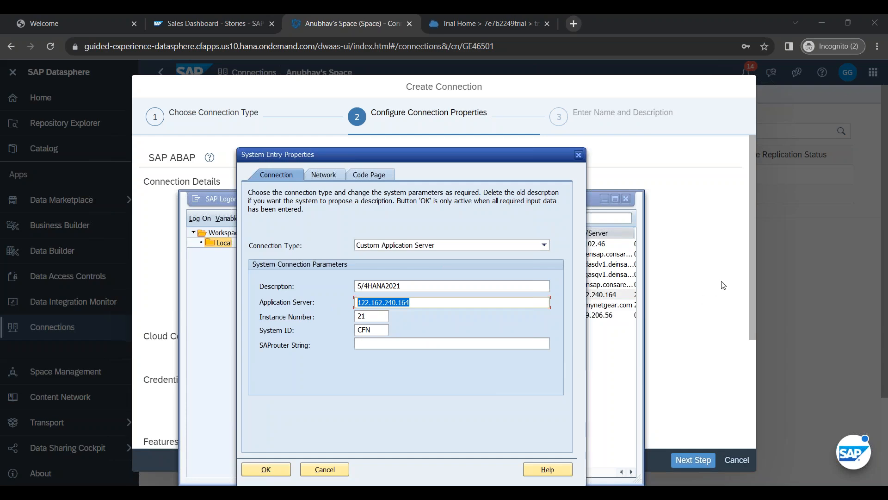
key("alt+Tab")
left_click(410, 241)
key("ctrl+v")
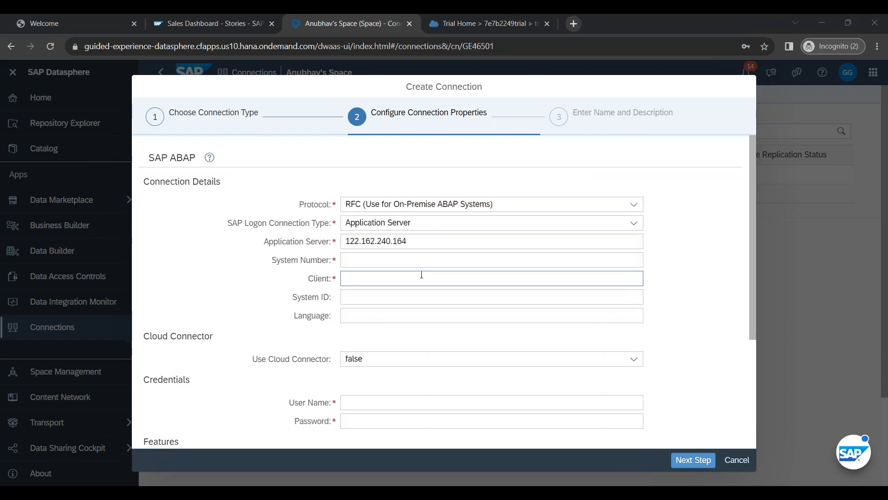
Step: Copy instance number 21 from SAP Logon into the System Number field
key("alt+Tab")
key("Tab")
key("ctrl+c")
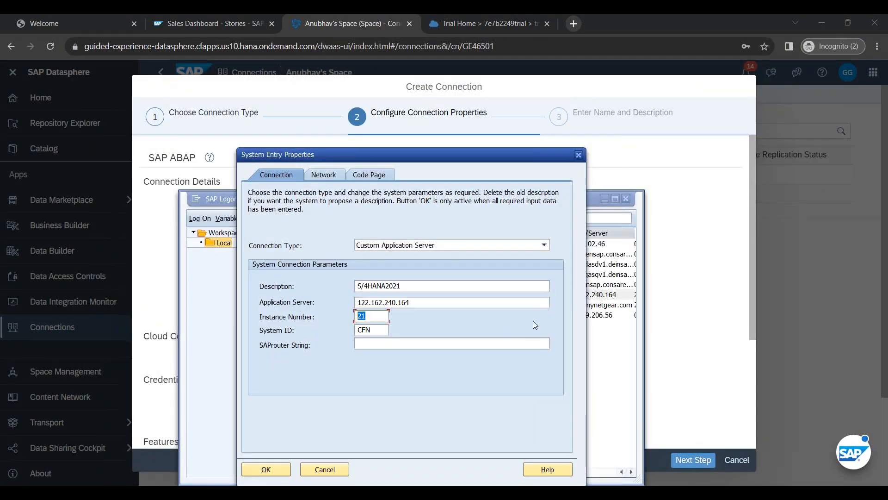
key("alt+Tab")
left_click(369, 257)
key("ctrl+v")
key("alt+Tab")
left_click(338, 471)
left_click(720, 340)
Step: Enter client 800, system ID CFN and language EN
left_click(368, 285)
type("800")
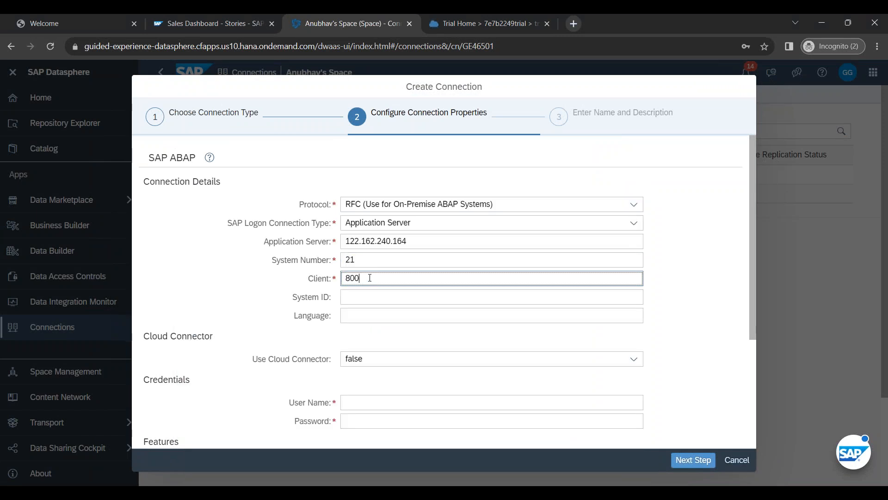
left_click(375, 301)
key("alt+Tab")
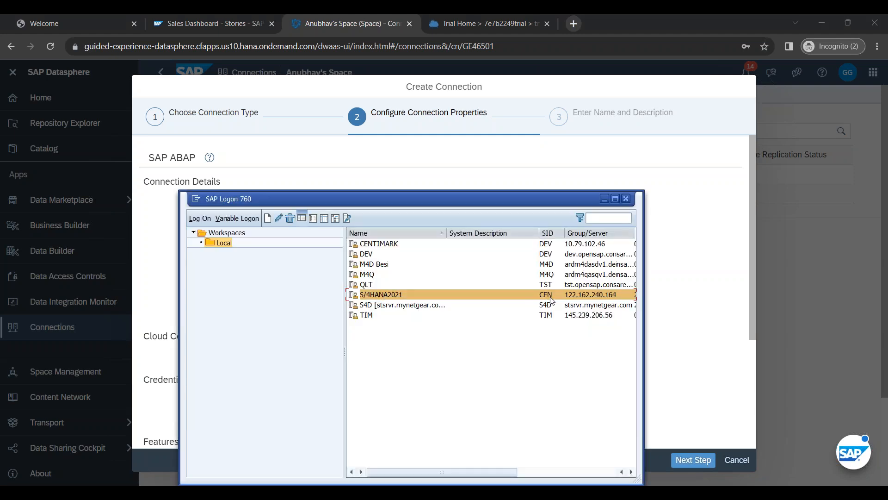
key("alt+Tab")
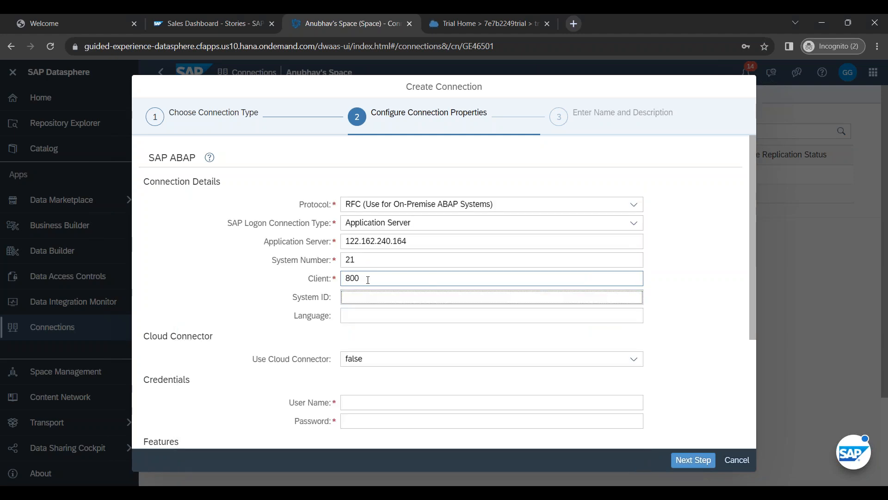
type("CFN")
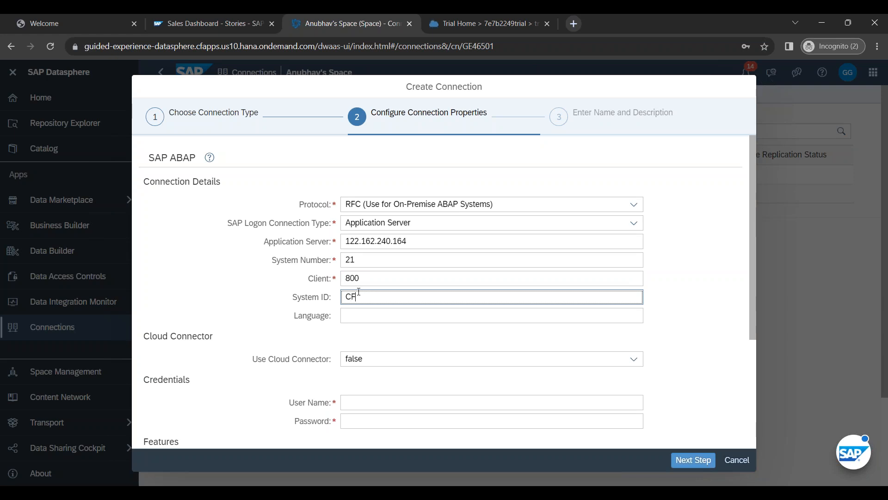
left_click(362, 313)
type("EN")
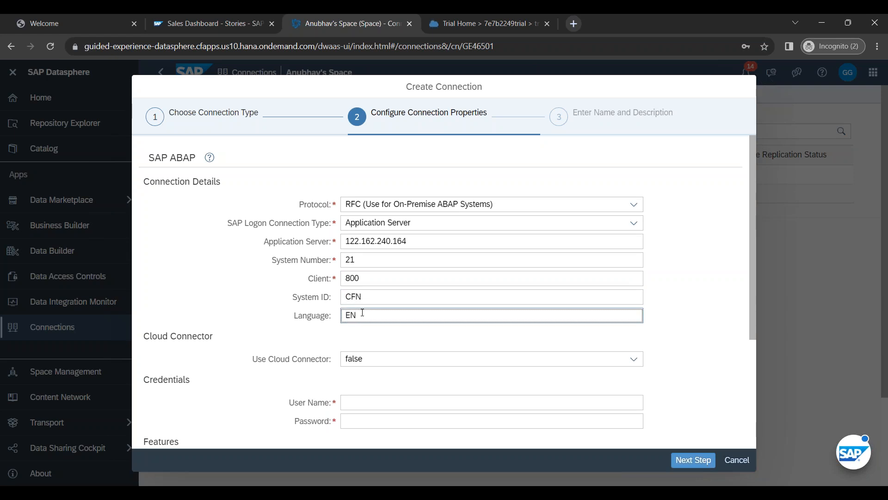
left_click_drag(143, 336, 213, 336)
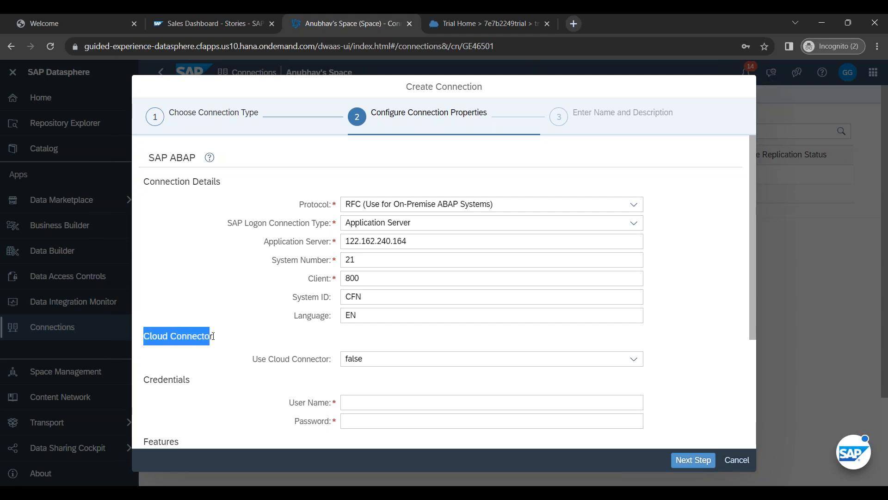
Step: Enable Use Cloud Connector with Default Location and separate virtual host and port
left_click(220, 340)
left_click(634, 359)
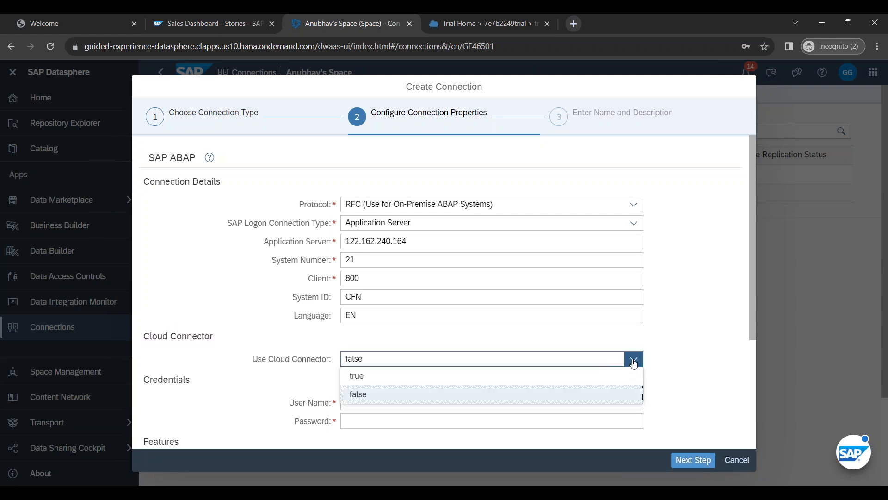
left_click(568, 380)
left_click(437, 383)
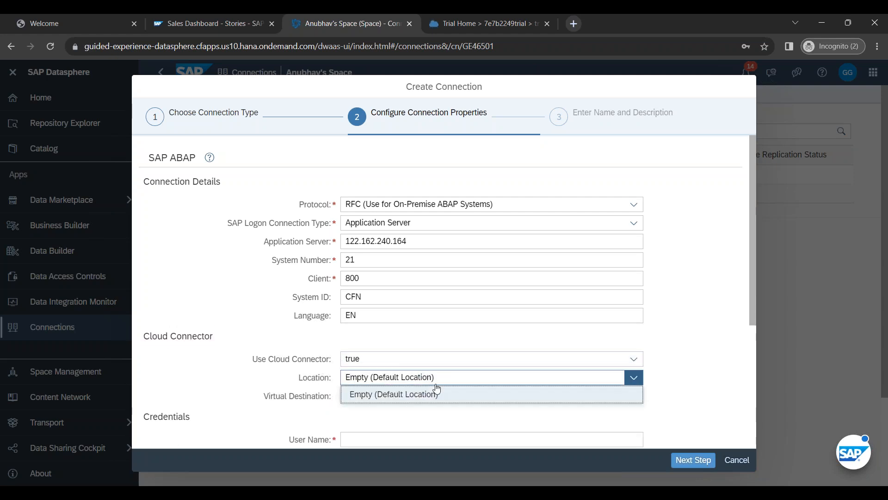
left_click(437, 391)
left_click(437, 398)
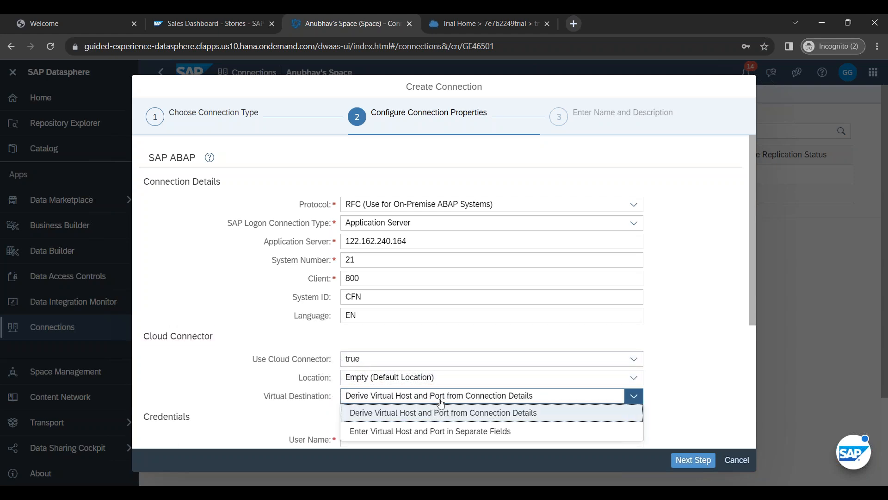
left_click(431, 428)
scroll(435, 403, "down", 4)
Step: Set virtual host anubhavtraining.s4.dev.com and virtual port 8021
left_click(365, 259)
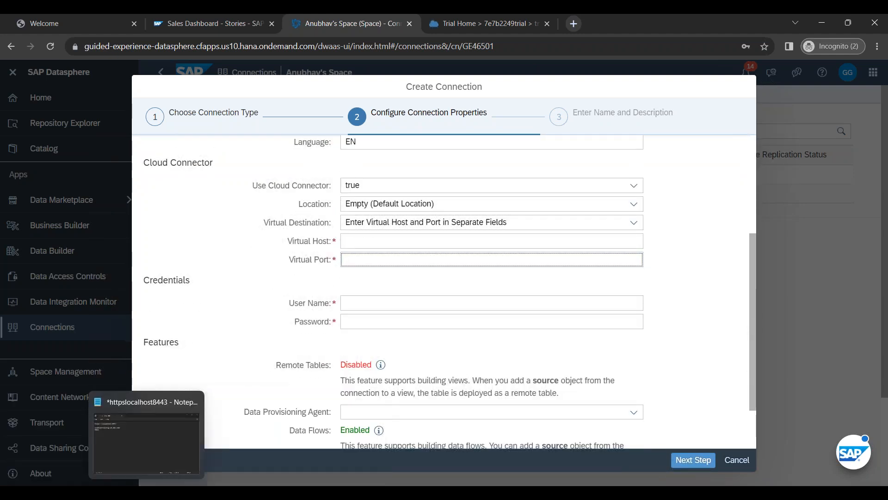
left_click(151, 462)
left_click_drag(394, 191, 260, 191)
key("ctrl+c")
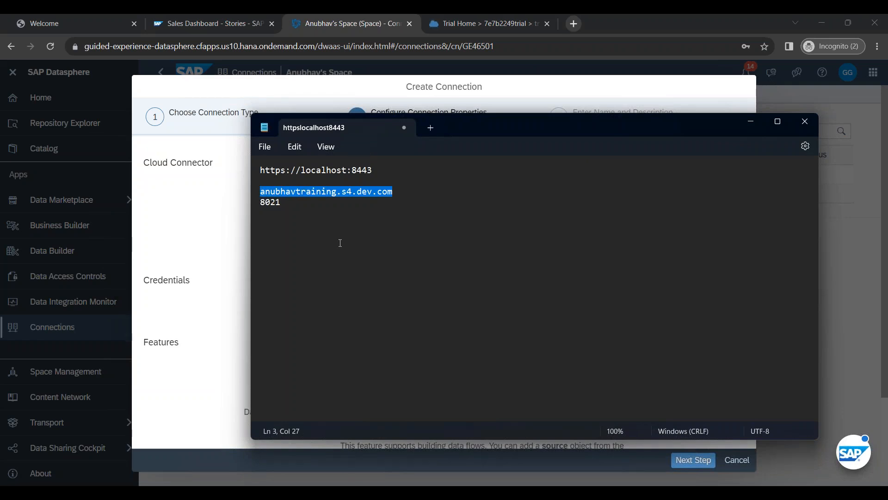
key("alt+Tab")
type("anubhavt")
key("ctrl+z")
left_click(361, 242)
key("ctrl+v")
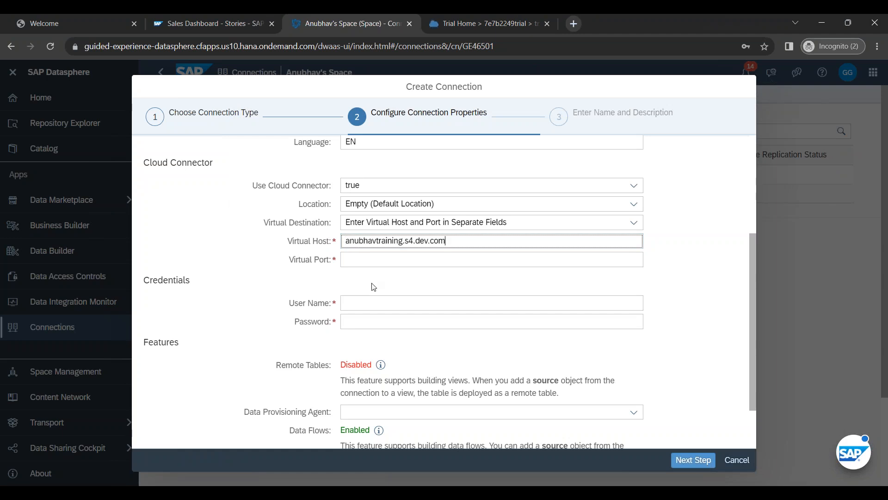
key("Tab")
type("8021")
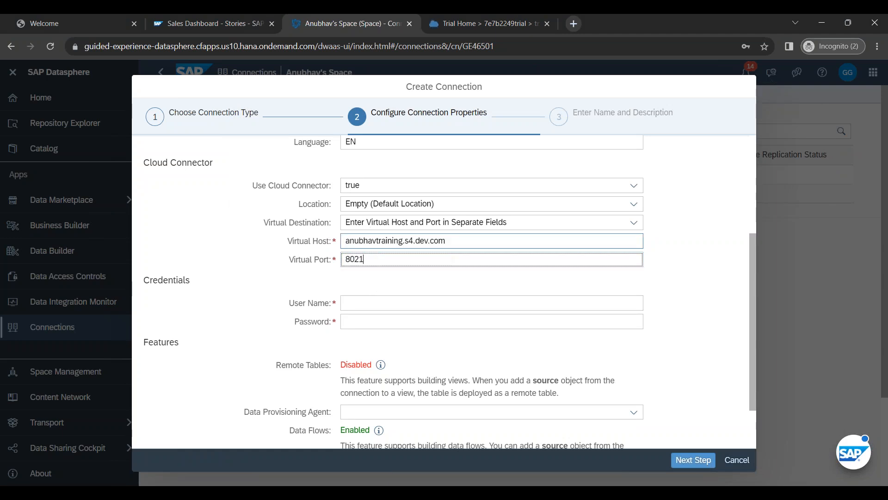
Step: Enter the ABAP user name and password credentials
left_click(354, 322)
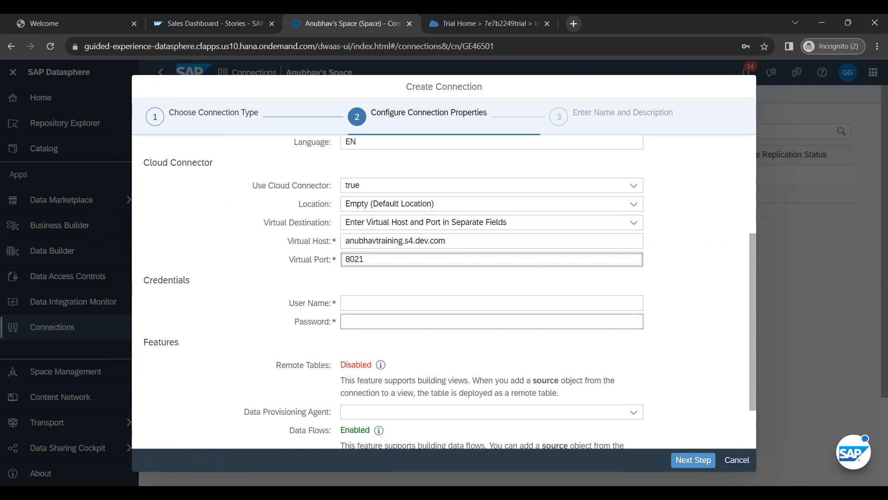
key("Escape")
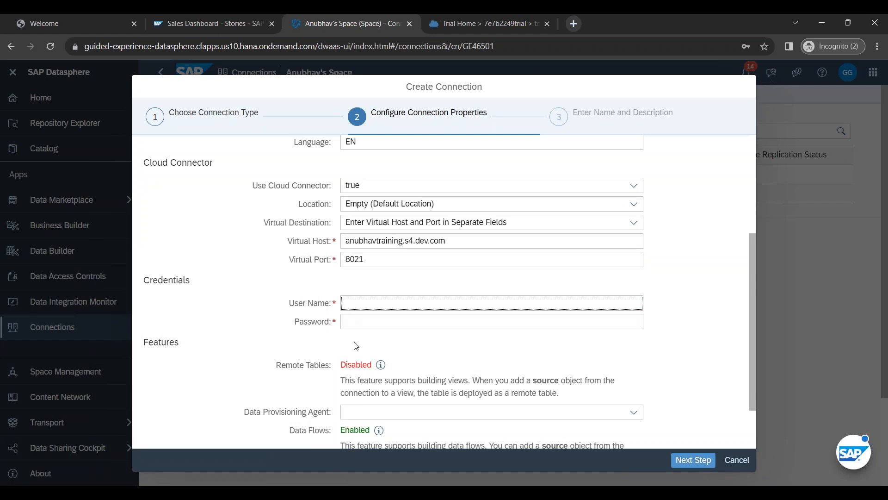
type("mob5")
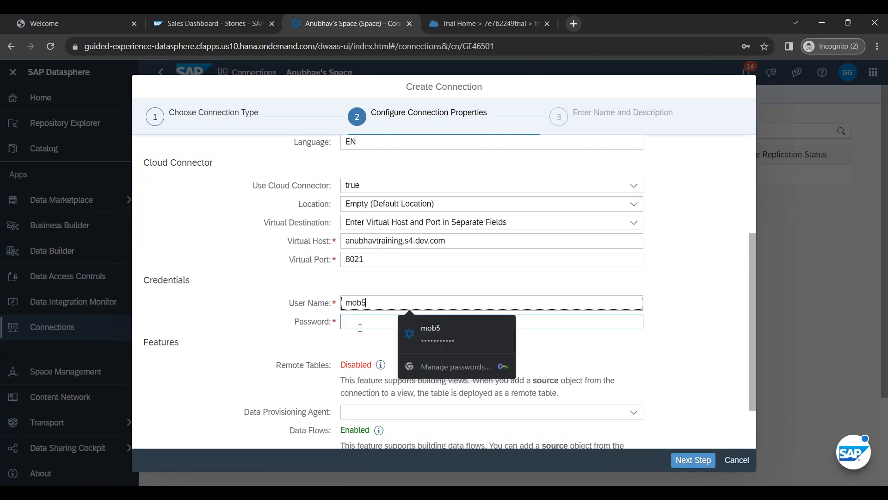
left_click(360, 327)
type("•••••••")
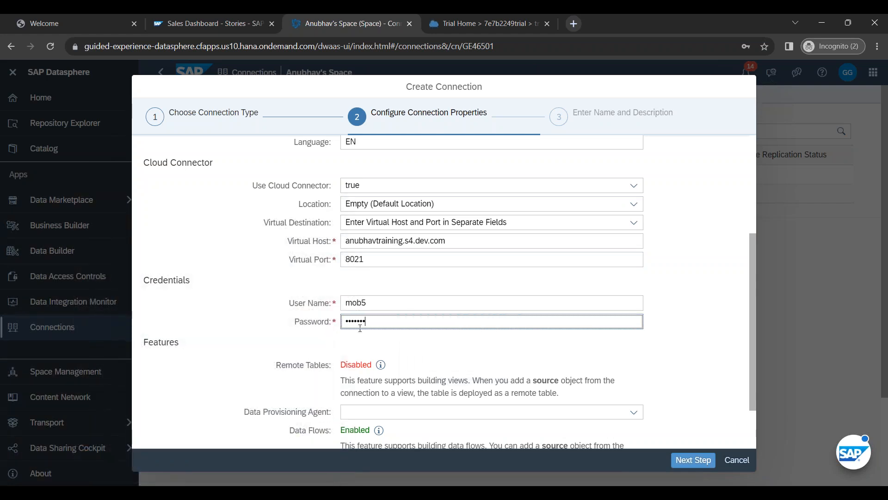
left_click(321, 351)
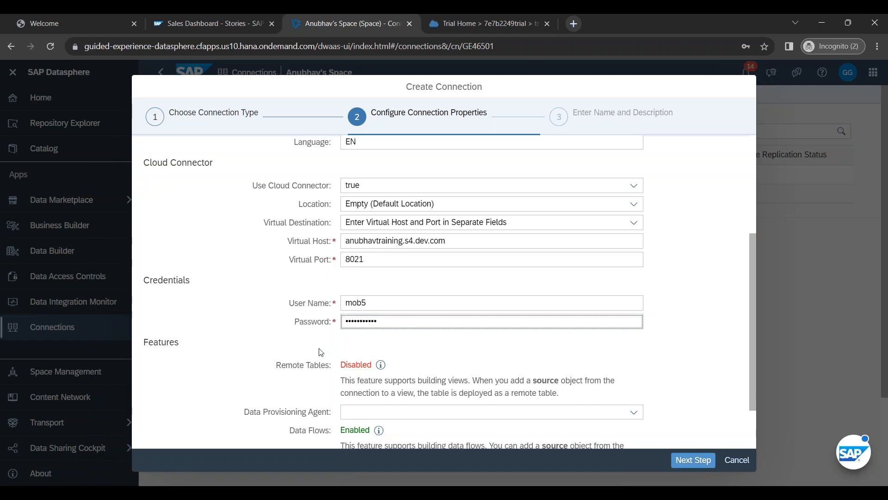
Step: Assign data provisioning agent DPGE2_DWC_US10 and leave streaming read off
scroll(390, 343, "down", 2)
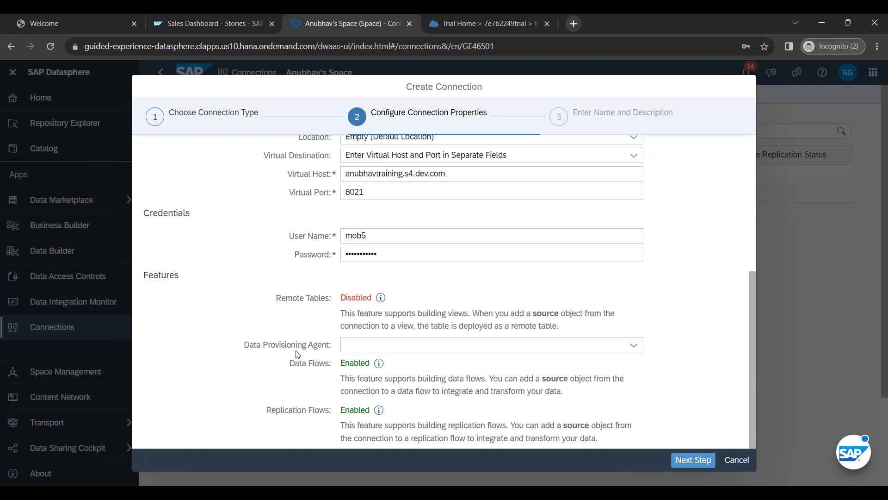
left_click(633, 346)
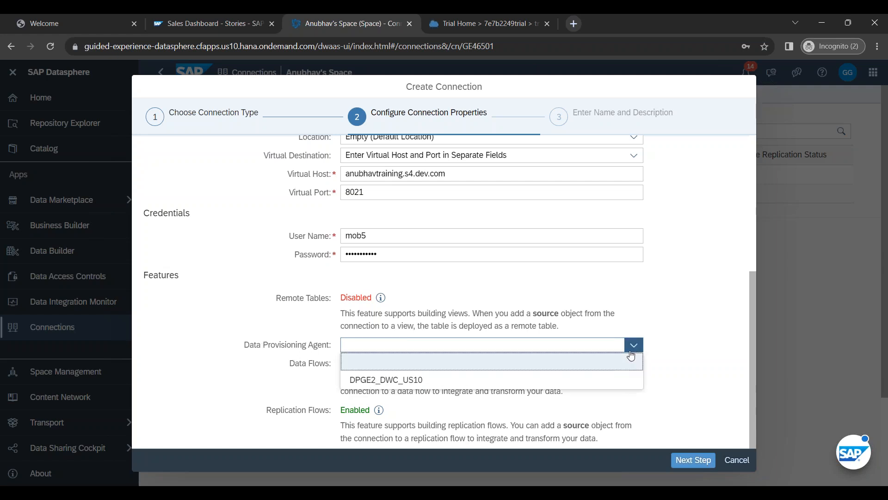
left_click(443, 381)
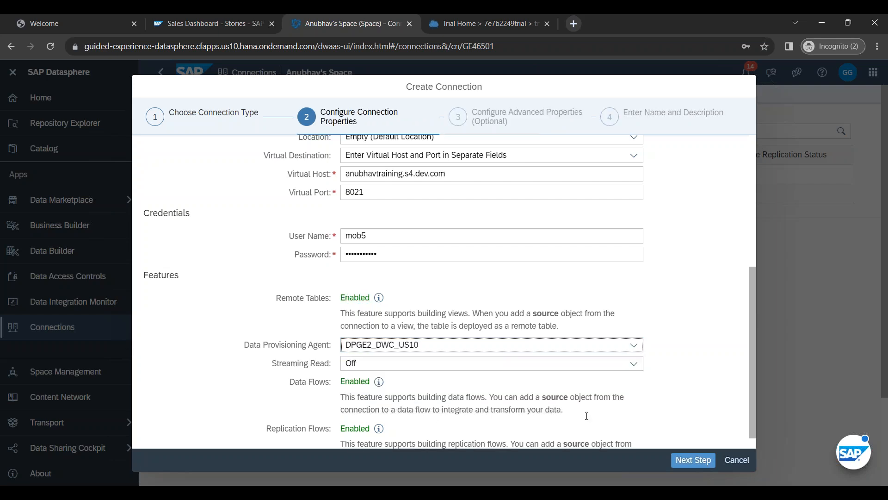
left_click_drag(276, 298, 330, 298)
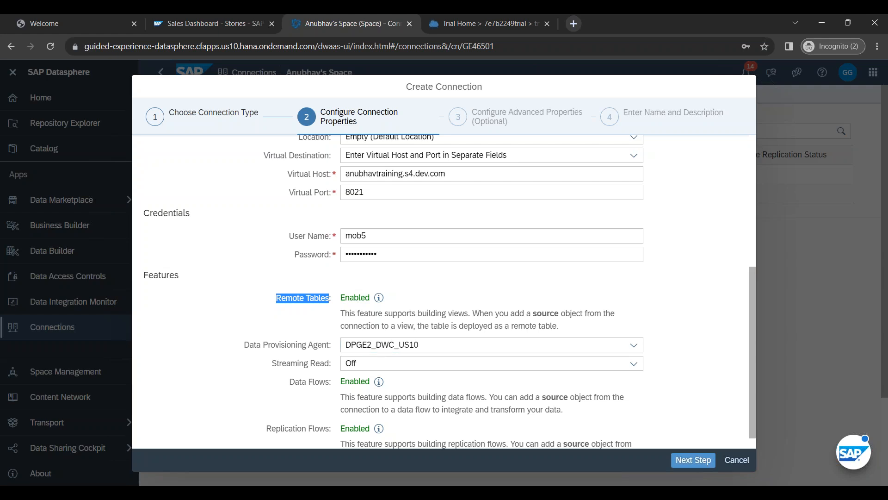
left_click(619, 363)
left_click(619, 385)
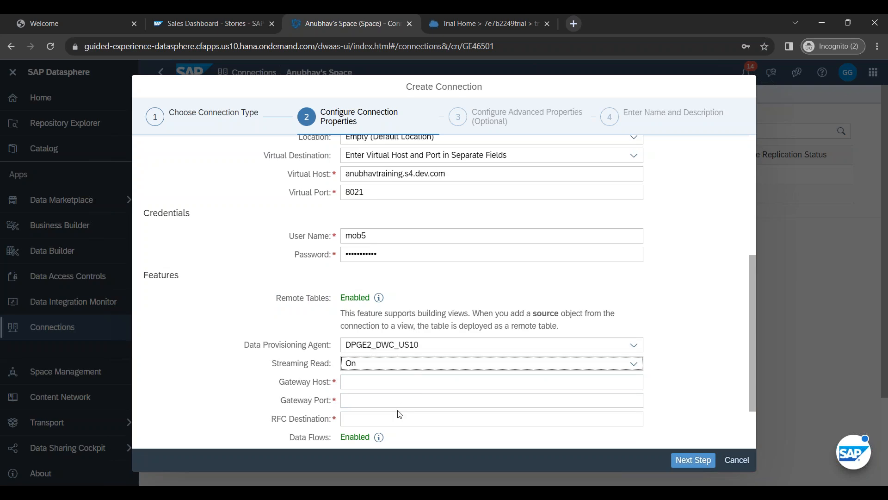
left_click(422, 366)
left_click(423, 397)
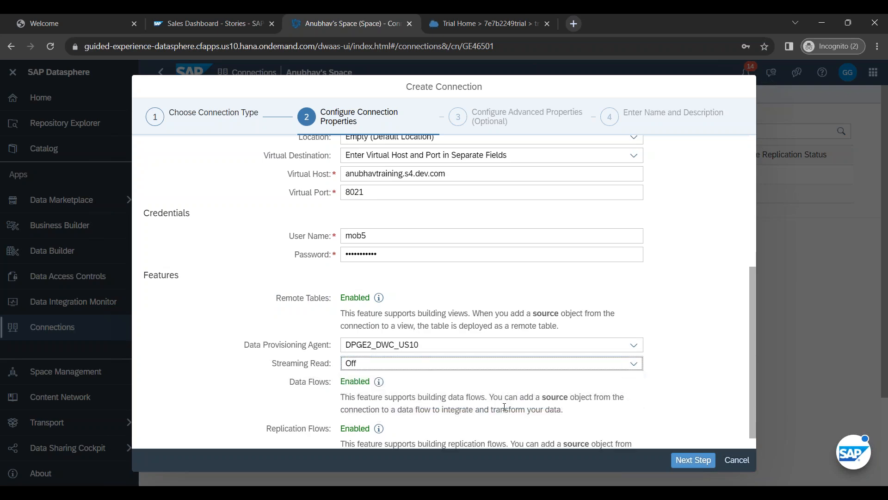
Step: Confirm Remote Tables, Data Flows and Replication Flows are enabled, then advance to advanced properties
scroll(503, 407, "down", 2)
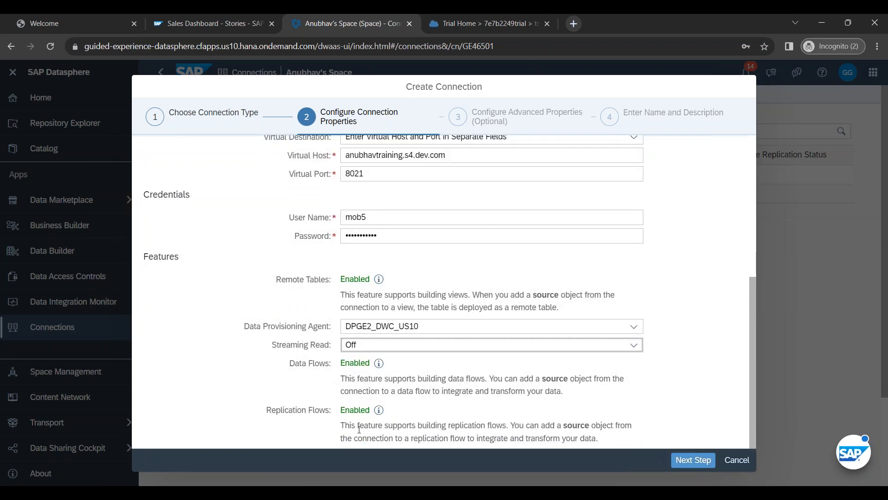
scroll(375, 434, "up", 6)
scroll(389, 407, "down", 6)
left_click_drag(278, 279, 330, 279)
double_click(355, 279)
double_click(363, 363)
left_click(295, 410)
double_click(355, 410)
left_click(448, 416)
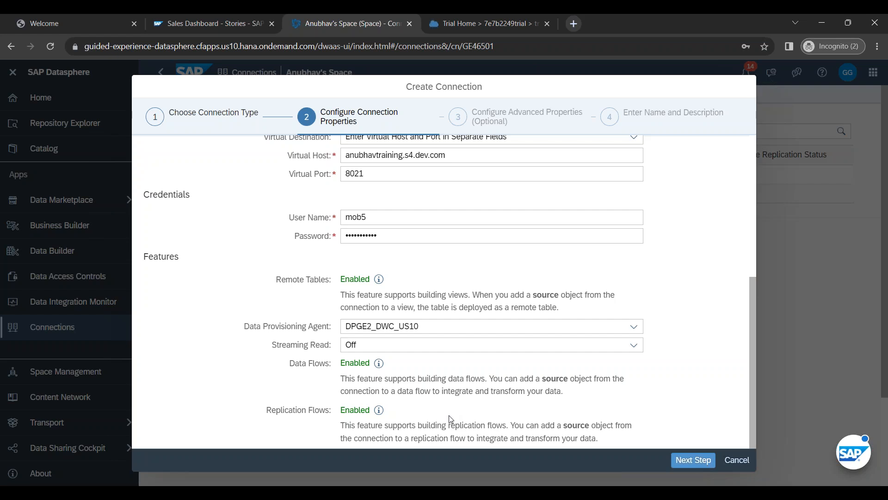
left_click(693, 459)
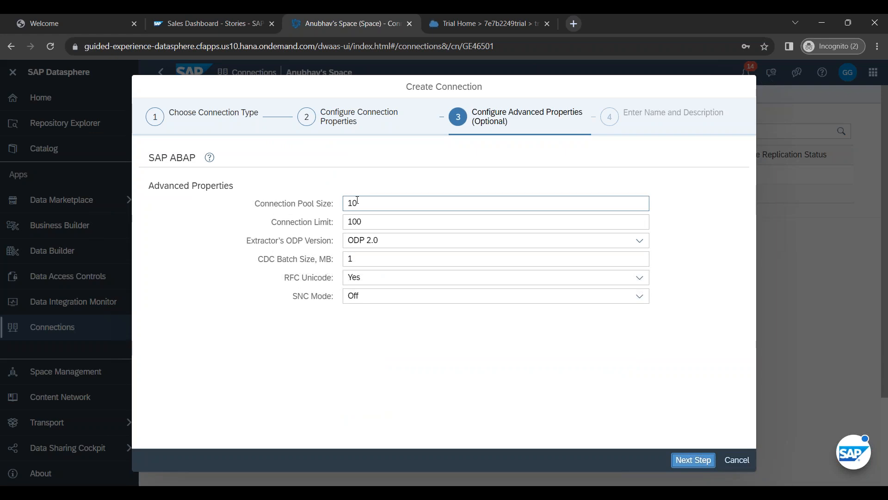
Step: Keep the advanced defaults, enter business name 'My Company S4HANA cum BW system' and a custom technical name
left_click(368, 221)
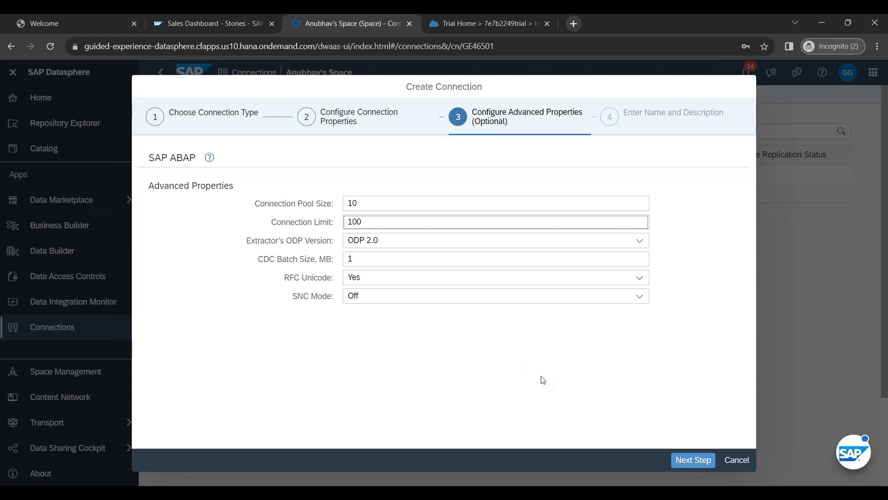
left_click(693, 460)
left_click(364, 204)
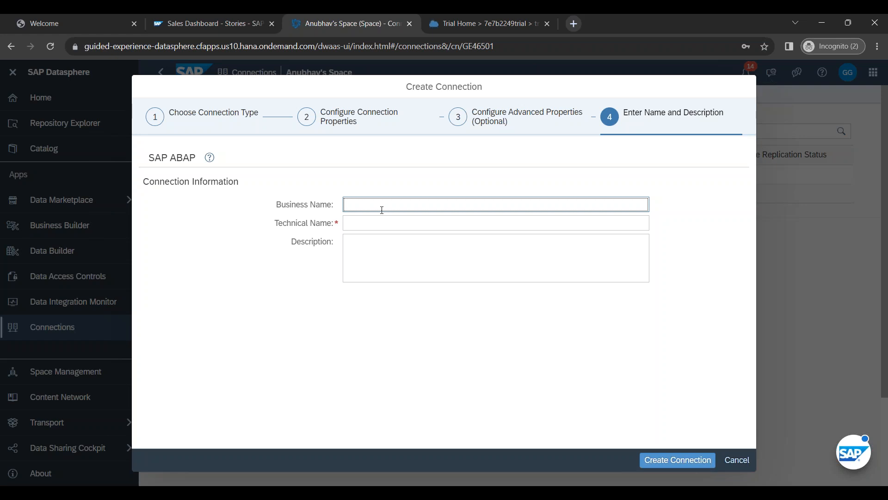
type("My Company S4HAN")
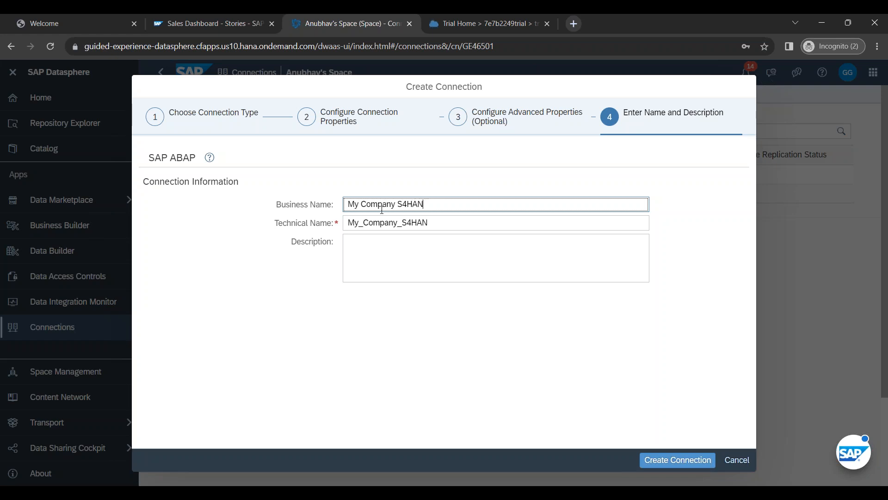
type("A cum BW system")
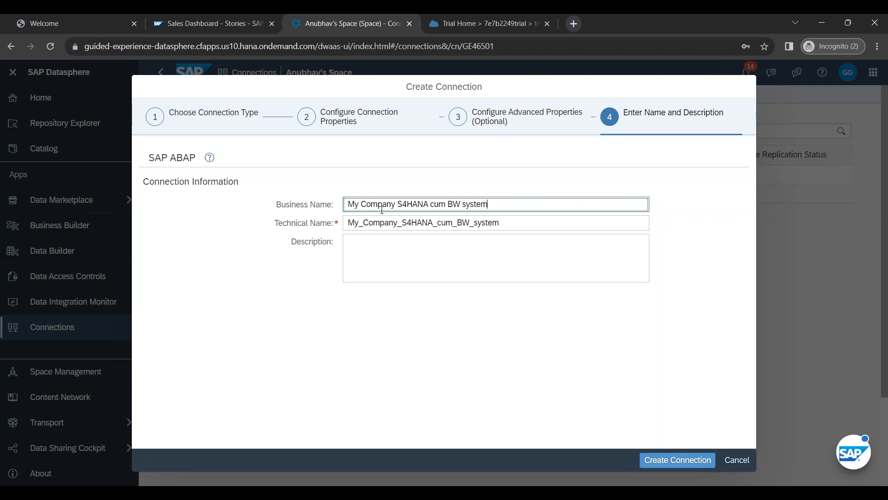
key("Tab")
key("BackSpace")
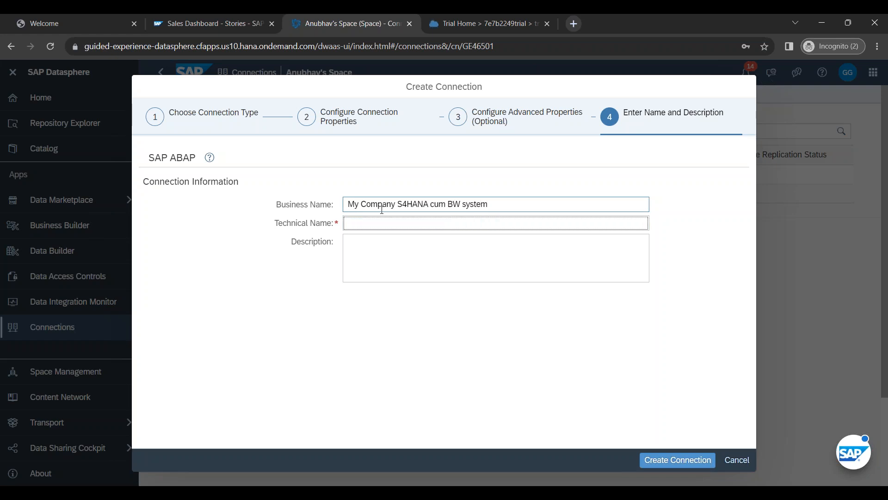
type("ANUBHAV_S4")
Step: Copy the business name into the Description and create the connection
left_click(518, 204)
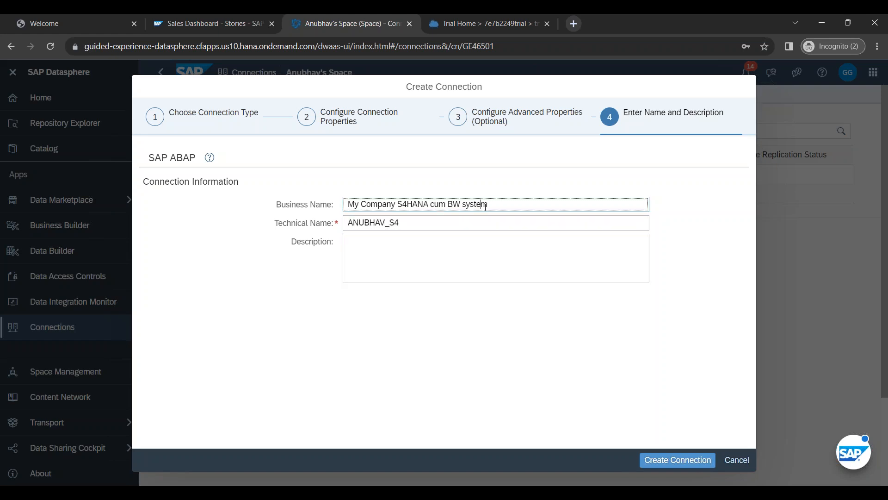
key("ctrl+a")
left_click(400, 251)
type("My Company S4HANA cum BW system")
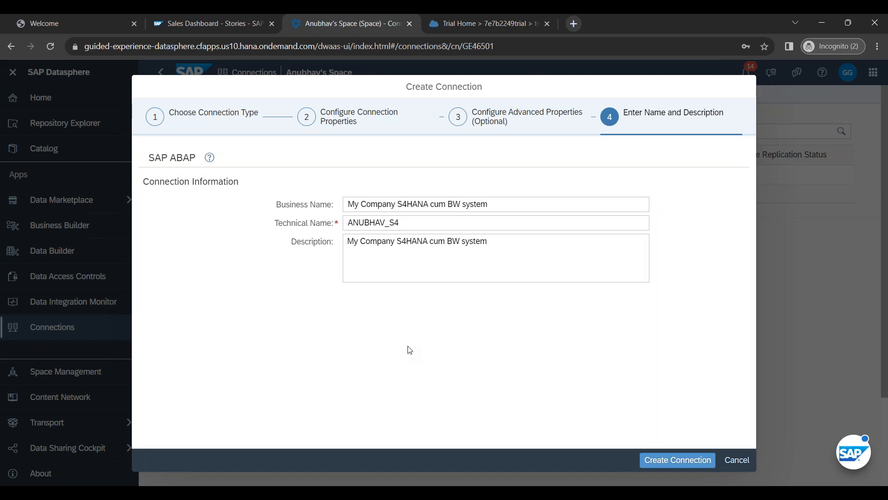
left_click(347, 223)
key("ctrl+a")
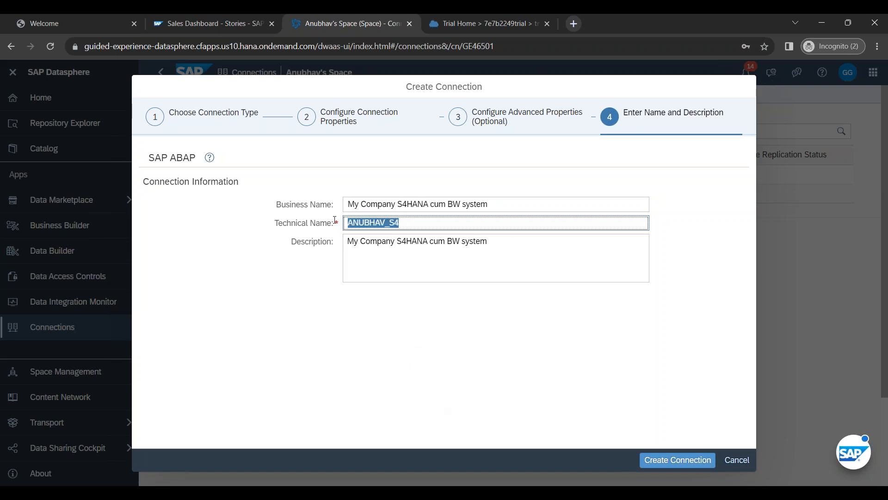
left_click(379, 345)
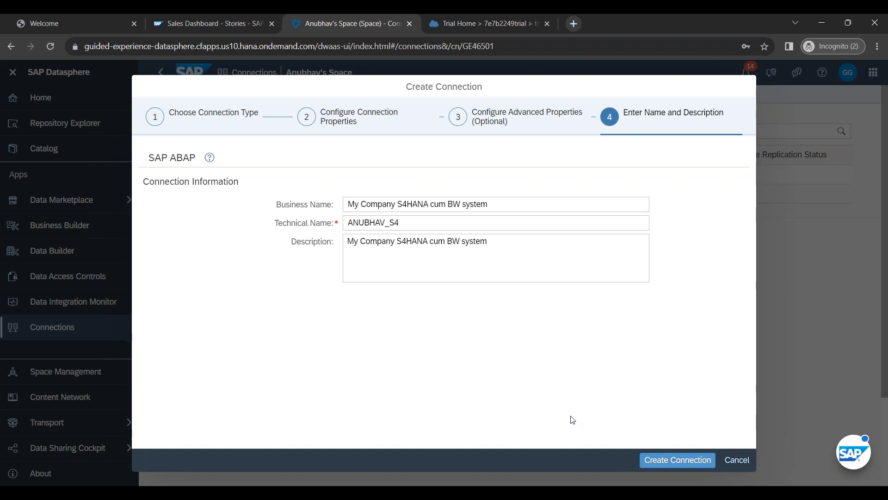
left_click(678, 461)
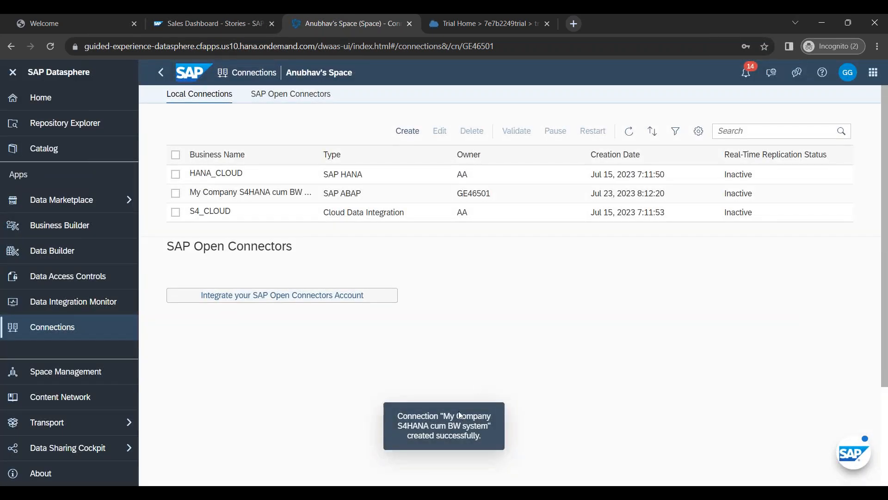
left_click_drag(399, 411, 487, 438)
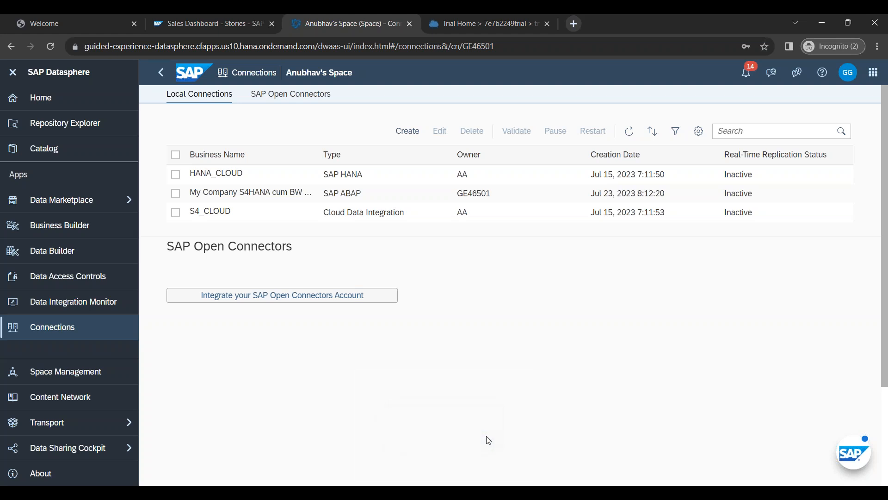
left_click_drag(725, 178, 754, 180)
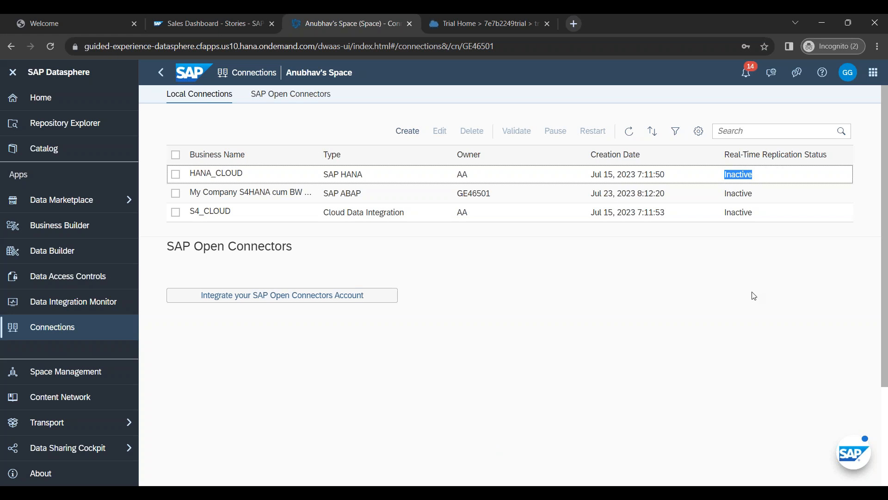
left_click(175, 193)
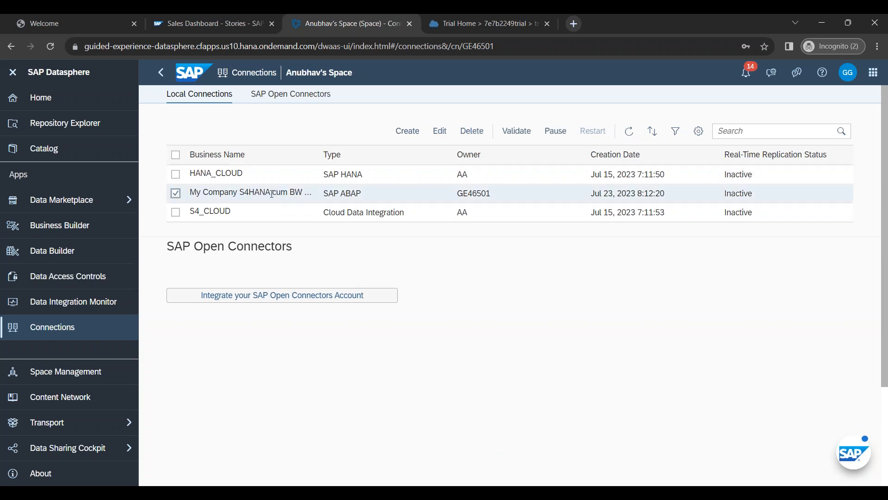
left_click_drag(456, 193, 491, 194)
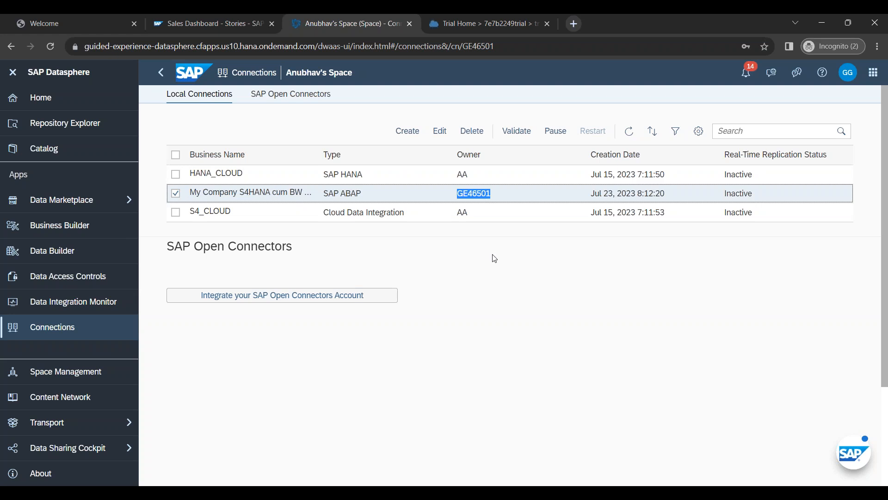
left_click(177, 194)
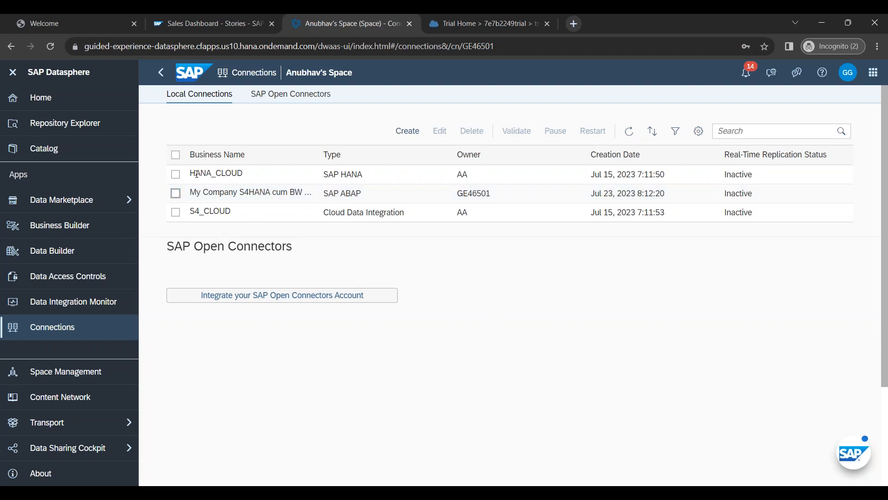
left_click(176, 174)
left_click(179, 216)
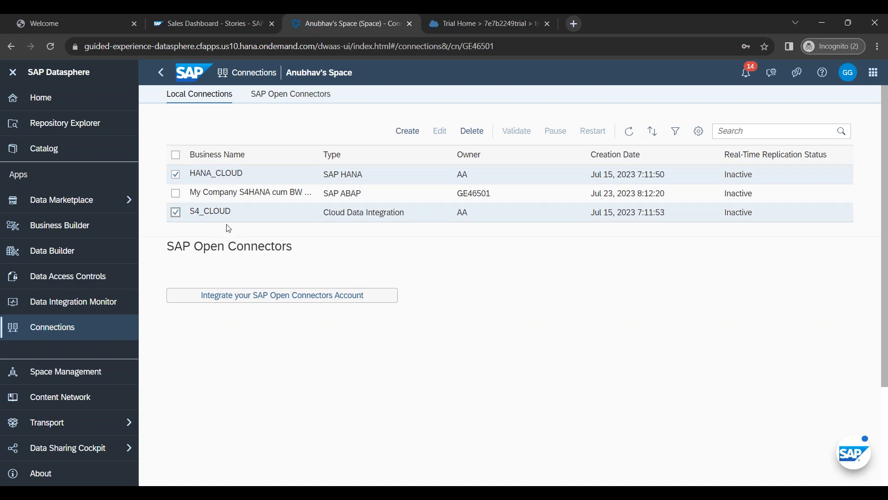
left_click(177, 211)
left_click(179, 179)
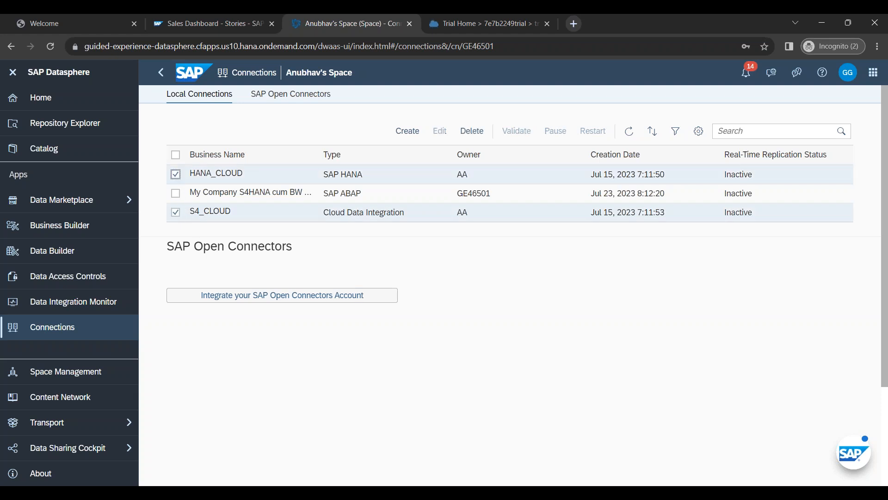
left_click(176, 211)
left_click(177, 174)
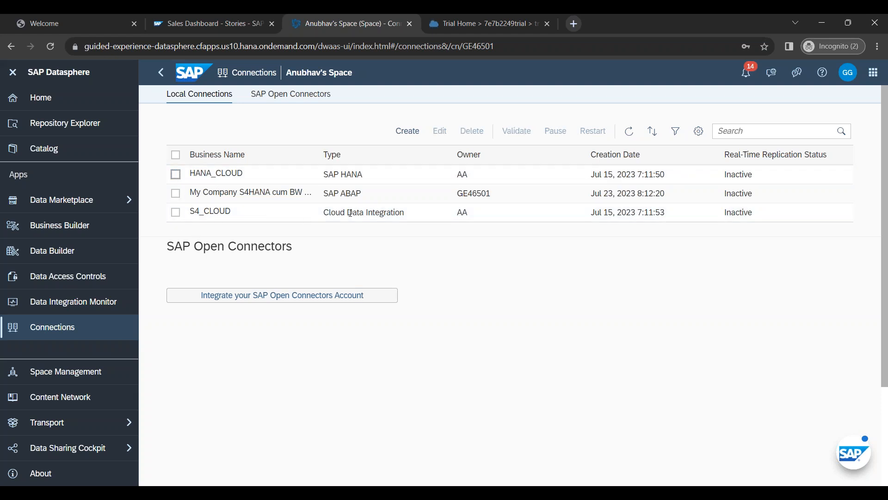
left_click_drag(327, 193, 359, 193)
left_click(488, 275)
Step: Sketch a BW box and three user figures labelled USR1, USR2 and USR3
mouse_move(505, 336)
left_mouse_down()
mouse_move(626, 307)
mouse_move(485, 343)
left_mouse_up()
mouse_move(535, 347)
left_mouse_down()
mouse_move(537, 357)
mouse_move(587, 341)
left_mouse_up()
left_click_drag(475, 250, 483, 267)
mouse_move(528, 237)
left_mouse_down()
mouse_move(531, 253)
mouse_move(547, 261)
left_mouse_up()
left_click_drag(568, 234, 596, 258)
left_click_drag(451, 239, 461, 237)
mouse_move(468, 234)
left_mouse_down()
mouse_move(462, 252)
mouse_move(477, 232)
mouse_move(483, 244)
left_mouse_up()
mouse_move(485, 231)
left_mouse_down()
mouse_move(490, 241)
mouse_move(511, 215)
mouse_move(515, 226)
mouse_move(532, 223)
mouse_move(536, 211)
mouse_move(547, 216)
left_mouse_up()
mouse_move(570, 211)
left_mouse_down()
mouse_move(576, 220)
mouse_move(581, 208)
mouse_move(583, 221)
left_mouse_up()
mouse_move(591, 221)
left_mouse_down()
mouse_move(597, 209)
mouse_move(610, 215)
left_mouse_up()
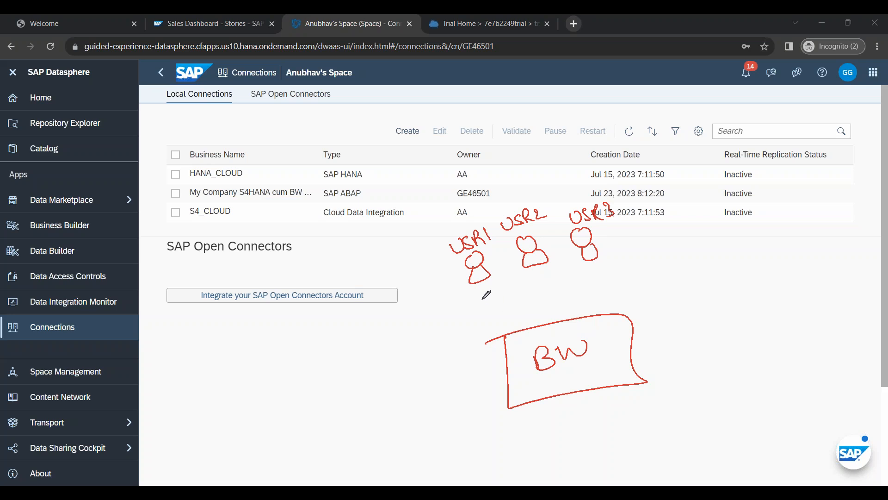
Step: Draw arrows from USR1–USR3 into the BW box, marking BX1, BX2 and BX3
mouse_move(516, 336)
left_mouse_down()
mouse_move(517, 347)
mouse_move(536, 345)
left_mouse_up()
mouse_move(481, 279)
left_mouse_down()
mouse_move(526, 321)
mouse_move(573, 333)
left_mouse_up()
mouse_move(573, 326)
left_mouse_down()
mouse_move(566, 333)
mouse_move(585, 330)
left_mouse_up()
mouse_move(548, 268)
left_mouse_down()
mouse_move(574, 316)
mouse_move(579, 309)
left_mouse_up()
mouse_move(590, 262)
left_mouse_down()
mouse_move(598, 258)
mouse_move(602, 309)
left_mouse_up()
left_click_drag(600, 319, 602, 326)
left_click_drag(606, 318, 607, 325)
left_click_drag(616, 316, 620, 326)
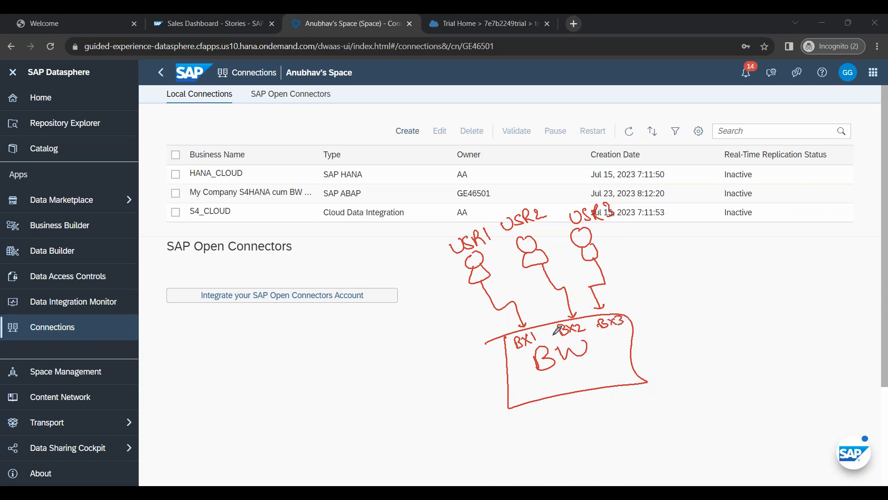
Step: Add C1, C2 and C3 client labels above the users and circle them together
left_click_drag(446, 203, 453, 226)
left_click_drag(428, 188, 425, 199)
mouse_move(433, 187)
left_mouse_down()
mouse_move(439, 199)
mouse_move(499, 215)
left_mouse_up()
mouse_move(485, 169)
left_mouse_down()
mouse_move(484, 184)
mouse_move(505, 181)
left_mouse_up()
left_click_drag(558, 173, 572, 200)
mouse_move(555, 157)
left_mouse_down()
mouse_move(553, 165)
mouse_move(565, 162)
left_mouse_up()
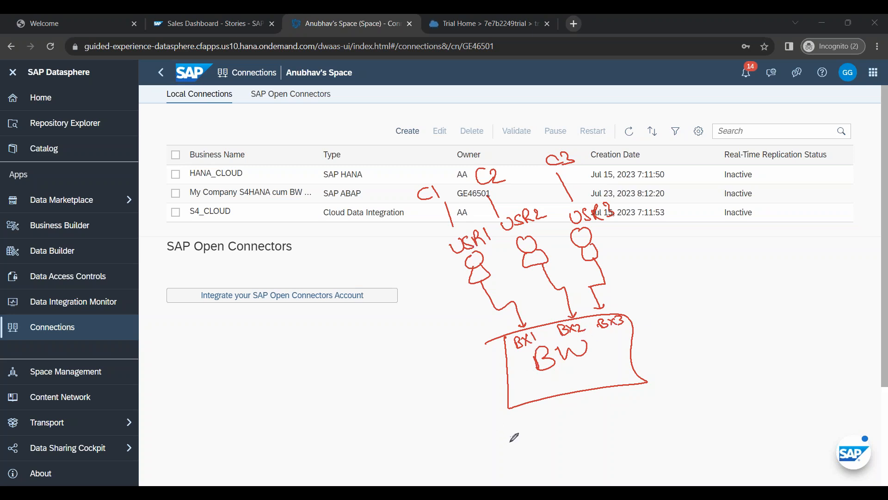
left_click_drag(462, 169, 387, 223)
Step: Draw arrows into BW labelled D 001 and Q 003, sourced from circled C1 and C2
left_click_drag(553, 375, 577, 370)
left_click_drag(543, 381, 570, 377)
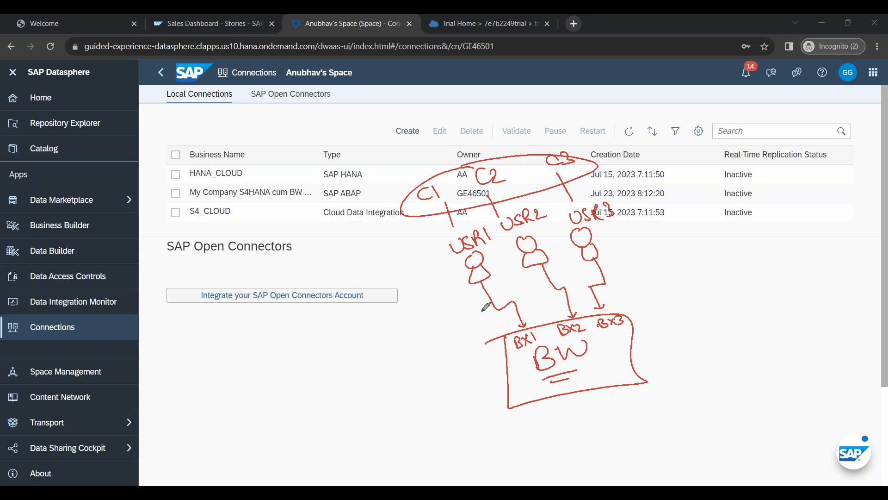
left_click_drag(420, 377, 496, 357)
left_click_drag(475, 354, 485, 370)
mouse_move(434, 411)
left_mouse_down()
mouse_move(487, 398)
mouse_move(488, 406)
left_mouse_up()
mouse_move(458, 346)
left_mouse_down()
mouse_move(463, 356)
mouse_move(477, 355)
left_mouse_up()
mouse_move(473, 388)
left_mouse_down()
mouse_move(467, 396)
mouse_move(479, 391)
mouse_move(487, 401)
left_mouse_up()
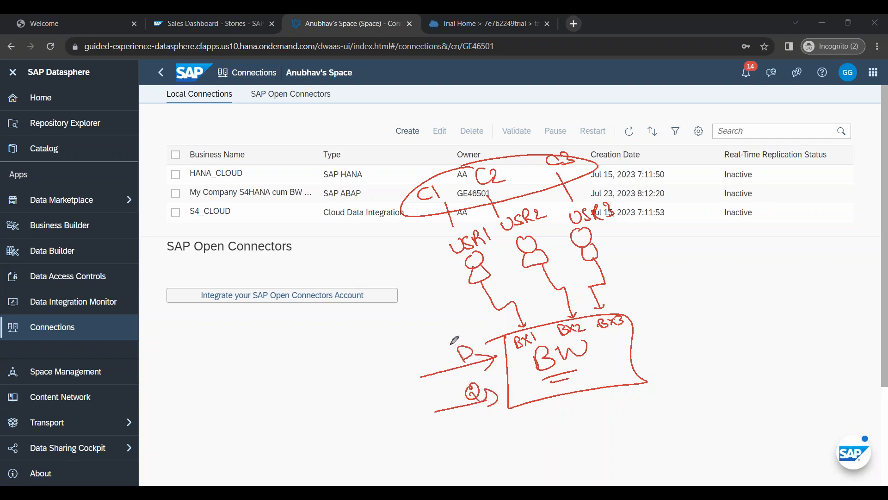
left_click_drag(449, 339, 457, 337)
left_click_drag(465, 335, 467, 341)
left_click_drag(475, 414, 493, 418)
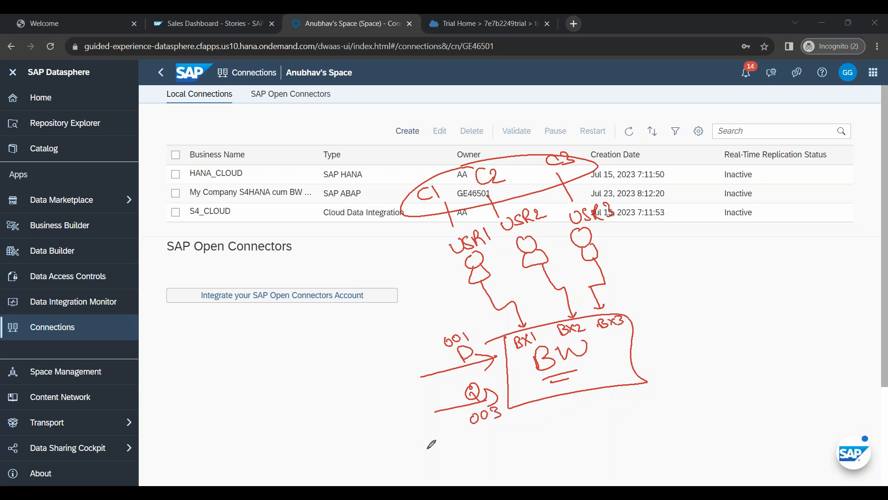
mouse_move(401, 365)
left_mouse_down()
mouse_move(409, 392)
mouse_move(405, 362)
left_mouse_up()
mouse_move(393, 380)
left_mouse_down()
mouse_move(407, 384)
mouse_move(410, 409)
mouse_move(440, 407)
left_mouse_up()
mouse_move(414, 418)
left_mouse_down()
mouse_move(411, 429)
mouse_move(437, 425)
left_mouse_up()
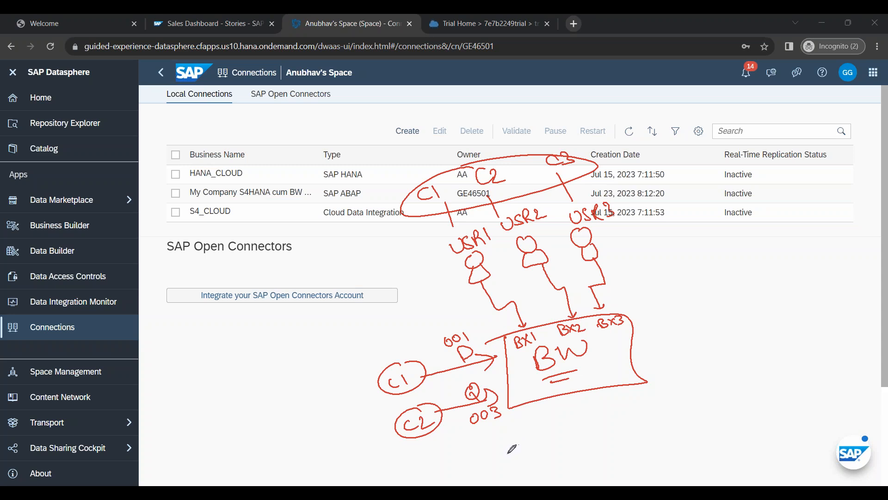
Step: Sketch an extra USR figure with arrows to BW, then clear all drawings from the pen menu
left_click_drag(524, 230, 538, 228)
left_click_drag(599, 225, 614, 222)
mouse_move(276, 317)
left_mouse_down()
mouse_move(282, 311)
mouse_move(289, 326)
mouse_move(258, 302)
mouse_move(281, 296)
mouse_move(291, 307)
left_mouse_up()
left_click_drag(254, 272, 240, 279)
mouse_move(306, 325)
left_mouse_down()
mouse_move(437, 294)
mouse_move(485, 331)
left_mouse_up()
mouse_move(285, 374)
left_mouse_down()
mouse_move(302, 359)
mouse_move(313, 366)
left_mouse_up()
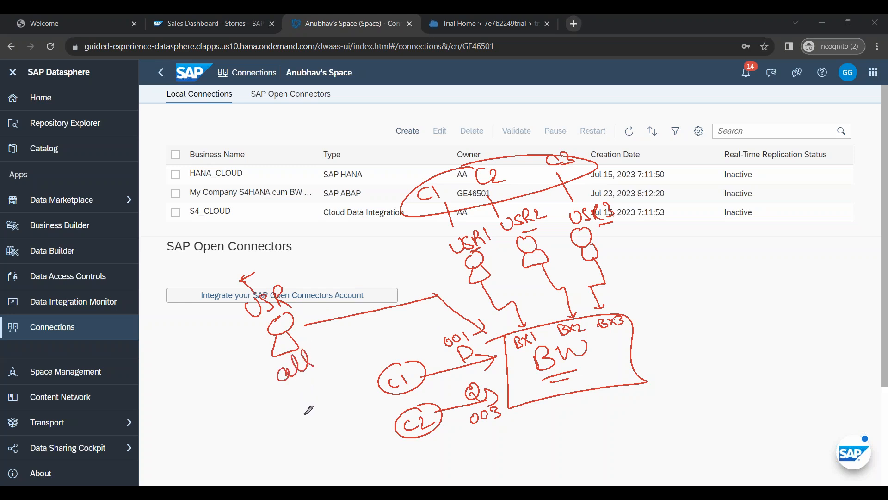
mouse_move(222, 365)
left_mouse_down()
mouse_move(260, 350)
mouse_move(254, 359)
left_mouse_up()
mouse_move(183, 384)
left_mouse_down()
mouse_move(175, 391)
mouse_move(198, 390)
left_mouse_up()
left_click_drag(203, 354, 169, 367)
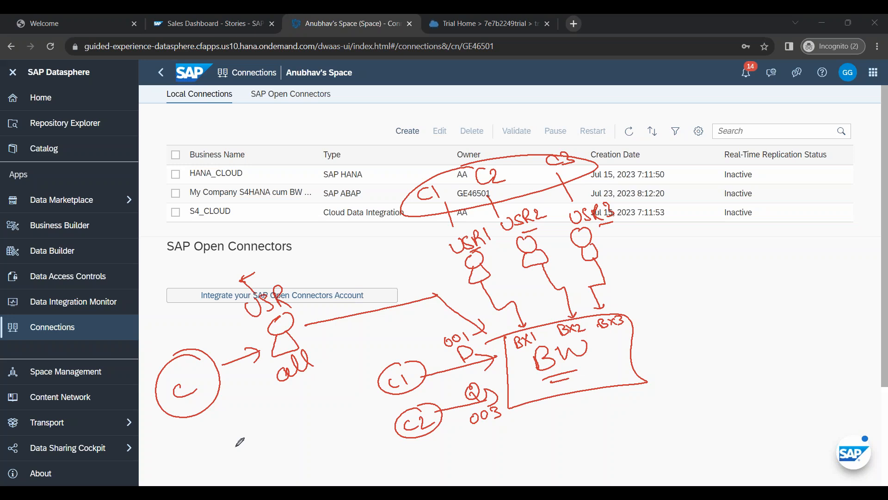
left_click(303, 376)
left_click(314, 393)
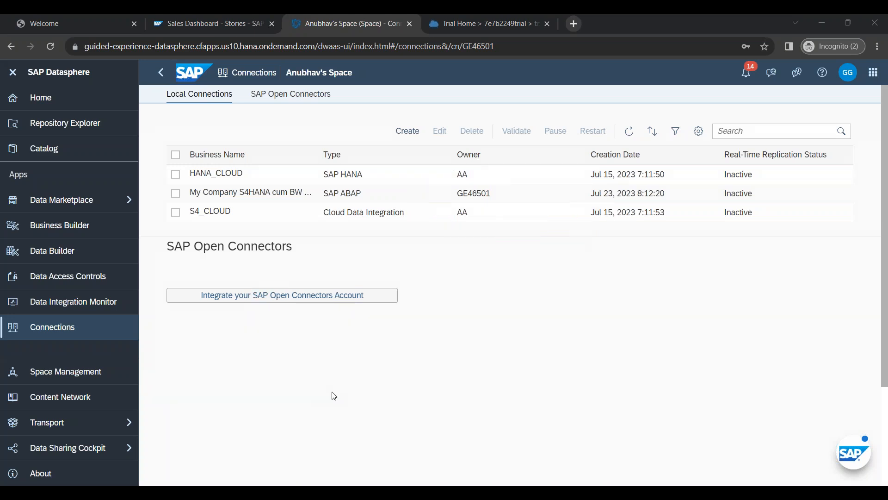
Step: Switch to the PowerPoint deck and scroll through the slides
left_click(367, 285)
left_click(277, 485)
scroll(278, 384, "up", 4)
scroll(278, 384, "up", 6)
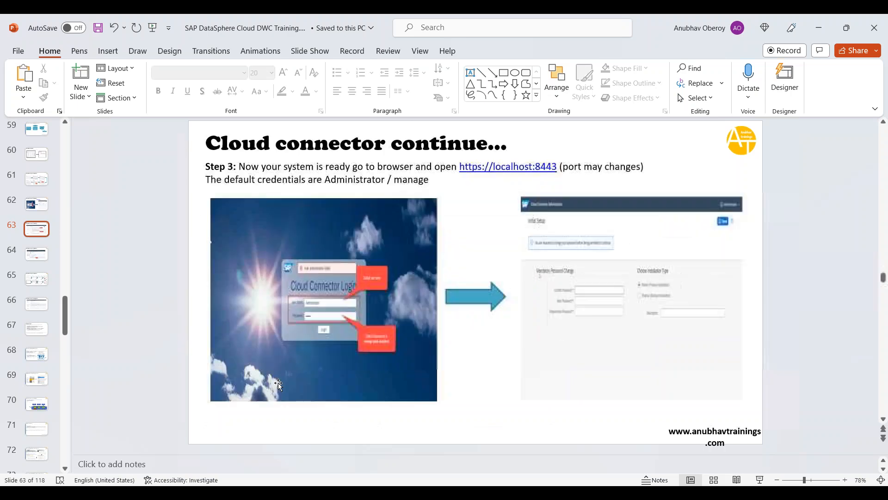
scroll(278, 384, "down", 2)
scroll(279, 383, "up", 2)
scroll(279, 384, "down", 1)
scroll(280, 383, "down", 1)
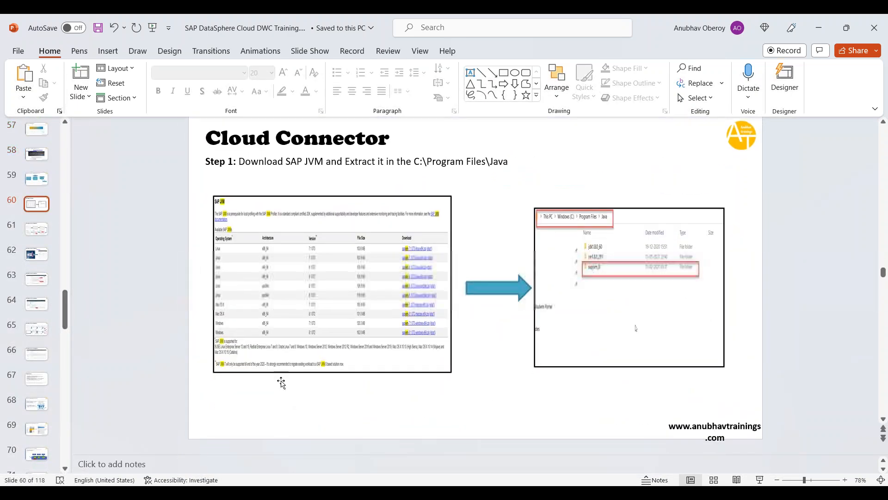
scroll(280, 383, "up", 2)
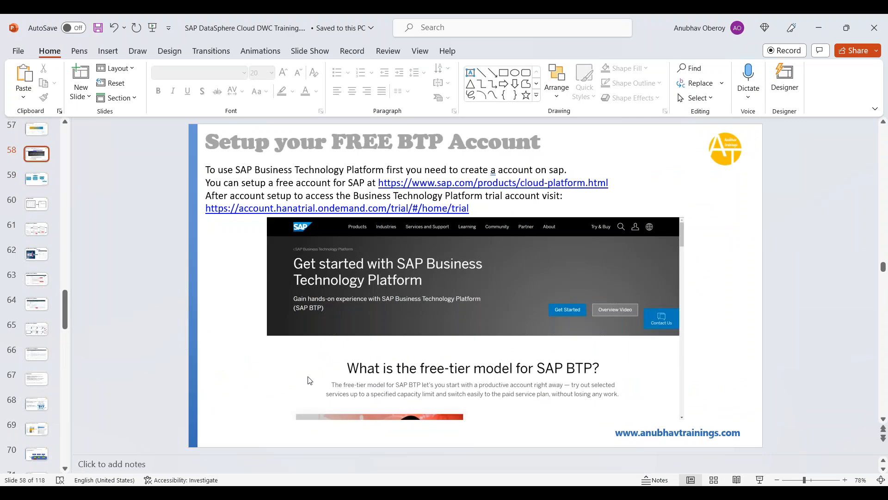
scroll(309, 379, "up", 2)
Step: Inspect the SCC cylinder, SAP On-premise System shape and Internet/Intranet divider on the diagram slide
left_click(464, 281)
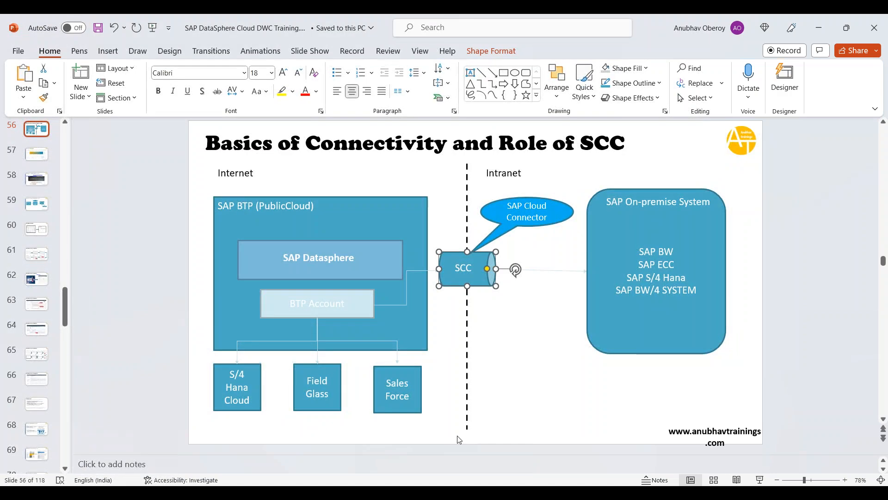
left_click(510, 411)
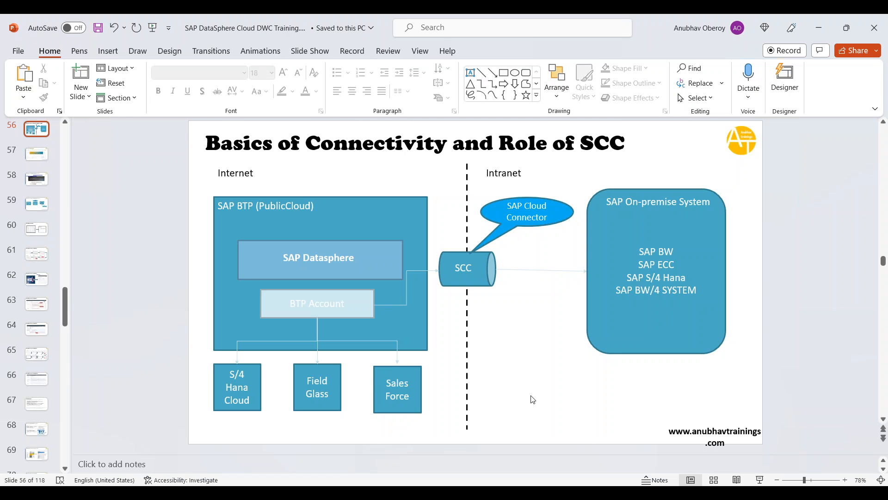
left_click(622, 305)
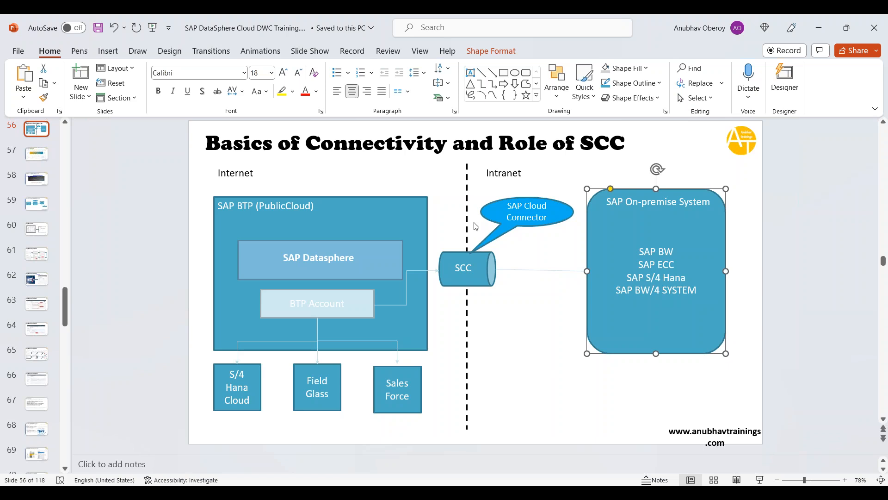
left_click(469, 191)
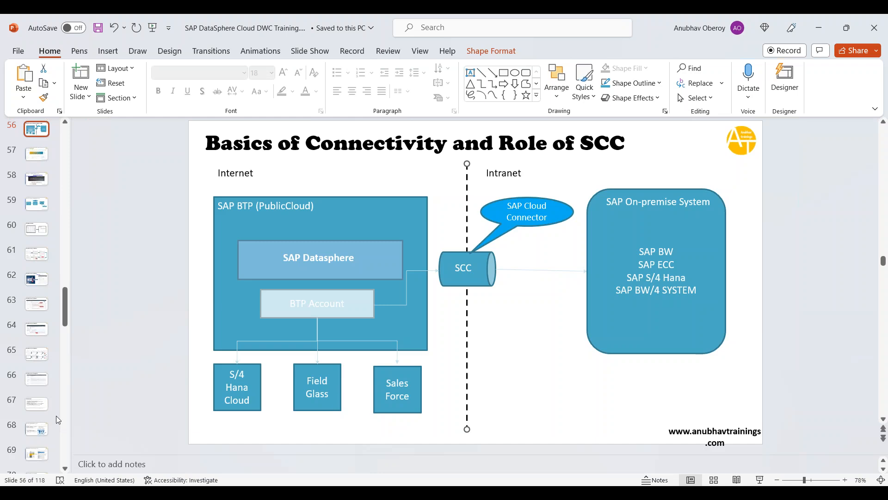
scroll(49, 403, "down", 3)
scroll(48, 404, "down", 1)
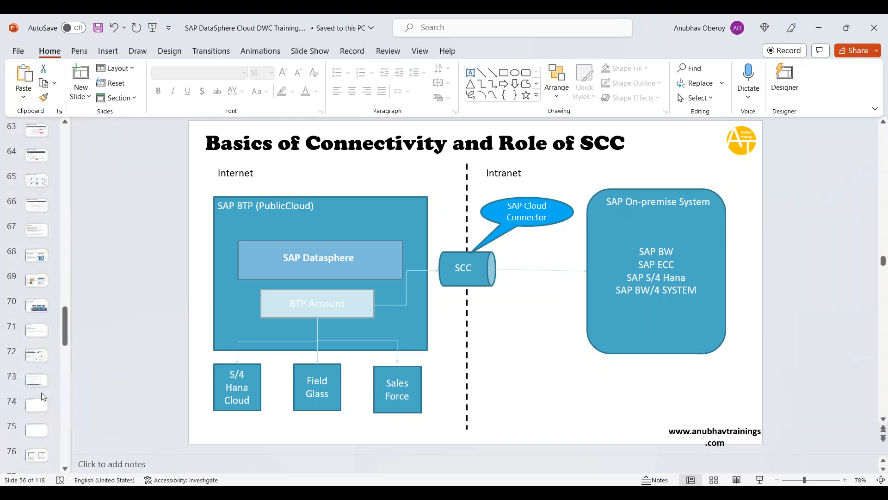
Step: Insert a new blank slide 68 after the Server Access slide
left_click(39, 381)
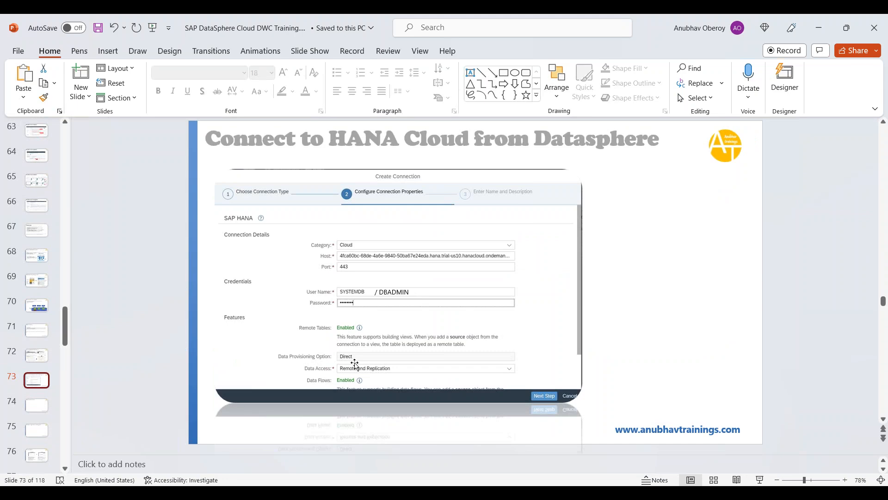
left_click(43, 206)
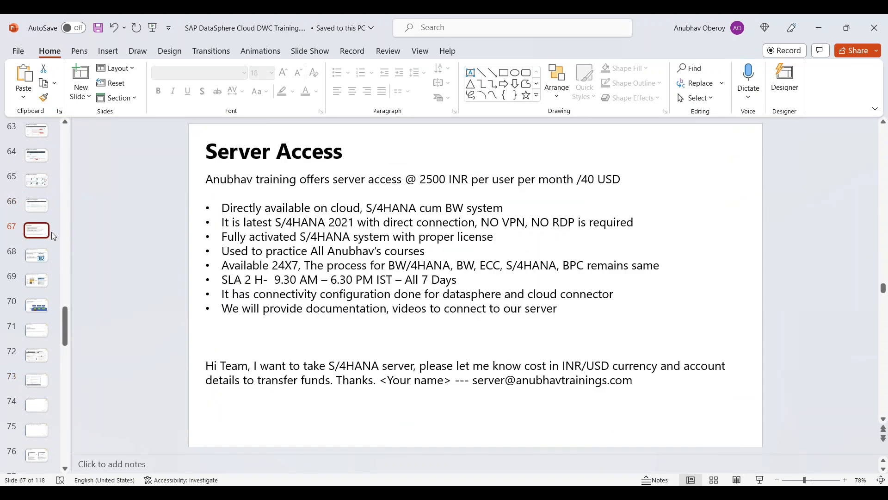
right_click(41, 244)
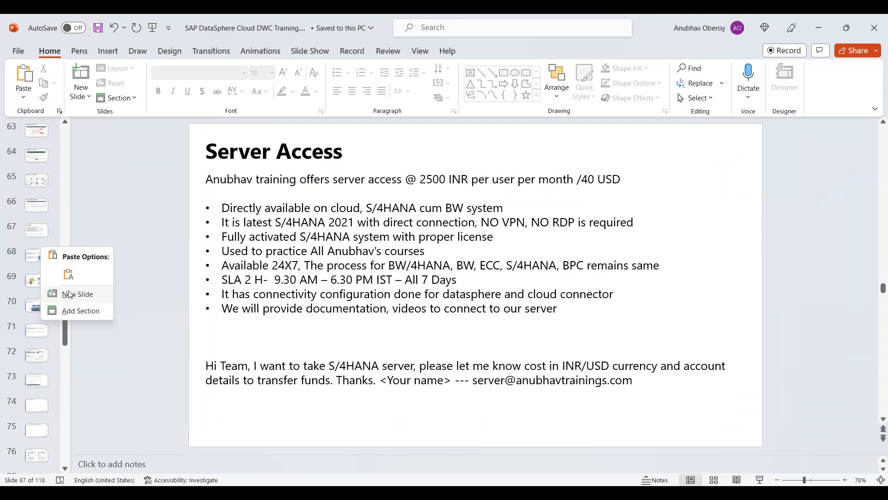
left_click(78, 294)
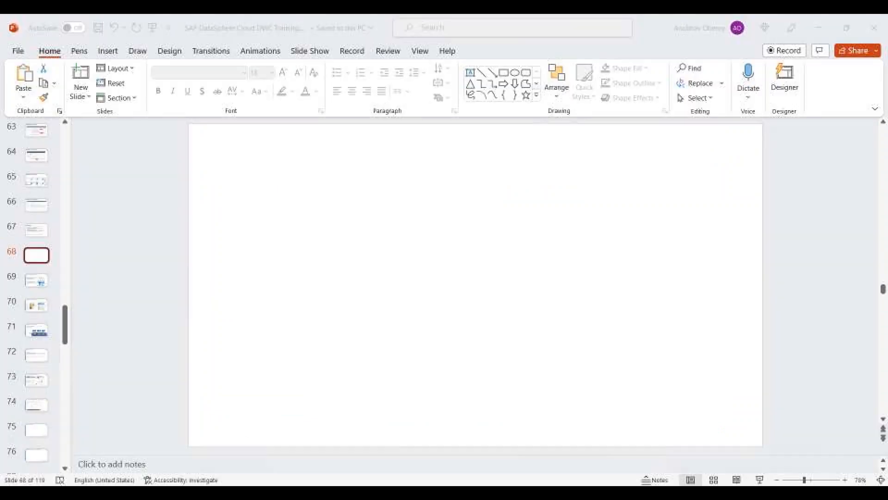
Step: Back in Datasphere, open the My Company S4HANA cum BW system connection for editing
mouse_move(259, 483)
left_click(270, 447)
mouse_move(194, 482)
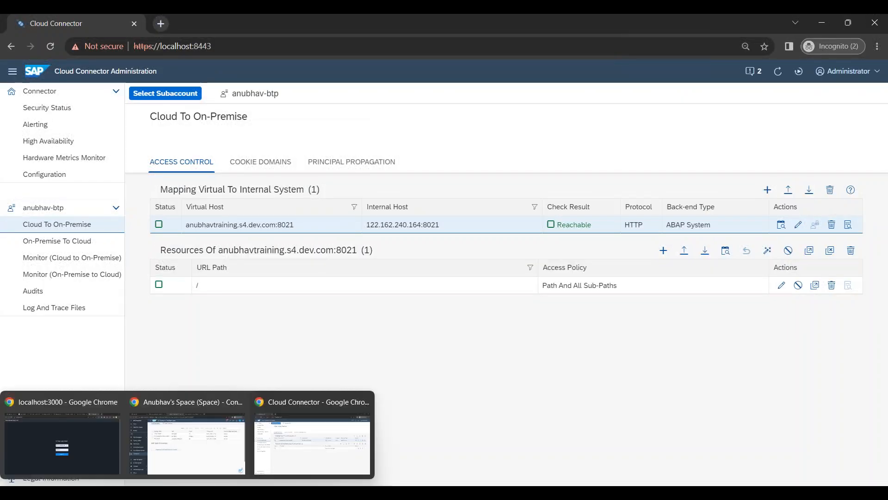
left_click(209, 436)
left_click(175, 193)
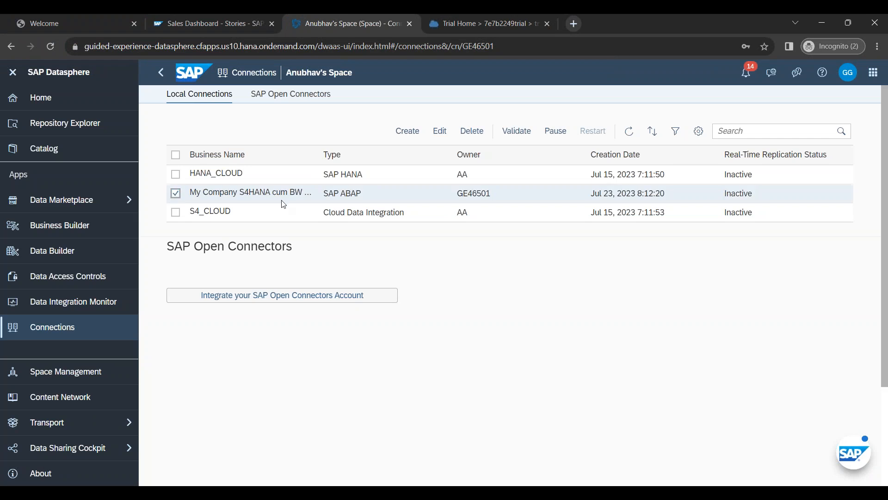
left_click(440, 130)
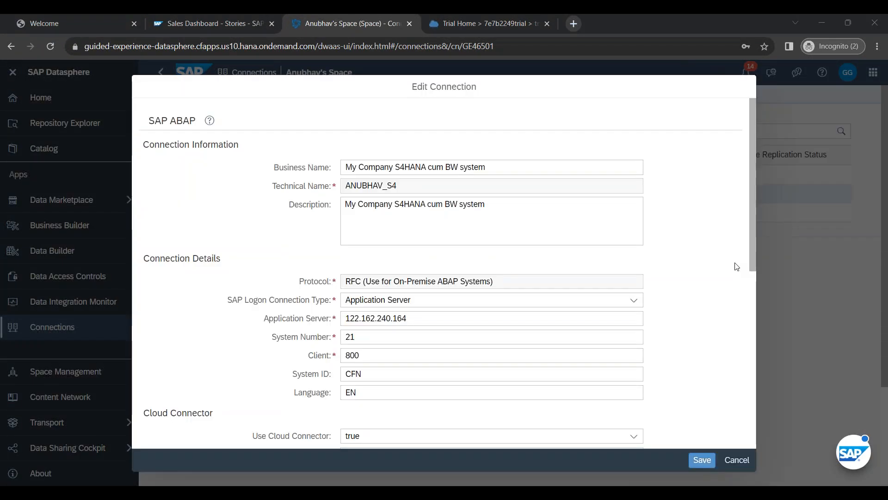
Step: Capture the full Edit Connection form as a scrolling screenshot and paste it onto slide 68
key("Print")
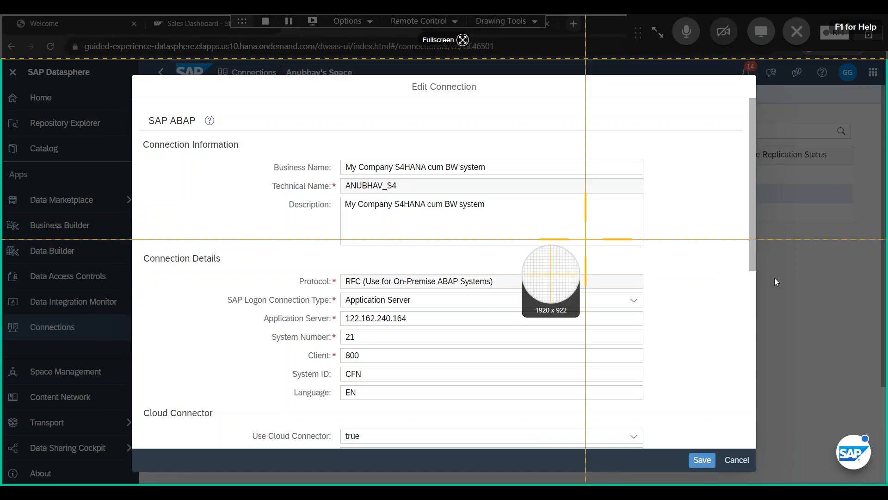
left_click_drag(137, 78, 717, 447)
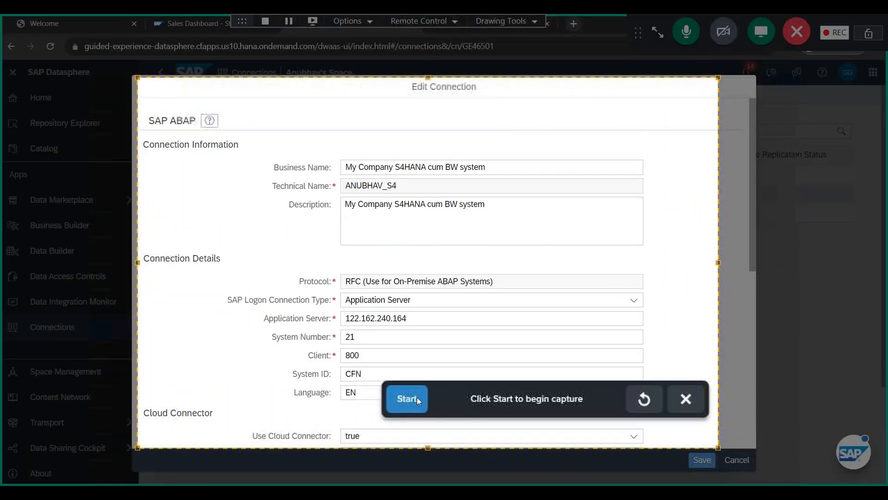
left_click(408, 398)
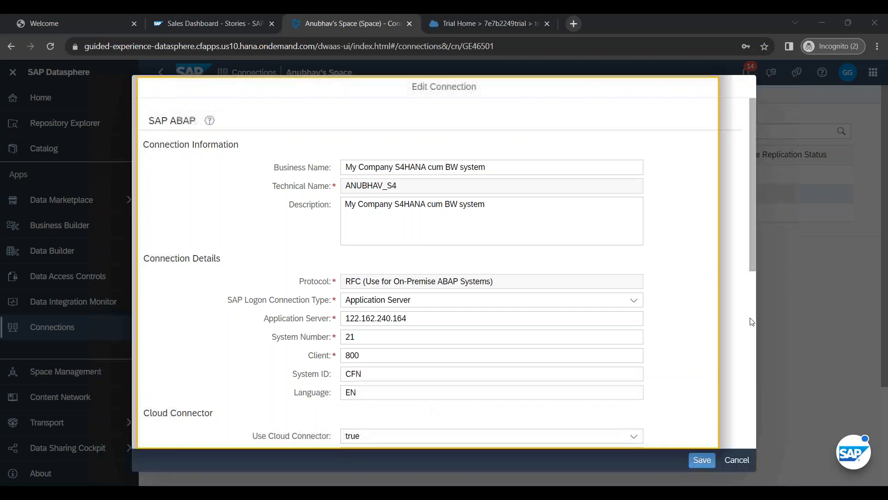
scroll(746, 321, "down", 3)
scroll(746, 321, "down", 5)
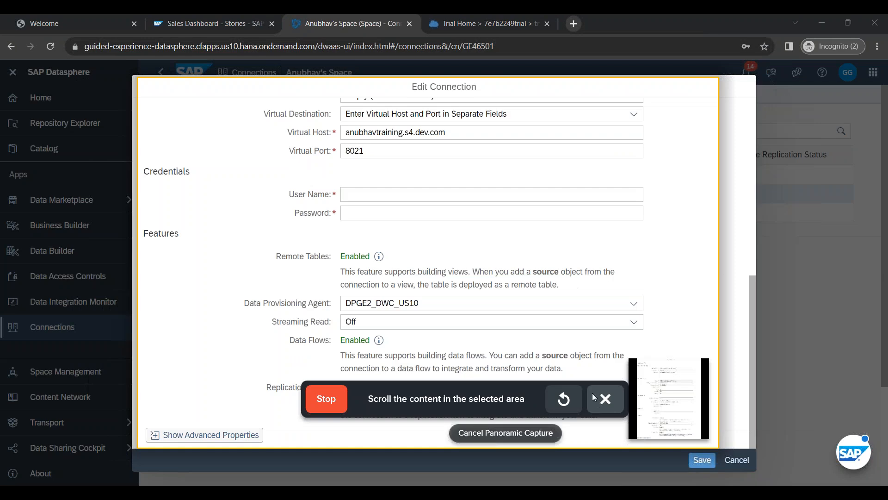
left_click(343, 400)
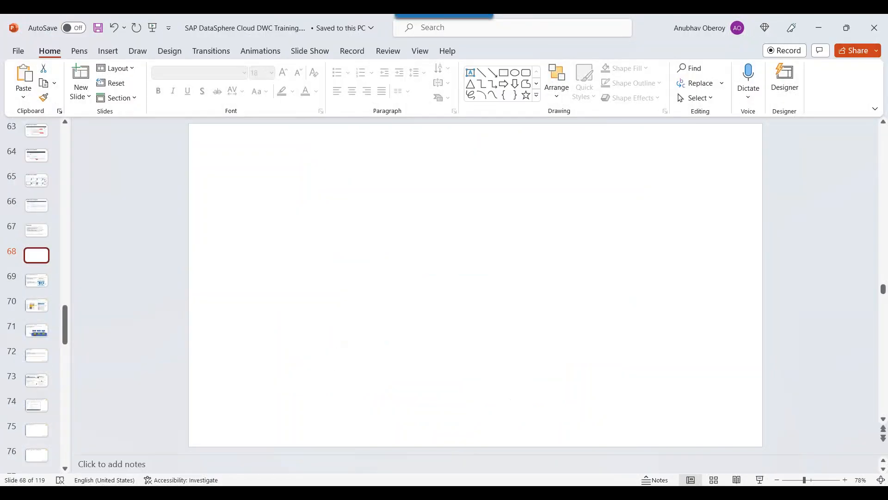
key("ctrl+v")
left_click_drag(454, 271, 311, 267)
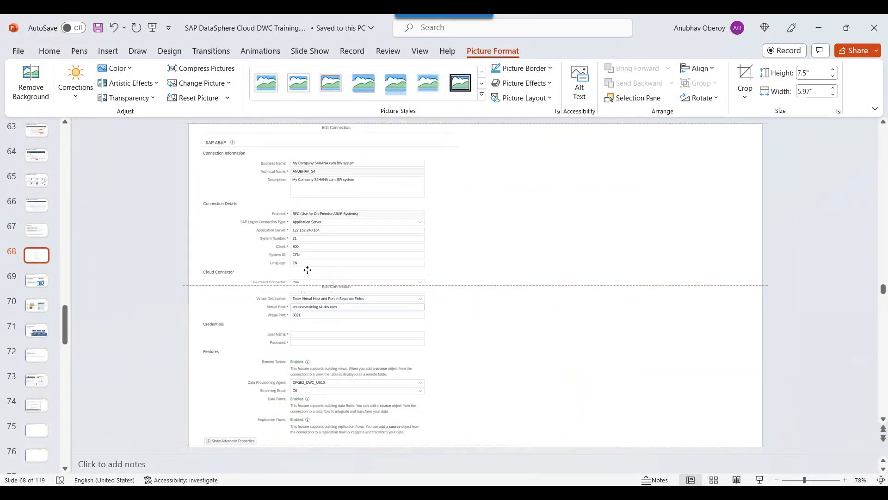
Step: Close the Designer pane, centre the screenshot on slide 68, and return to Datasphere
left_click(547, 301)
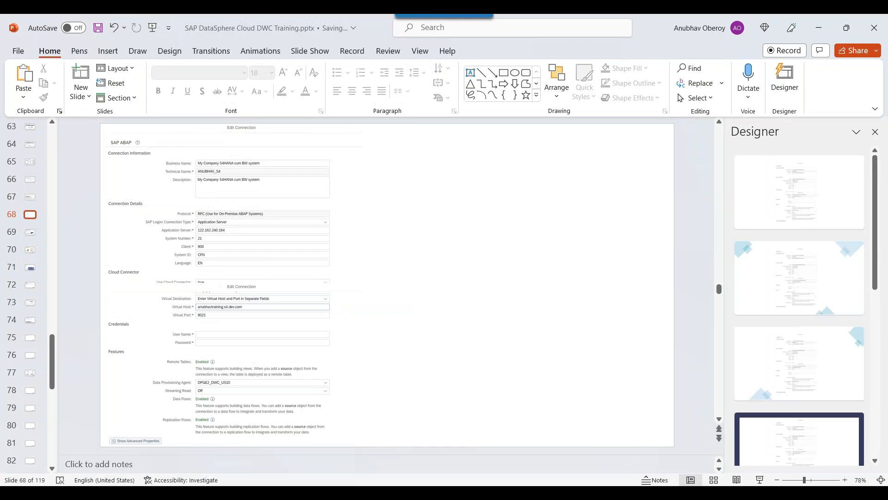
left_click(874, 132)
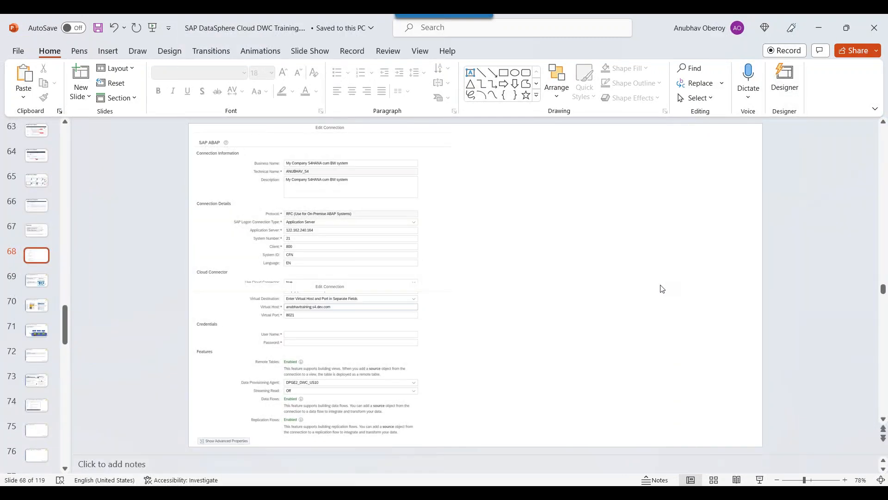
left_click_drag(384, 270, 543, 271)
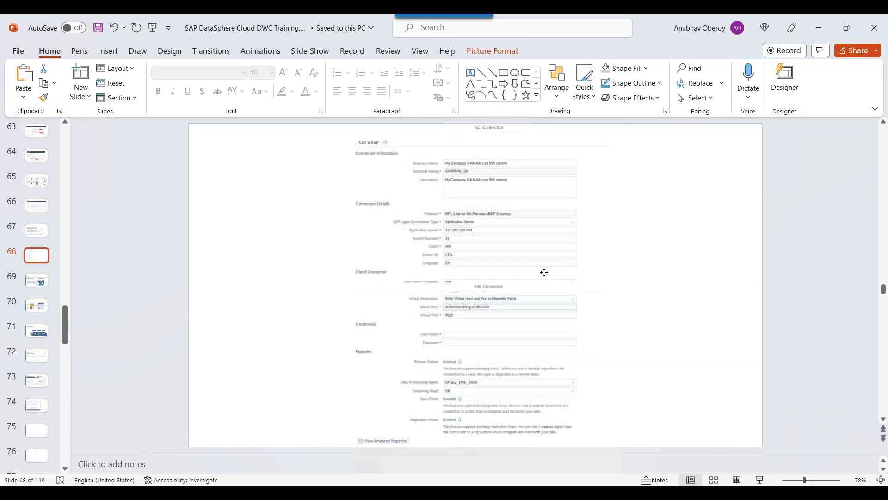
left_click(660, 299)
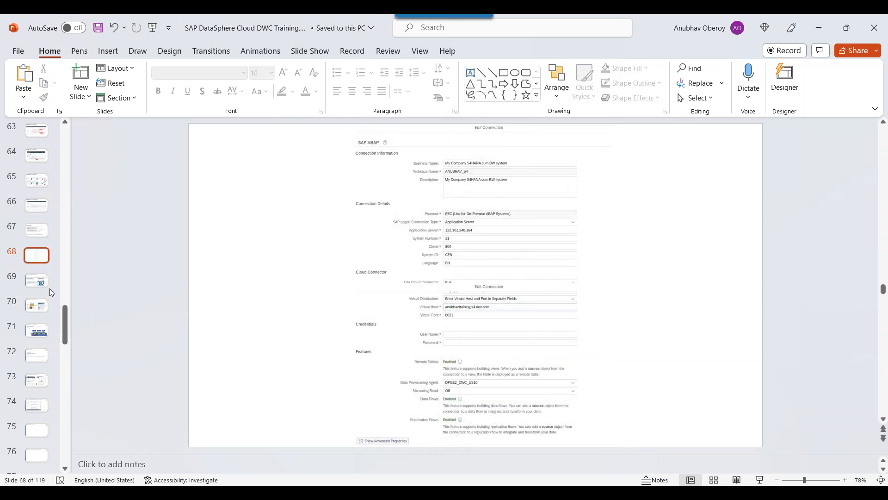
key("alt+Tab")
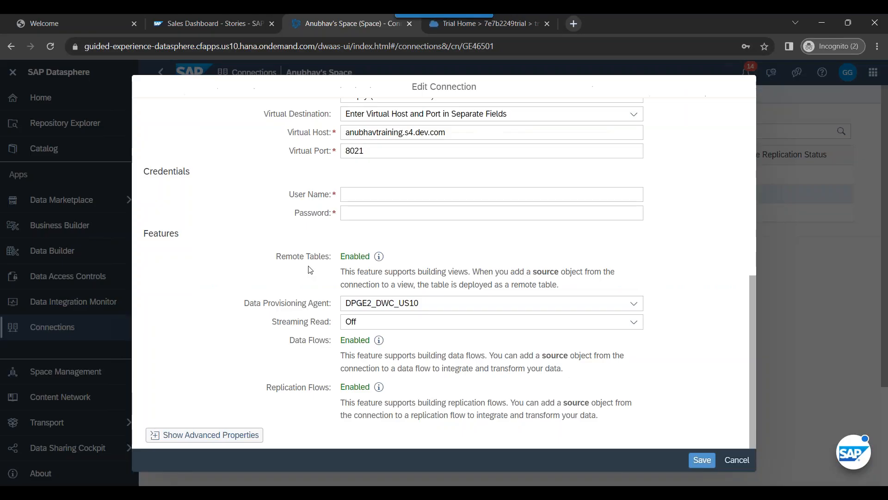
Step: Leave the edit form without saving, then select HANA_CLOUD and S4_CLOUD and highlight their names
left_click(742, 459)
left_click(498, 299)
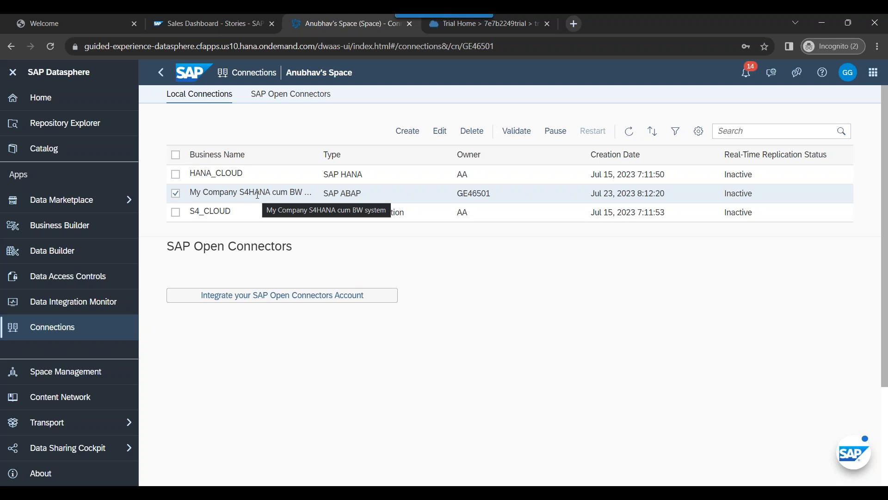
left_click(175, 192)
left_click(175, 174)
left_click(176, 213)
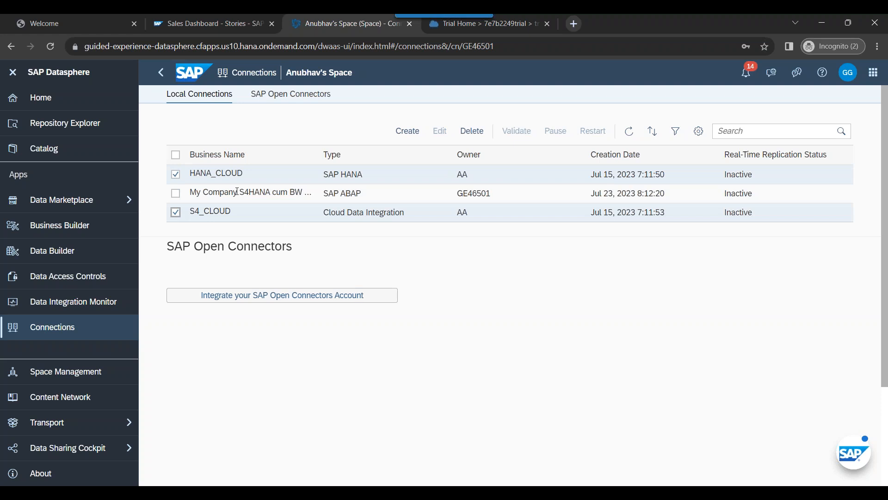
double_click(192, 213)
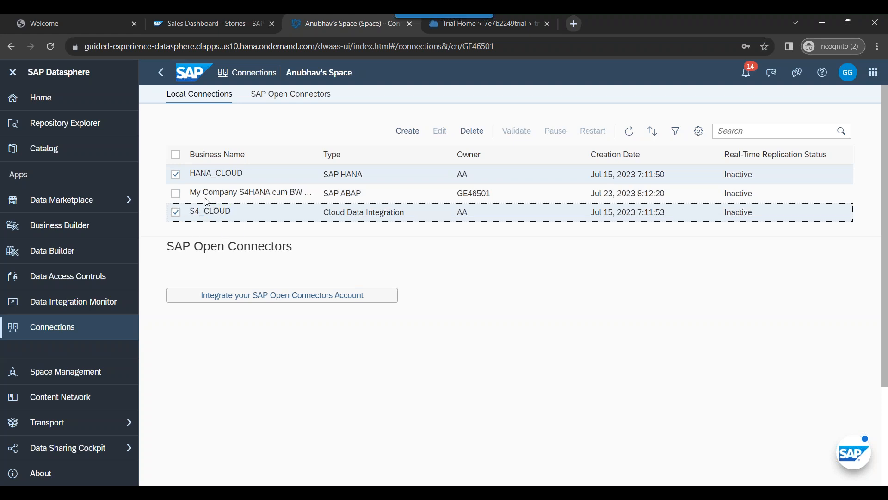
left_click_drag(192, 175, 248, 178)
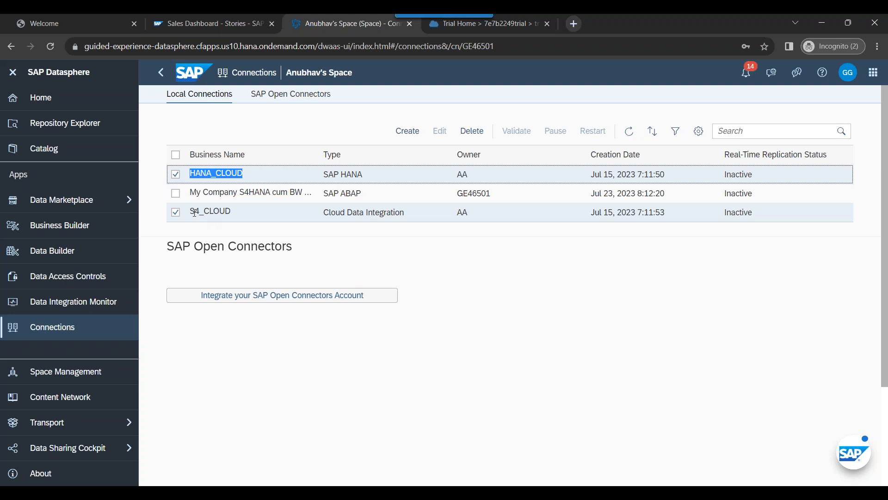
left_click_drag(195, 212, 253, 217)
left_click(254, 233)
Step: Toggle the S4_CLOUD and HANA_CLOUD checkboxes off again, leaving no rows selected
left_click(176, 213)
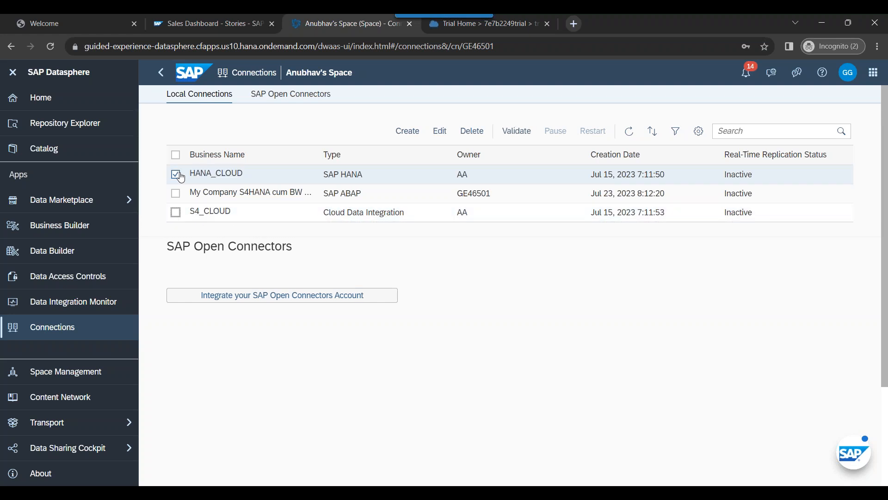
left_click(175, 174)
left_click(215, 174)
left_click(218, 203)
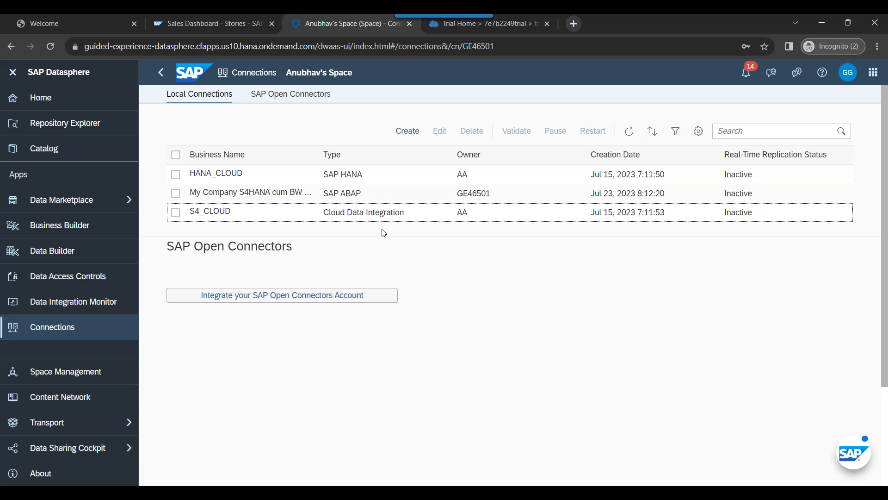
left_click(176, 213)
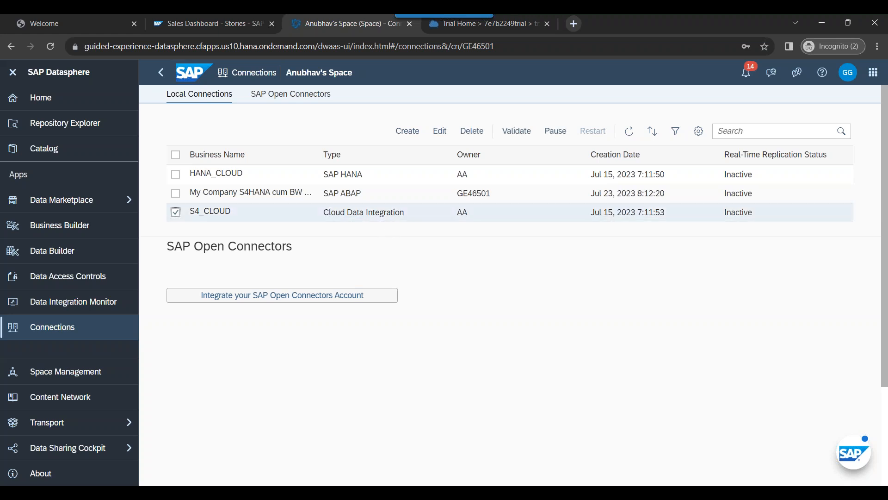
left_click(175, 213)
left_click(175, 176)
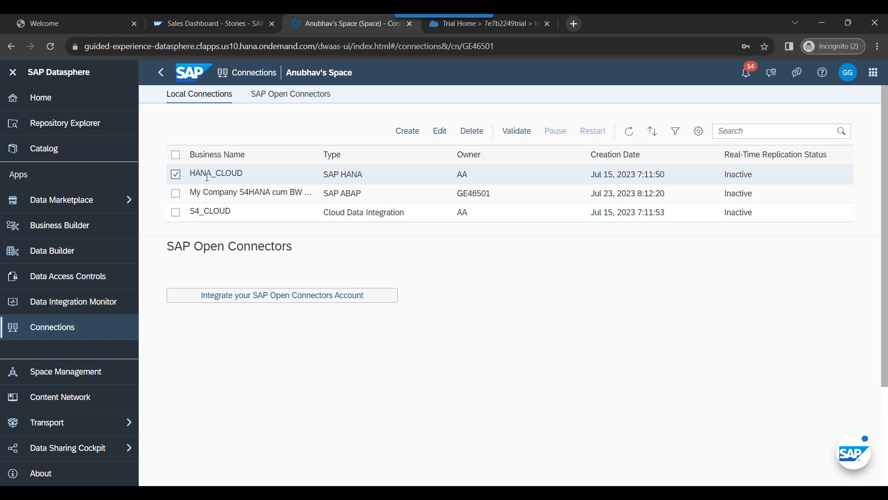
left_click(175, 176)
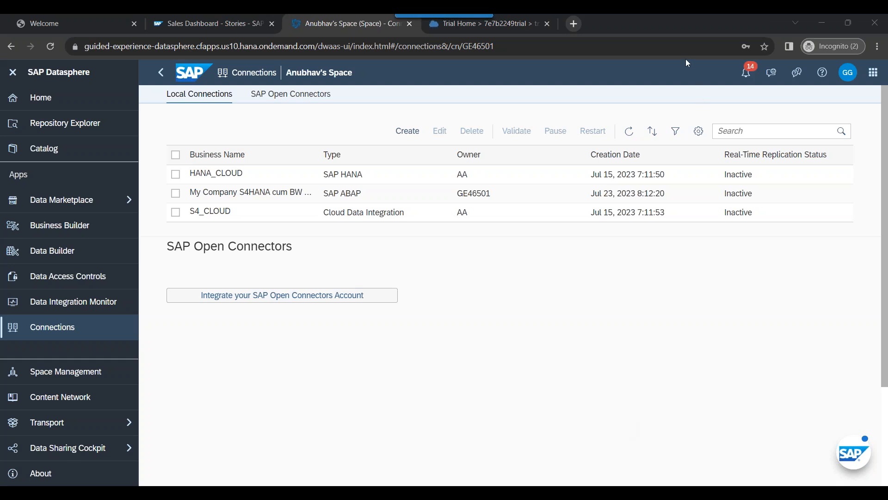
Step: Reopen the SAP ABAP connection's edit form, scroll through it, and leave without saving
left_click(175, 193)
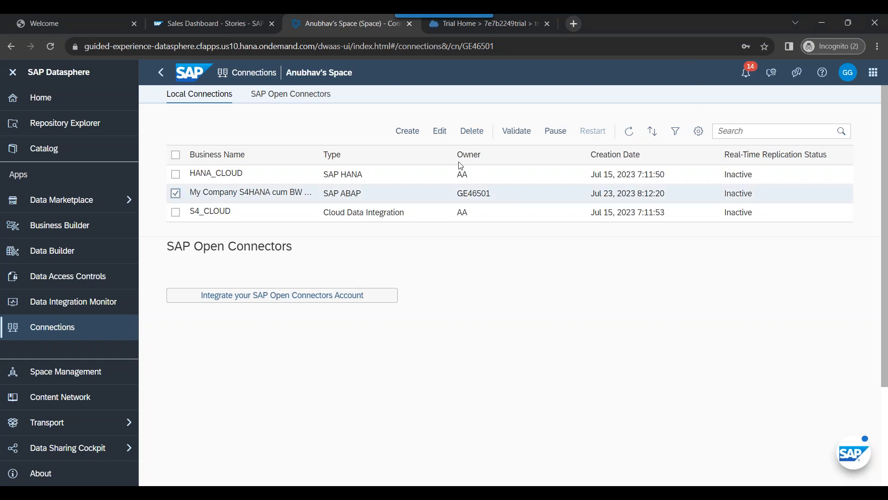
left_click(440, 130)
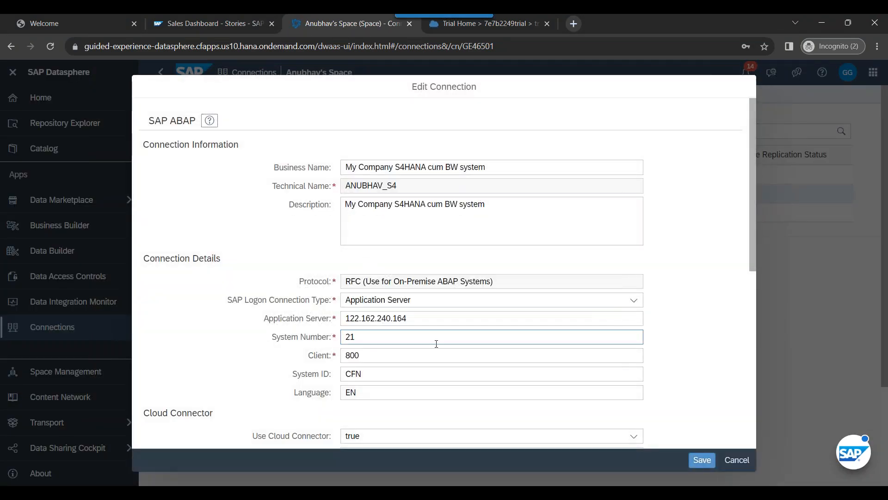
scroll(436, 344, "down", 8)
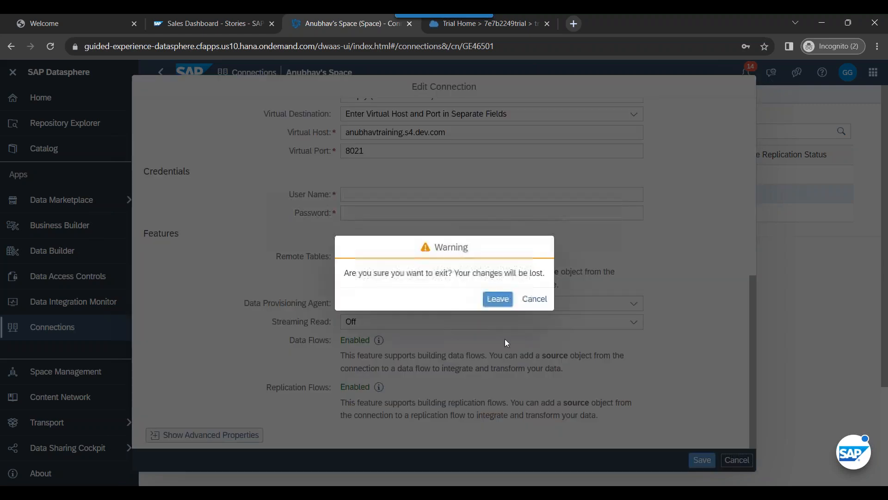
left_click(737, 459)
left_click(505, 301)
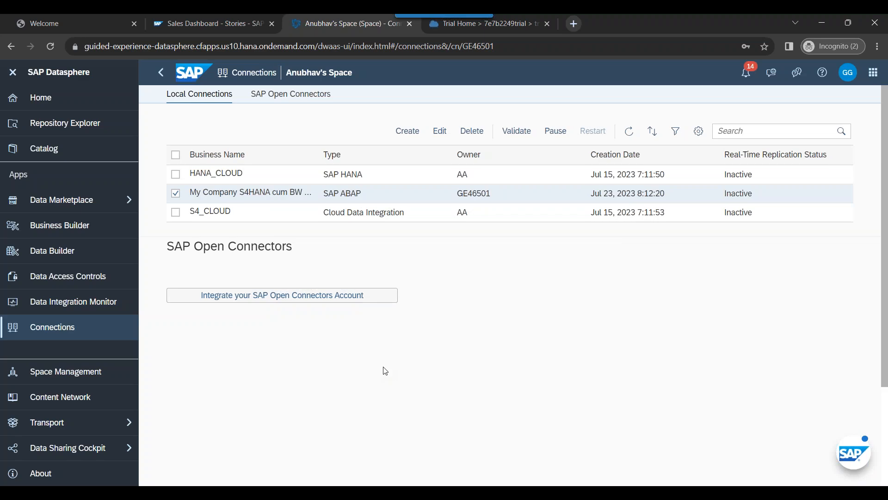
Step: Present the PowerPoint deck from slide 68 and advance to 'What is SAP HANA Cloud?'
left_click(229, 491)
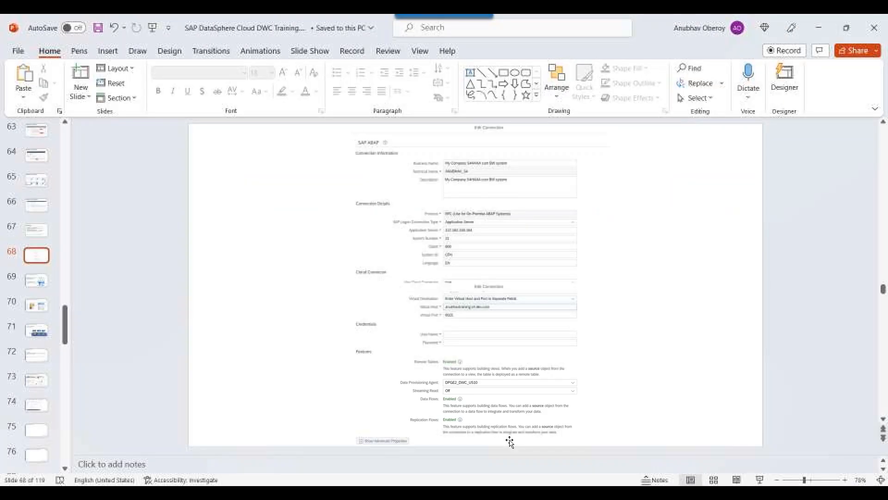
left_click(758, 481)
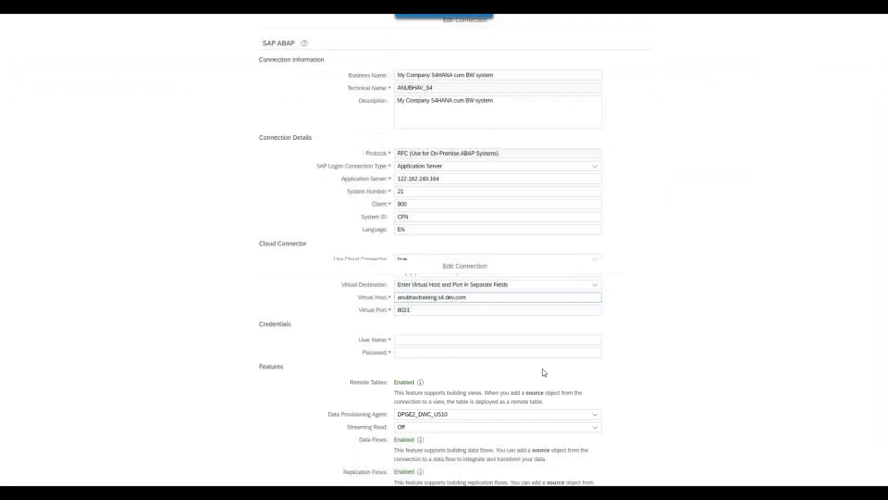
left_click(503, 351)
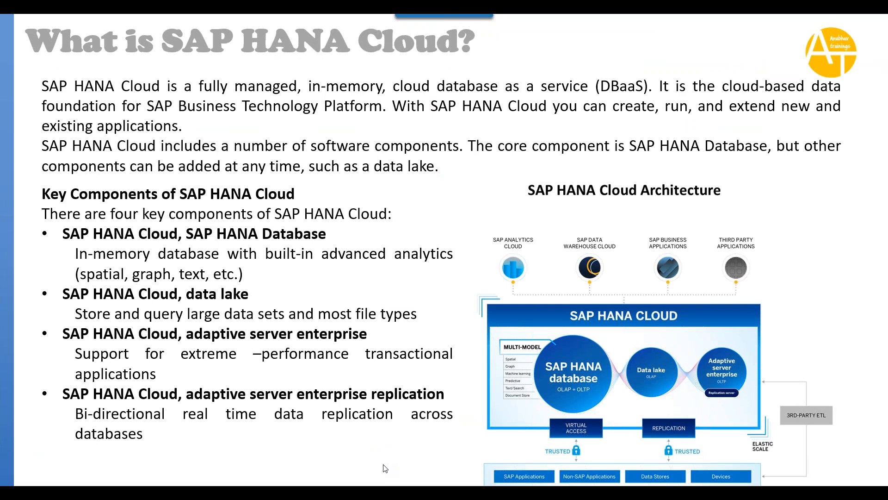
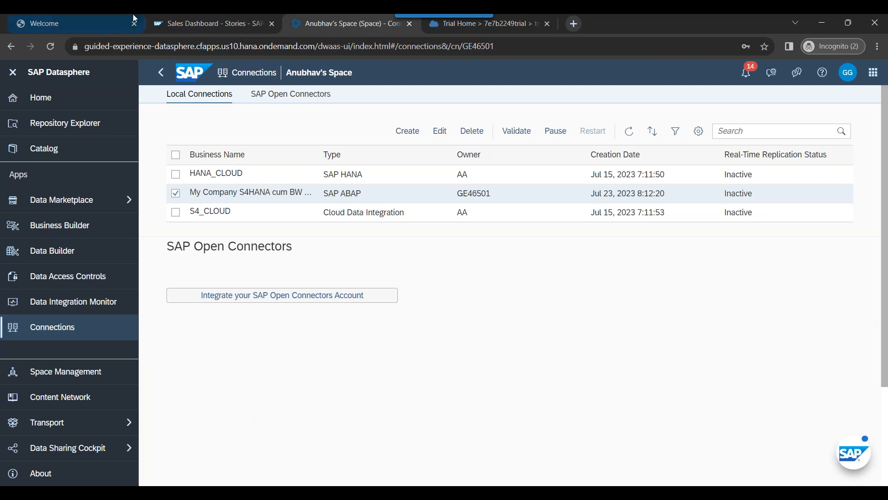
Step: In the BTP Cockpit, go from the global account to the trial subaccount's dev space
left_click(453, 34)
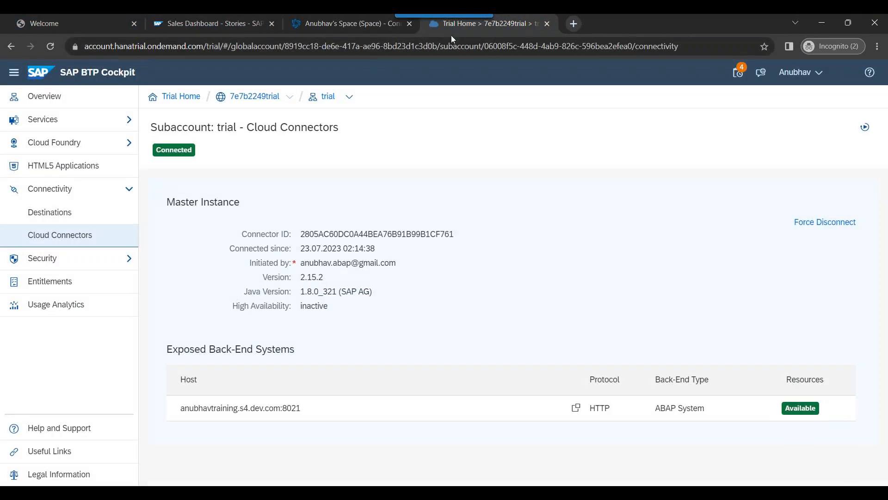
left_click(255, 97)
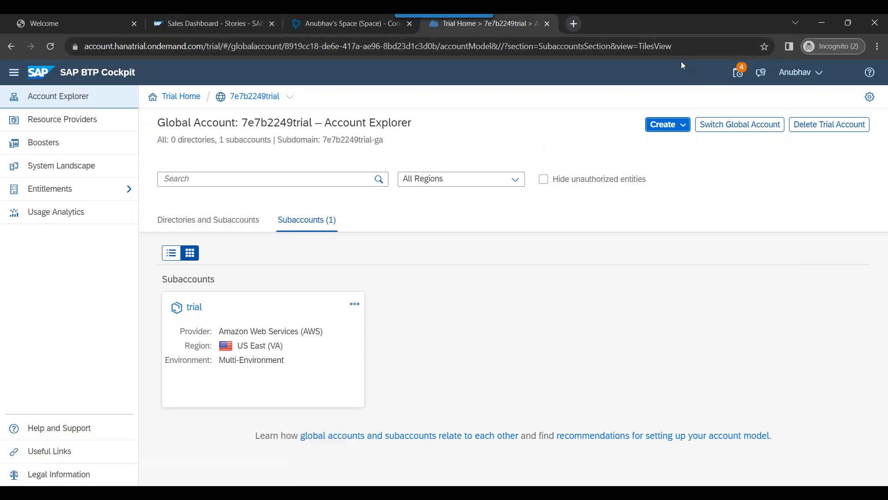
left_click(194, 307)
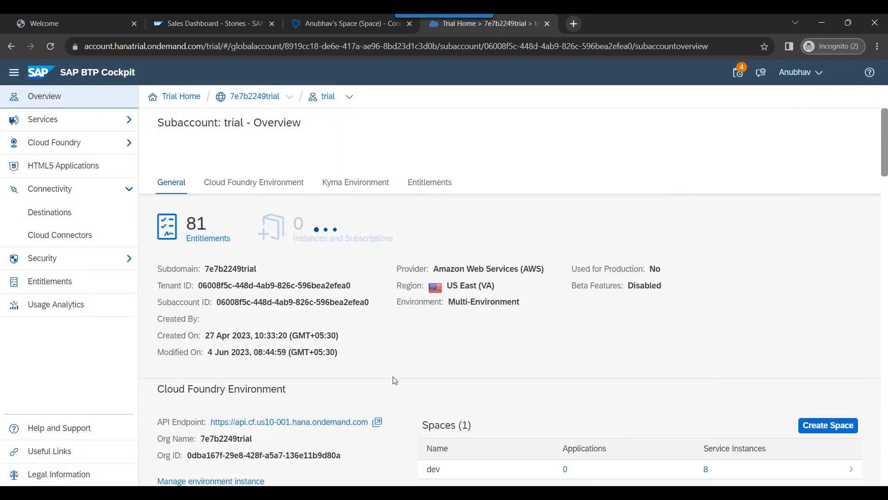
scroll(395, 380, "down", 3)
left_click(459, 356)
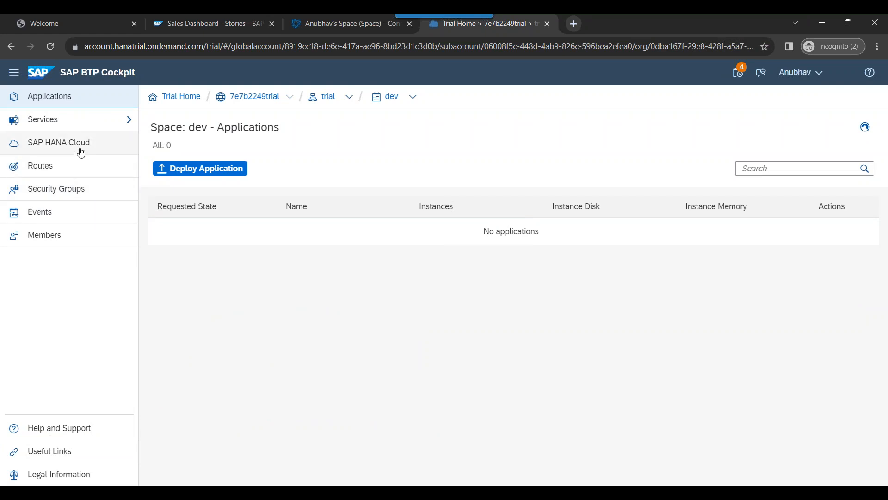
Step: On the dev space's SAP HANA Cloud page, choose Create > SAP HANA database
left_click(81, 153)
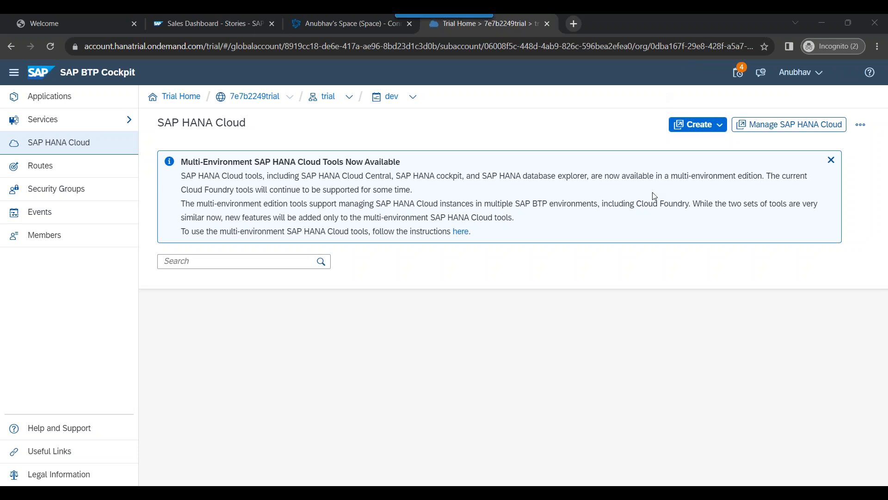
left_click(713, 132)
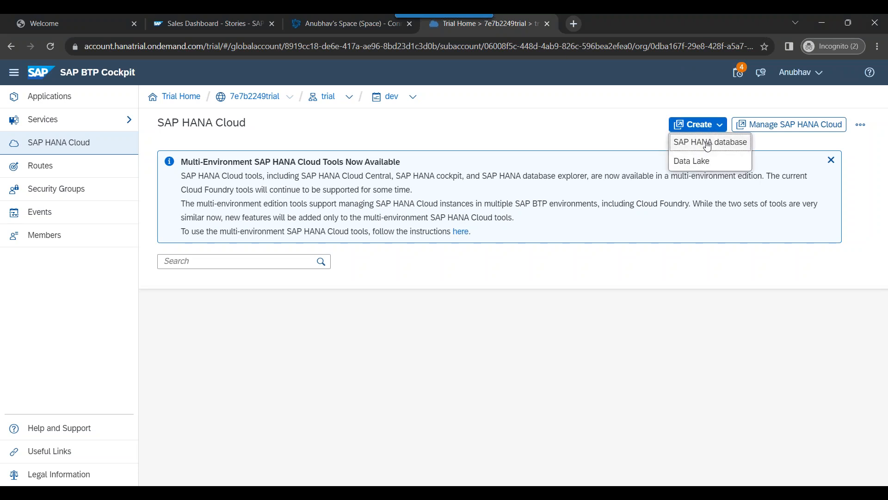
left_click(707, 144)
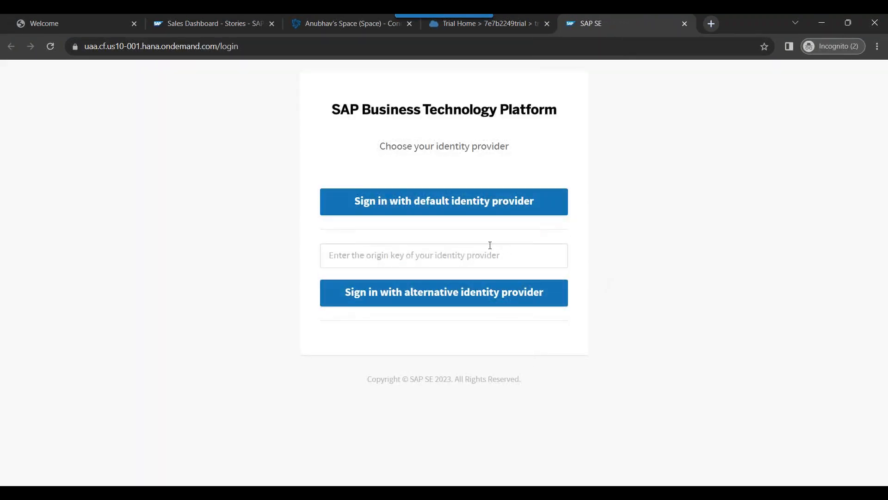
Step: Sign in with the default identity provider using the saved e-mail, account password and Remember me
left_click(470, 210)
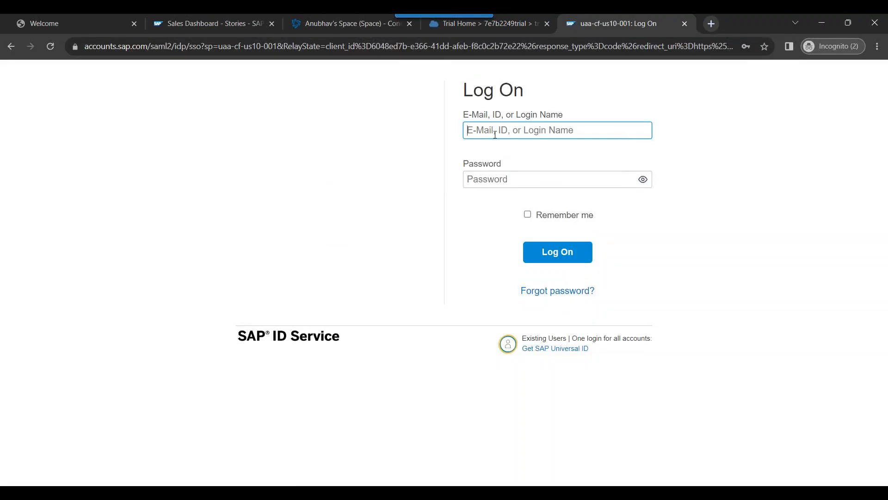
type("anu")
key("Down")
key("Return")
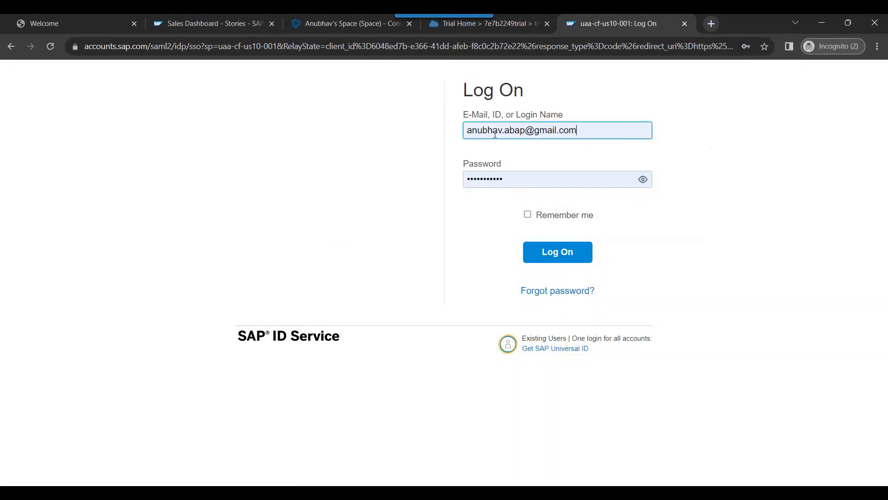
double_click(512, 184)
type("********")
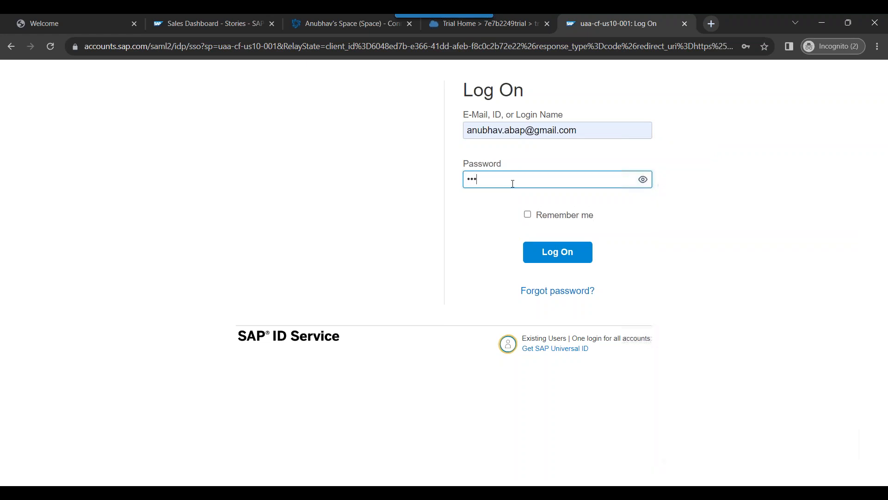
type("**")
left_click(528, 214)
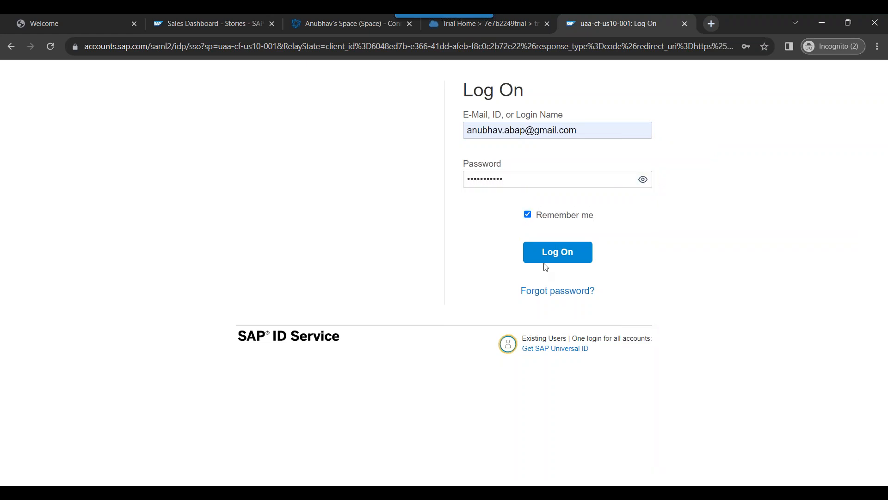
left_click(531, 215)
left_click(549, 253)
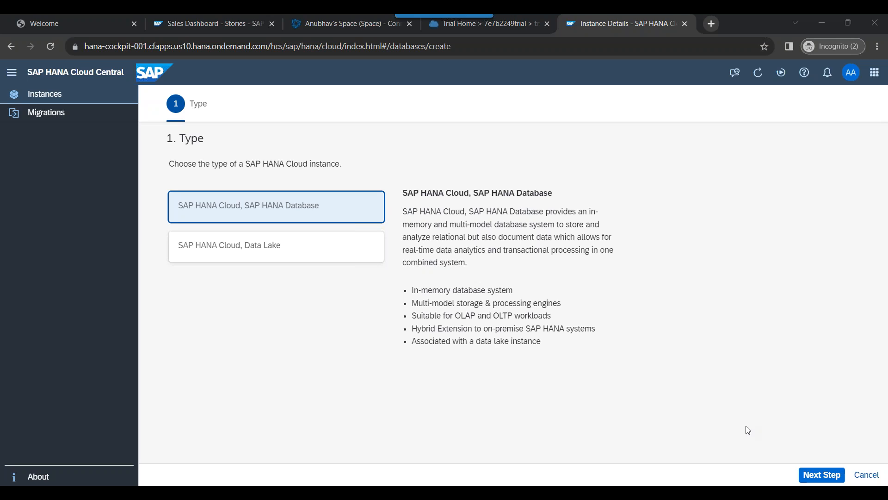
Step: Glance at the guide slides and Cloud Connector page, then continue with SAP HANA Database to General
mouse_move(222, 496)
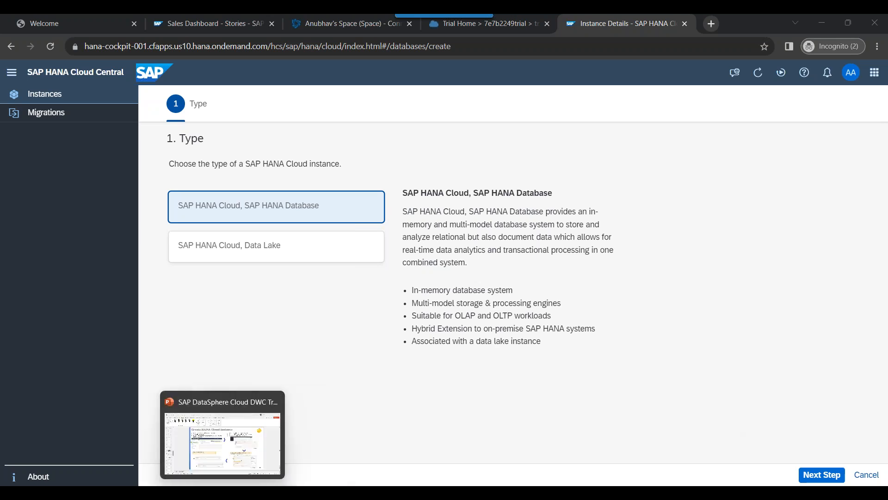
left_click(170, 453)
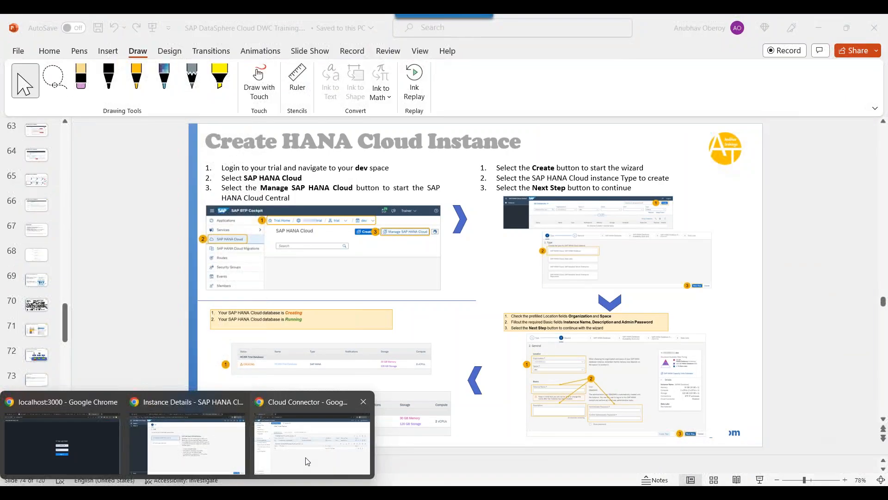
left_click(305, 461)
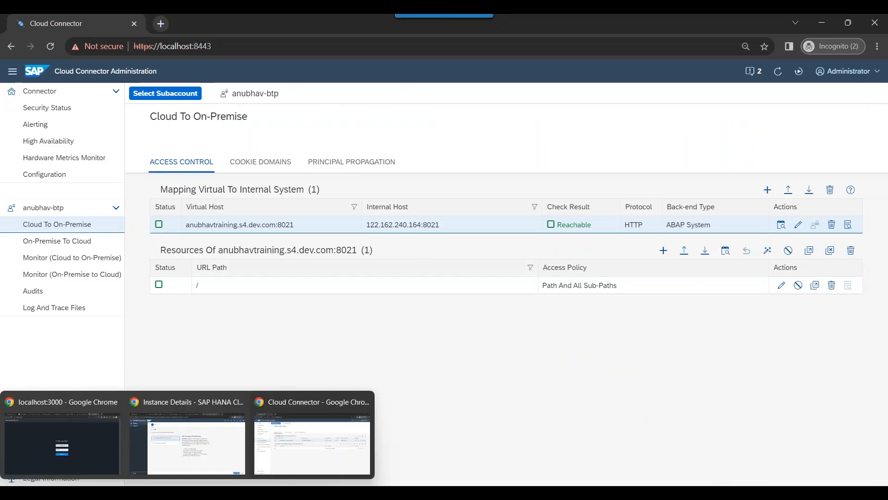
left_click(187, 443)
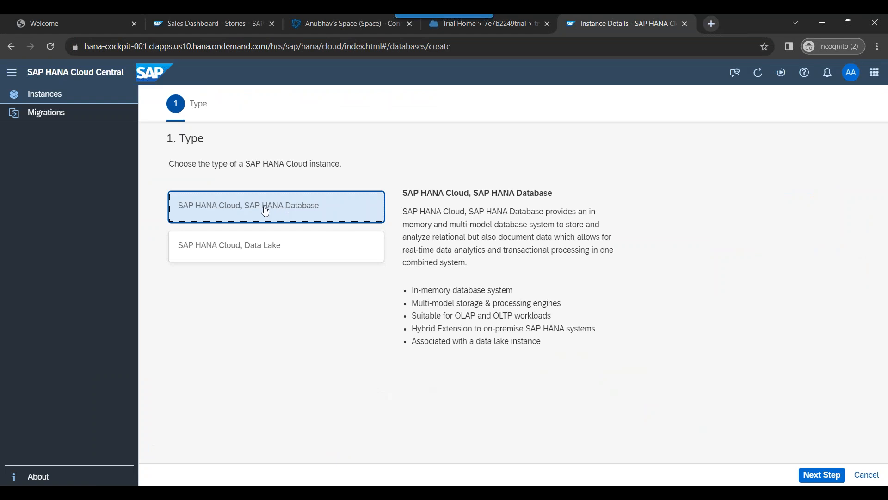
left_click(814, 479)
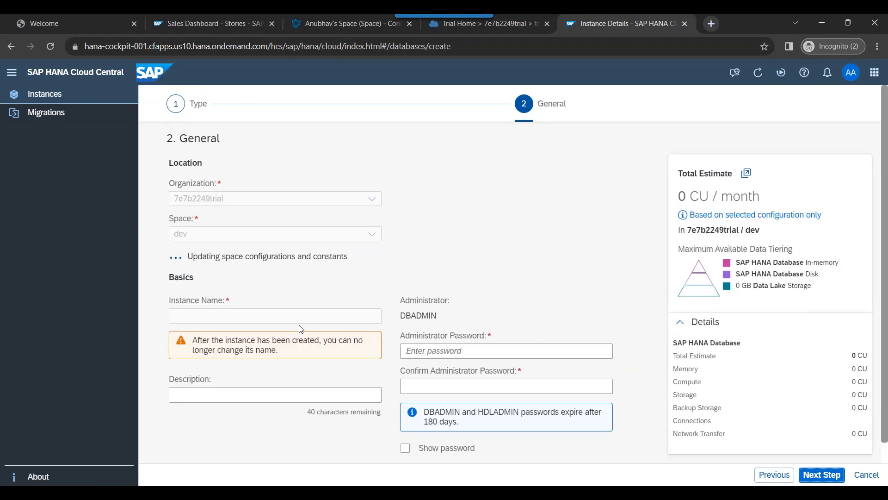
Step: Name the instance HDBANUBHAV, correcting a typo along the way
left_click(220, 300)
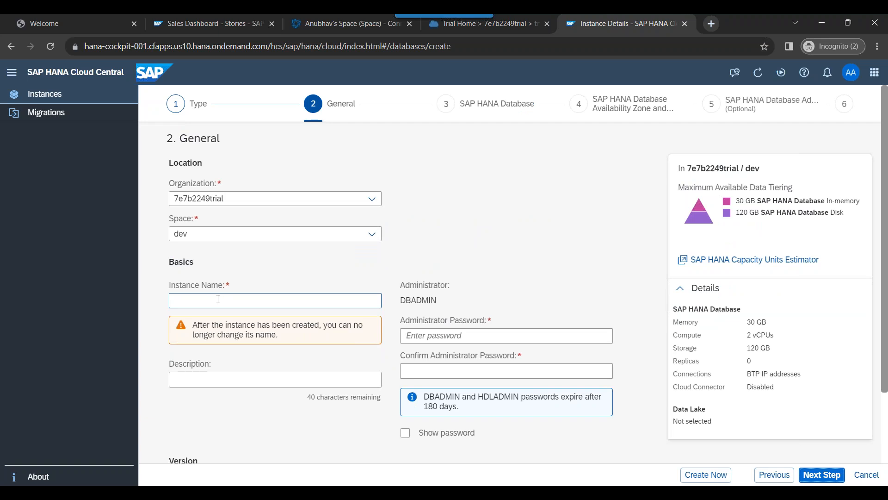
left_click(218, 299)
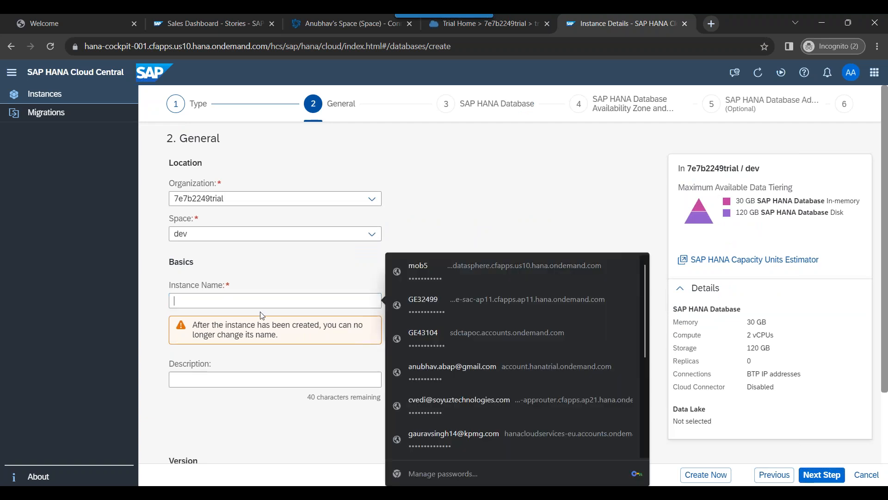
type("HDBAMUI")
key("BackSpace")
key("BackSpace")
key("BackSpace")
key("BackSpace")
type("ANUBHAV")
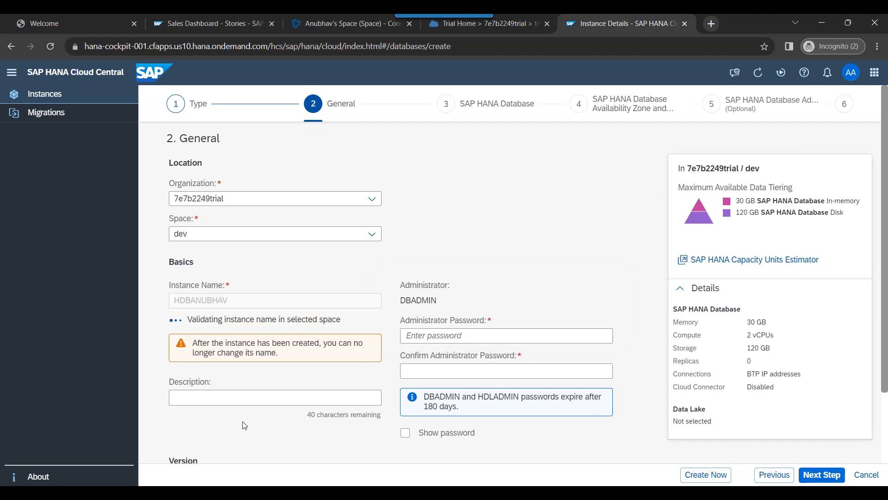
Step: Enter and confirm the administrator password, then copy the DBADMIN user name
left_click(438, 335)
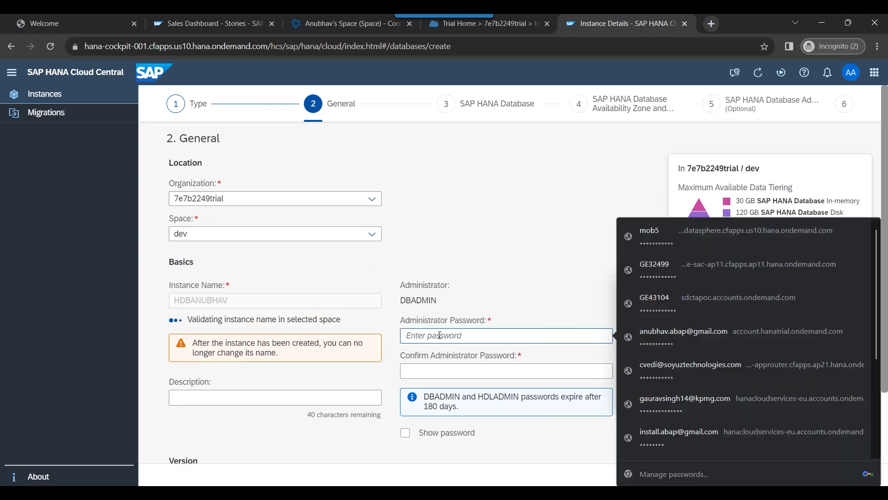
key("Escape")
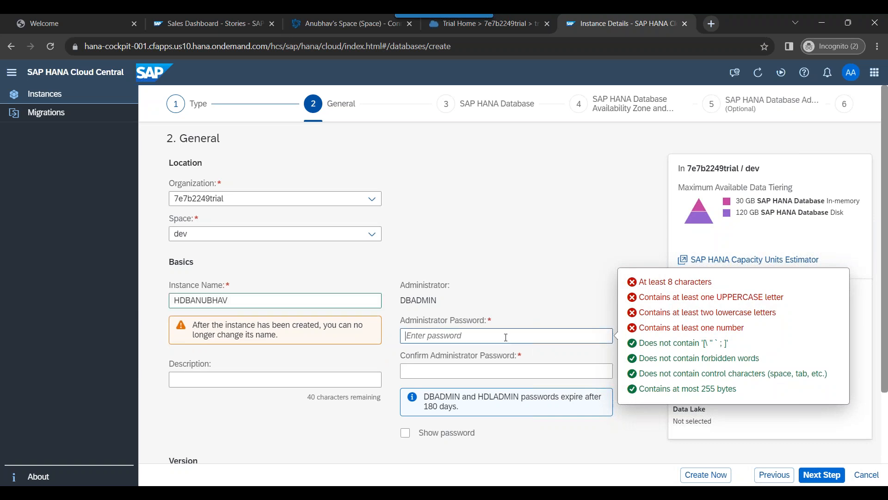
type("Welcome1")
key("Tab")
type("Welcome1")
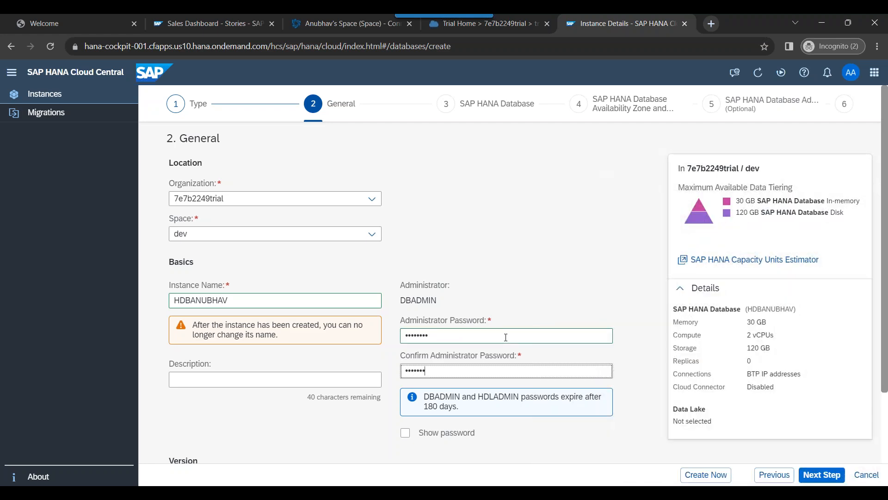
left_click_drag(402, 300, 438, 299)
double_click(424, 303)
key("ctrl+c")
Step: Paste DBADMIN into the Notepad notes below the port 8021 line
left_click(156, 493)
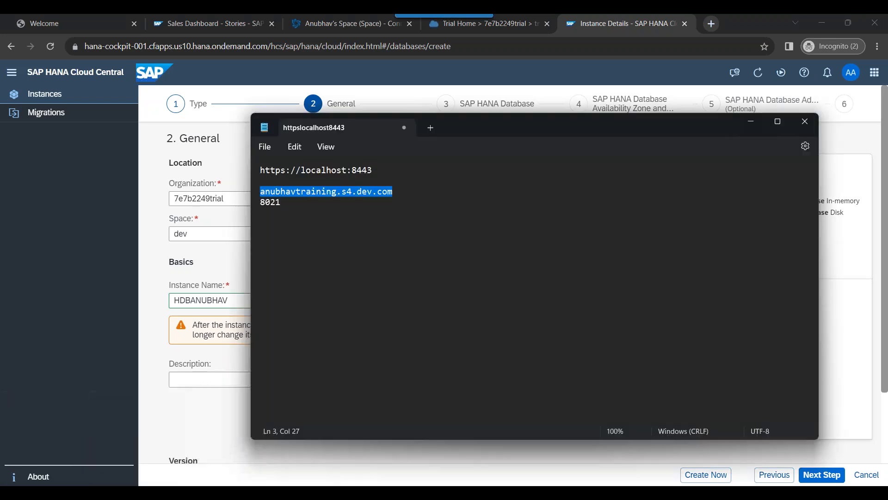
left_click(454, 221)
key("ctrl+v")
key("Home")
key("Return")
key("Up")
Step: Head it 'HANA Cloud DB in SAP BTP', add the password under DBADMIN, and return to the browser
type("HANA C")
type("loud Acc")
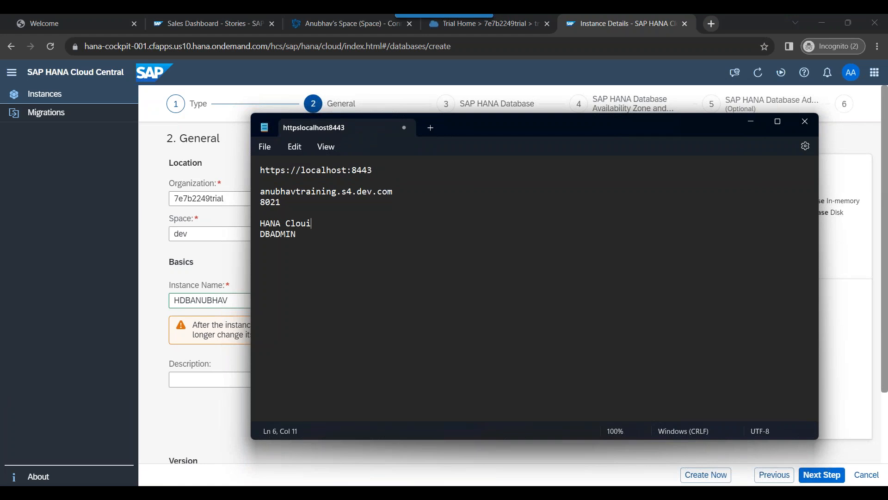
key("BackSpace")
key("BackSpace")
key("BackSpace")
type("DB in SAP BTP")
key("Return")
key("Down")
key("End")
key("Return")
type("Welcome1")
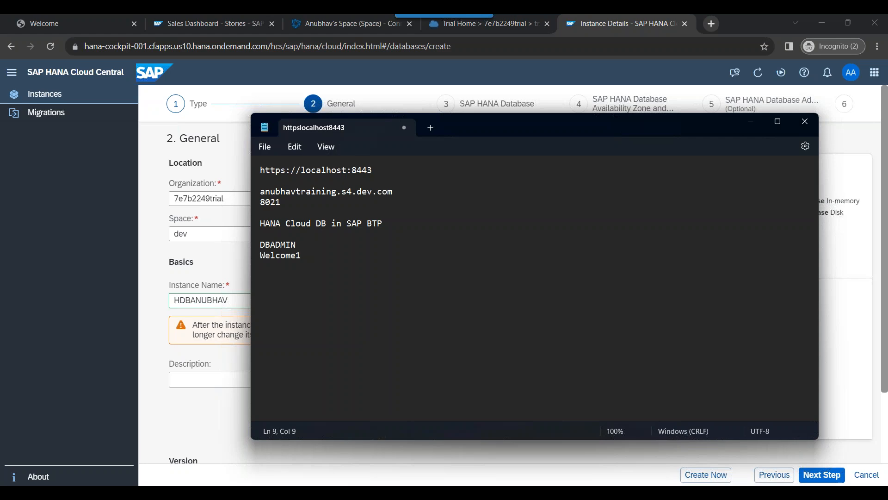
key("alt+Tab")
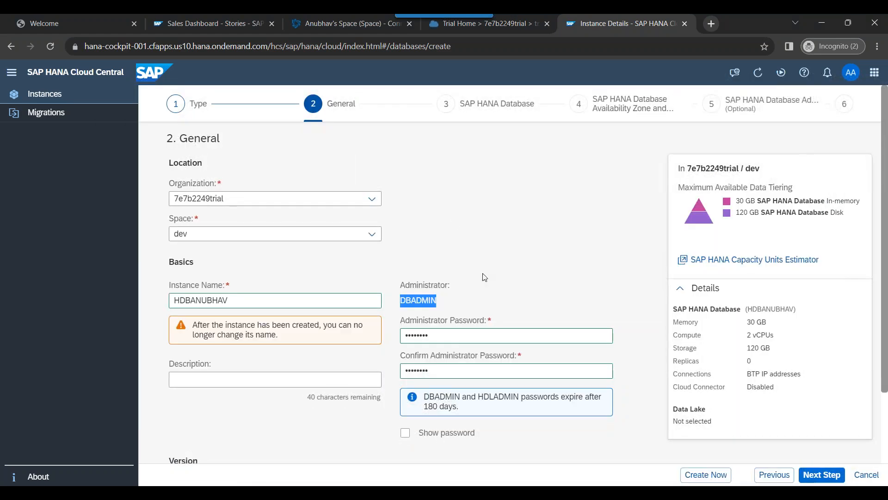
Step: Check the administrator passwords, then advance past the memory/storage and availability zone steps
left_click(405, 432)
left_click(409, 436)
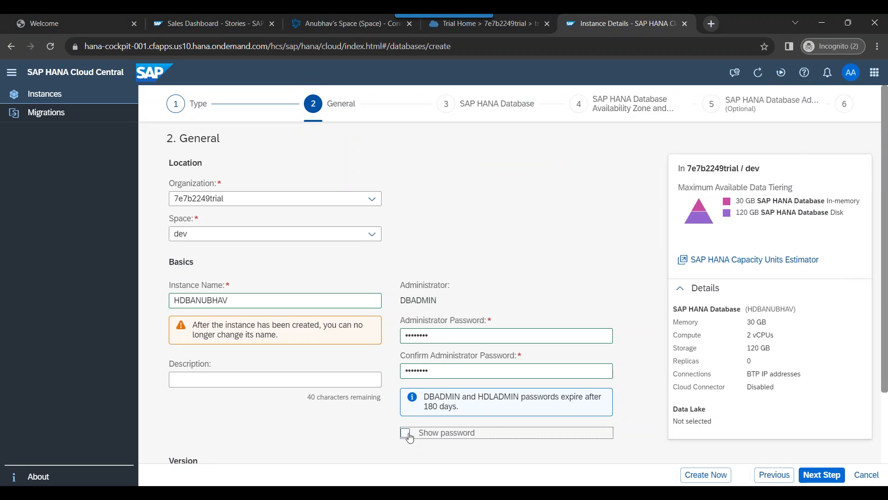
left_click(409, 436)
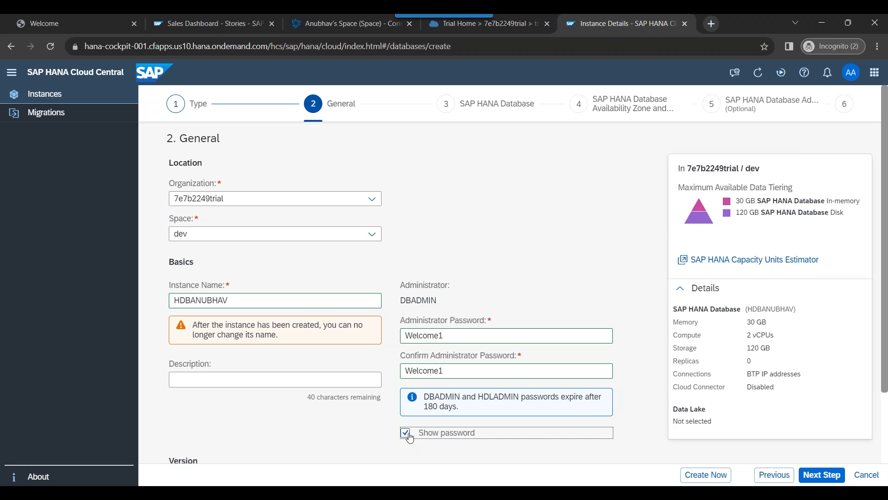
left_click(408, 436)
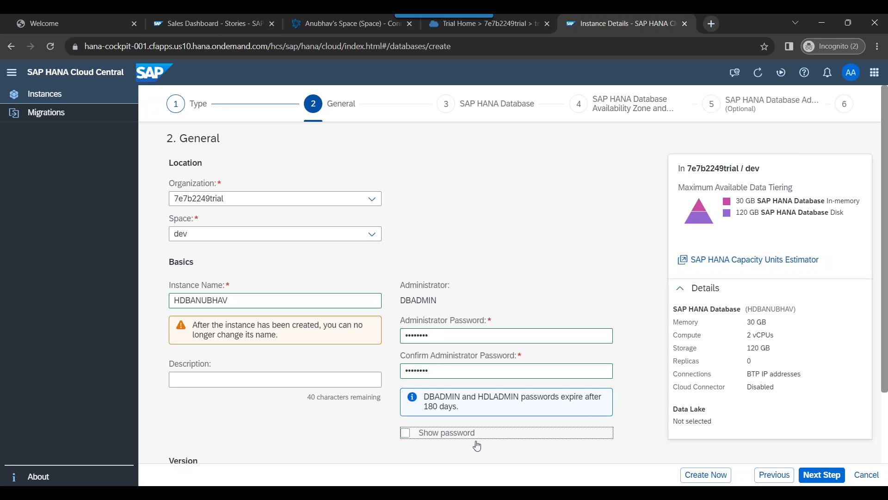
left_click(827, 477)
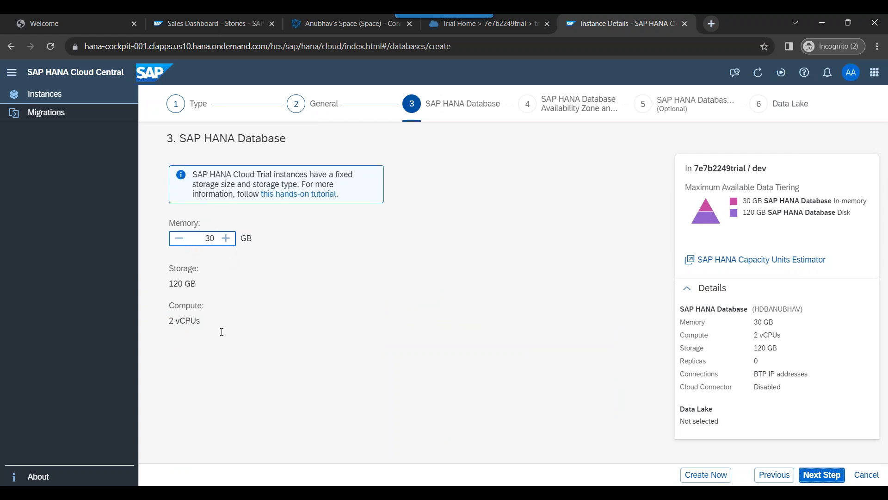
left_click(818, 476)
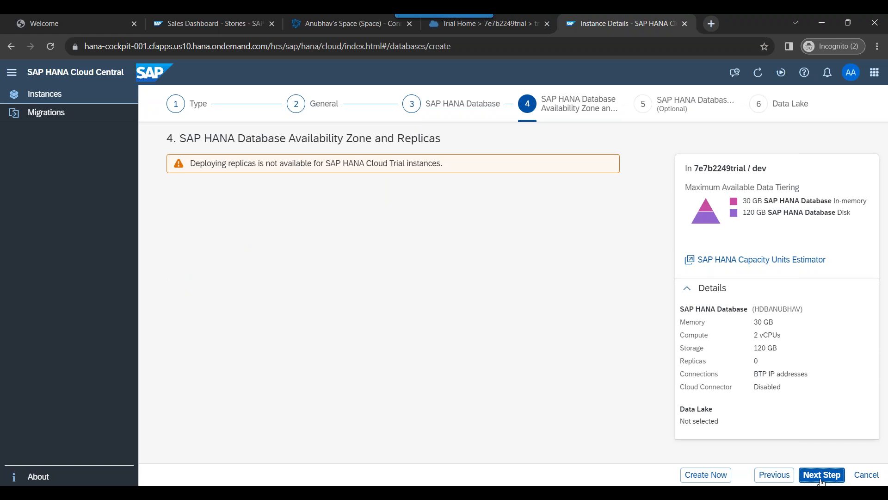
left_click(822, 477)
Step: Allow database connections from all IP addresses and enable an integrated data lake
left_click(175, 329)
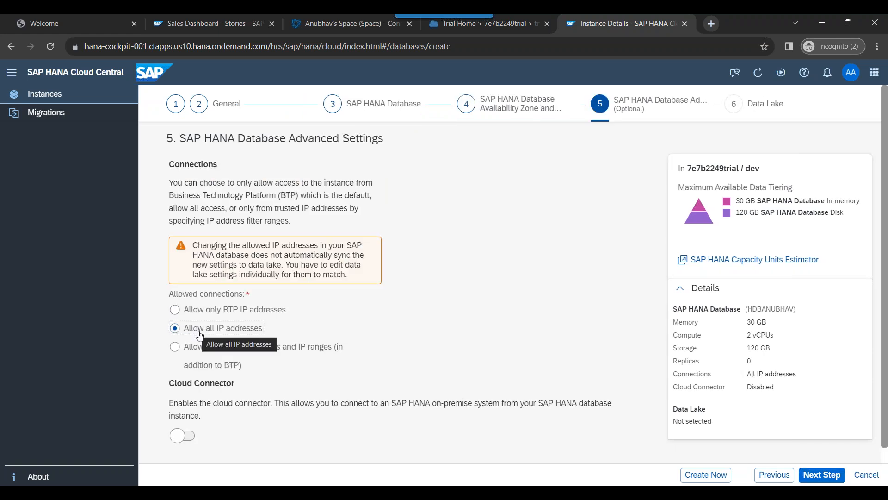
left_click(826, 476)
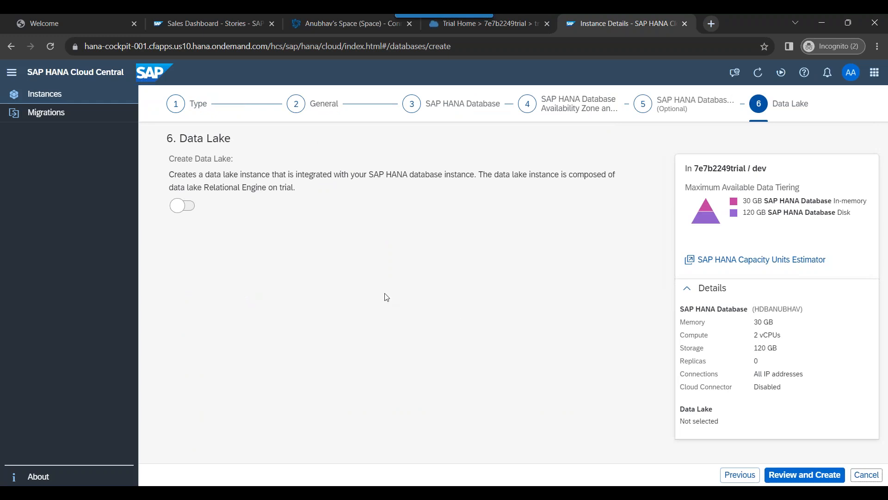
left_click_drag(256, 183, 348, 190)
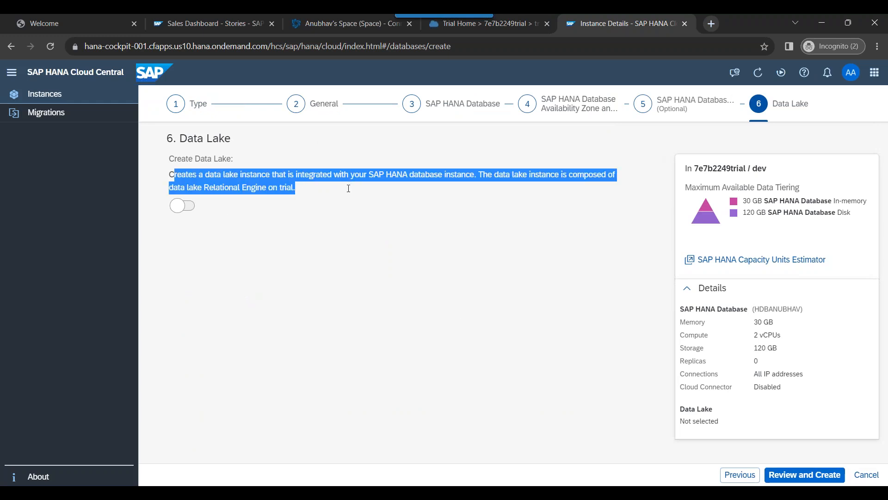
left_click(348, 258)
left_click(188, 205)
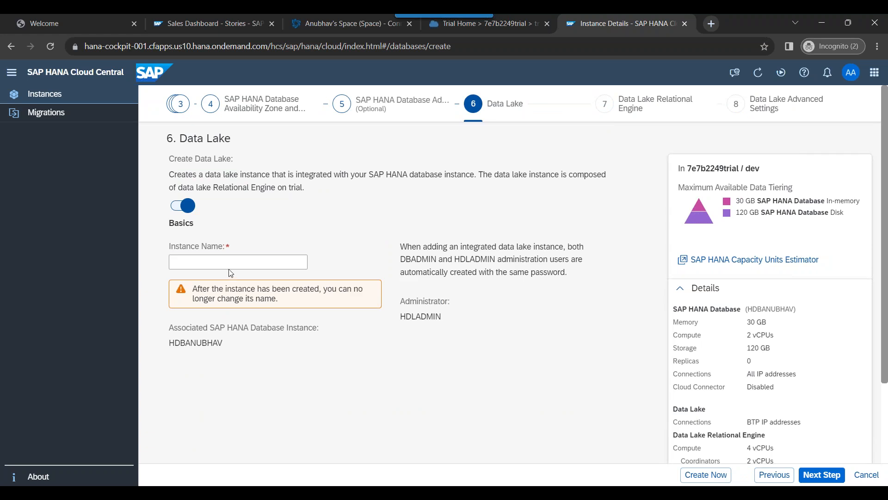
Step: Name the data lake instance anubhav-dl
left_click(230, 267)
type("anubhav-")
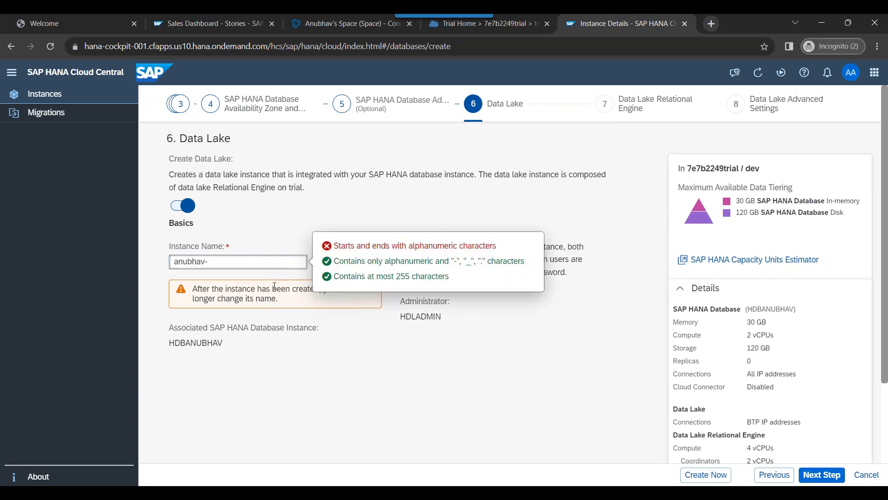
type("dl")
left_click(329, 400)
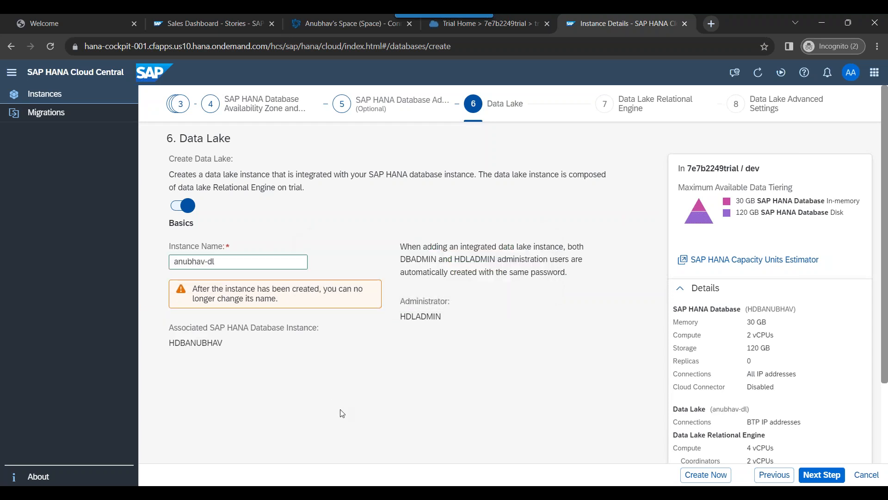
Step: Copy HDLADMIN into Notepad under a new 'datalake user' line
double_click(421, 318)
key("ctrl+c")
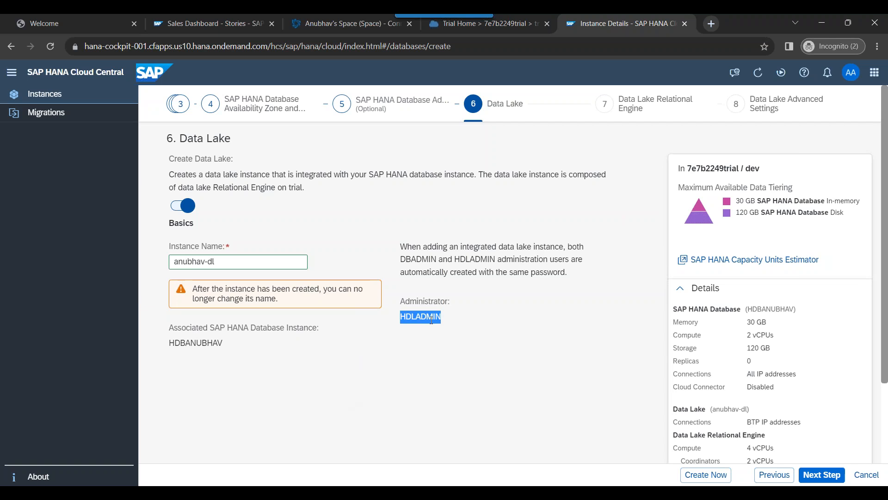
key("alt+Tab")
key("Return")
key("Return")
type("datalake user ->")
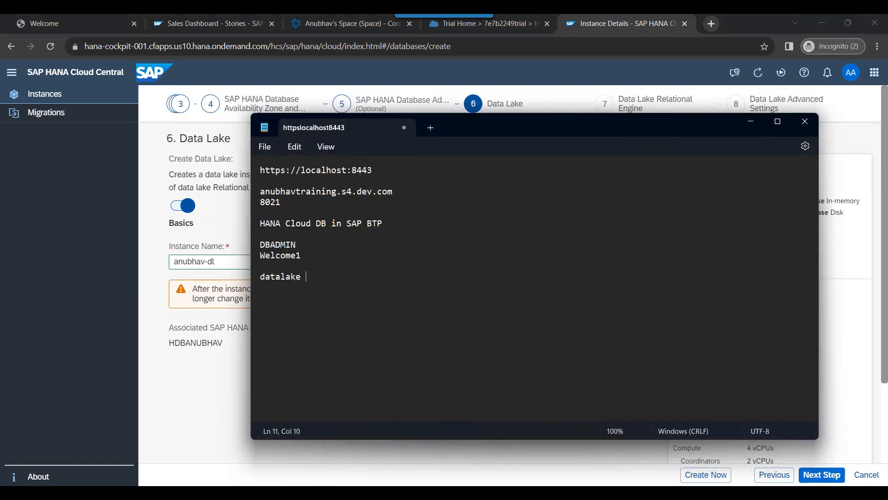
key("BackSpace")
key("BackSpace")
key("Return")
key("ctrl+v")
Step: Keep the data lake coordinator at 2 vCPUs, allow all IP addresses, and open the review
key("alt+Tab")
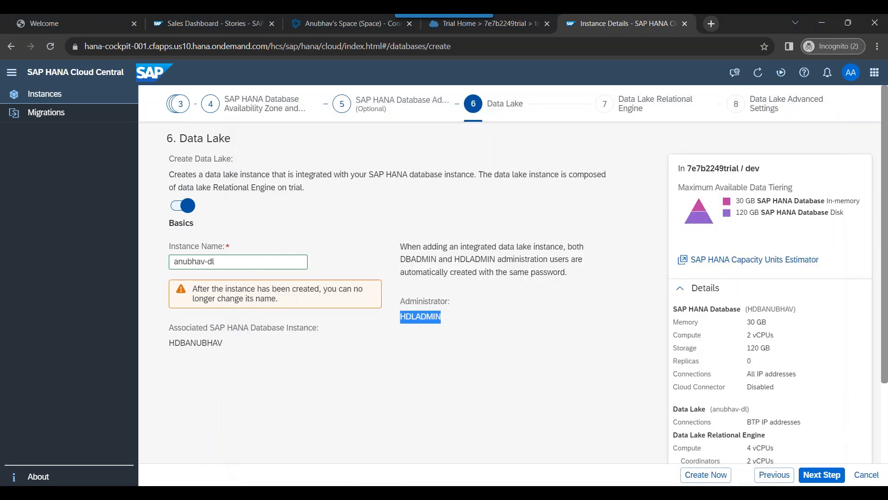
left_click(823, 479)
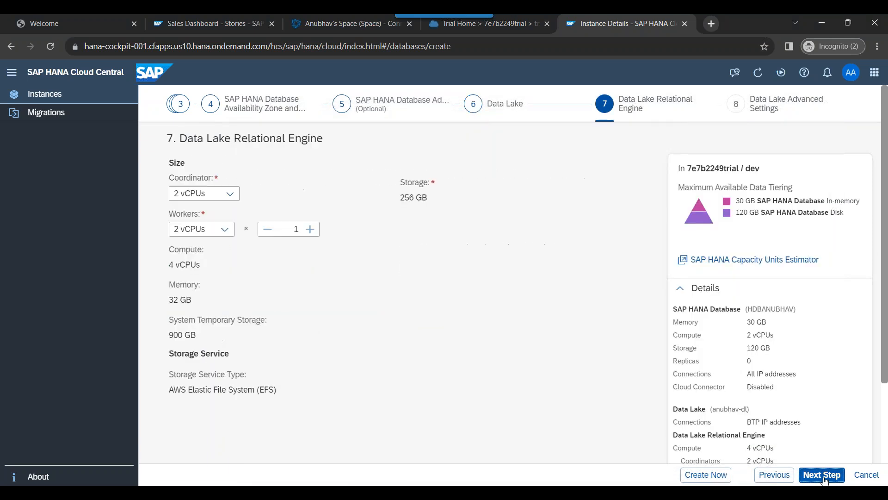
left_click(234, 195)
left_click(233, 194)
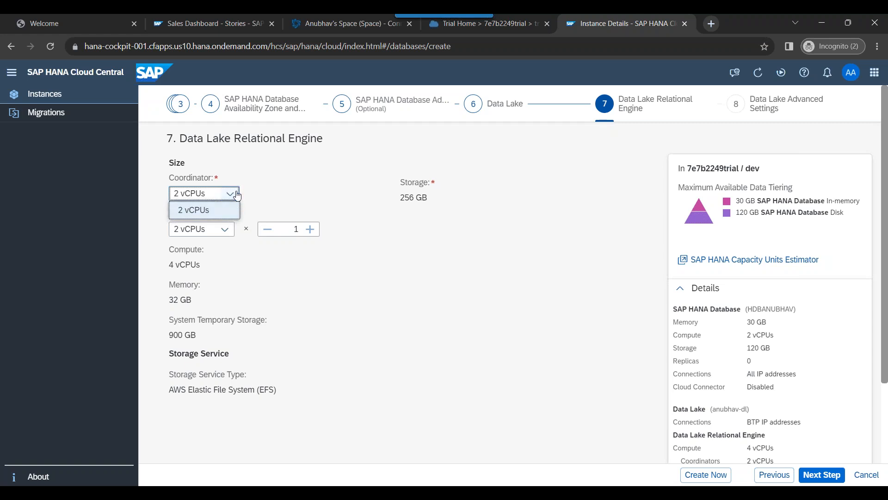
left_click(838, 479)
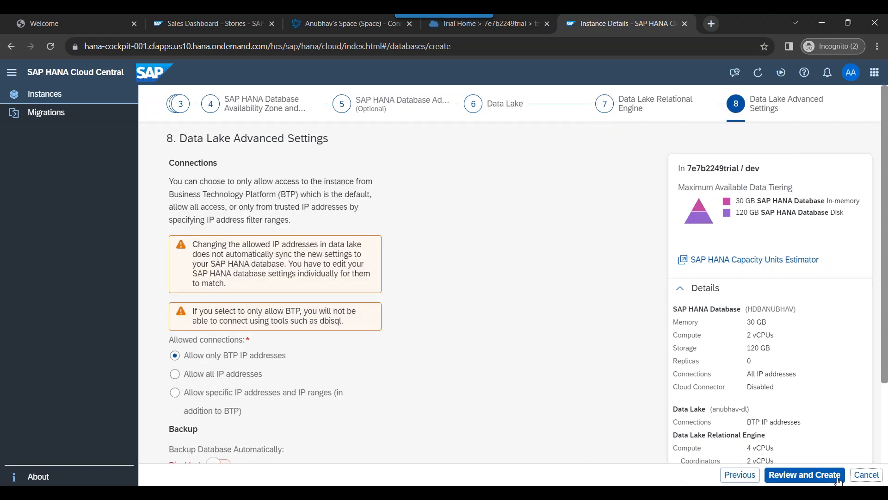
left_click(175, 373)
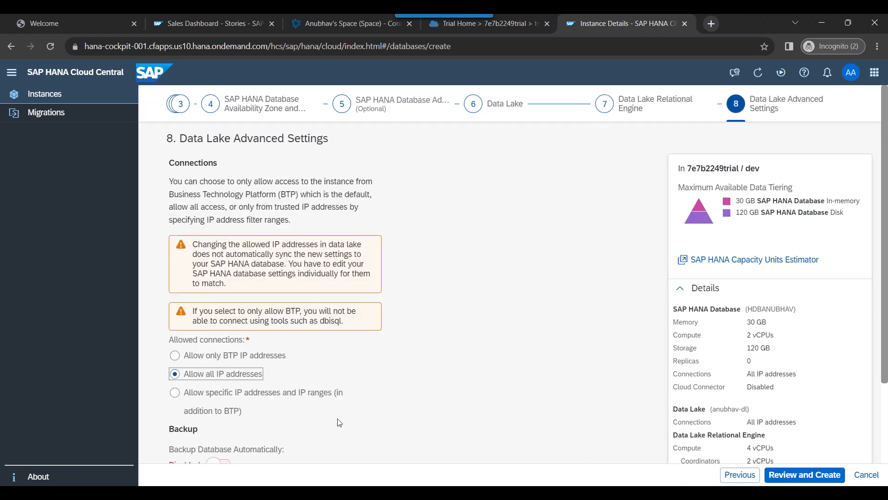
left_click(787, 476)
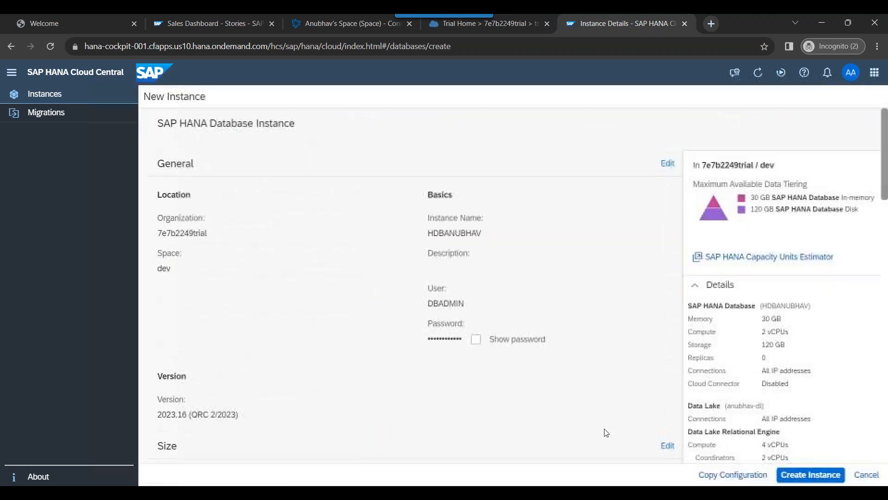
Step: Look over the HDBANUBHAV and anubhav-dl review summary and create both instances
scroll(606, 432, "down", 20)
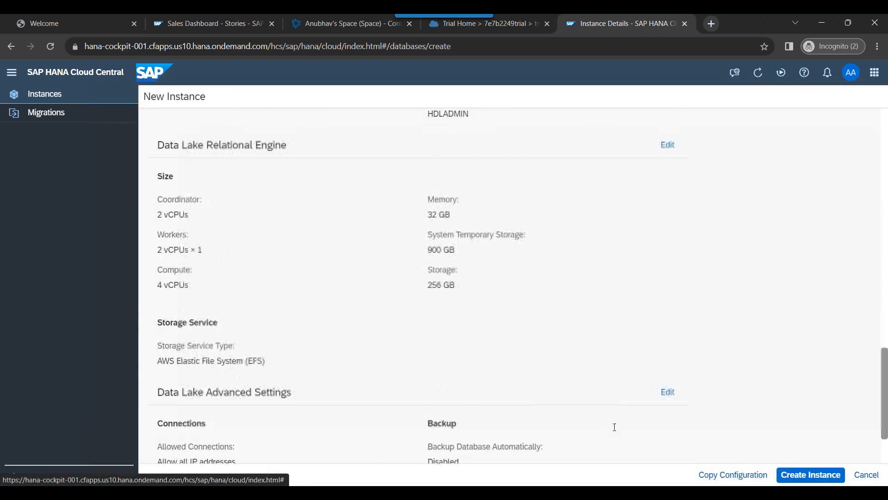
scroll(616, 430, "up", 15)
left_click(792, 475)
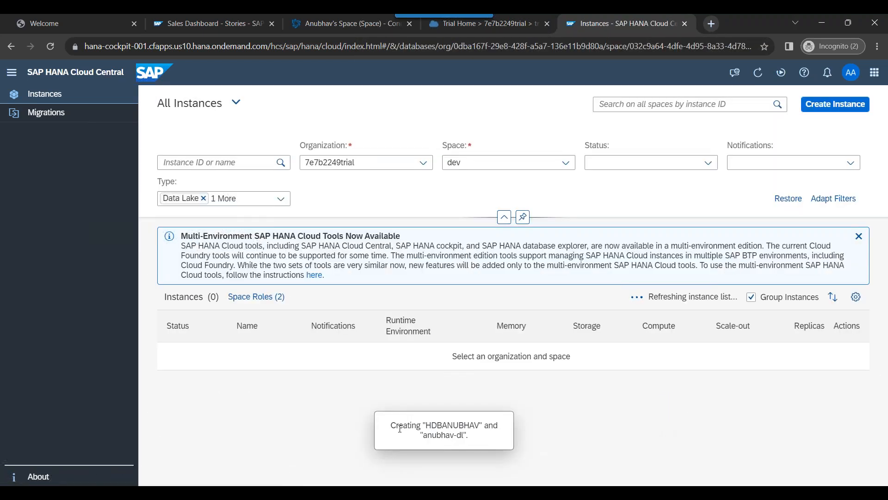
Step: Highlight the creation confirmation message and the host part of the page address
left_click_drag(392, 424, 490, 437)
left_click(492, 470)
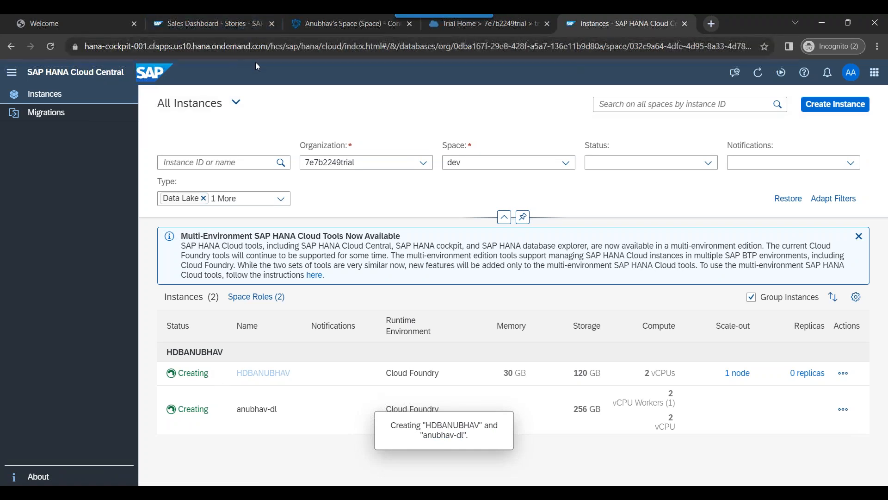
left_click_drag(273, 52, 89, 55)
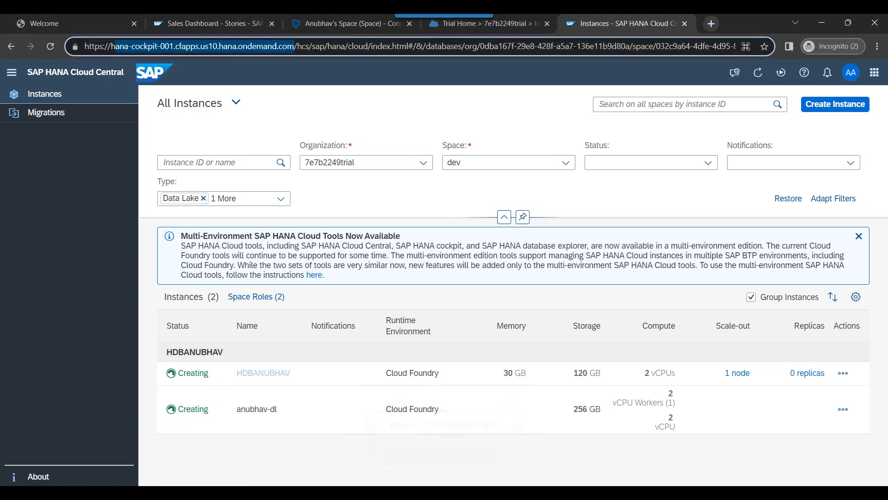
left_click(458, 437)
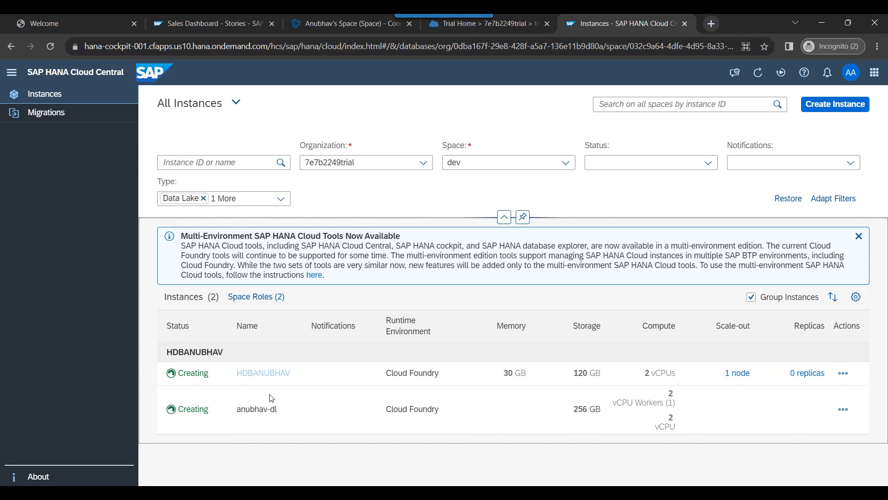
Step: Point out HDBANUBHAV's 30 GB memory and 120 GB storage, then dismiss the multi-environment tools notice
left_click(505, 375)
double_click(505, 375)
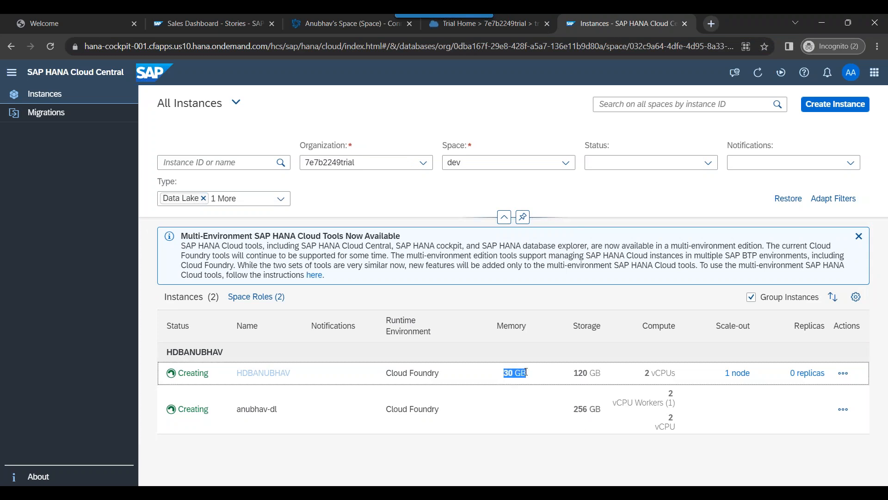
left_click(512, 462)
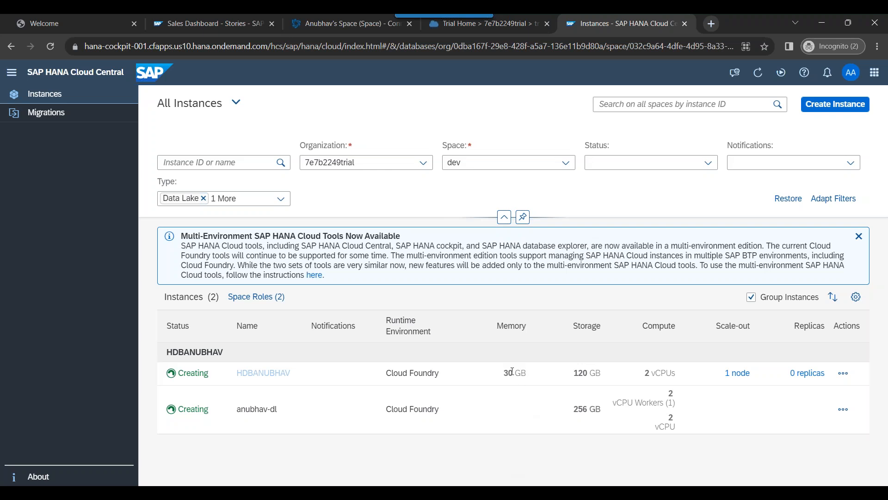
triple_click(506, 371)
left_click(510, 461)
triple_click(576, 373)
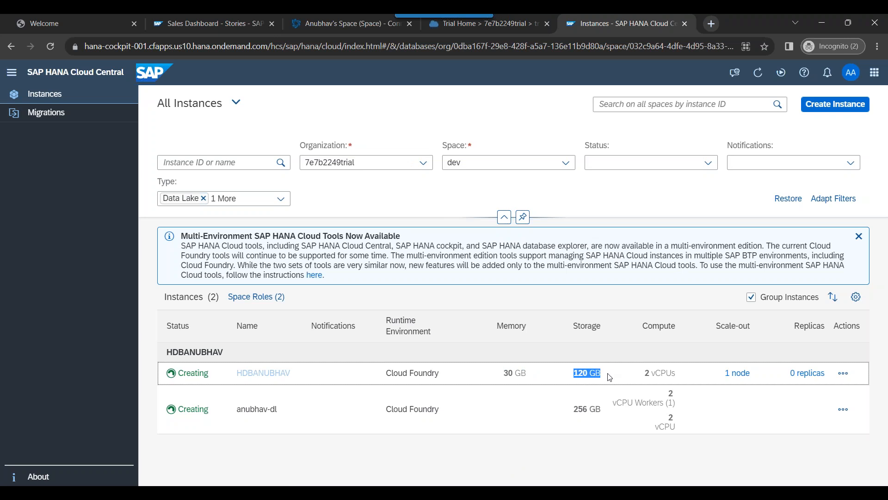
triple_click(507, 374)
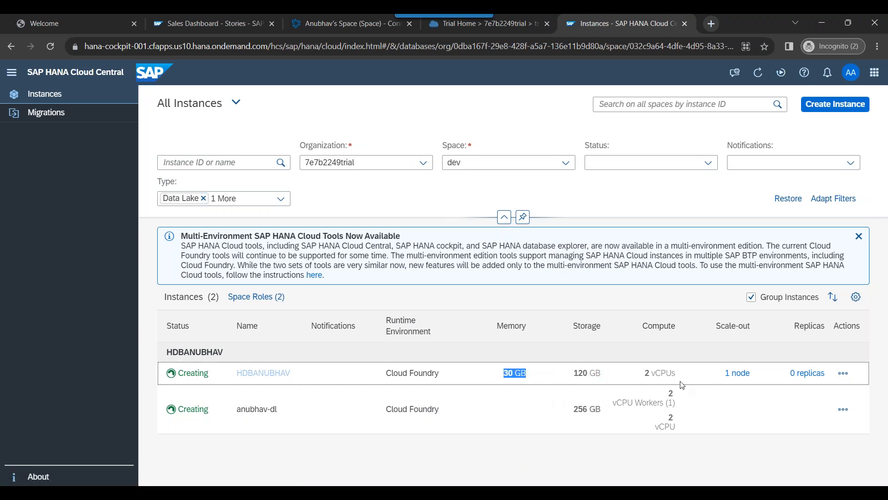
left_click(644, 372)
left_click(859, 236)
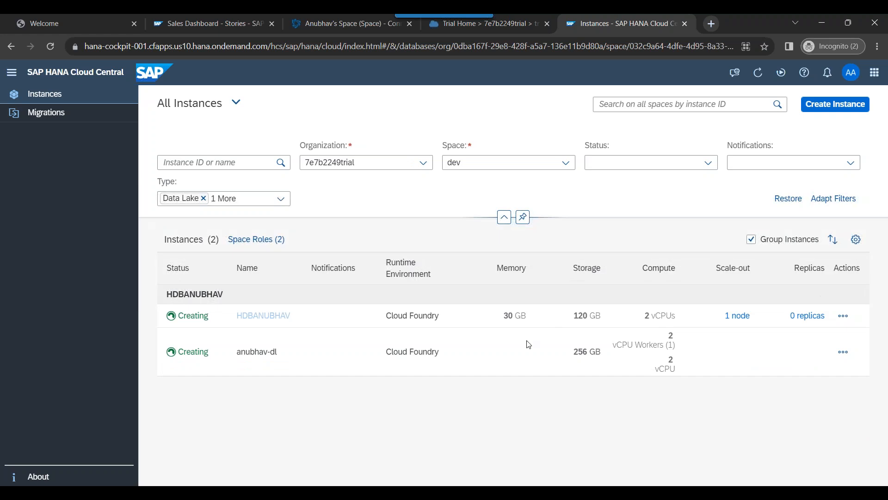
left_click(242, 320)
double_click(242, 320)
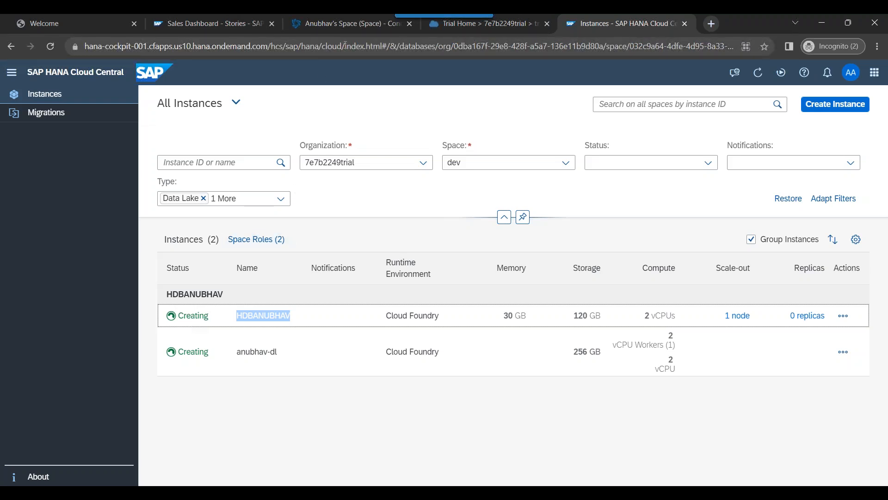
left_click(844, 315)
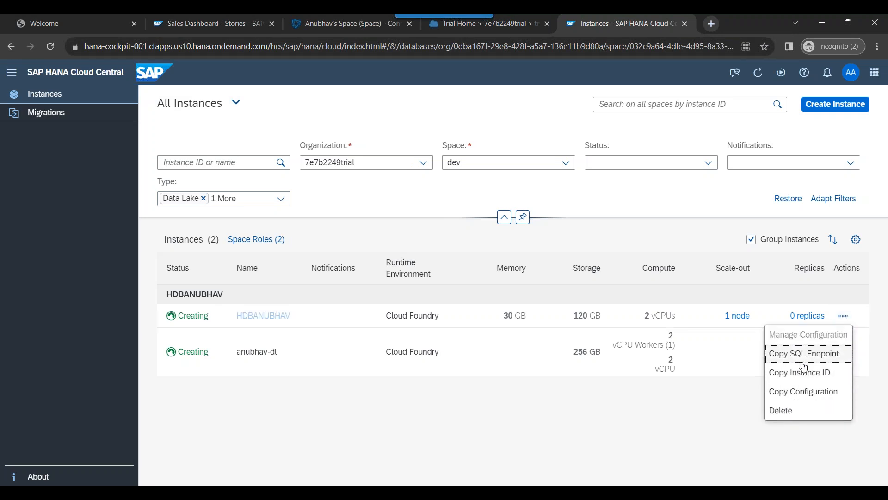
left_click(577, 410)
left_click_drag(213, 318, 180, 321)
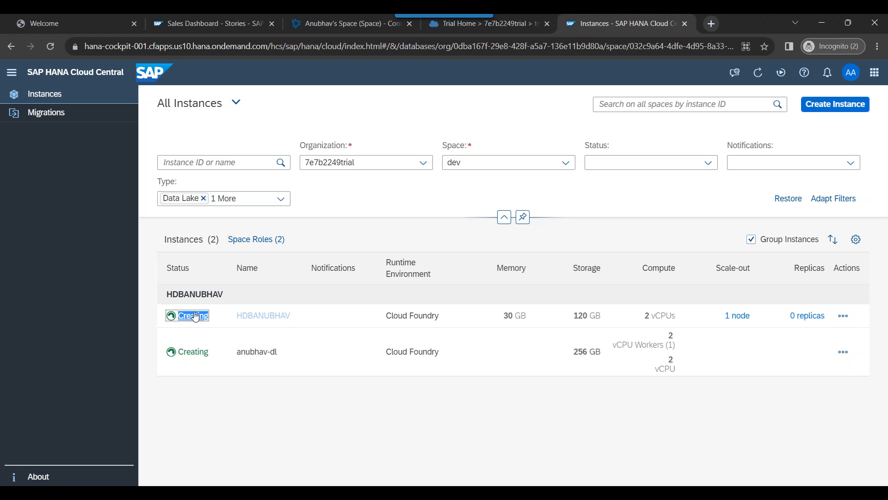
left_click(843, 315)
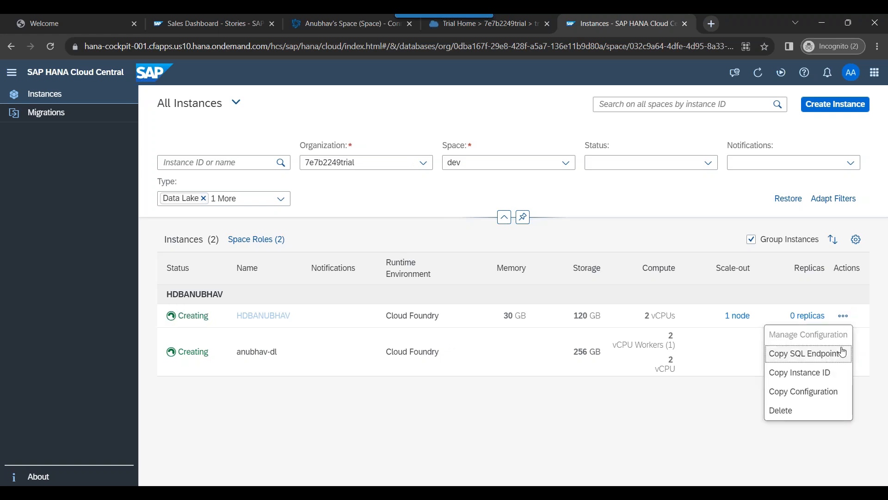
left_click(527, 462)
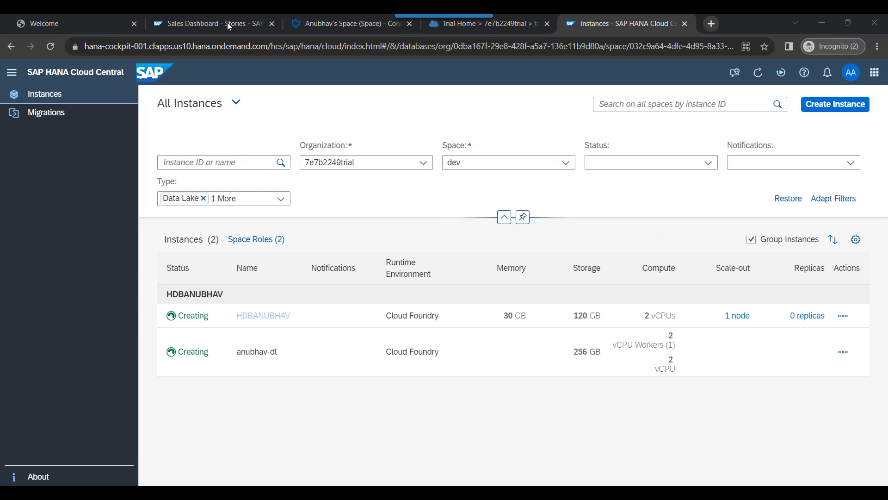
Step: Close the Cloud Central tab and load the BTP trial home page address
key("ctrl+w")
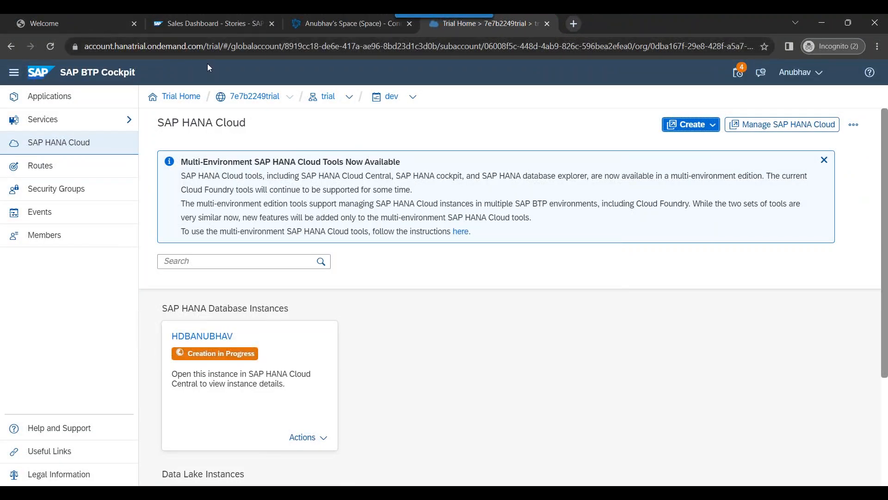
left_click(246, 44)
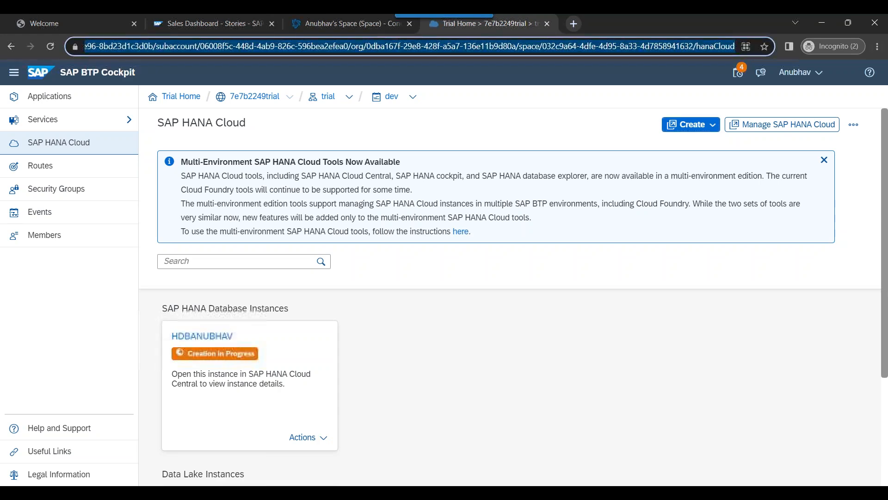
key("ctrl+v")
key("Return")
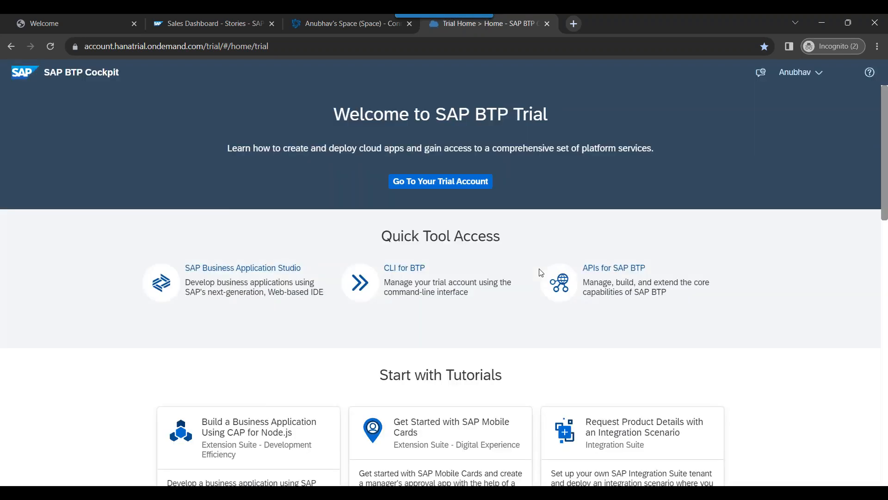
Step: Go through the trial account, subaccount trial and dev space to the SAP HANA Cloud instances
left_click(453, 187)
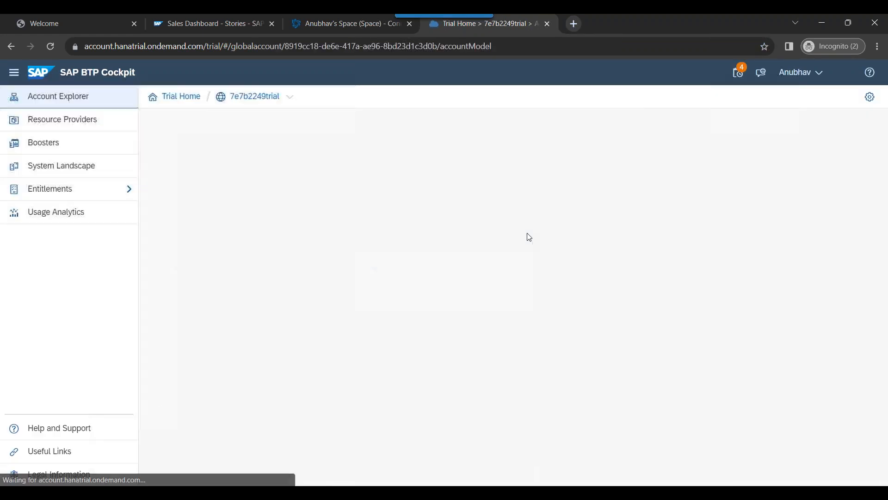
left_click(199, 306)
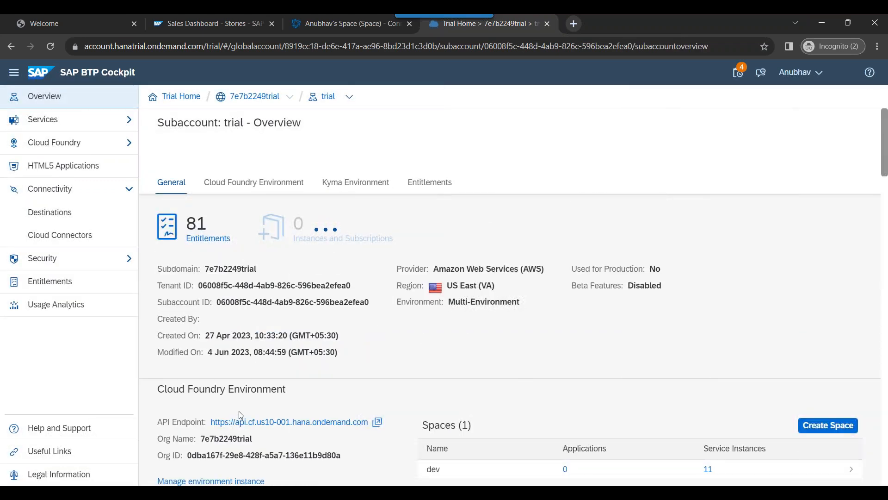
left_click(443, 470)
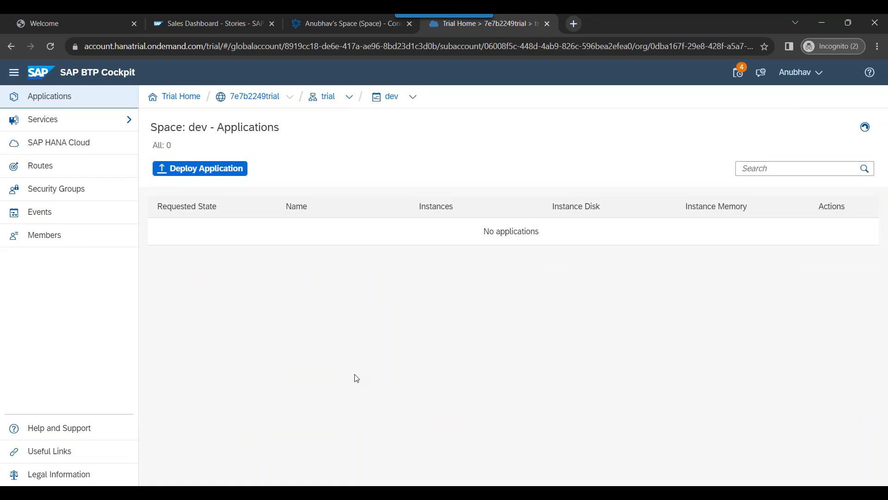
left_click(90, 154)
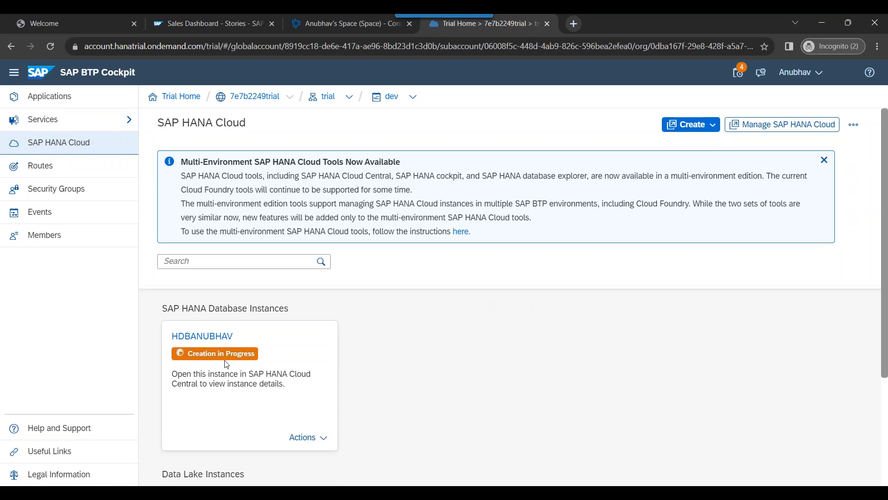
Step: Open the HDBANUBHAV instance in SAP HANA Cloud Central from its Actions menu
left_click_drag(169, 337, 234, 338)
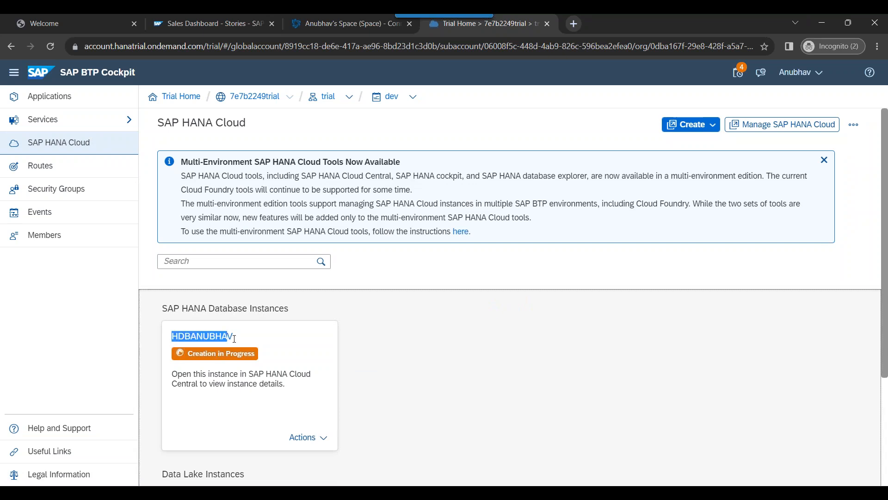
left_click(380, 400)
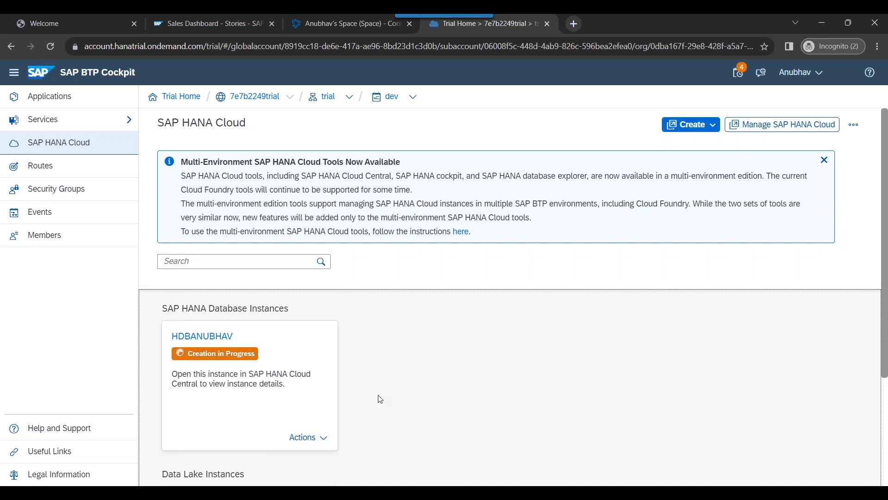
left_click(304, 437)
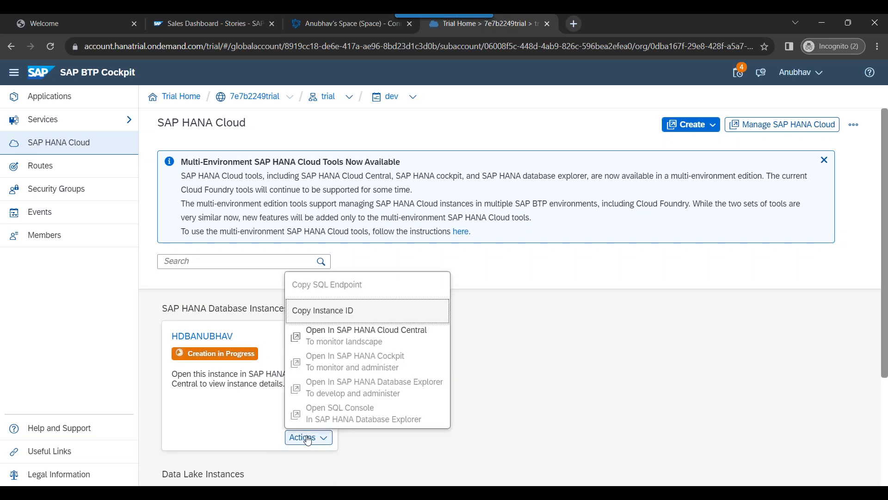
left_click(413, 340)
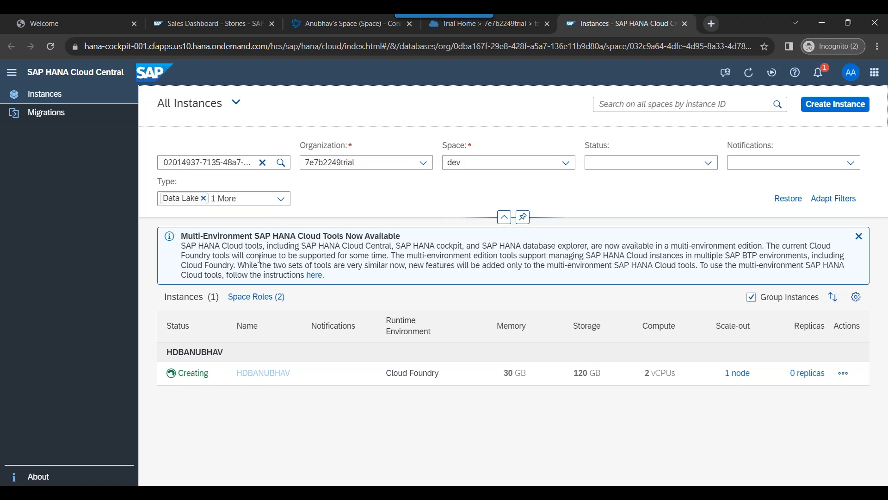
Step: Bring up the PowerPoint training deck at slide 74, 'Create HANA Cloud Instance'
left_click(220, 493)
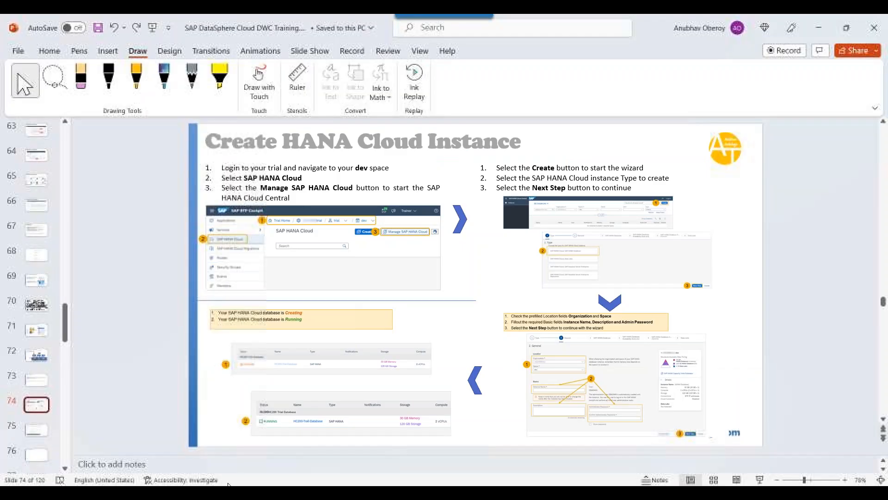
Step: Move back through the slides to 'Basics of Connectivity and Role of SCC'
scroll(33, 201, "up", 5)
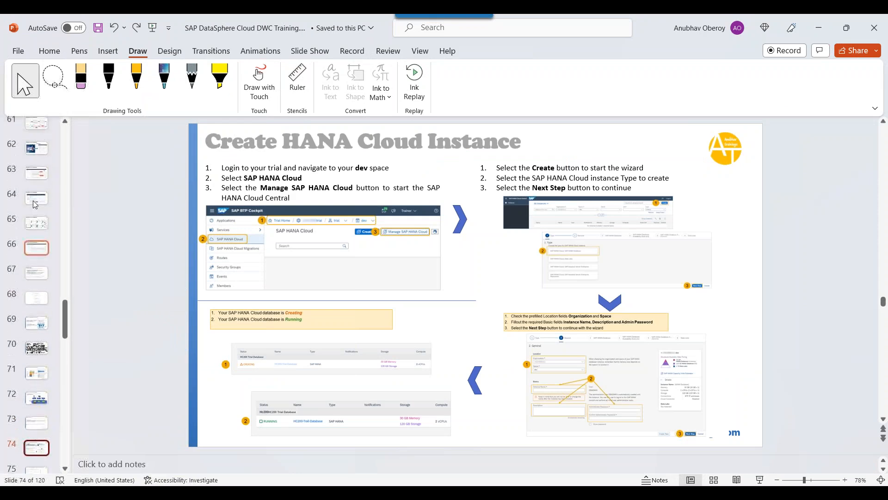
left_click(46, 227)
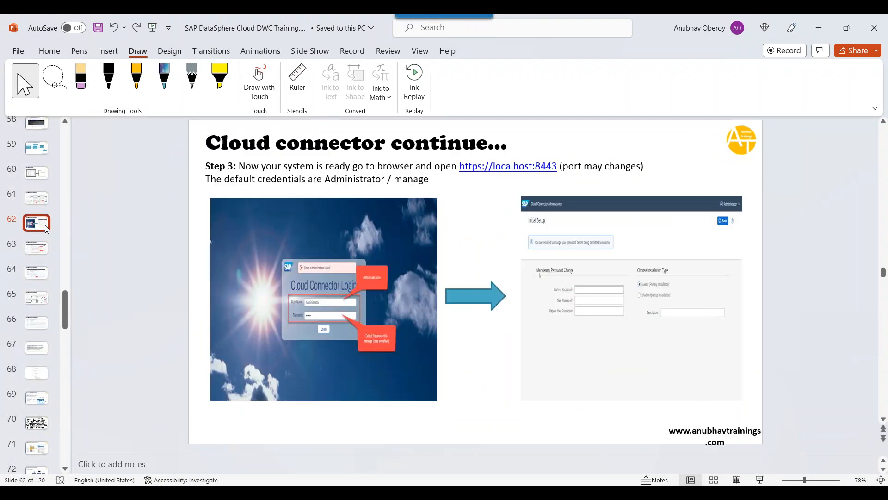
left_click(34, 148)
scroll(39, 231, "up", 2)
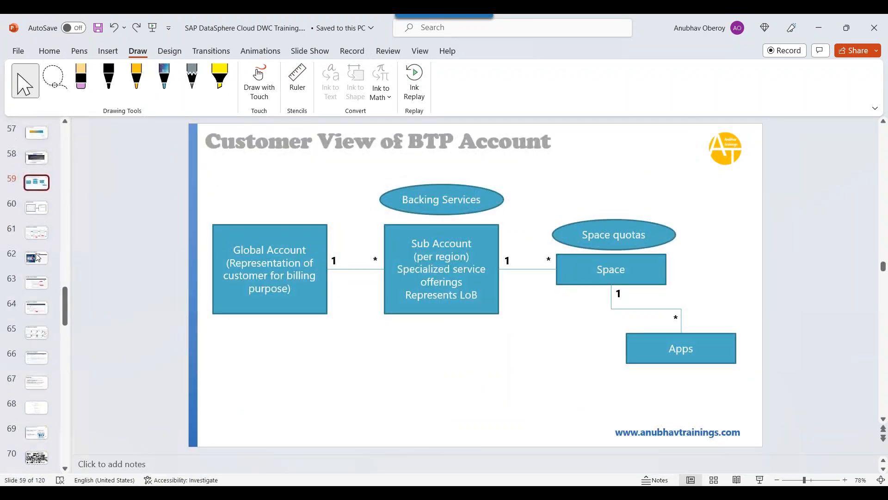
left_click(38, 142)
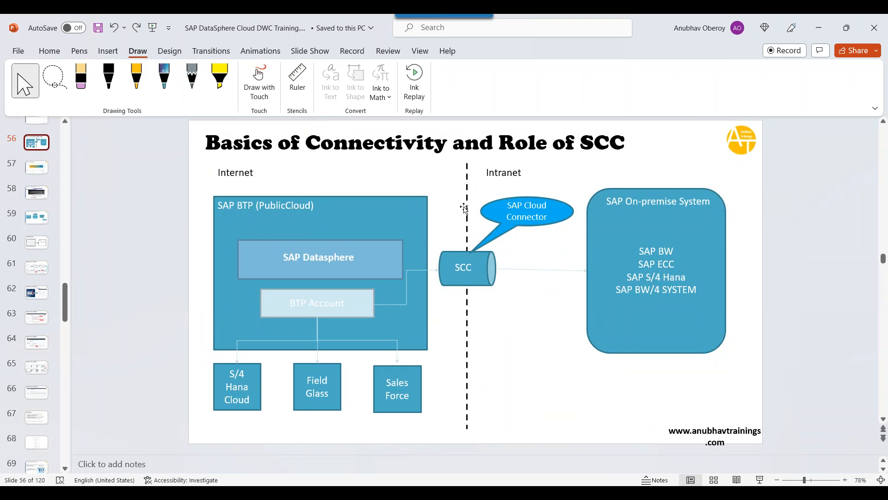
Step: Shorten the dashed Internet/Intranet divider from the bottom, then bring up Cloud Connector Administration
left_click(466, 189)
left_click(467, 256)
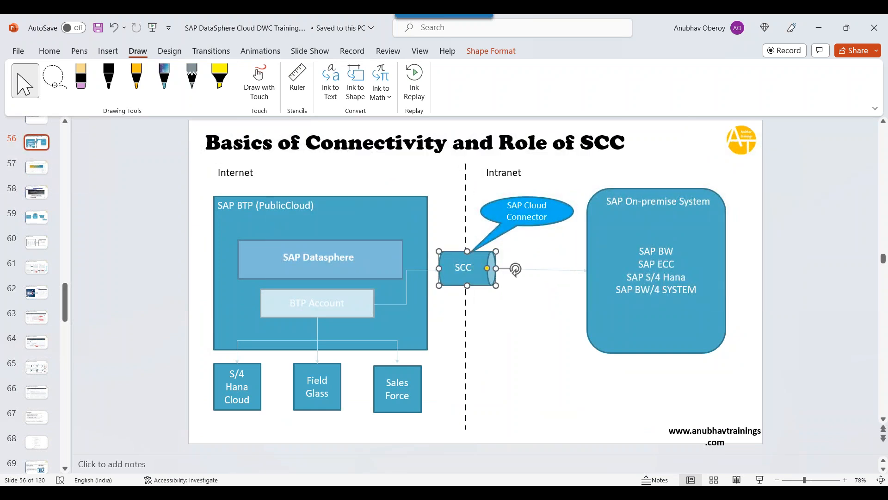
double_click(504, 172)
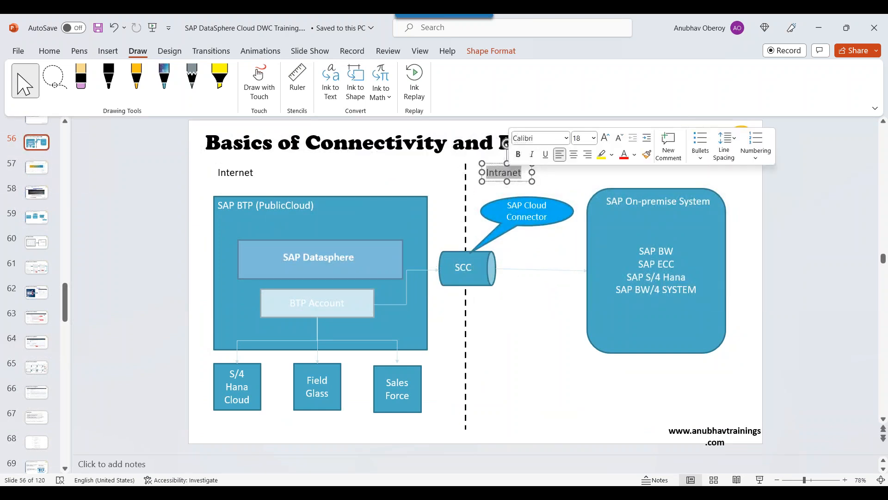
double_click(250, 172)
left_click(546, 390)
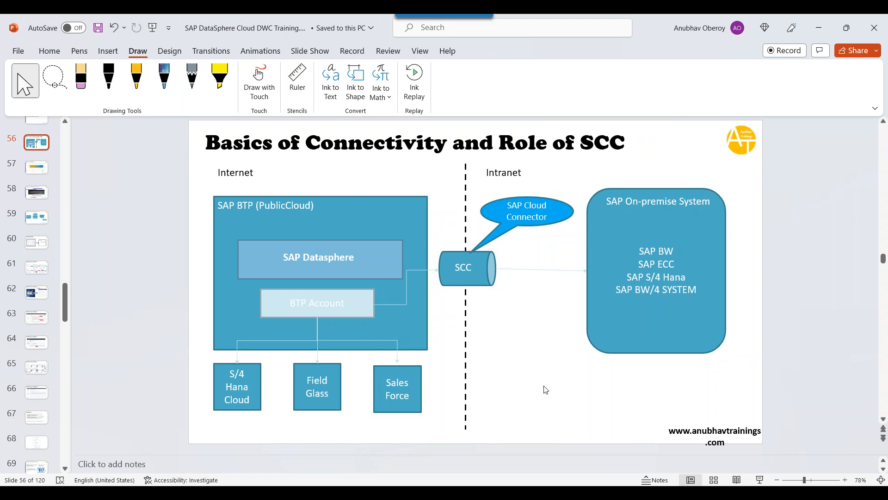
left_click(466, 416)
left_click_drag(465, 430, 466, 357)
left_click(656, 423)
mouse_move(333, 484)
left_click(320, 444)
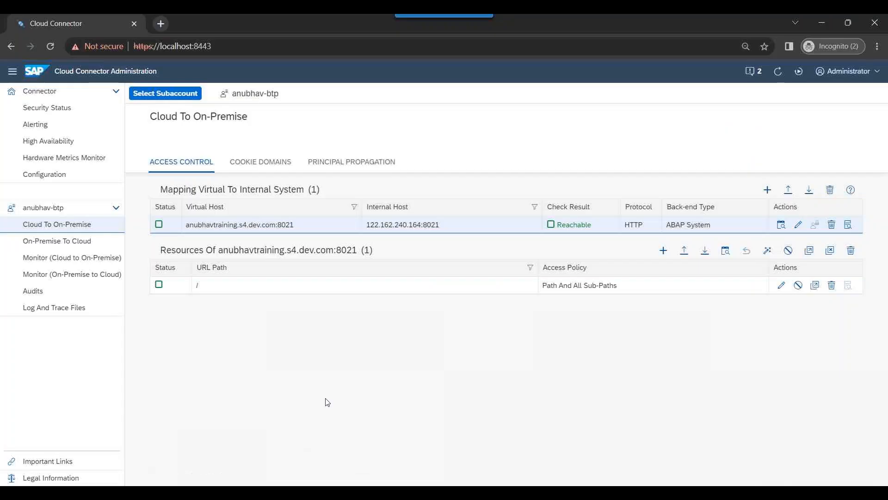
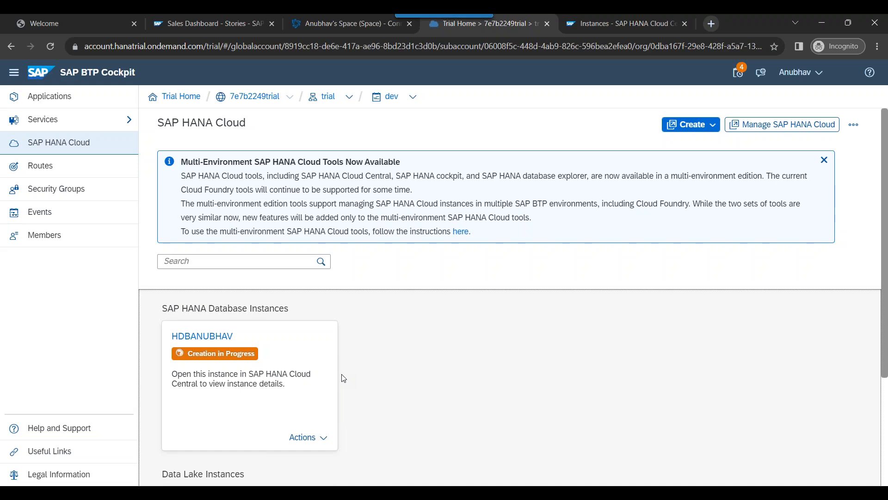
Step: Leave the HANA Cloud instance page for the Datasphere Connections list of Anubhav's Space
triple_click(221, 354)
left_click(389, 408)
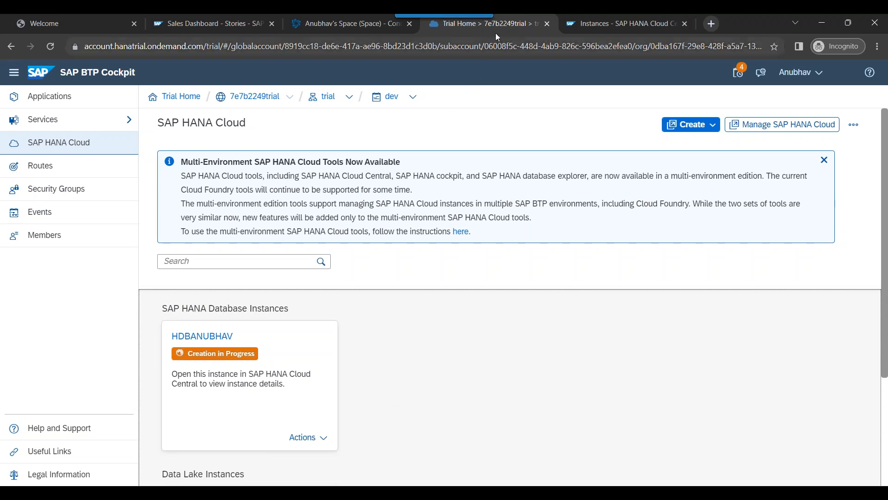
left_click(512, 21)
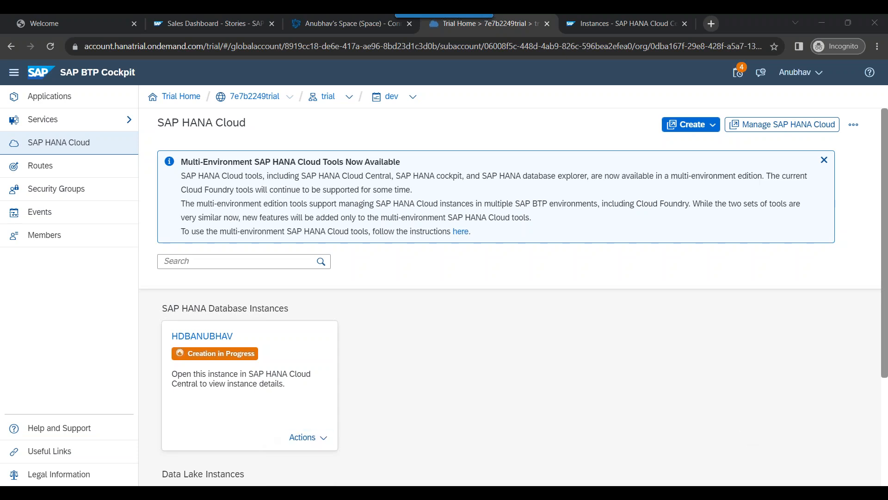
left_click(312, 23)
Step: Tick HANA_CLOUD and S4_CLOUD in Local Connections, leaving the S4HANA ABAP row unticked
left_click(175, 206)
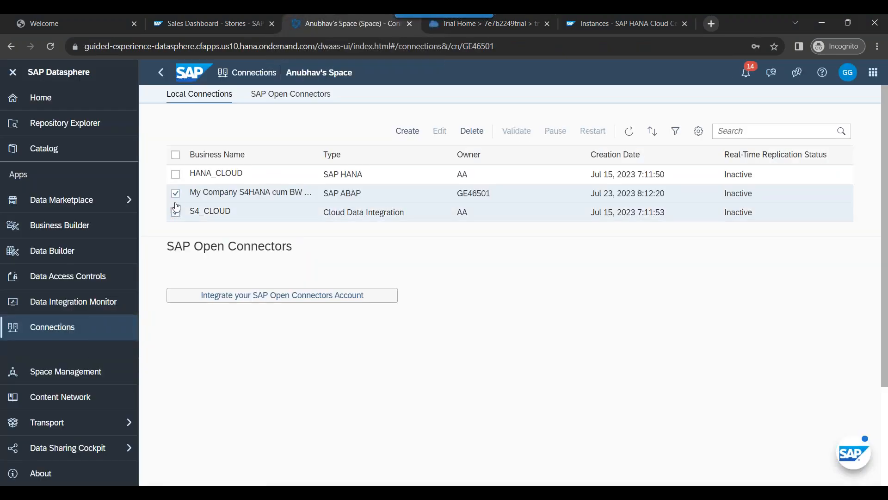
left_click(175, 193)
left_click(176, 174)
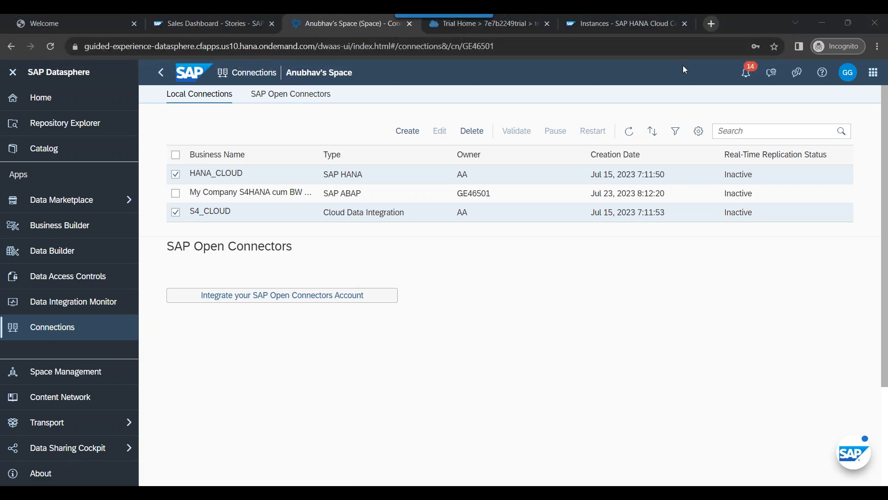
Step: Open anubhavtrainings.com in a new tab, browse the course cards and dismiss the updates popup
left_click(711, 24)
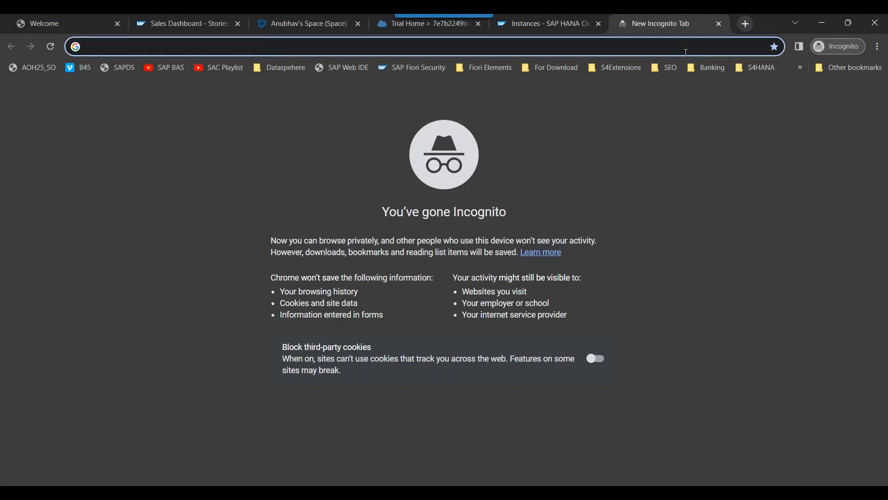
type("anu")
key("Return")
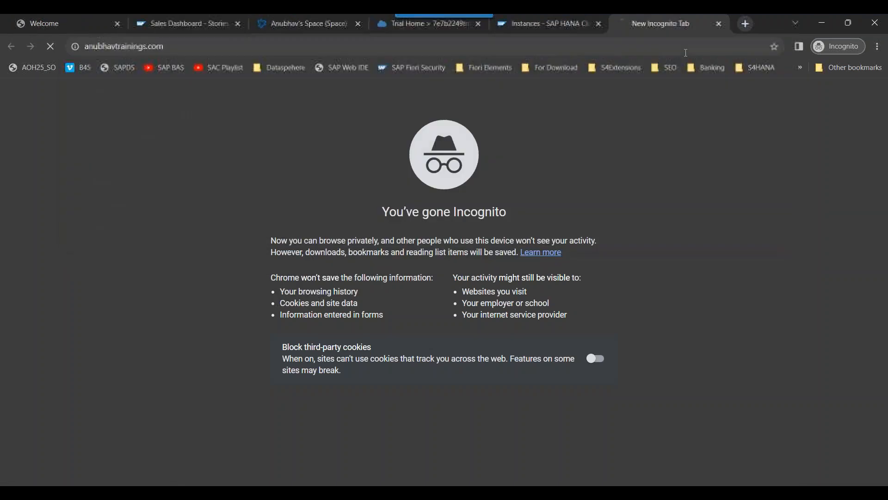
scroll(641, 271, "down", 5)
scroll(641, 272, "down", 15)
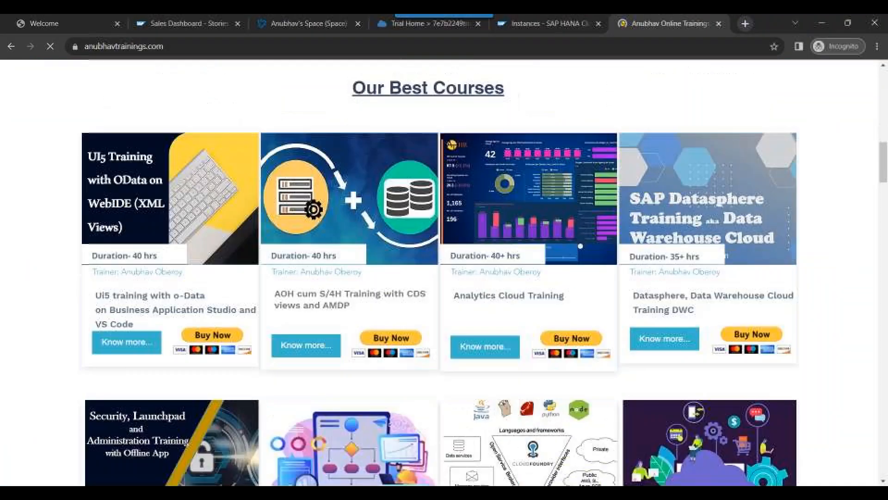
scroll(641, 271, "down", 1)
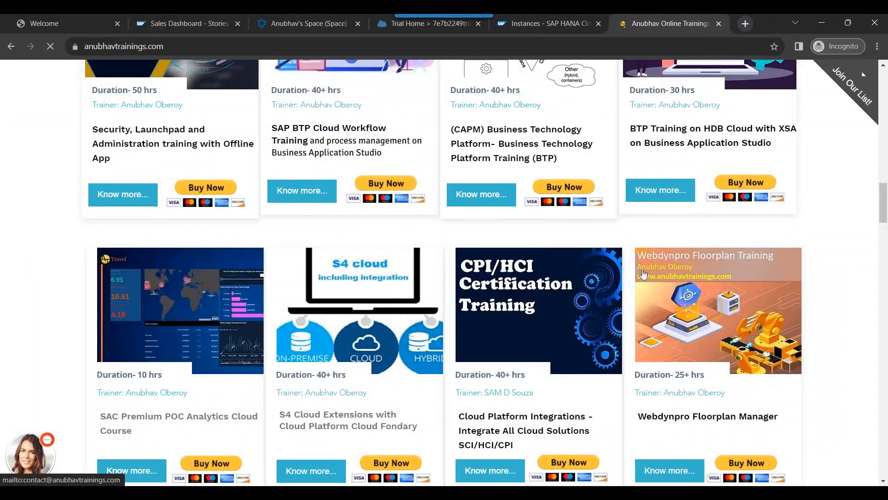
scroll(678, 203, "up", 3)
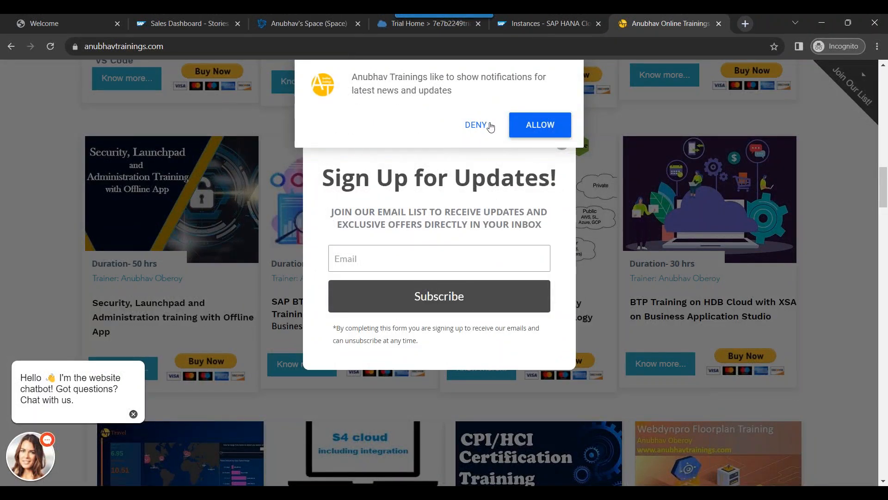
left_click(561, 147)
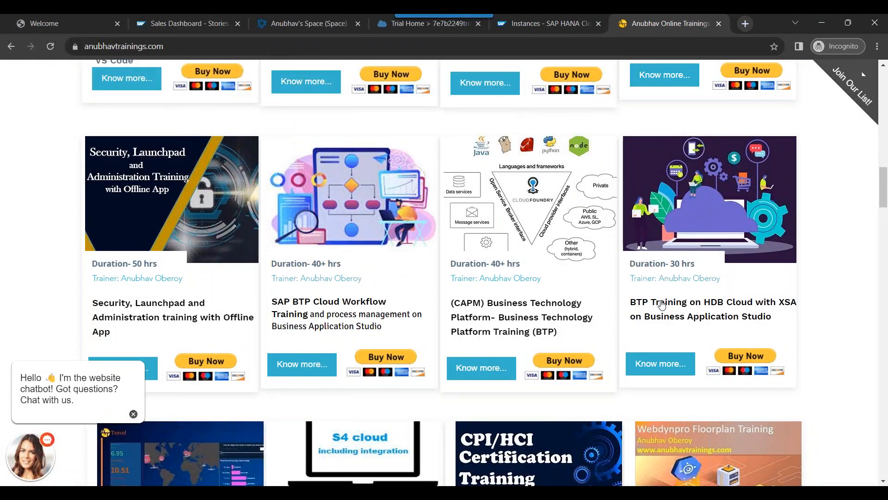
Step: Highlight the BTP Training on HDB Cloud course's title, trainer and duration, then return to the instances list
left_click_drag(778, 324, 632, 301)
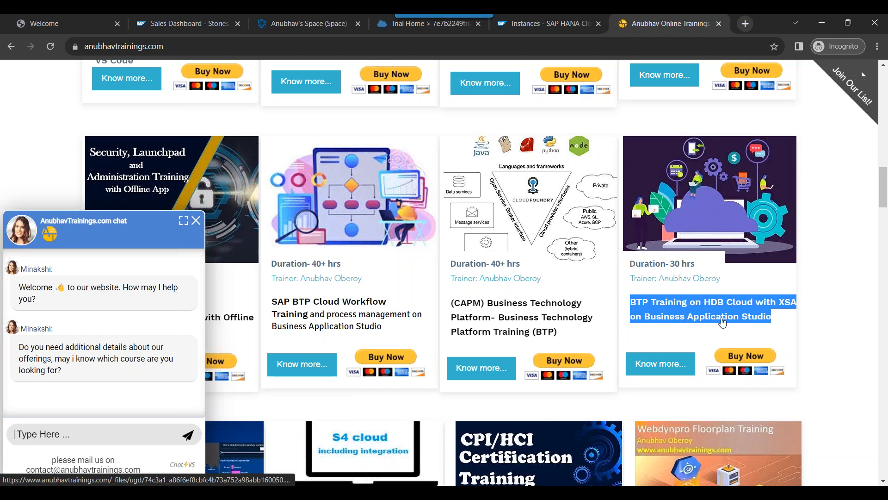
left_click(821, 334)
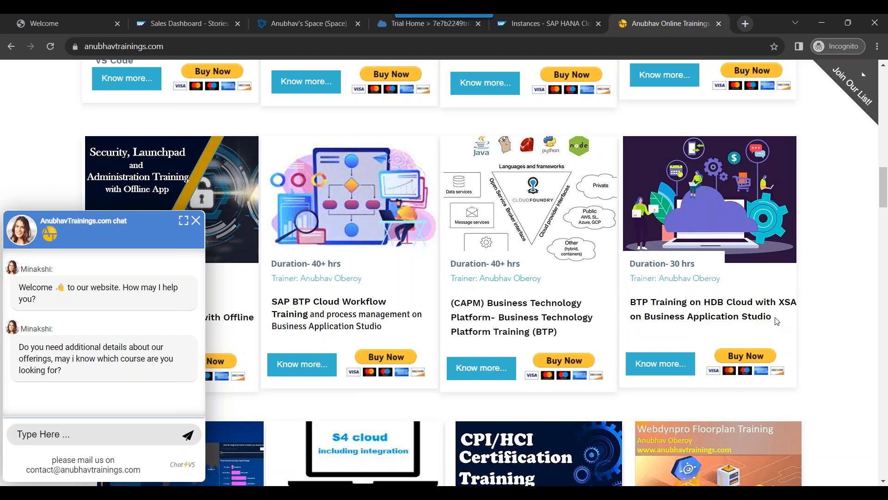
left_click_drag(781, 322, 625, 299)
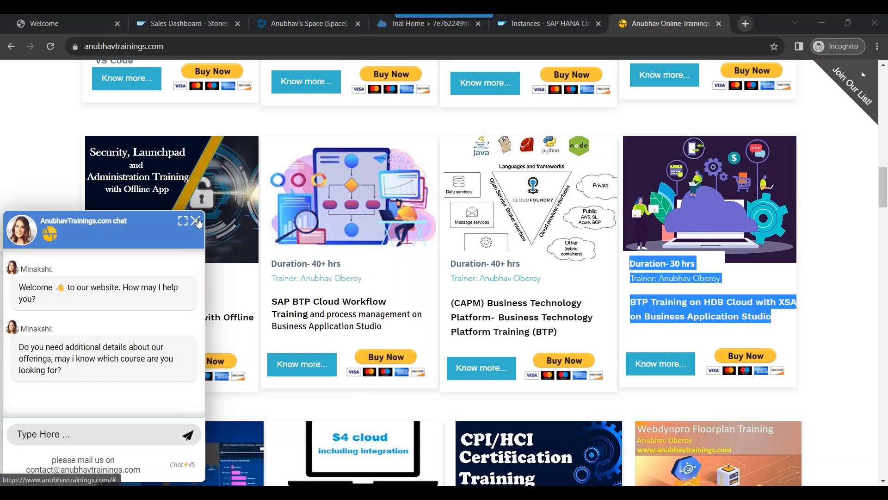
scroll(452, 301, "up", 3)
scroll(452, 302, "up", 15)
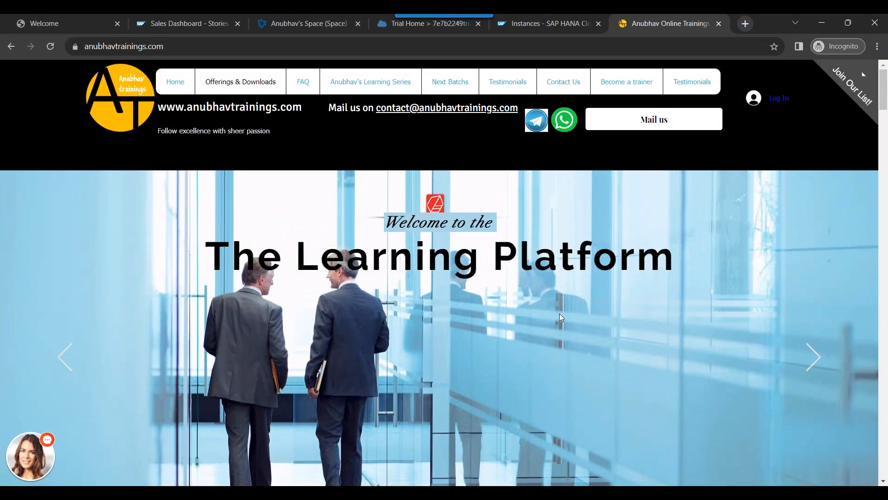
scroll(559, 315, "down", 12)
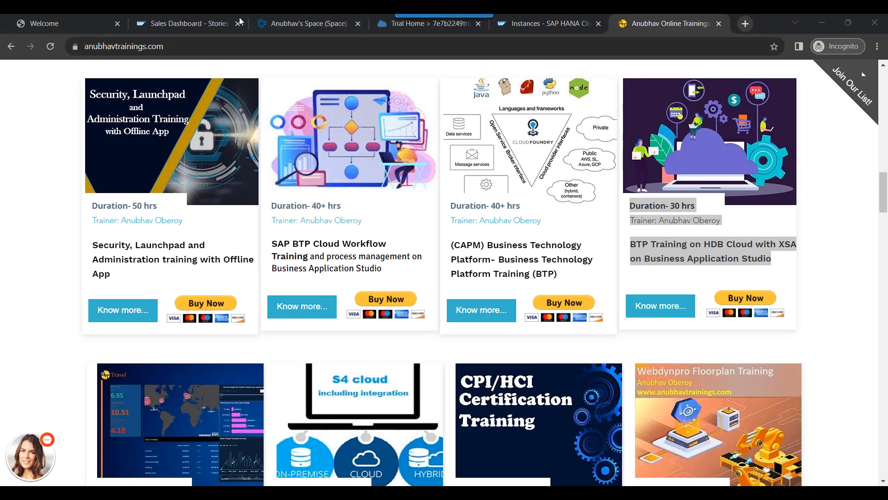
left_click(552, 32)
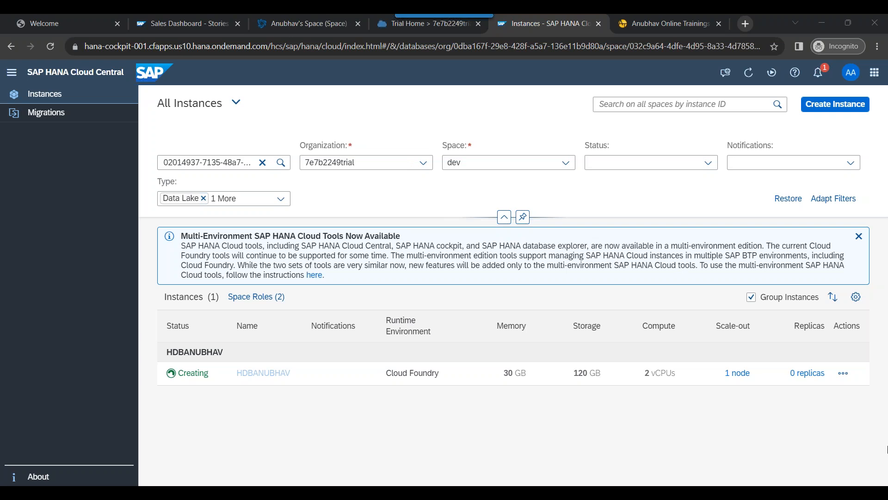
Step: Turn up the system volume while HDBANUBHAV is still creating
key("XF86AudioRaiseVolume")
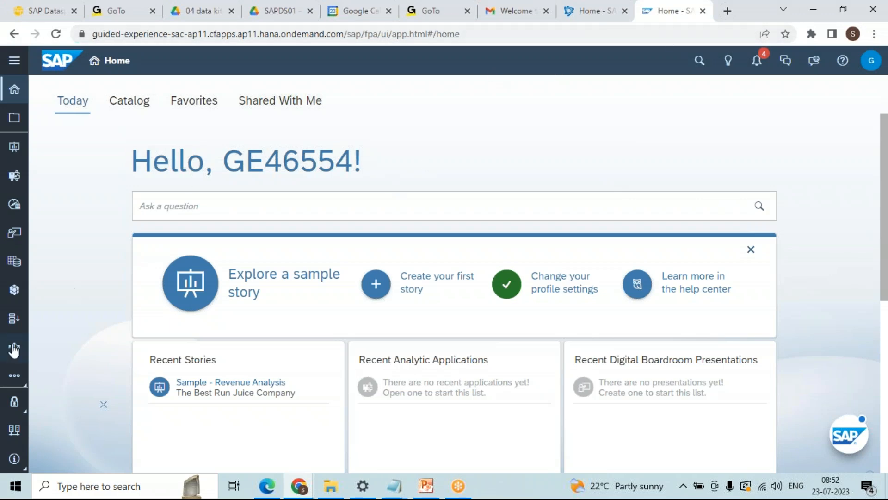
Step: Maximize Chrome on the Datasphere Home tab, open its Connections area, and switch to the SAC tab
left_click(843, 10)
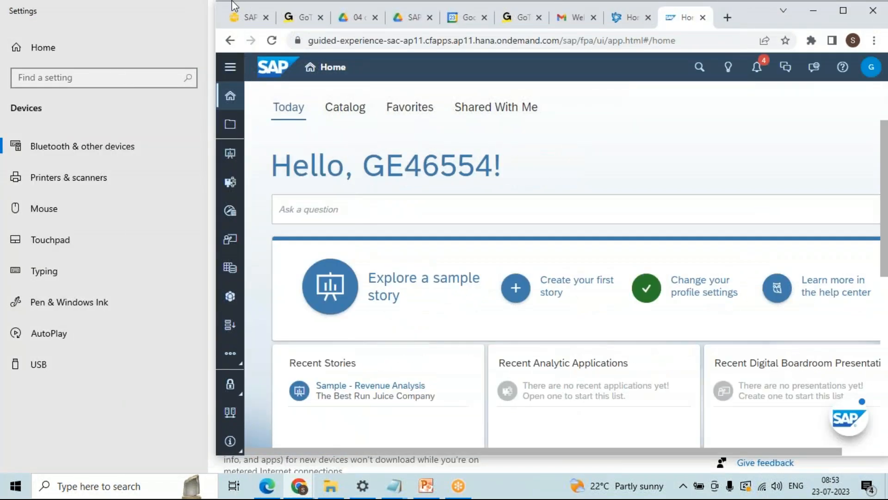
left_click(239, 17)
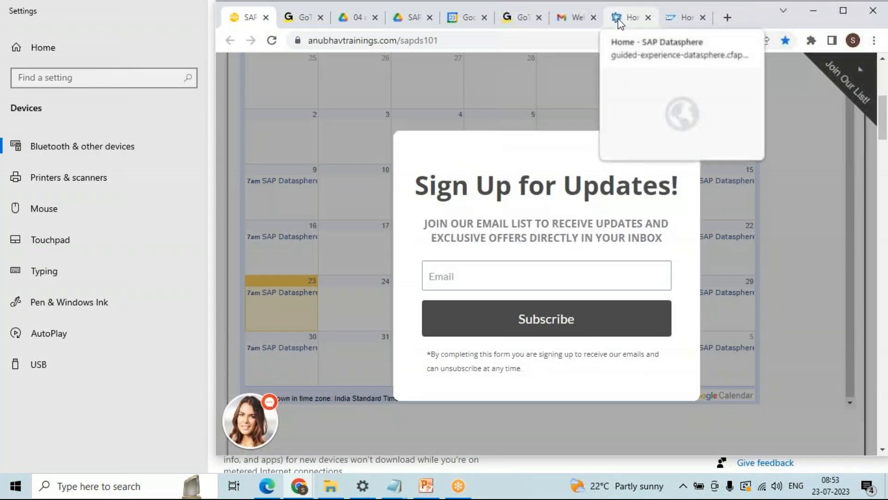
left_click(620, 22)
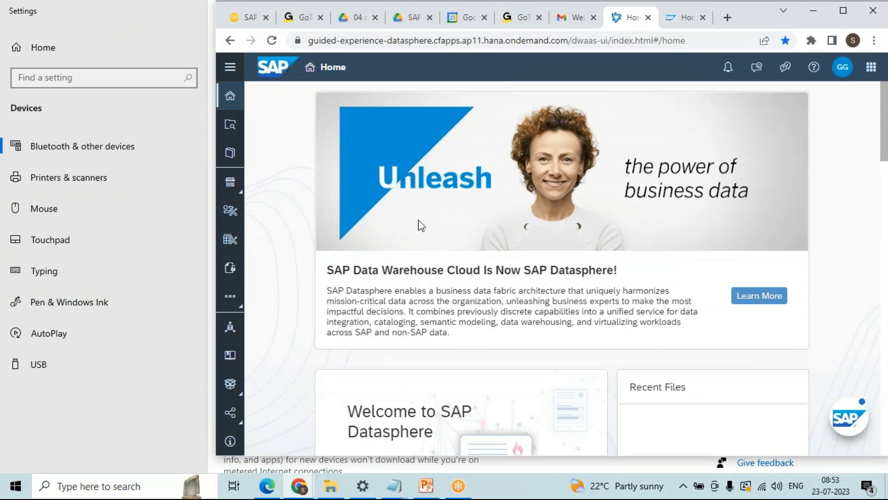
left_click(846, 14)
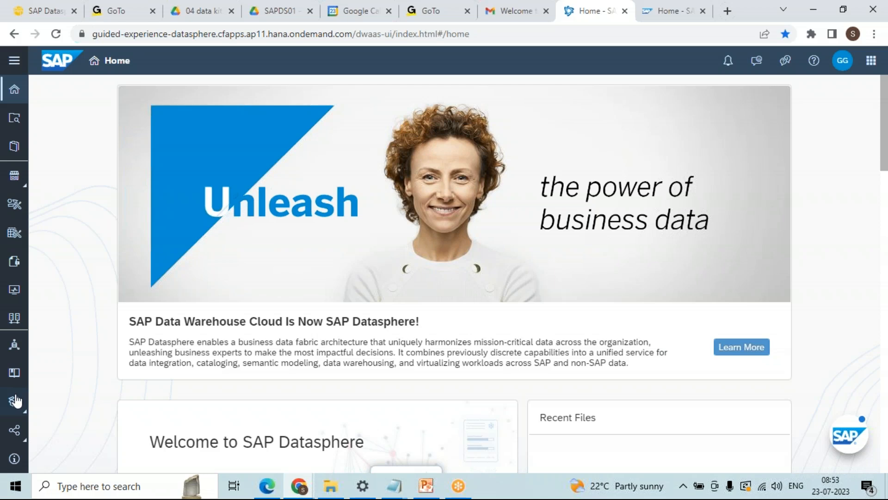
left_click(14, 323)
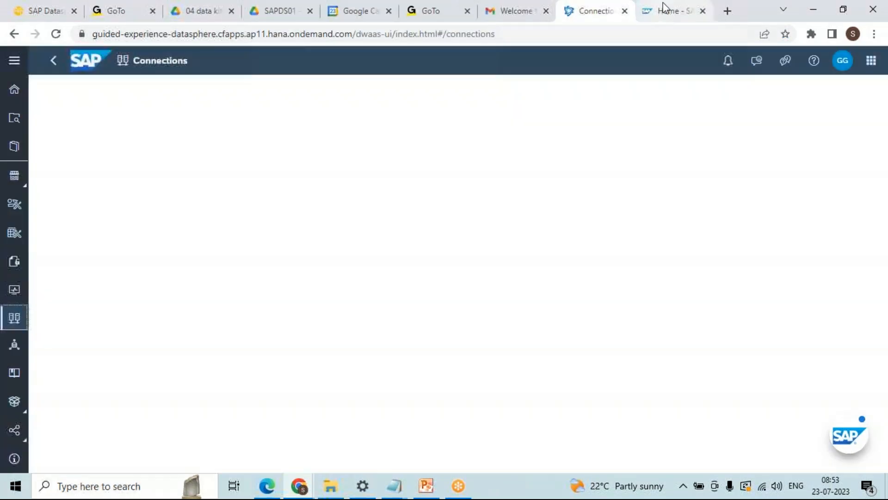
left_click(666, 9)
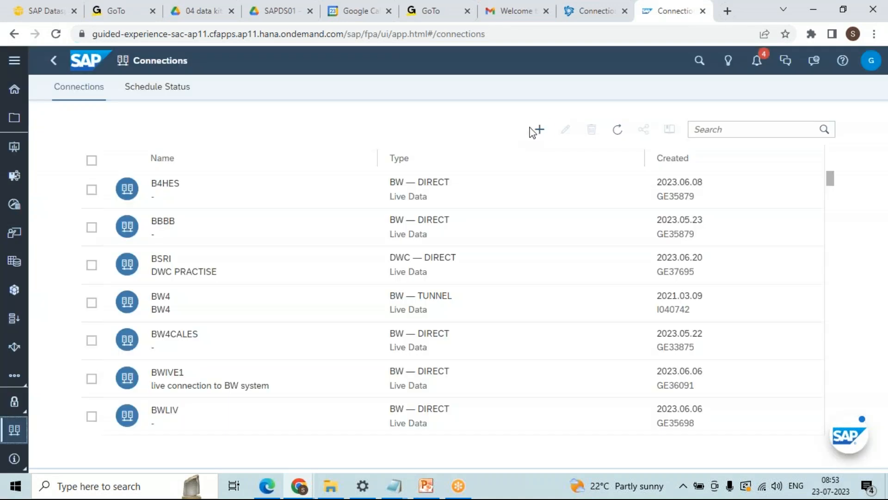
Step: Start a new SAP Datasphere live connection via Add Connection > Connect to Live Data
left_click(539, 130)
left_click(538, 132)
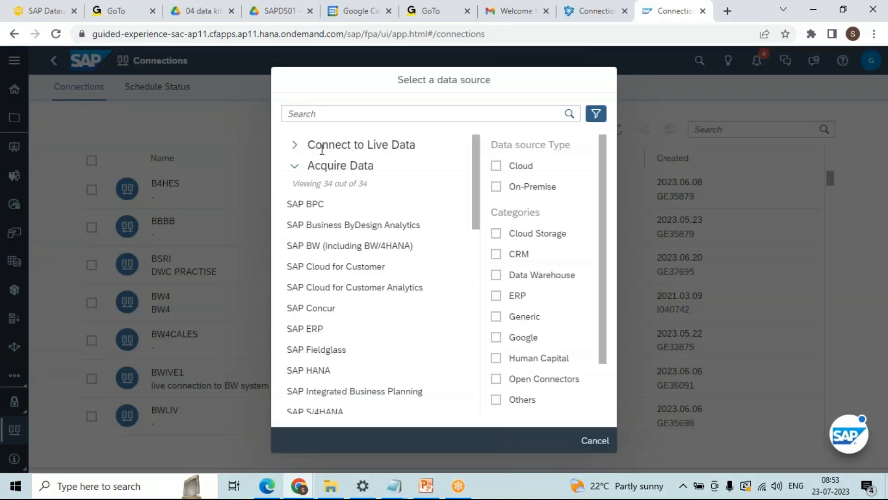
left_click(294, 145)
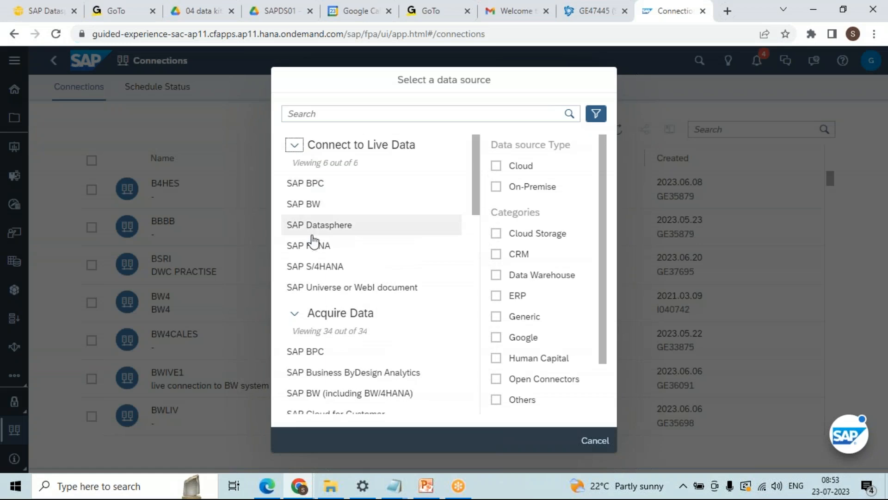
left_click(321, 226)
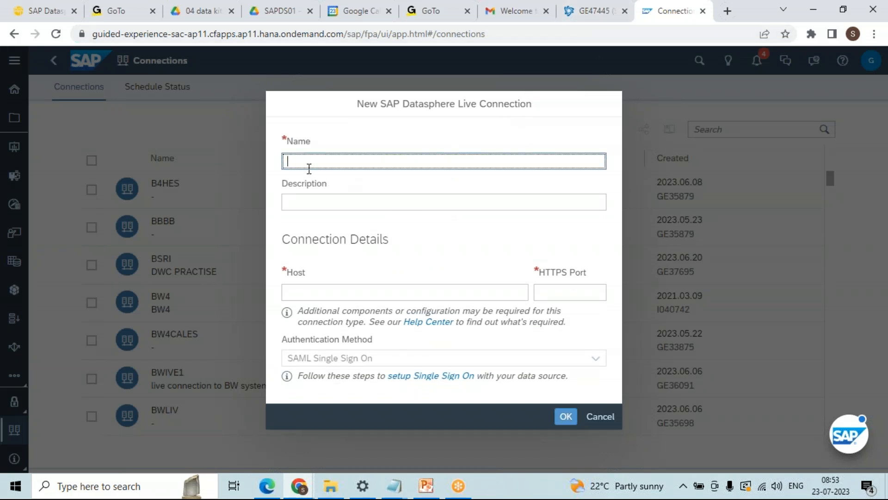
Step: Select the space id at the end of the Datasphere page address
left_click(582, 19)
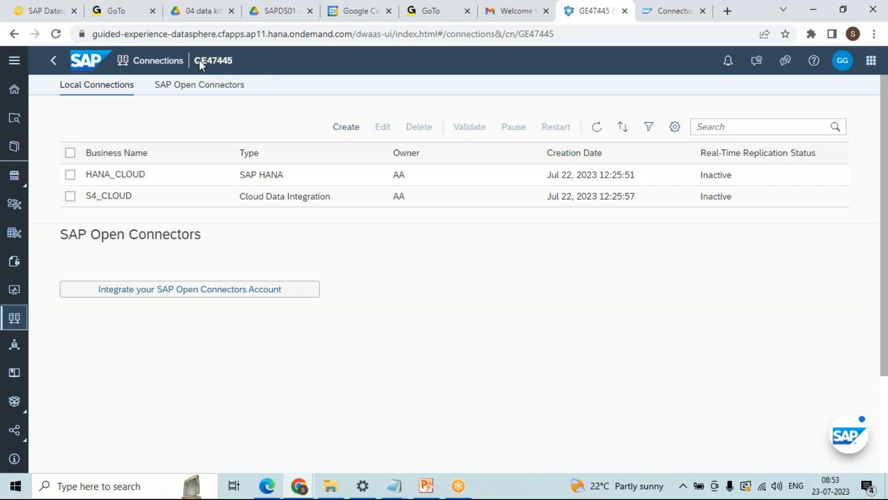
left_click_drag(197, 60, 240, 54)
double_click(556, 36)
key("ctrl+c")
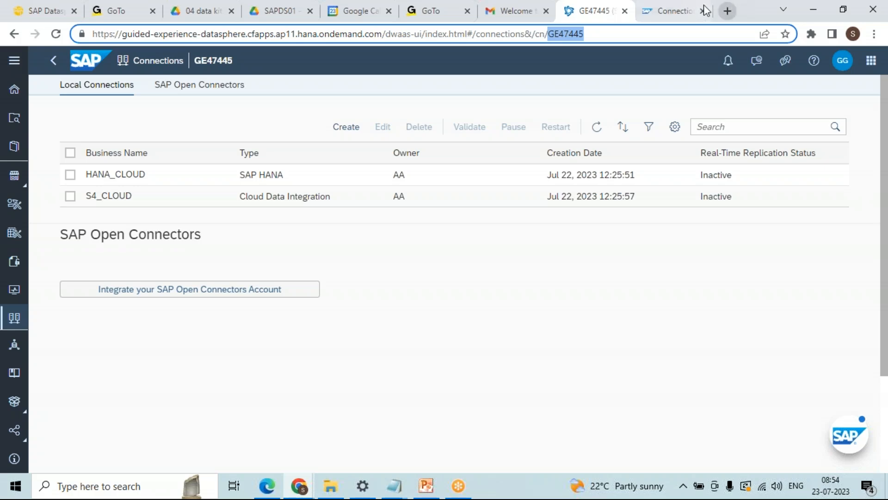
Step: Paste the space id into the connection's Name and Description fields
left_click(671, 12)
key("ctrl+v")
left_click(326, 200)
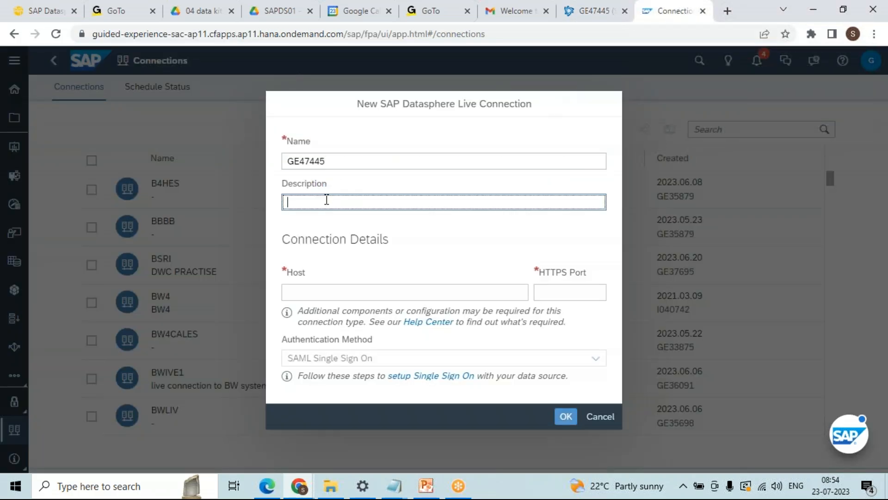
key("ctrl+v")
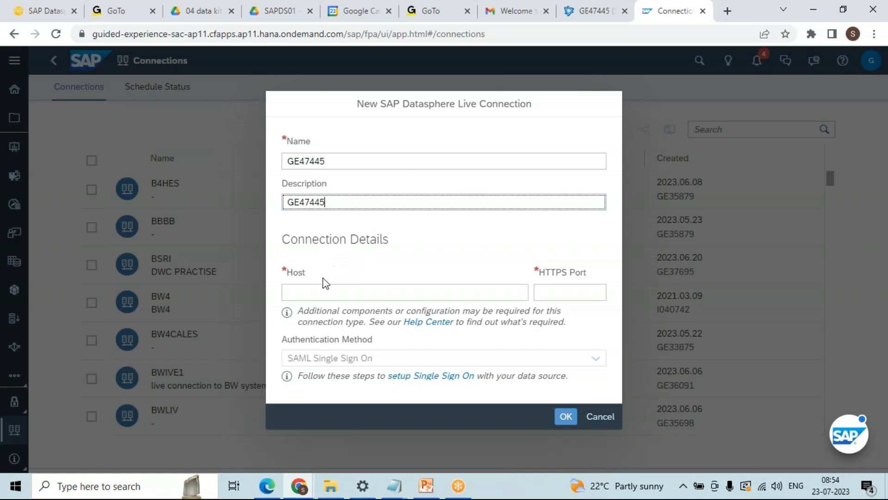
left_click(324, 291)
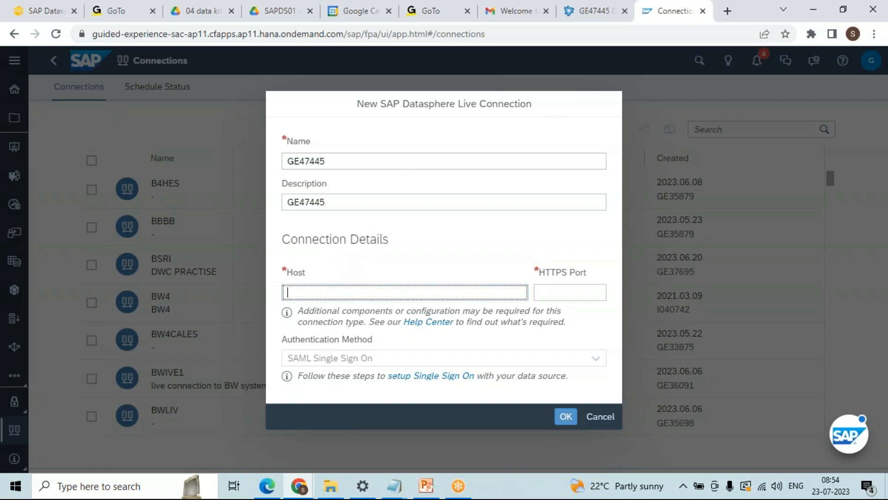
Step: Copy the Datasphere tenant host into Host, set HTTPS port 443, and submit the connection
left_click(600, 19)
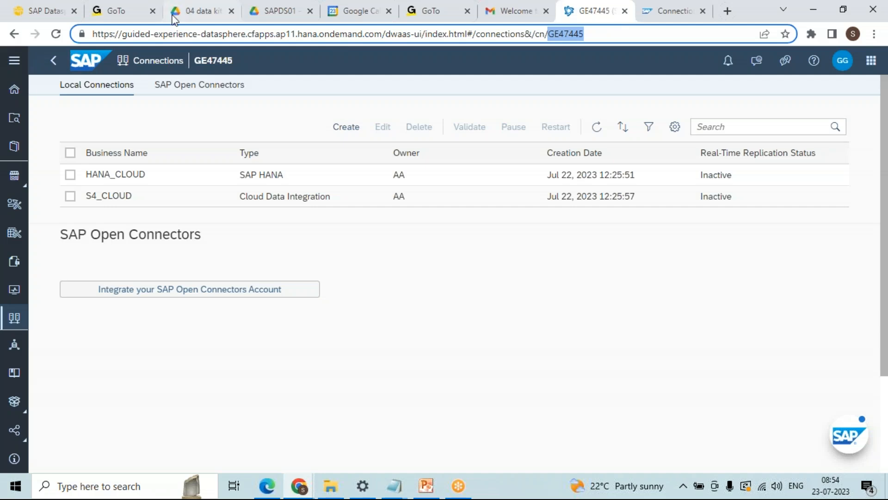
left_click(170, 34)
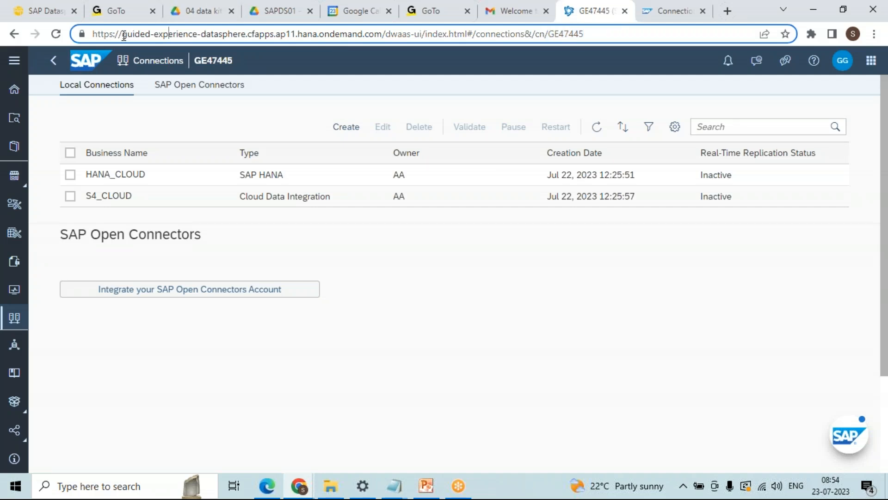
left_click_drag(123, 36, 383, 36)
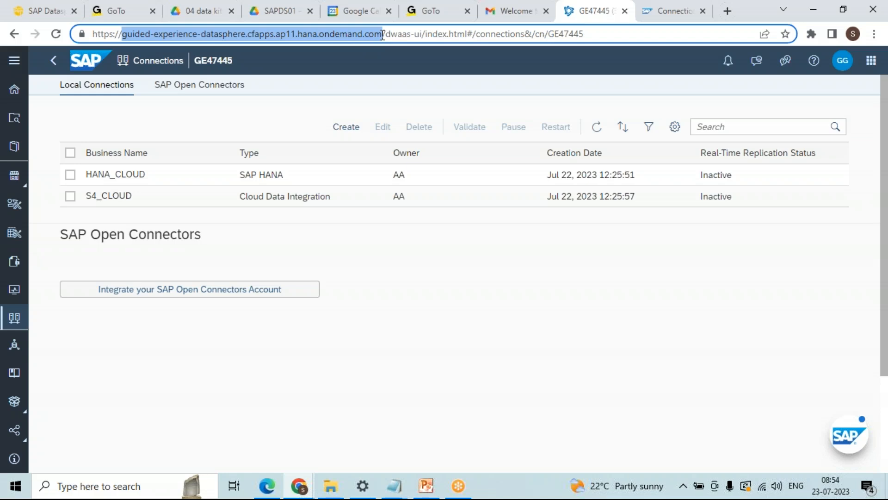
left_click(666, 11)
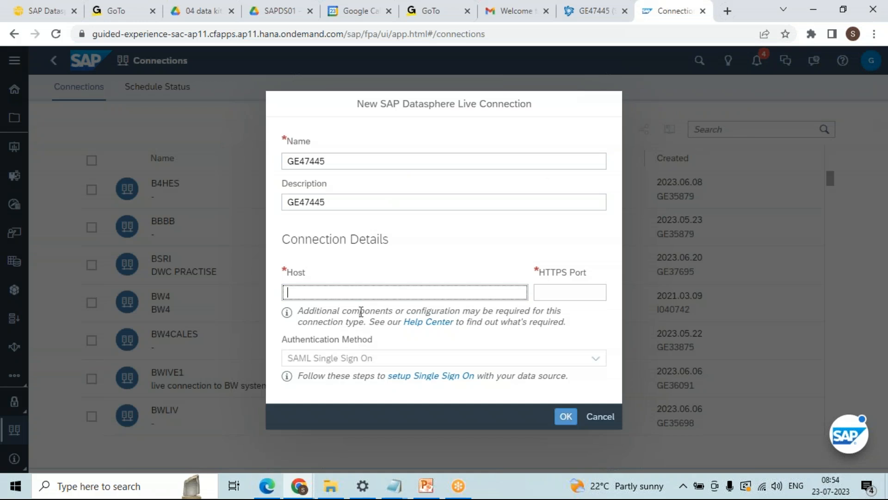
key("ctrl+v")
left_click(556, 290)
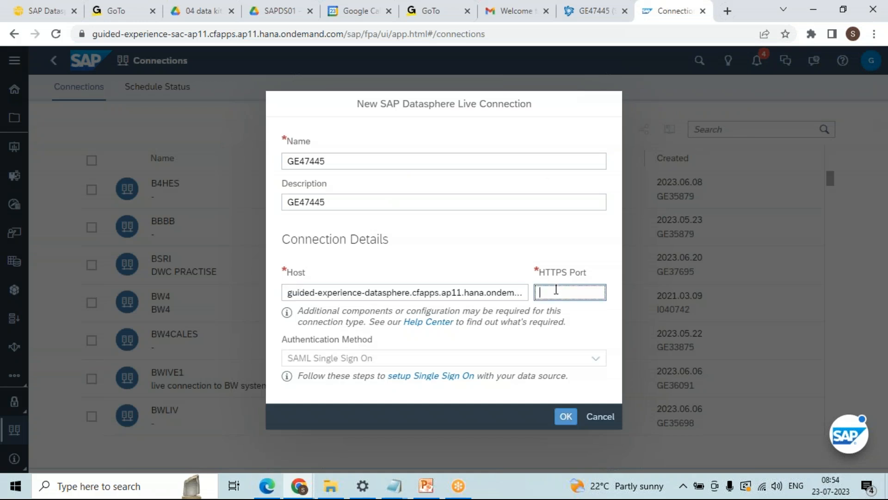
type("443")
left_click(510, 292)
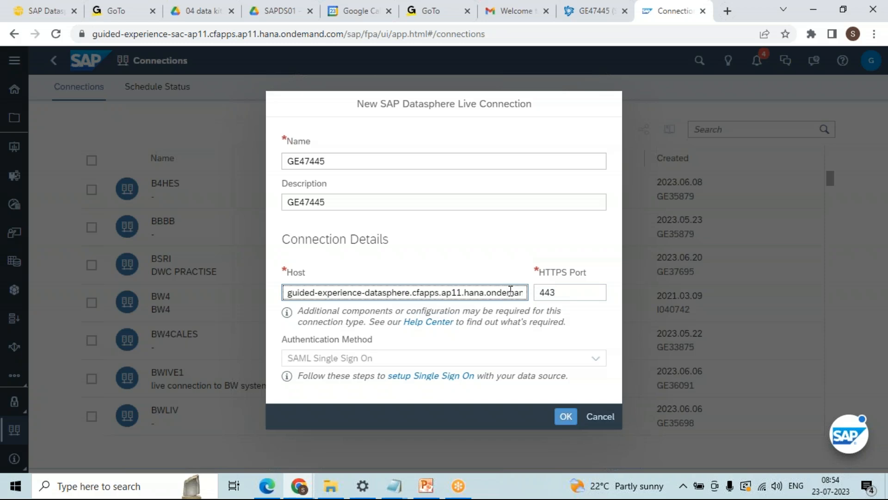
key("Left")
key("Left")
key("Left")
key("Left")
key("Left")
key("Left")
key("Left")
key("Left")
key("Left")
key("Left")
key("Left")
key("Left")
key("Left")
key("Left")
key("Left")
key("Left")
key("Left")
key("Left")
key("Left")
key("Left")
left_click(572, 416)
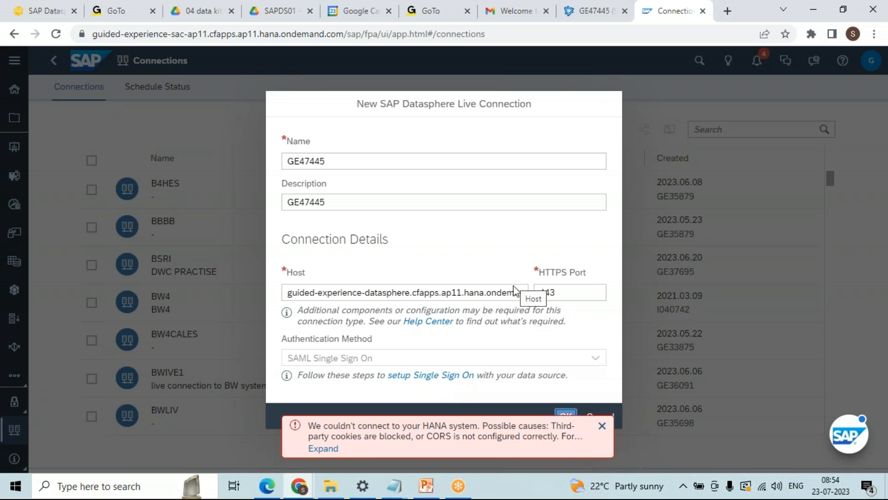
Step: Expand the HANA connection error to read its cookies/CORS explanation, then browse Chrome's main menu
left_click(323, 448)
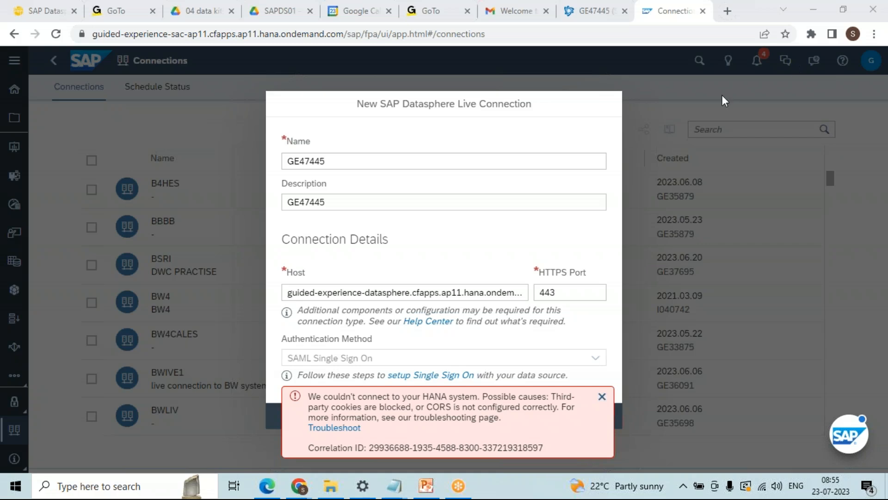
left_click(874, 34)
mouse_move(821, 139)
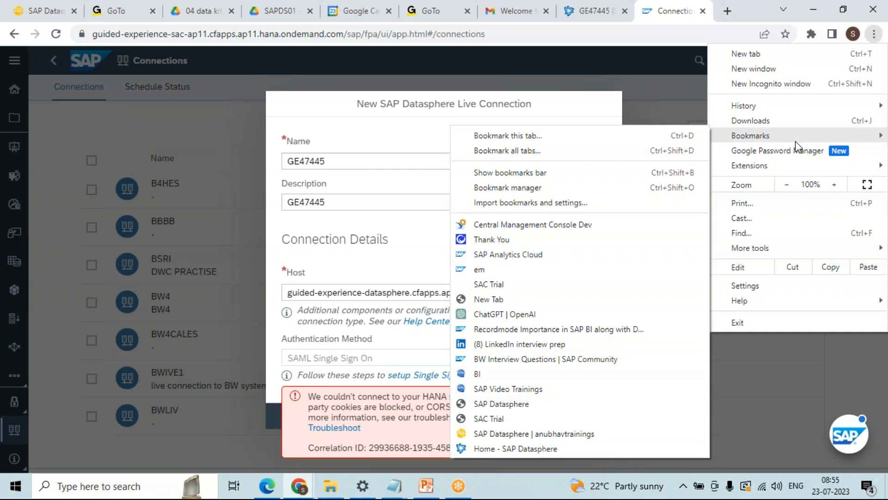
left_click(816, 337)
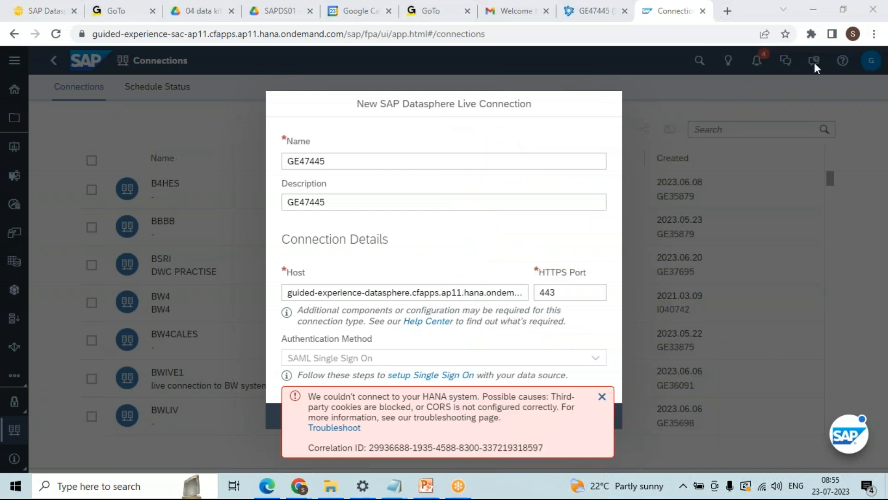
left_click(874, 34)
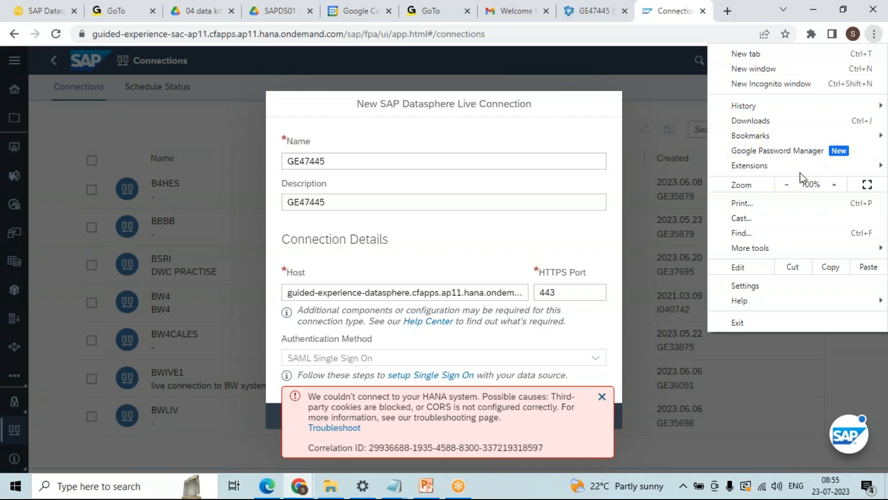
Step: Review Chrome's cookie settings, confirming SAC and Datasphere hosts may use third-party cookies
left_click(770, 286)
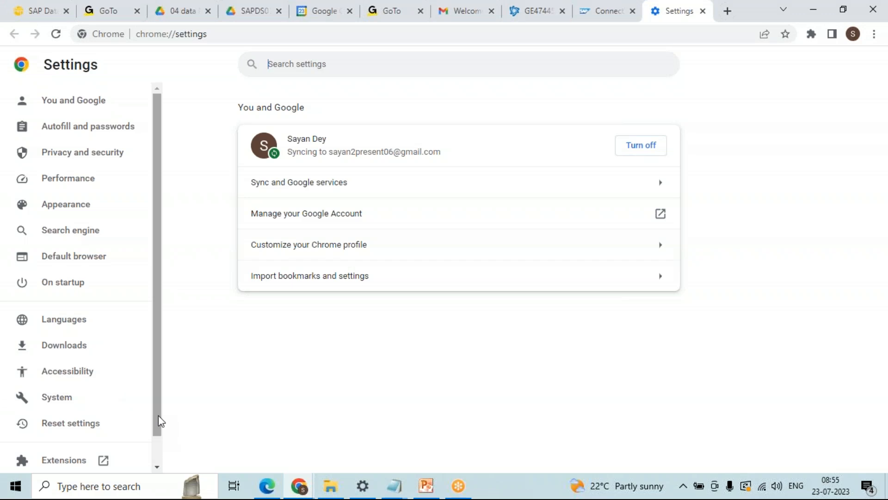
left_click(98, 156)
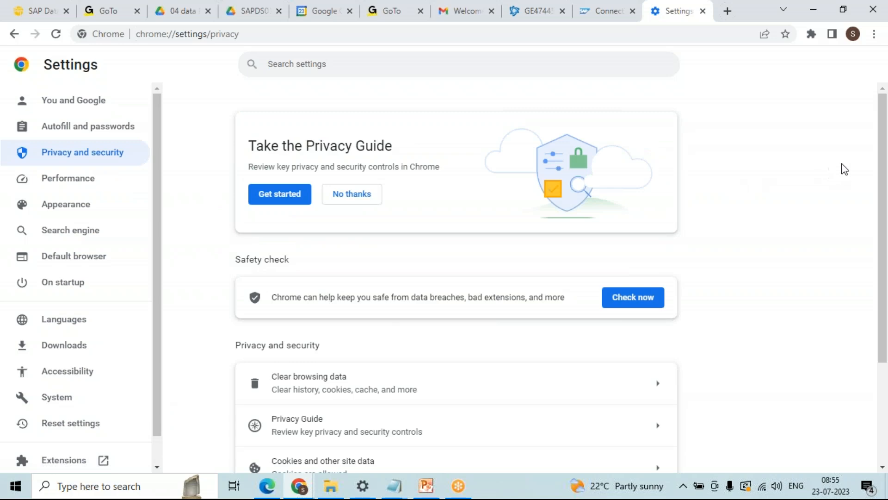
left_click_drag(882, 143, 883, 212)
left_click_drag(883, 250, 870, 274)
left_click(386, 312)
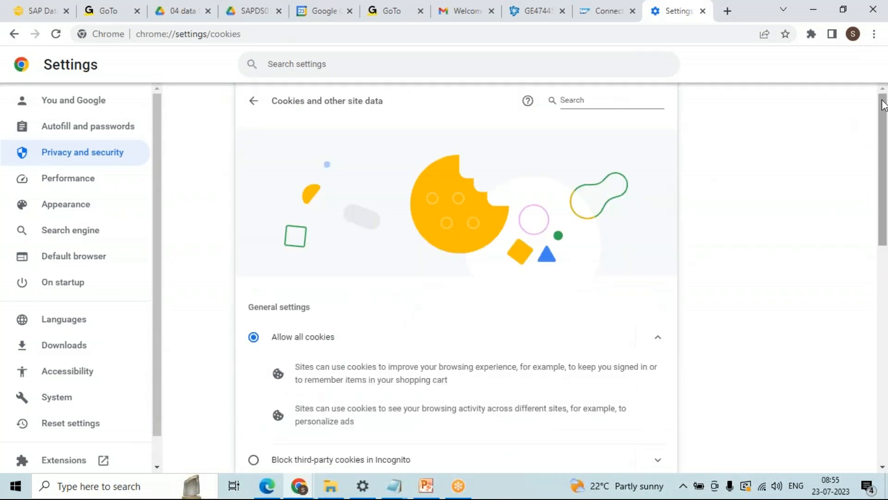
left_click_drag(884, 105, 878, 185)
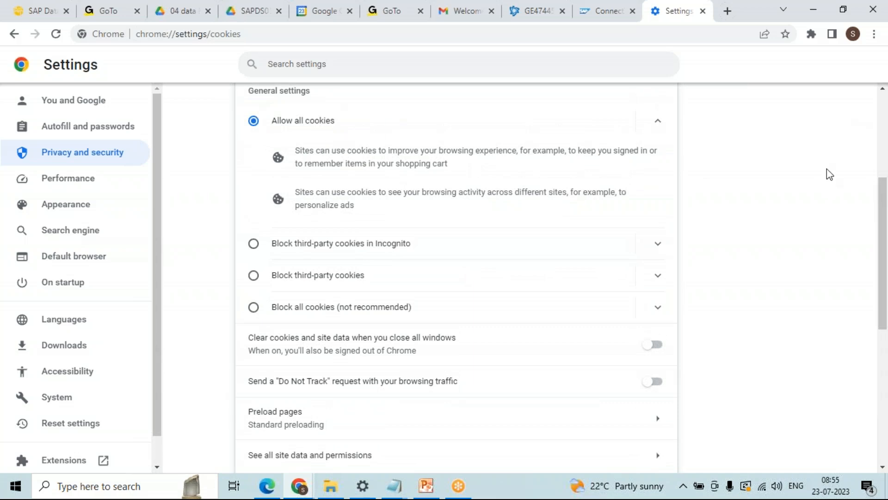
left_click_drag(884, 199, 883, 284)
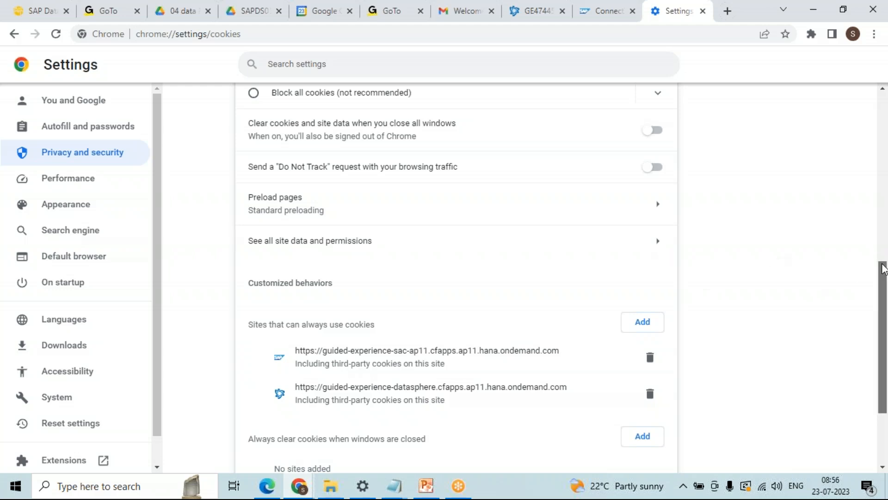
left_click_drag(883, 268, 753, 6)
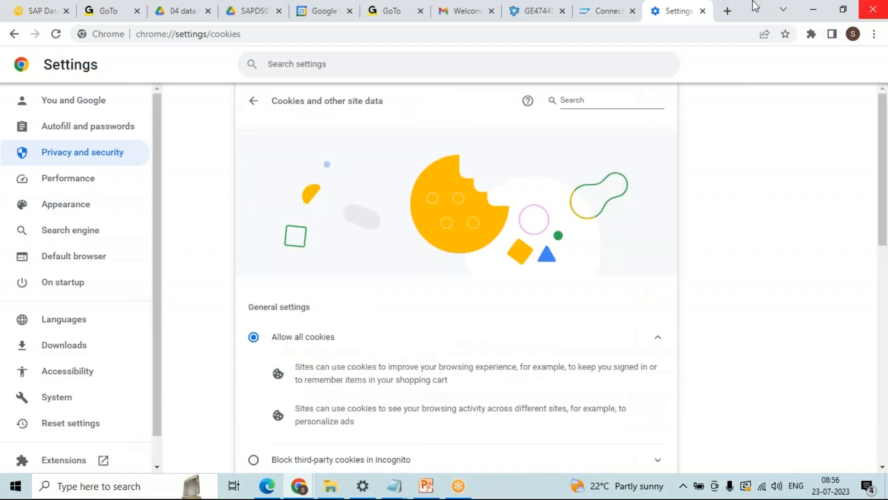
left_click(617, 20)
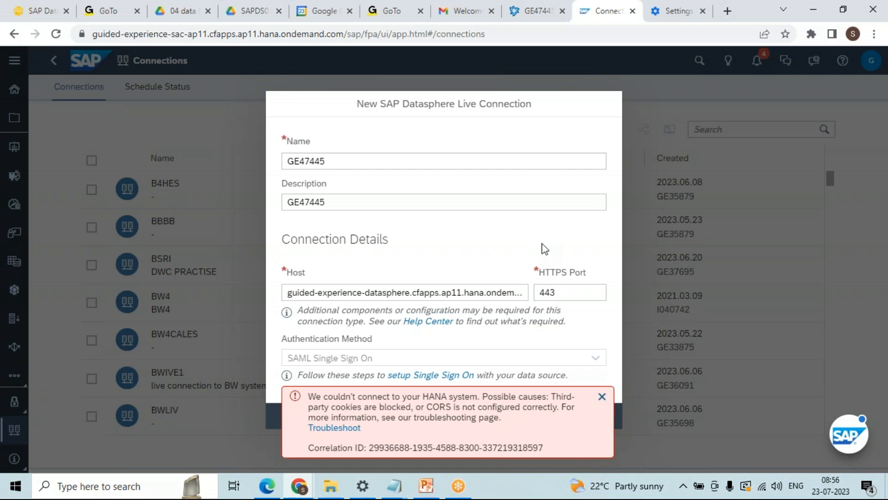
Step: Open the DevTools Network panel, dismiss the error and retry the live connection
key("F12")
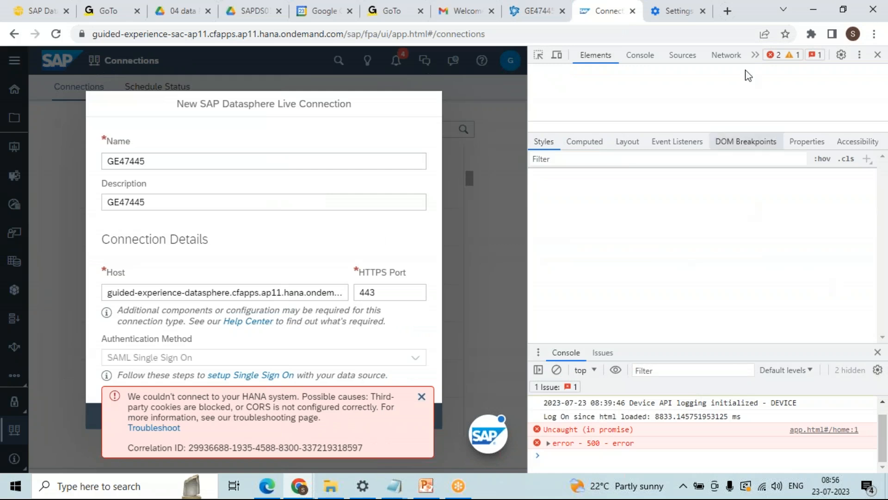
left_click(726, 54)
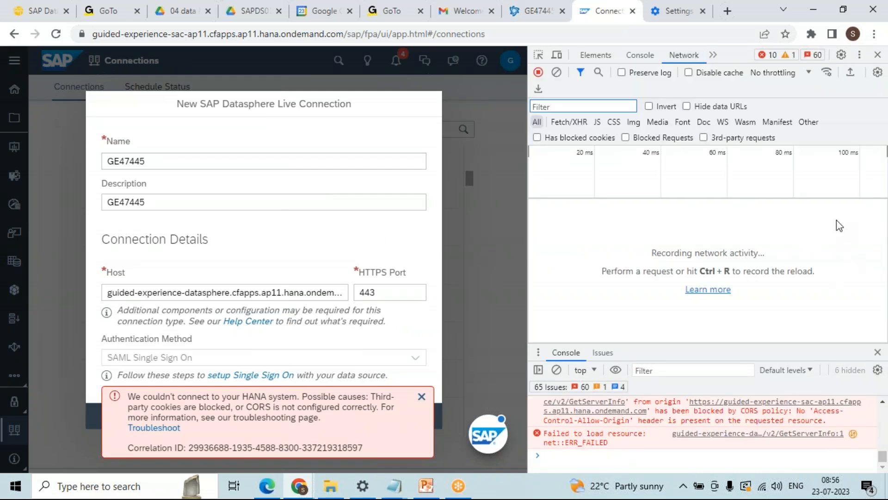
key("alt+Tab")
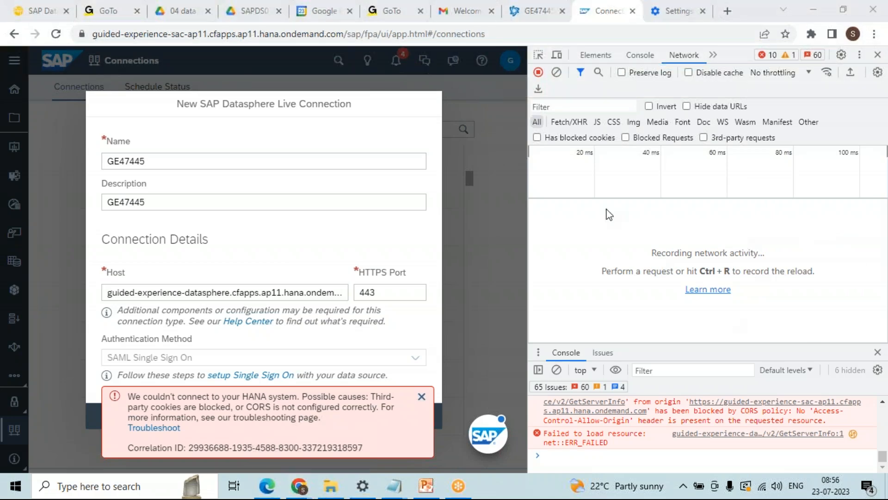
left_click(422, 397)
left_click(386, 416)
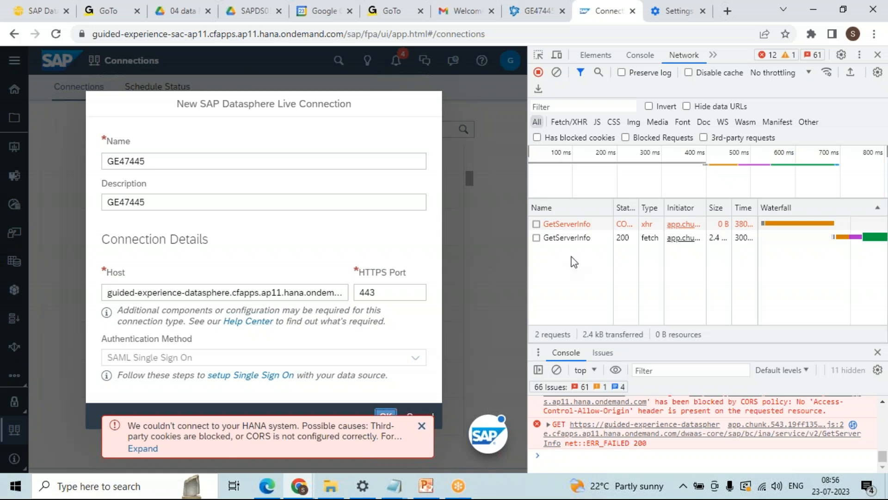
Step: Inspect the failing GetServerInfo response in a new tab, then close it and DevTools
double_click(570, 226)
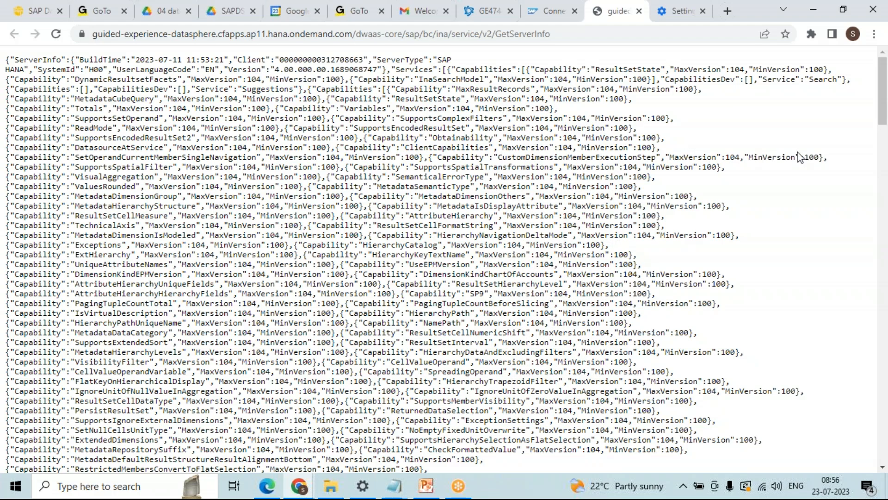
left_click_drag(882, 111, 880, 107)
mouse_move(554, 20)
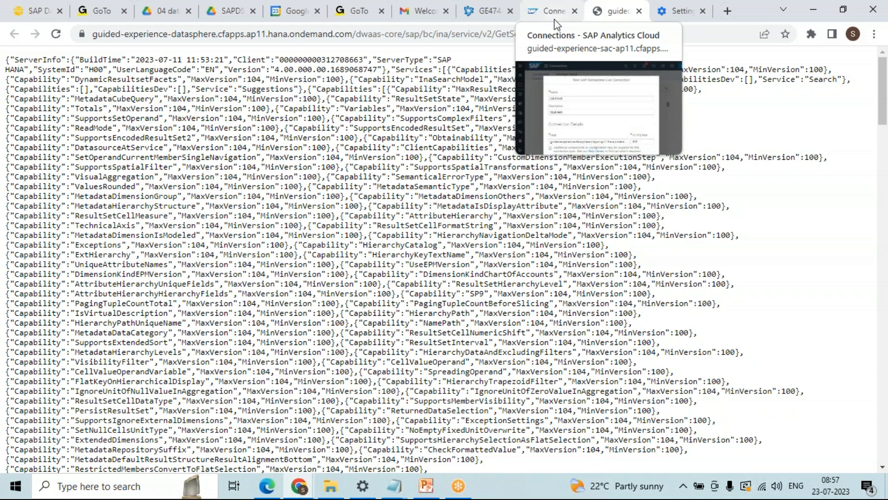
left_click(639, 10)
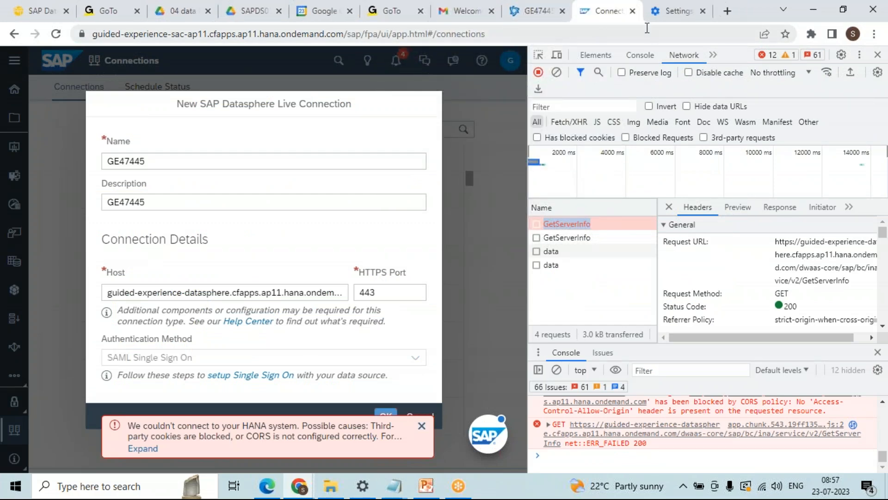
left_click(879, 56)
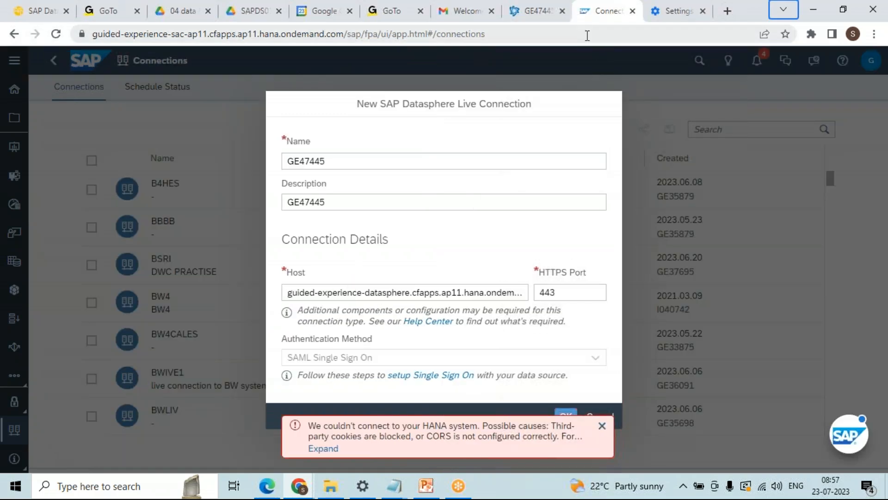
Step: From the Datasphere tab, use the product switcher to choose Analytics and reach the Guided Experience log-on page
left_click(528, 21)
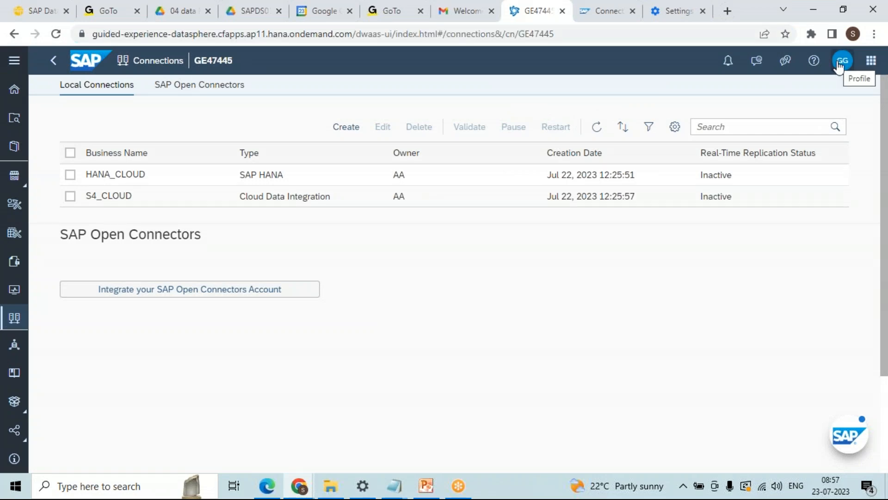
left_click(873, 60)
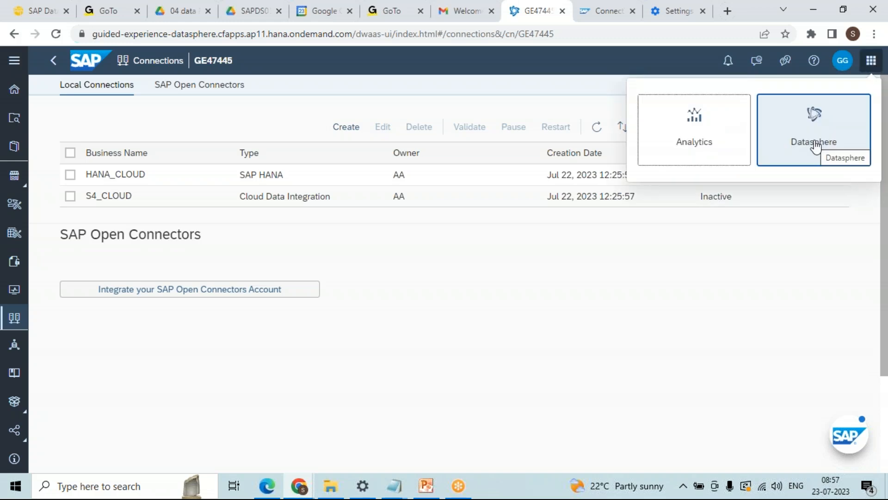
left_click(694, 145)
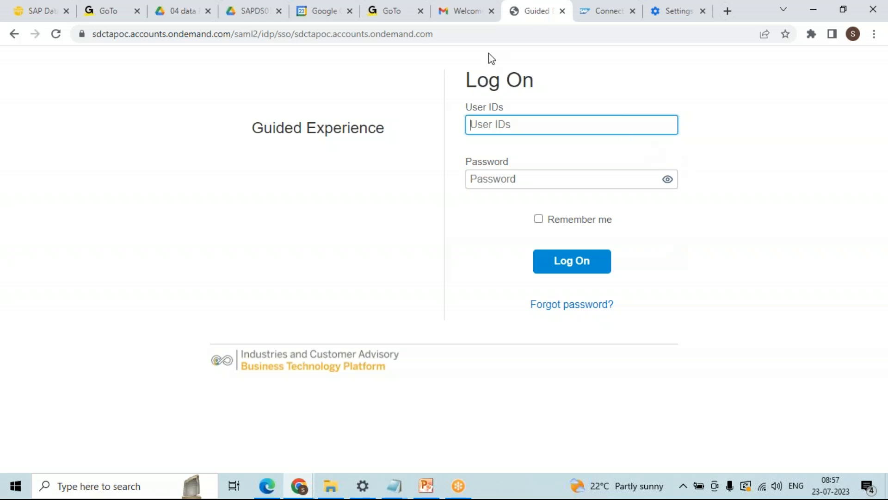
Step: Copy the user ID from the welcome email into the Guided Experience log-on form
left_click(465, 12)
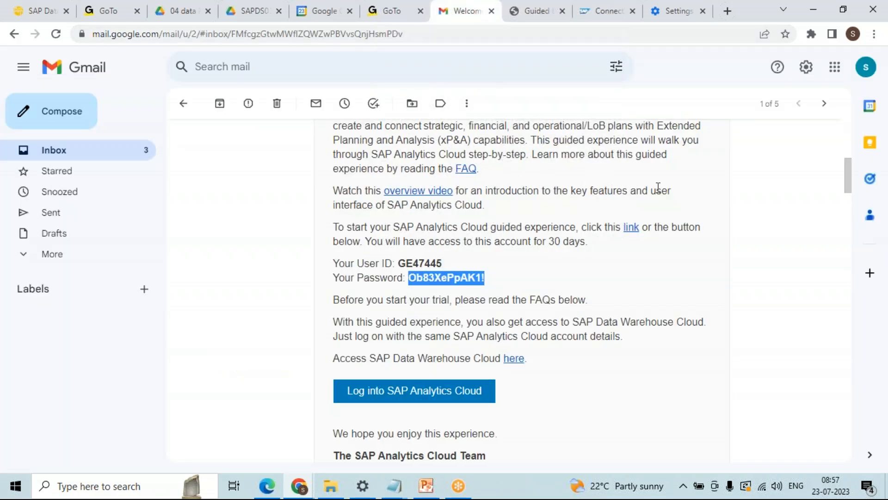
mouse_move(847, 170)
left_mouse_down()
mouse_move(846, 154)
mouse_move(845, 177)
left_mouse_up()
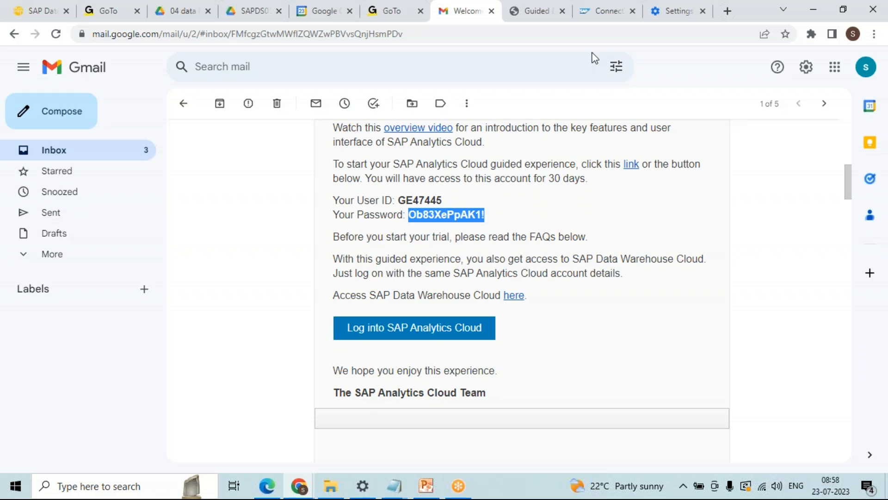
left_click(442, 200)
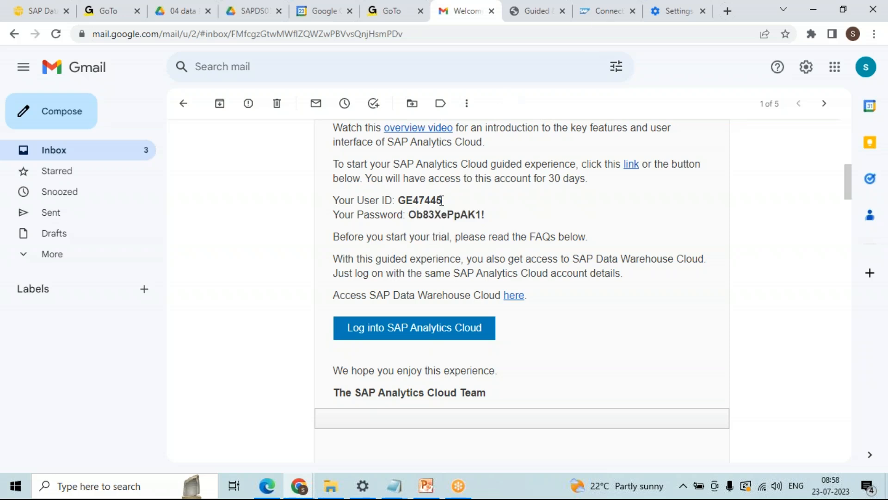
left_click_drag(442, 200, 402, 201)
key("ctrl+c")
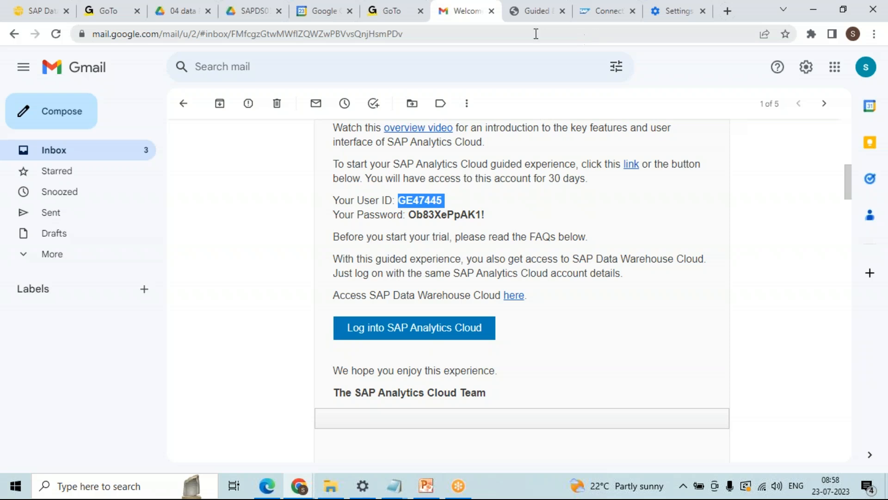
left_click(533, 10)
key("ctrl+v")
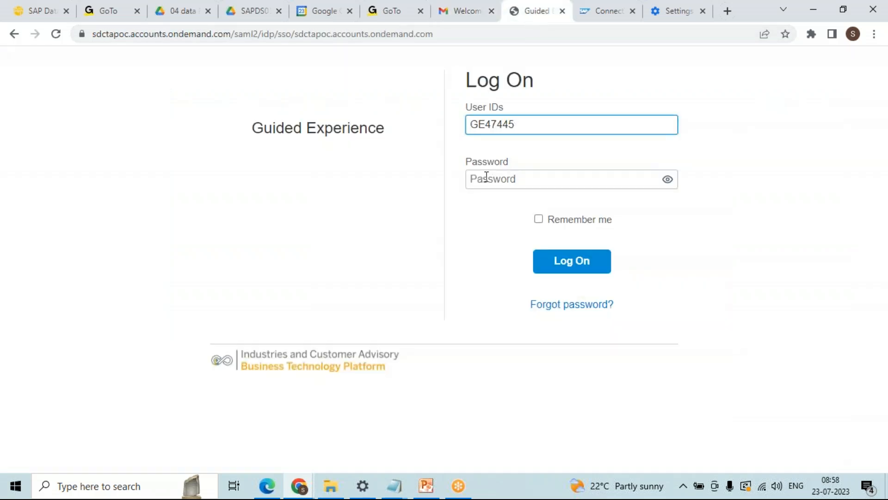
Step: Copy the email's password into the password field and log on
left_click(481, 25)
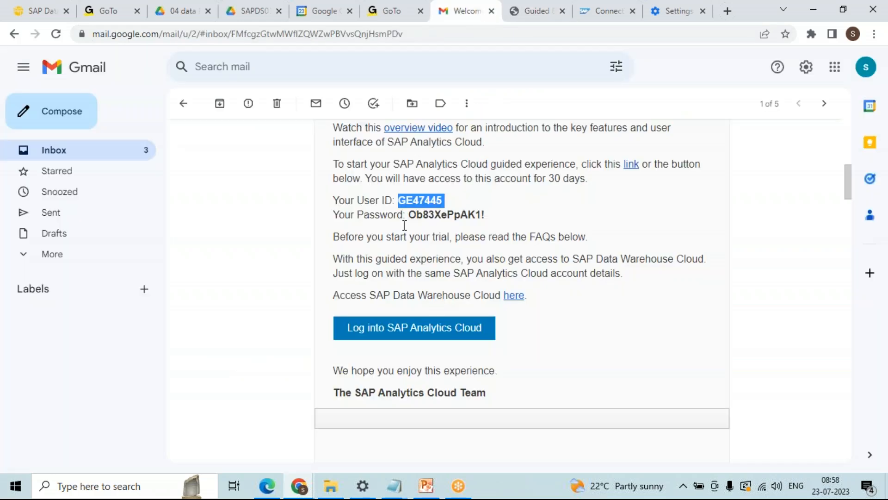
left_click_drag(409, 214, 490, 222)
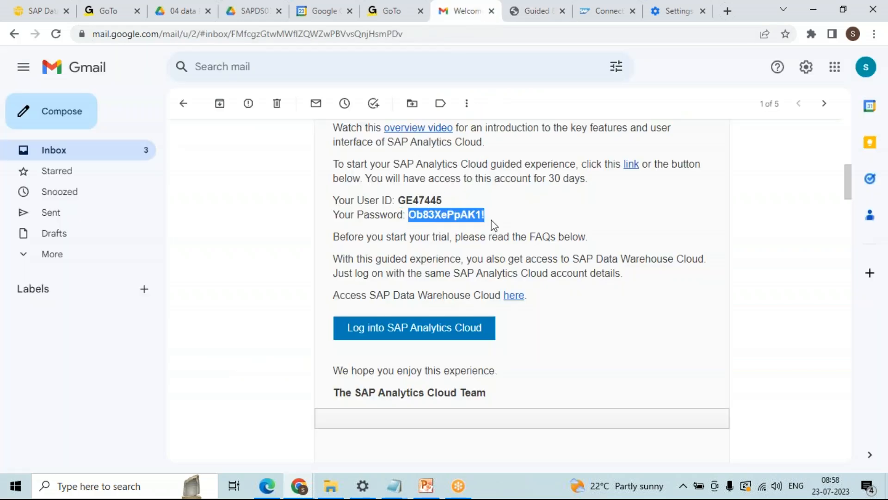
left_click(533, 19)
left_click(492, 188)
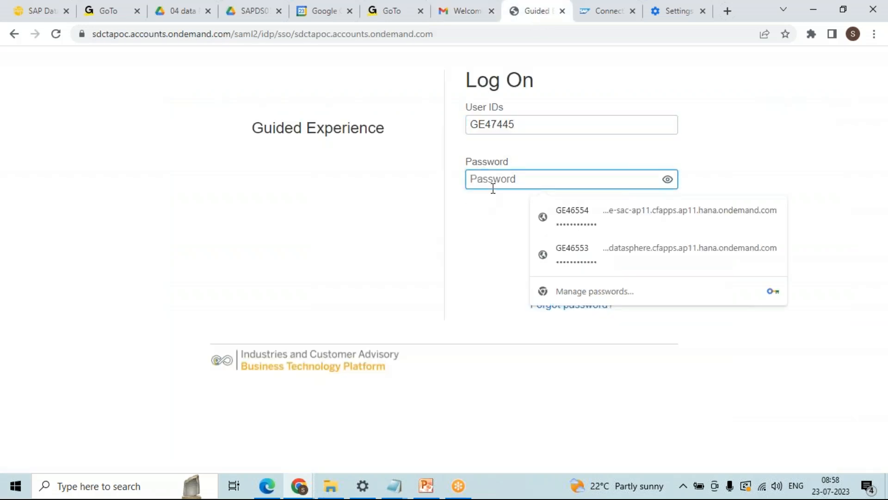
key("ctrl+v")
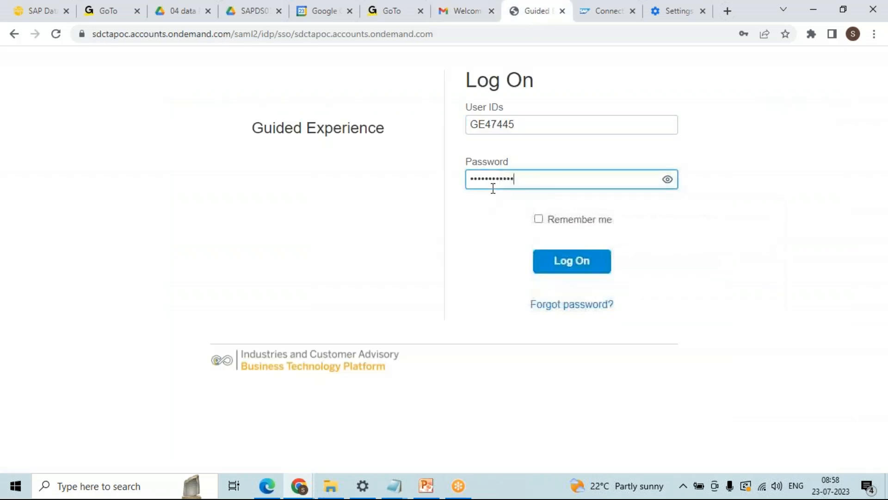
left_click(570, 270)
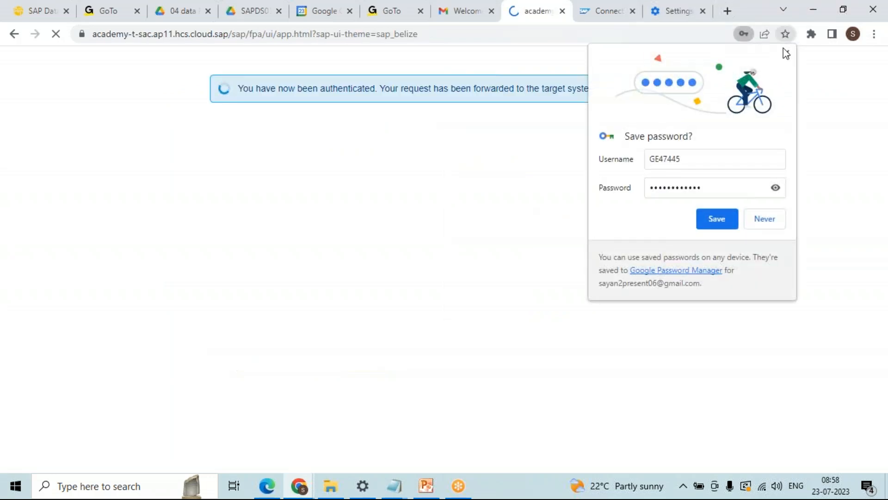
Step: Dismiss the save-password prompt, close the error toast and cancel the unfinished Datasphere connection dialog
left_click(785, 54)
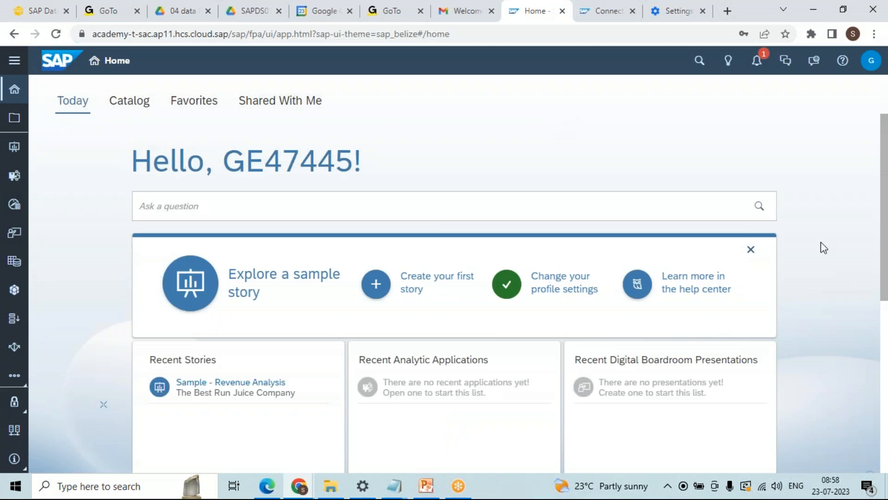
left_click_drag(884, 142, 883, 144)
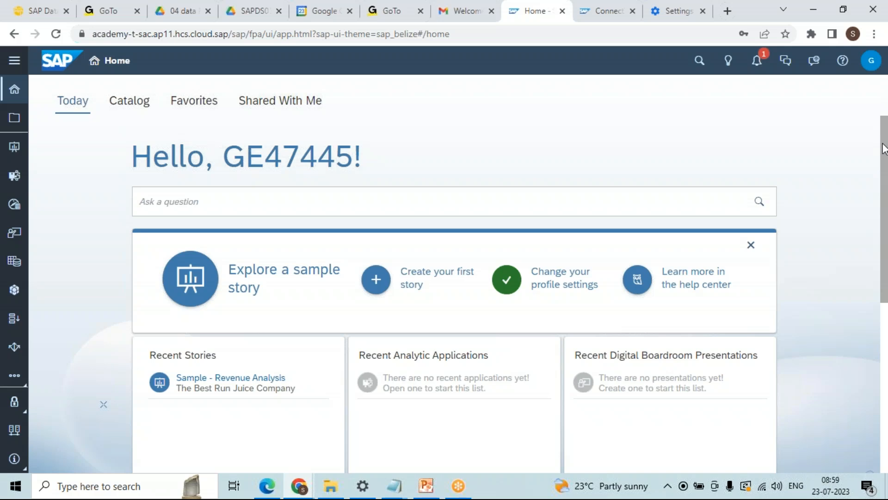
left_click(589, 17)
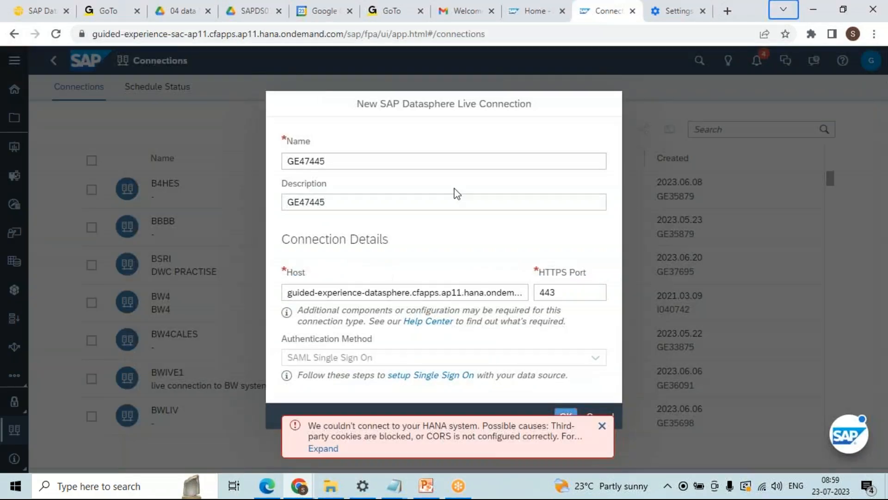
left_click(602, 425)
left_click(598, 416)
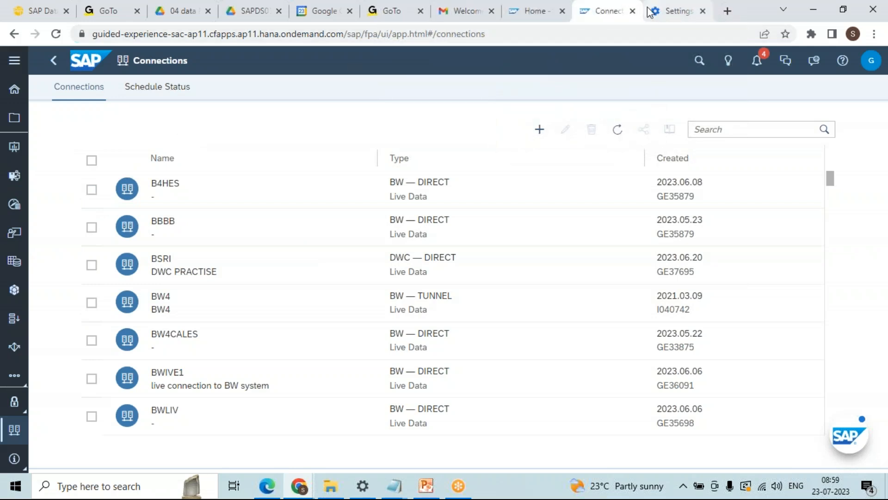
Step: Close the Connections and cookie Settings tabs and open a new empty tab
left_click(632, 11)
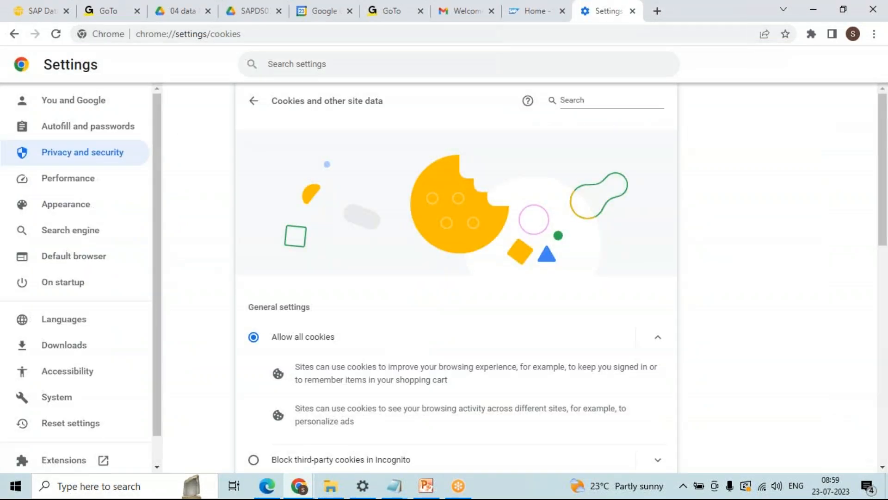
left_click(545, 12)
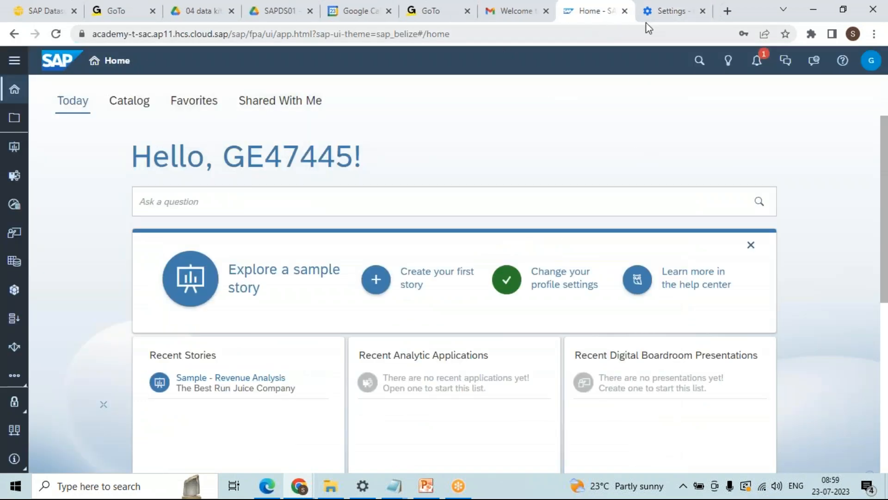
left_click(704, 12)
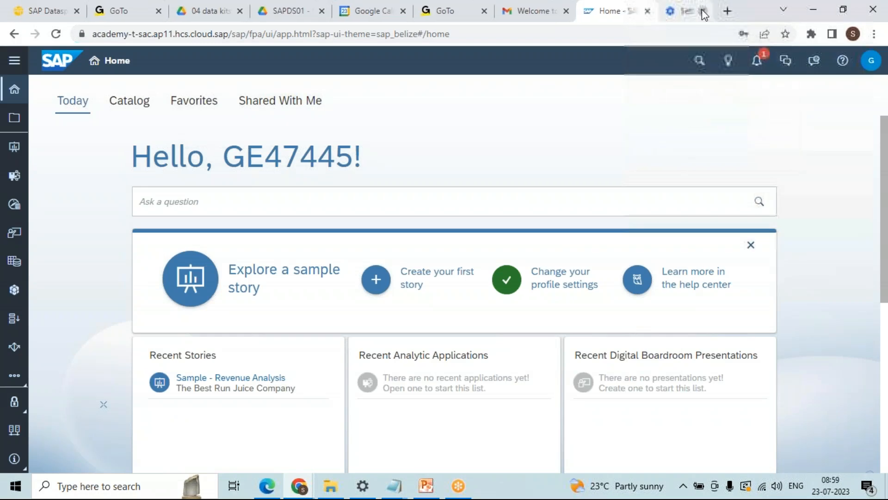
left_click(734, 15)
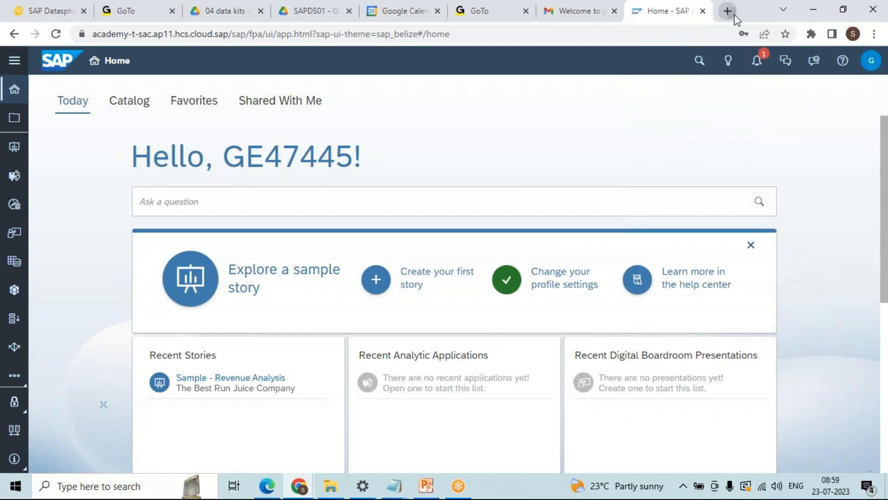
Step: Copy the Datasphere access link from the welcome email and load it in the new tab
left_click(534, 18)
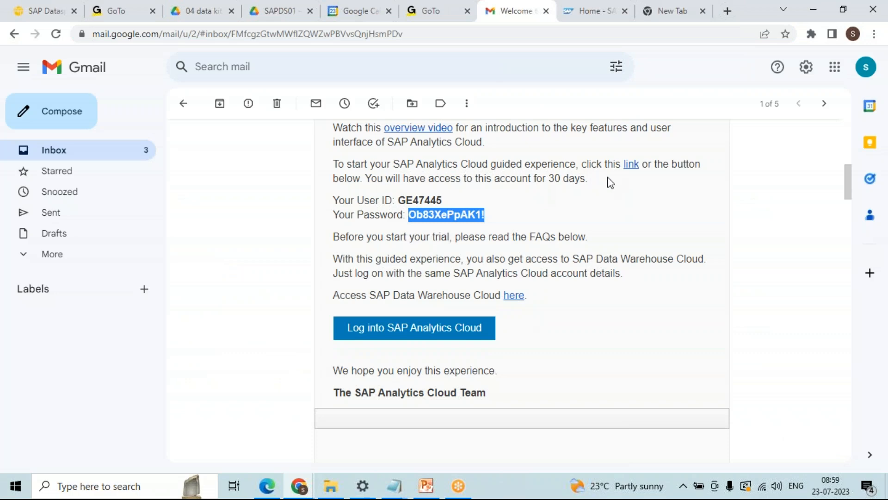
right_click(634, 170)
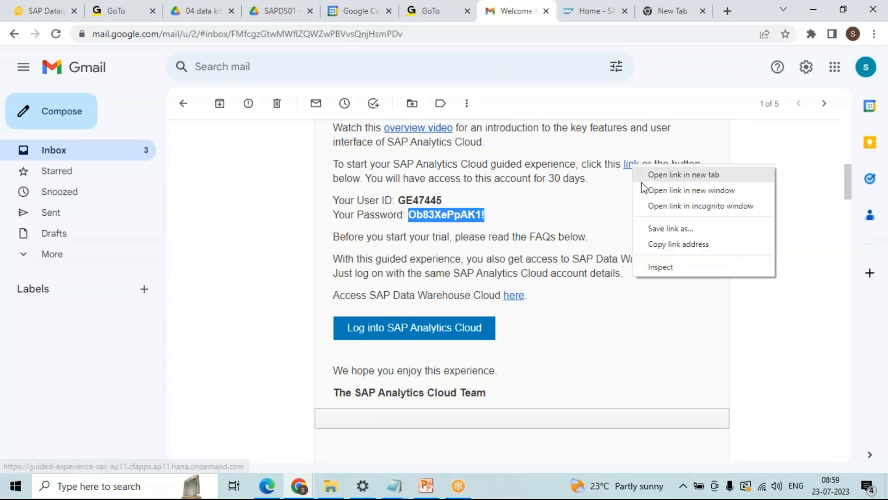
left_click(583, 236)
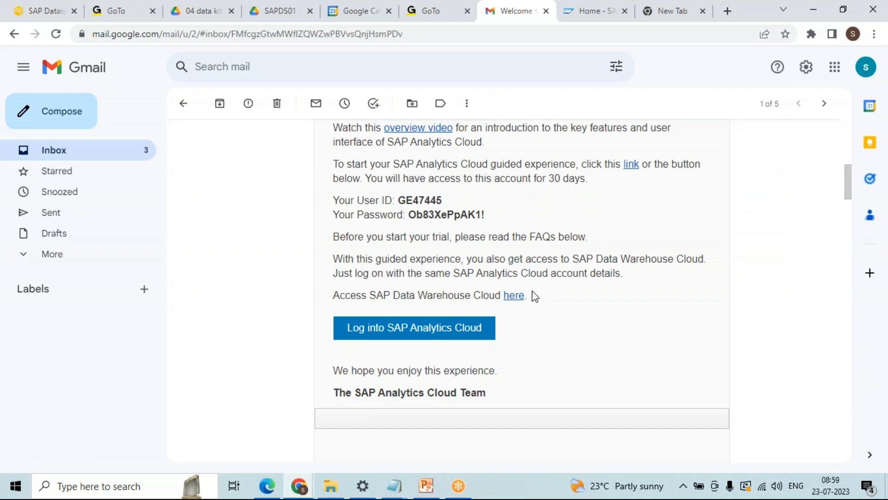
right_click(512, 297)
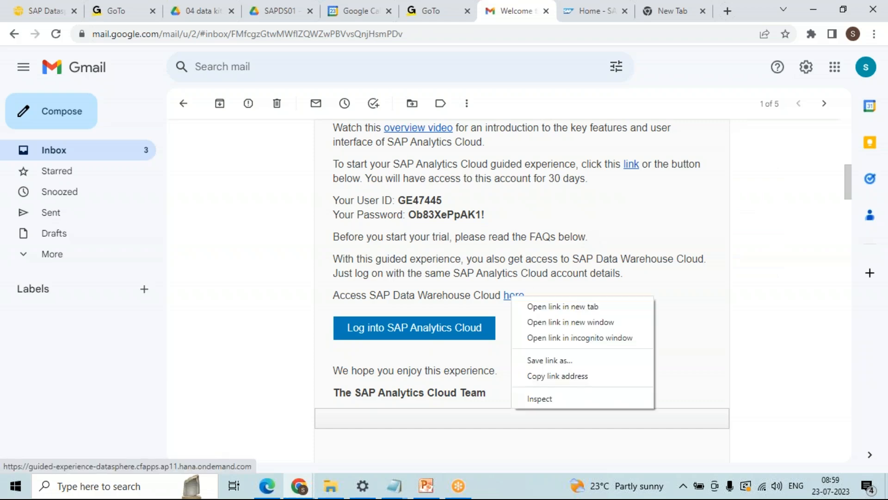
left_click(562, 375)
left_click(668, 10)
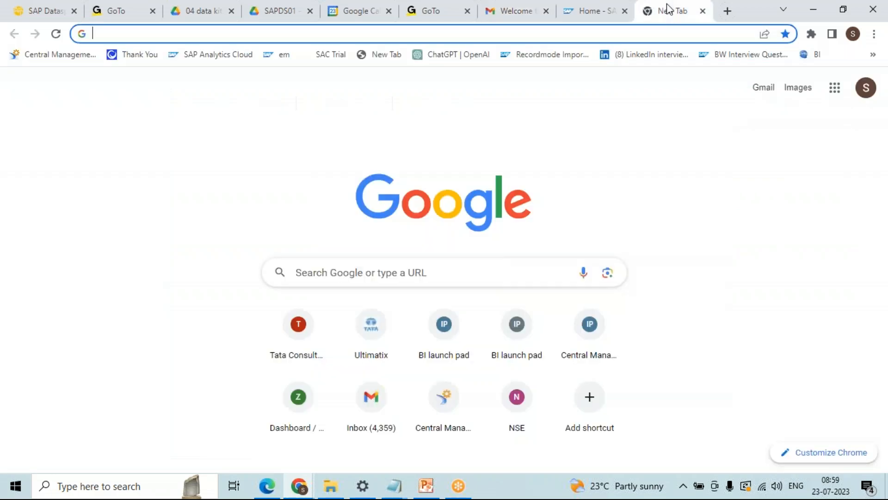
type("https://guided-experience-datasphere.cfapps.ap11.hana.ondemand.com/")
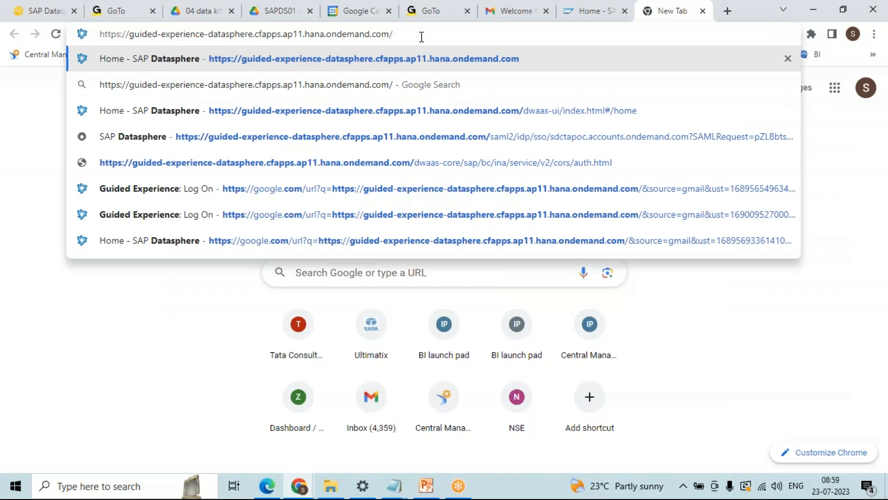
key("Return")
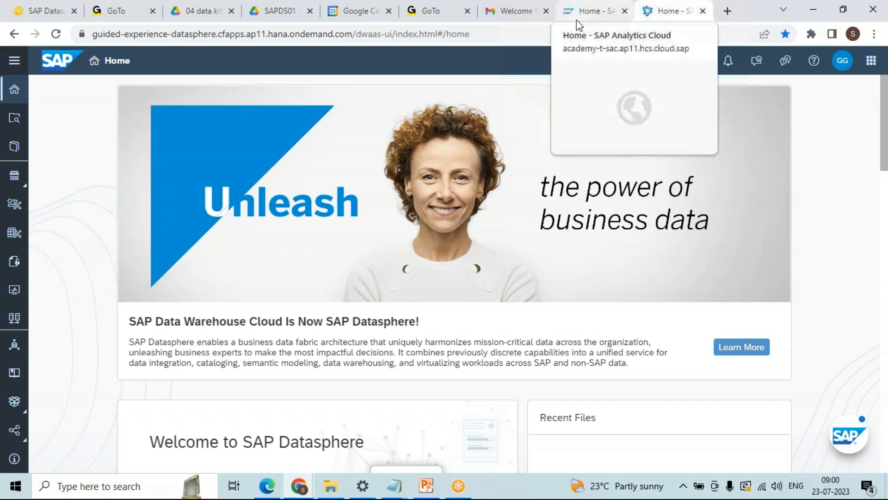
Step: Scroll to the top of the Gmail thread and expand the collapsed 12:24 SAP welcome message
left_click(520, 20)
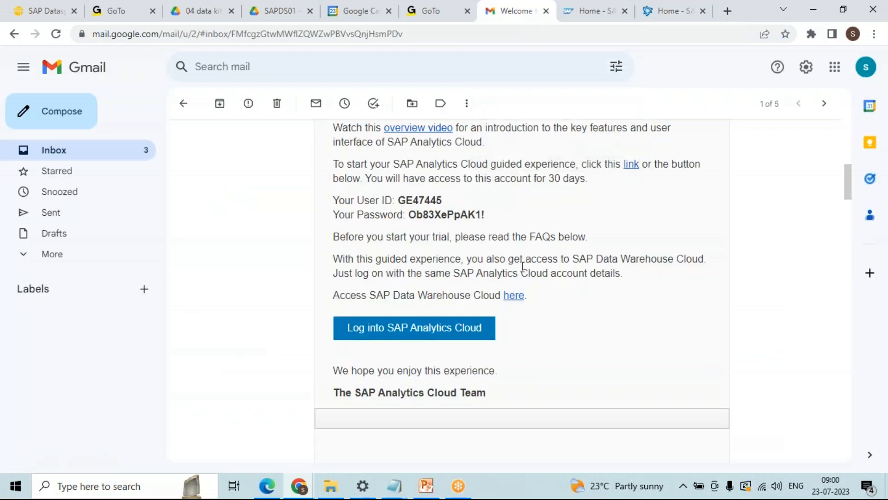
scroll(846, 178, "up", 3)
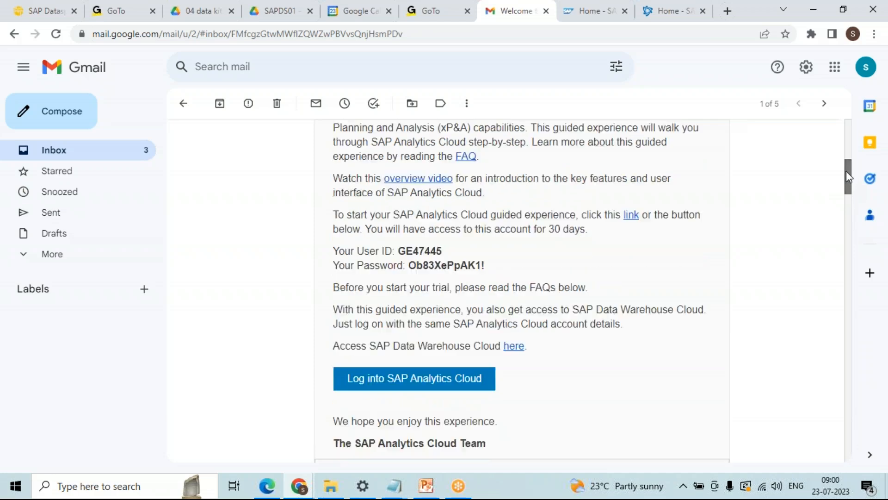
scroll(846, 178, "down", 3)
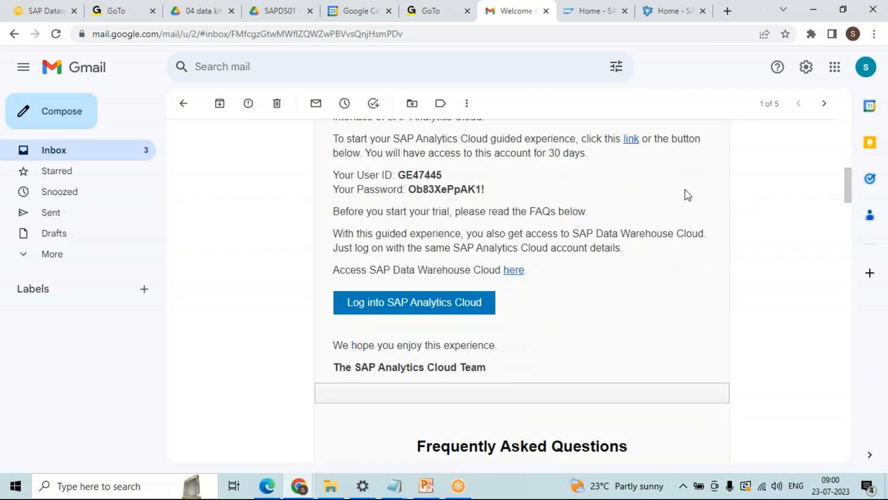
left_click_drag(847, 188, 853, 263)
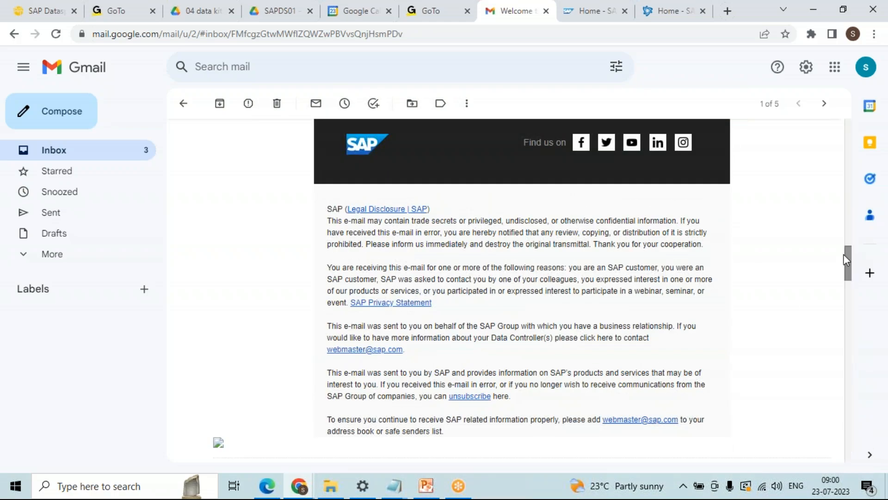
left_click_drag(844, 256, 840, 127)
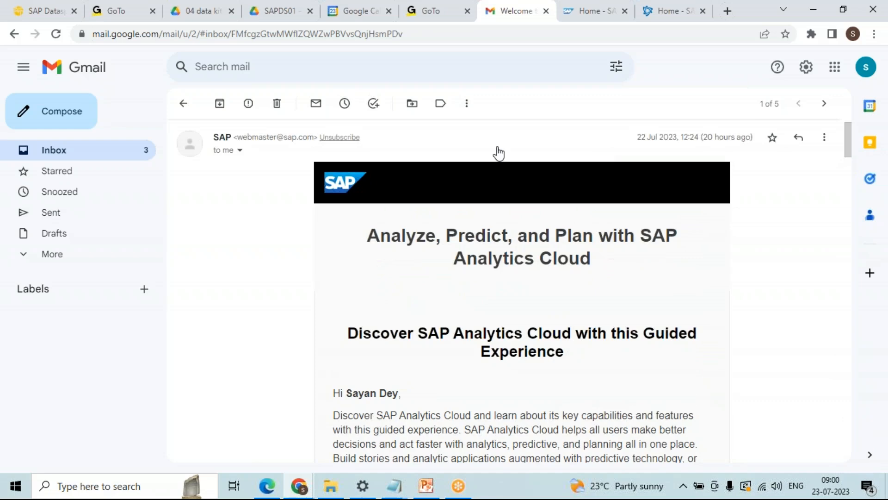
scroll(497, 152, "up", 1)
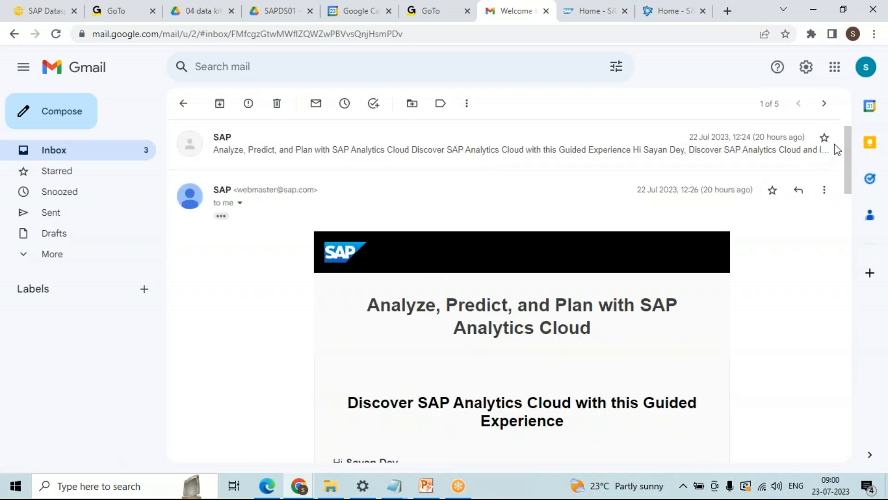
left_click_drag(848, 143, 847, 100)
left_click(525, 191)
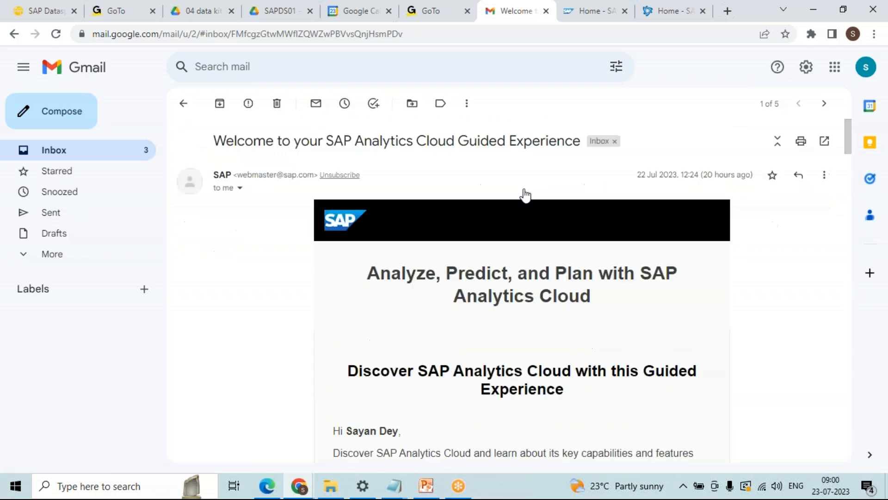
Step: On SAC's Connections page, add a Connect to Live Data connection of type SAP Datasphere and focus its Name field
left_click(595, 17)
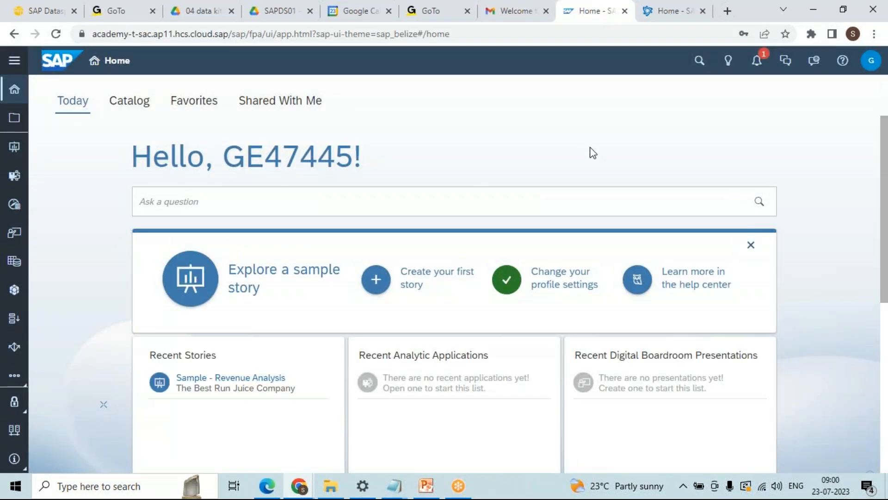
left_click(654, 19)
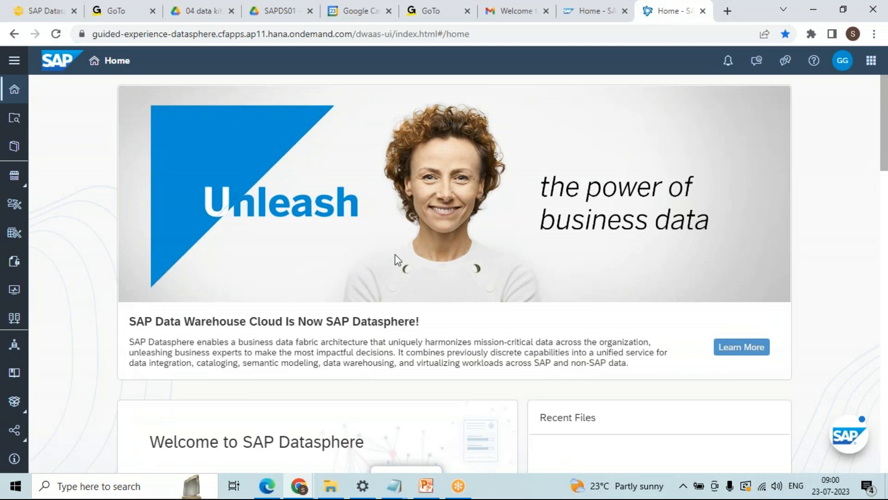
left_click(579, 19)
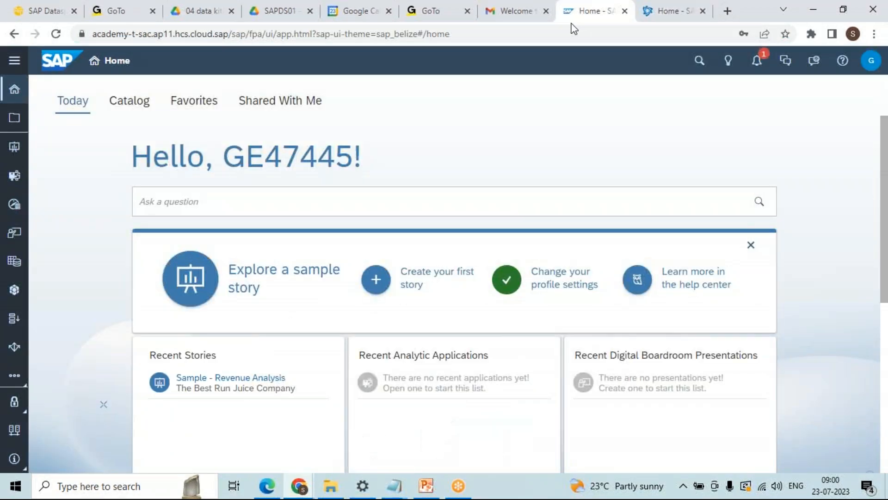
left_click(14, 428)
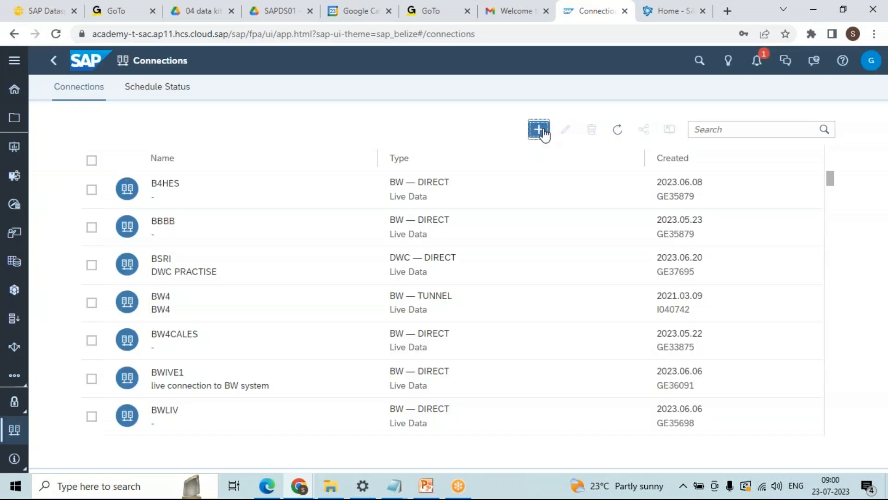
left_click(538, 129)
left_click(294, 145)
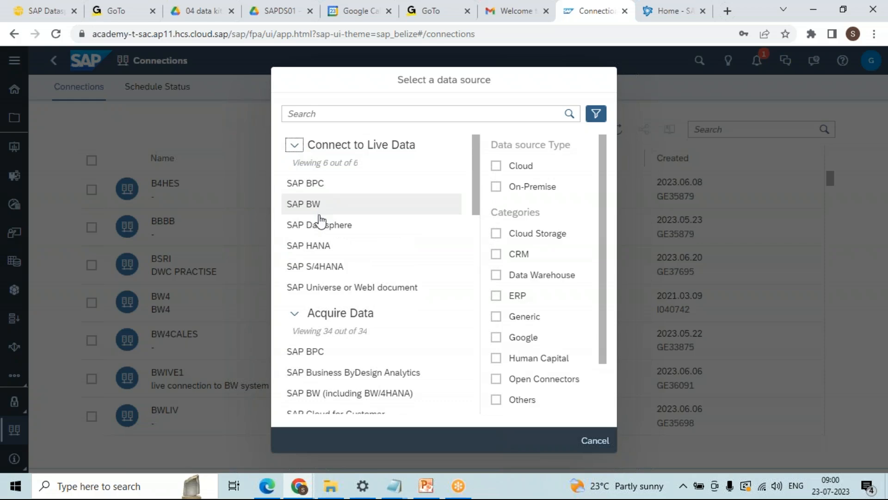
left_click(323, 232)
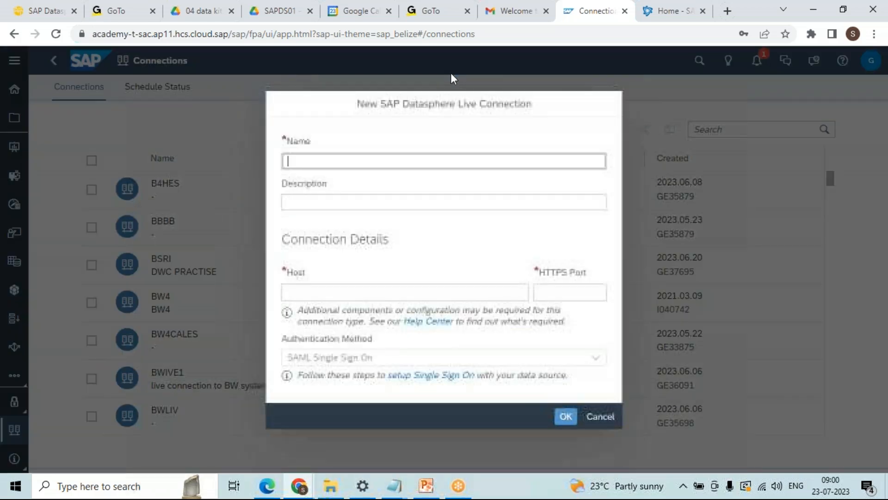
left_click(425, 159)
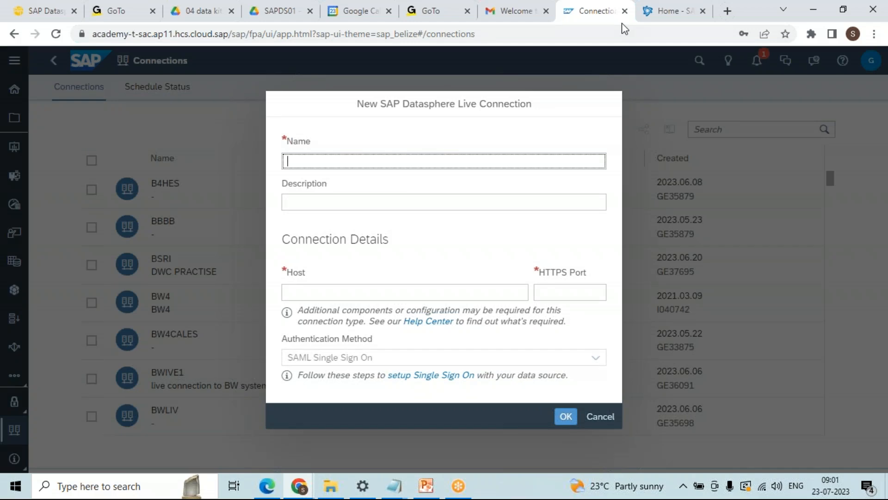
Step: Name the connection with the Datasphere user ID and enter a short 'dwc' description
left_click(667, 14)
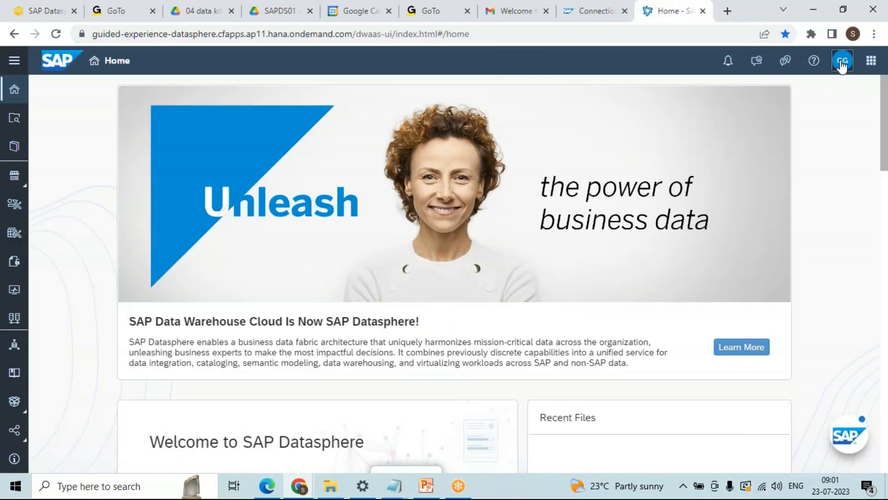
left_click(842, 64)
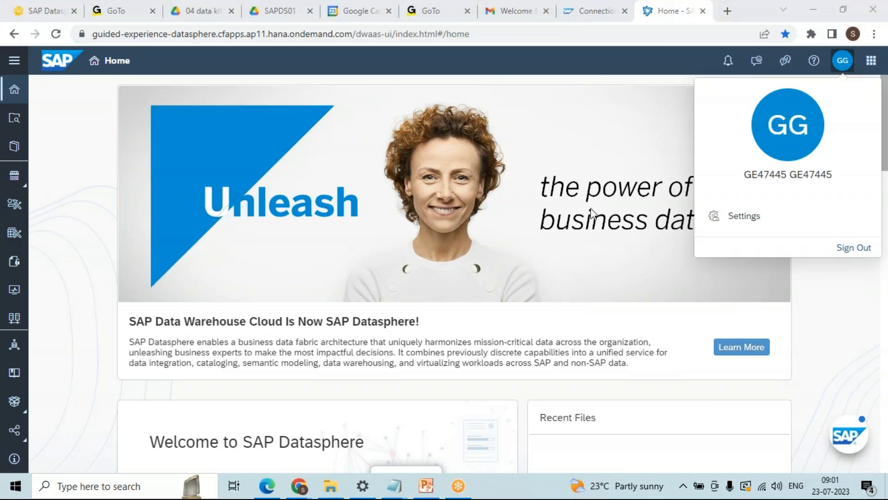
left_click(600, 61)
left_click(577, 21)
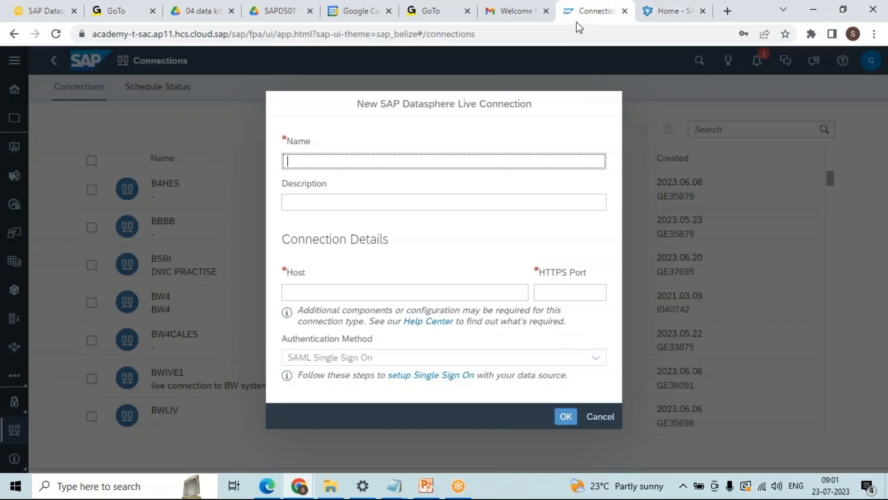
type("GE47445")
left_click(356, 204)
type("sAYAN ")
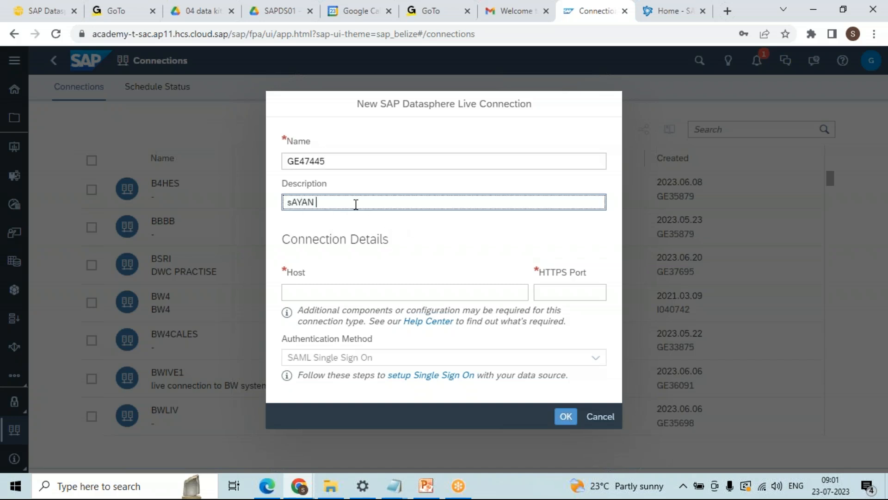
type("dwc")
left_click(496, 294)
Step: Paste the Datasphere tenant host without its trailing slash, set port 443, and submit the connection
left_click(673, 10)
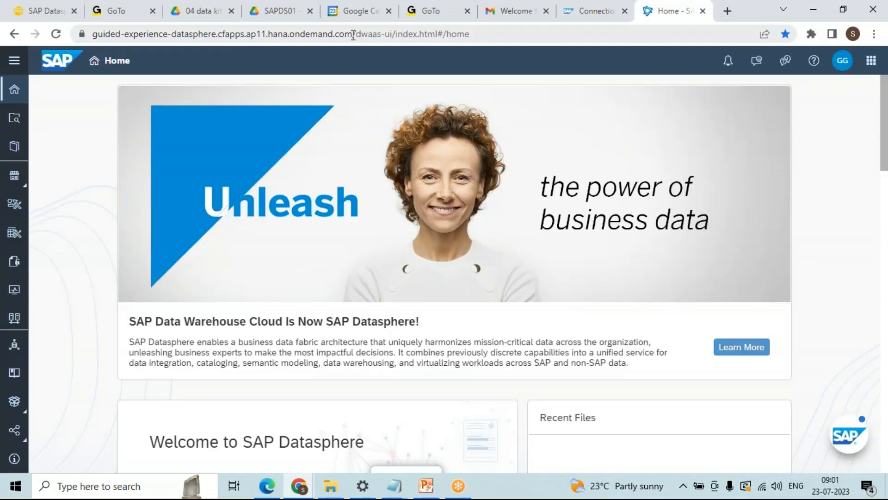
left_click_drag(353, 34, 6, 21)
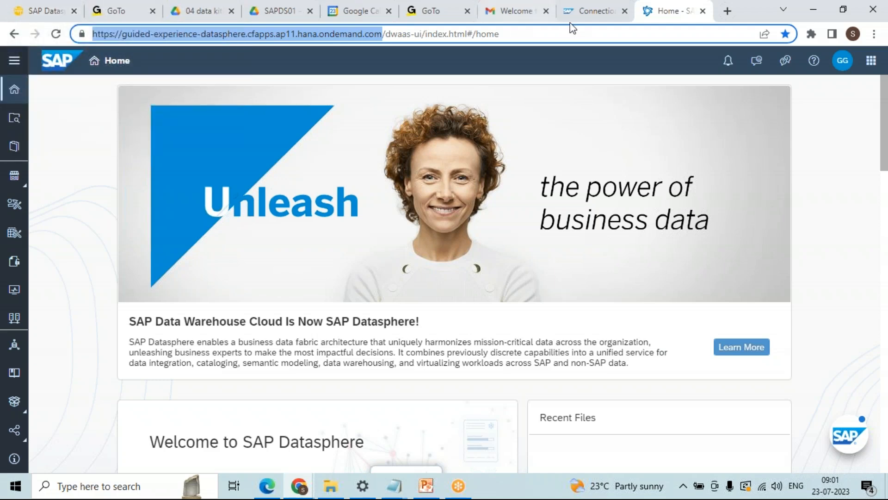
left_click(579, 13)
key("ctrl+v")
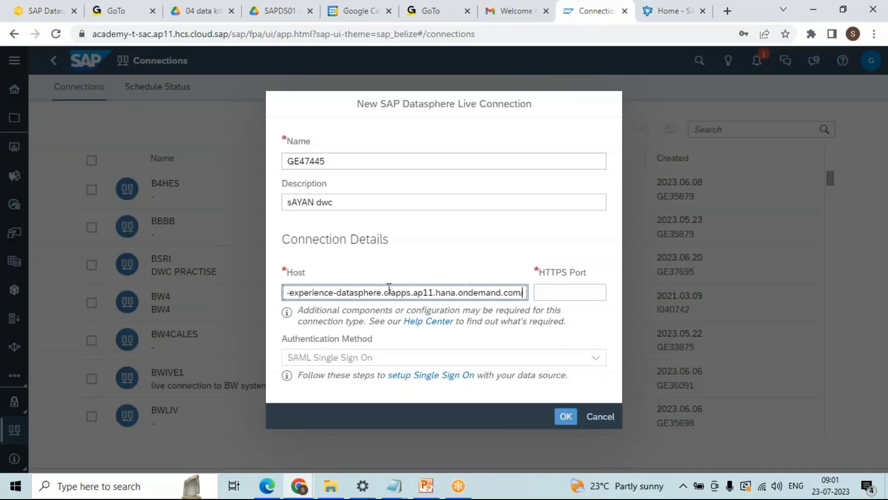
key("BackSpace")
key("Left")
key("Left")
key("Left")
key("Left")
key("Left")
key("Left")
key("Left")
key("Left")
key("Left")
key("Left")
key("Left")
key("Left")
key("Left")
key("Left")
key("Left")
key("Left")
key("Left")
key("Left")
key("Left")
key("Left")
key("Left")
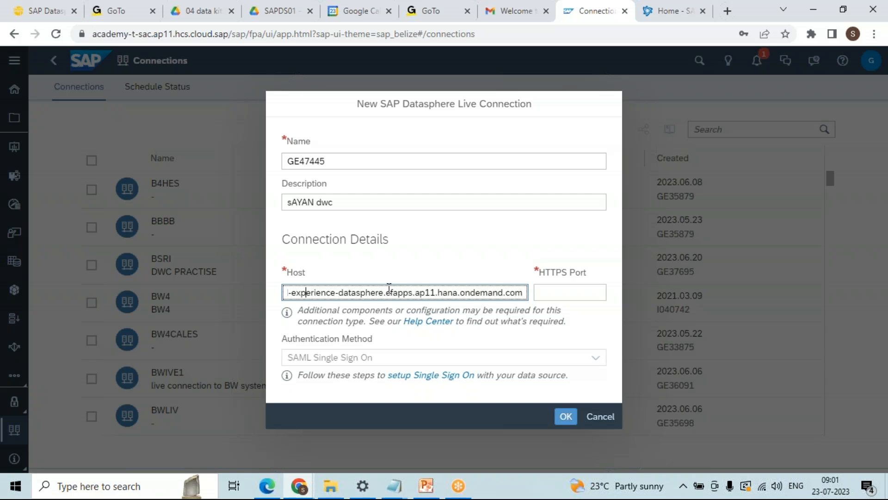
left_click(576, 290)
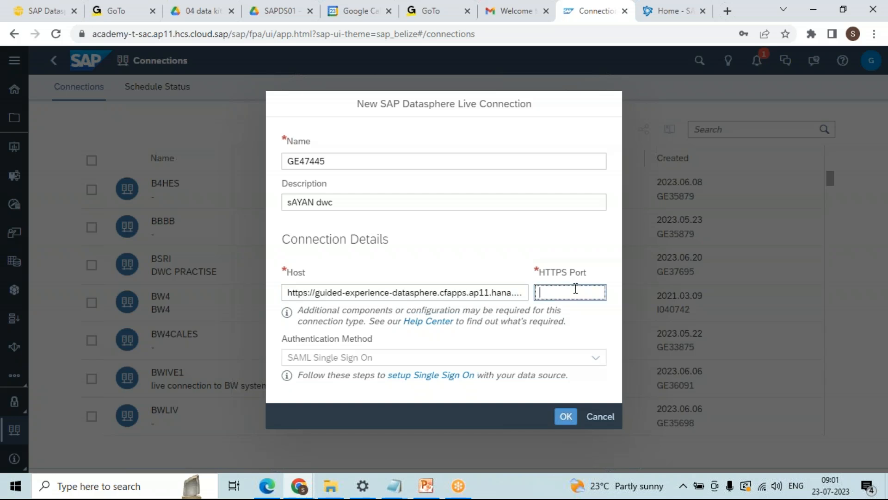
type("443")
left_click(561, 422)
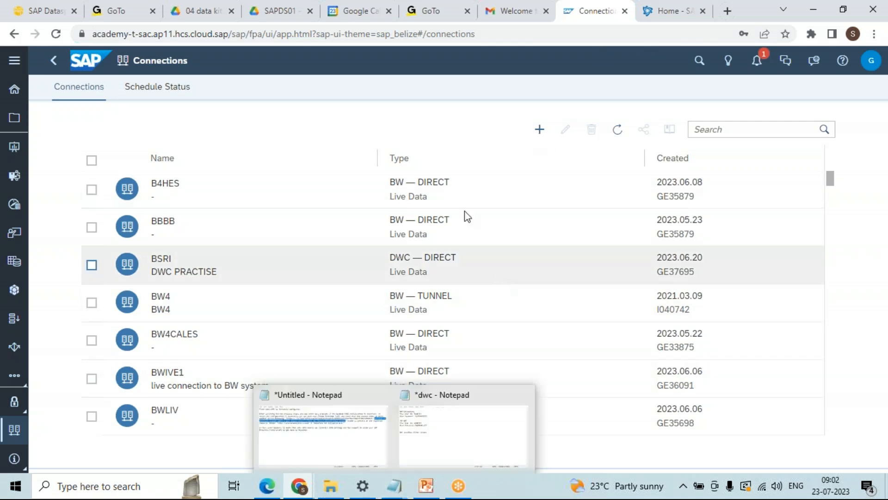
Step: Paste the SAC connections page URL into the dwc Notepad notes
left_click(420, 34)
key("ctrl+c")
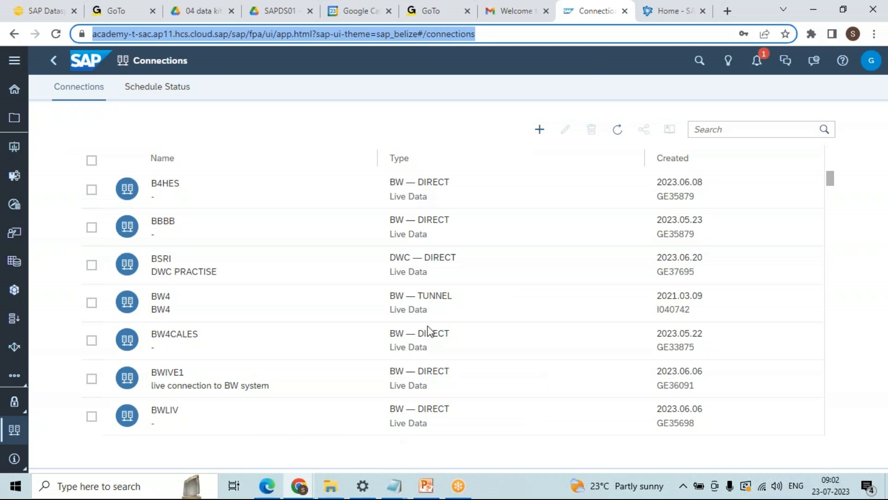
left_click(396, 491)
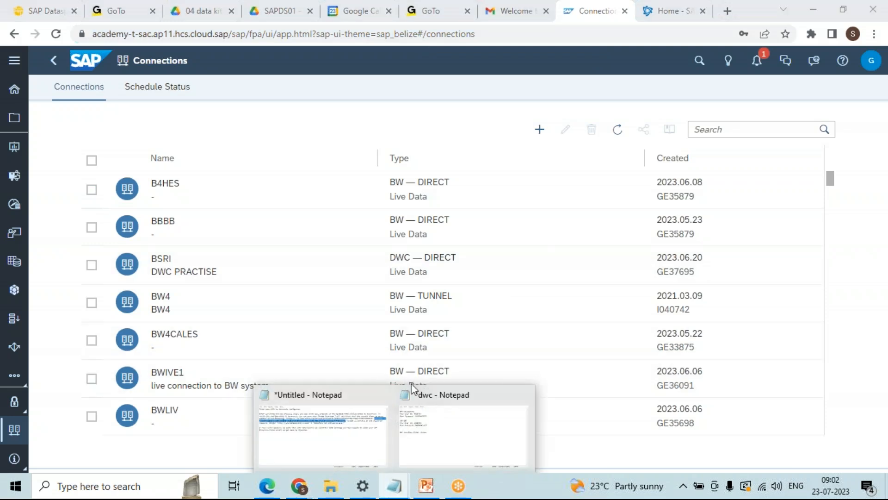
left_click(442, 434)
key("Return")
key("Return")
key("Return")
key("Return")
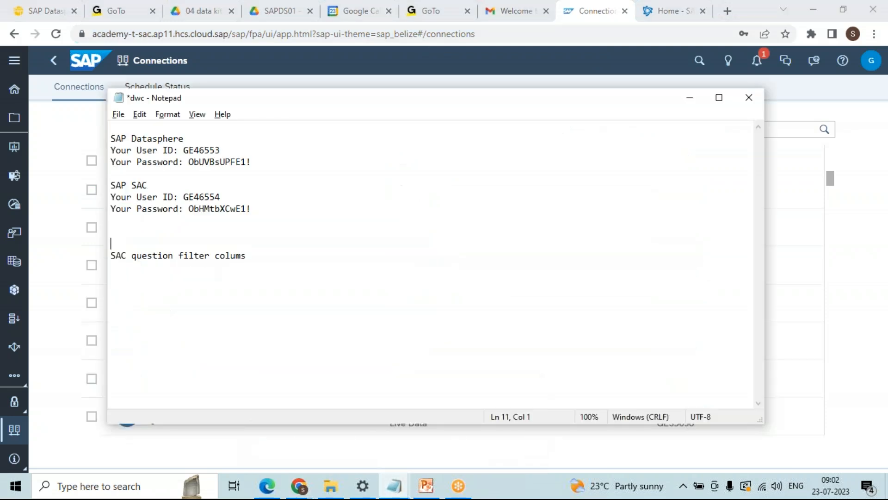
key("Up")
key("Up")
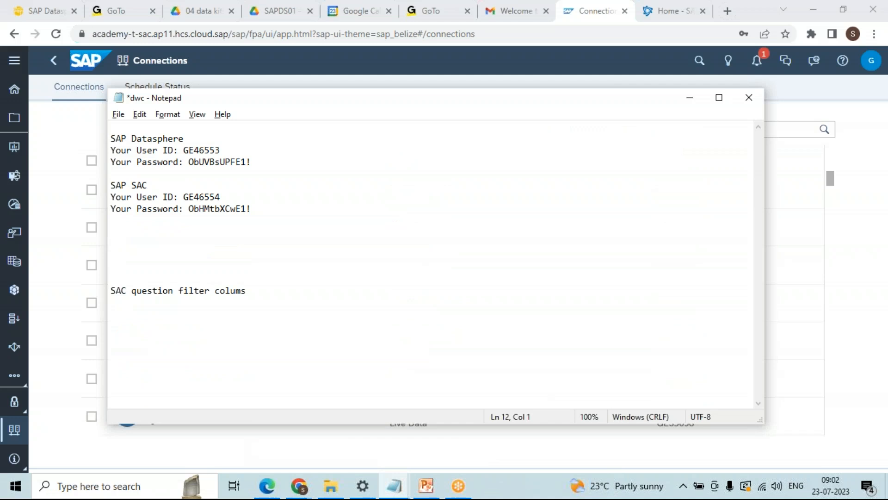
key("ctrl+v")
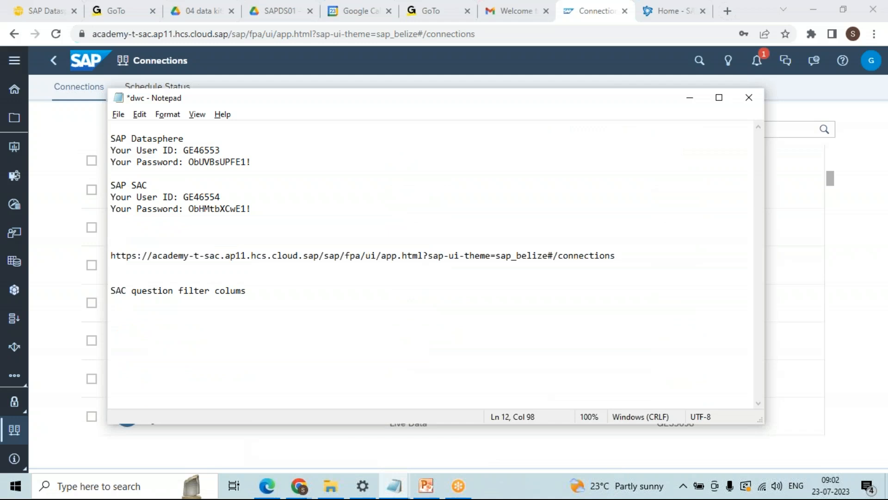
key("Return")
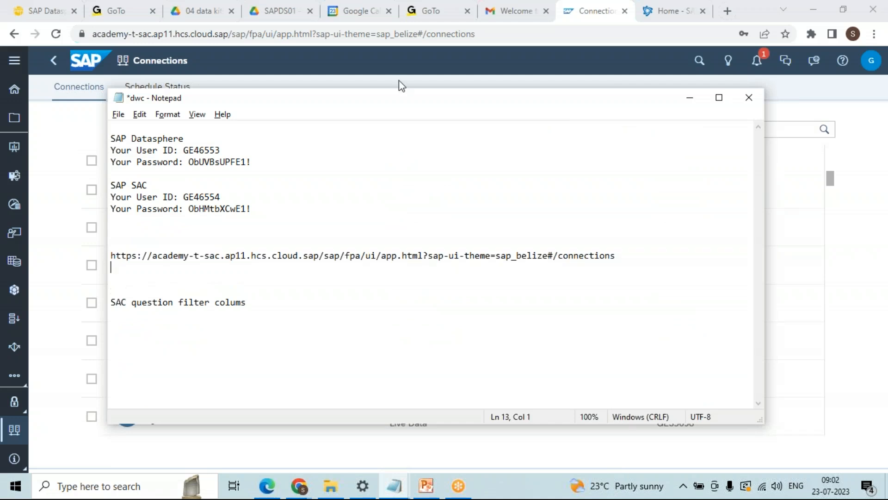
Step: Copy the SAP Datasphere home page URL and paste it below in the notes
left_click(672, 11)
left_click(504, 34)
key("ctrl+a")
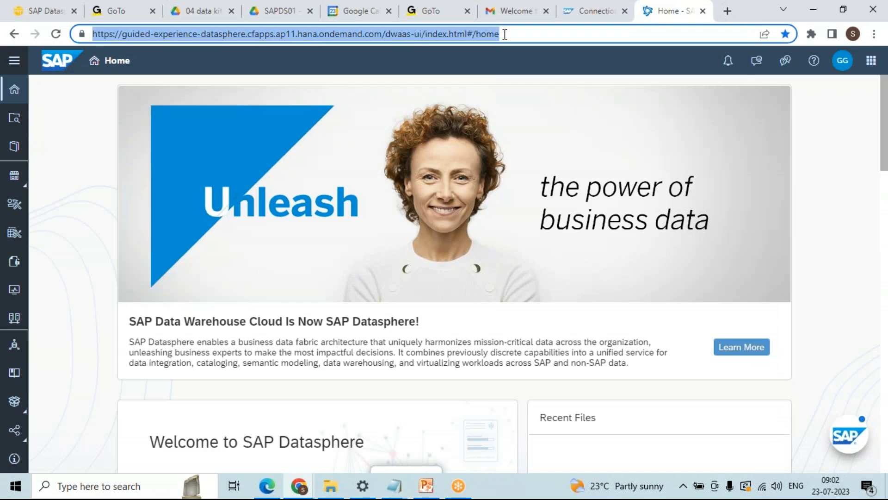
key("ctrl+c")
key("alt+Tab")
key("ctrl+v")
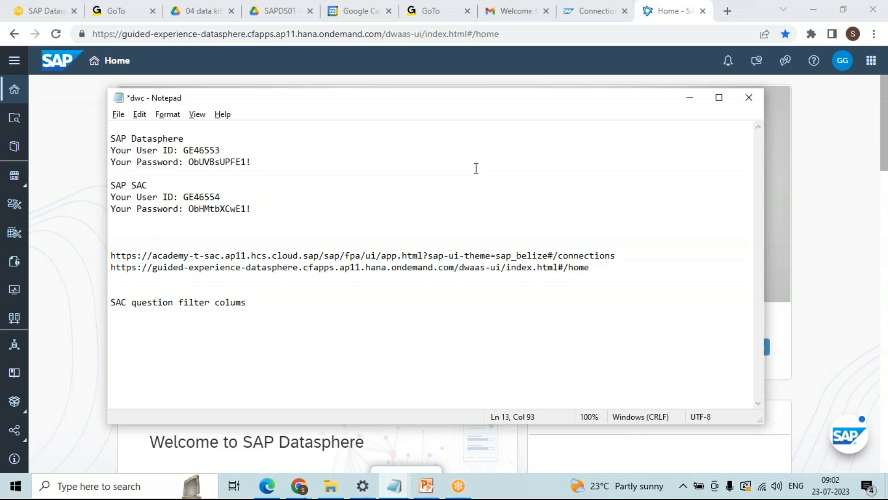
left_click(569, 20)
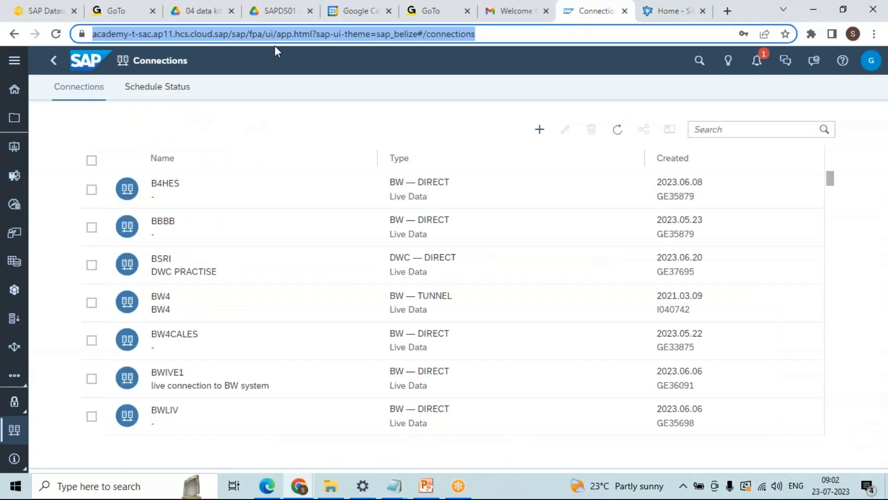
Step: Bookmark the SAC home page on the bookmarks bar as 'Home - SAP Analytics Cloud-trial'
left_click(20, 90)
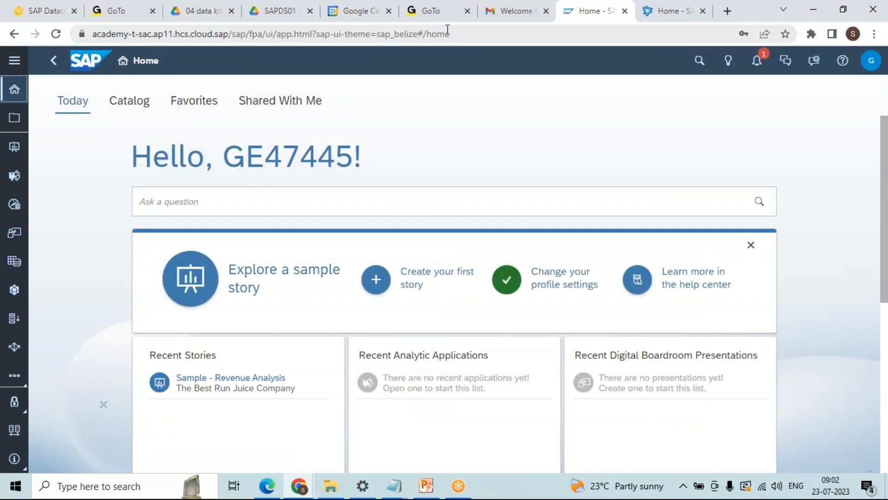
left_click(486, 34)
left_click(199, 34)
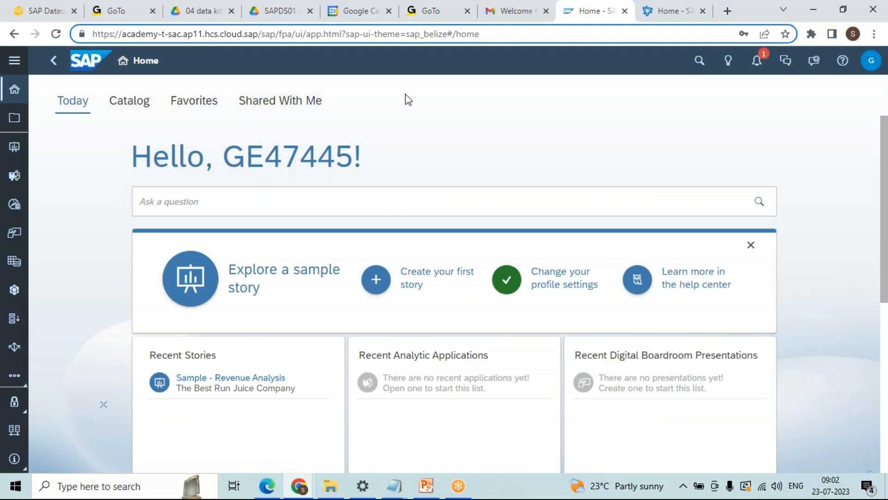
left_click(446, 97)
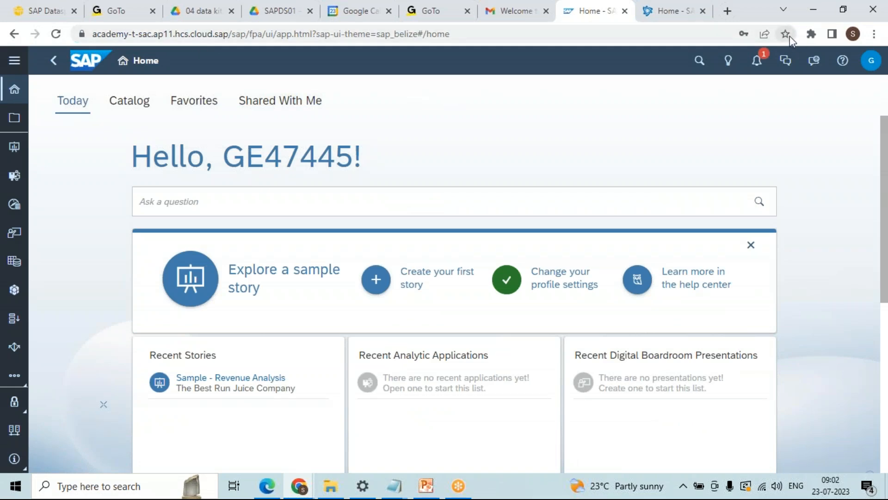
left_click(788, 35)
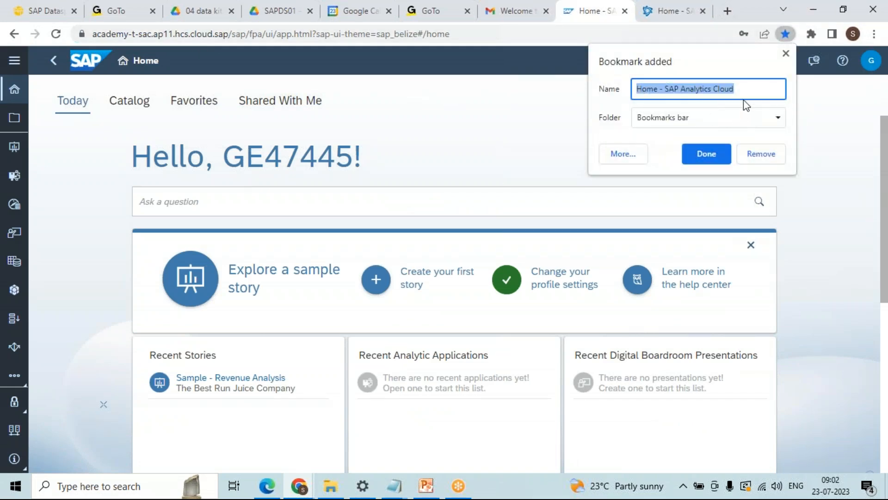
left_click(753, 90)
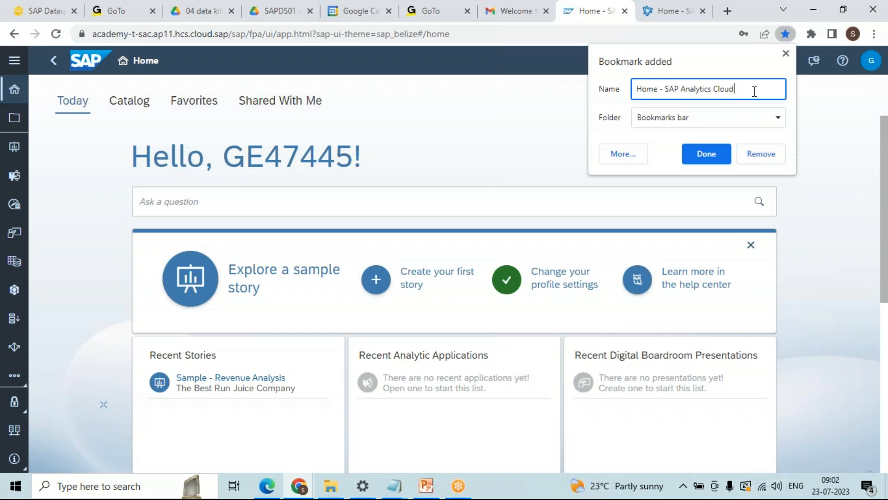
type("-trial")
left_click(704, 150)
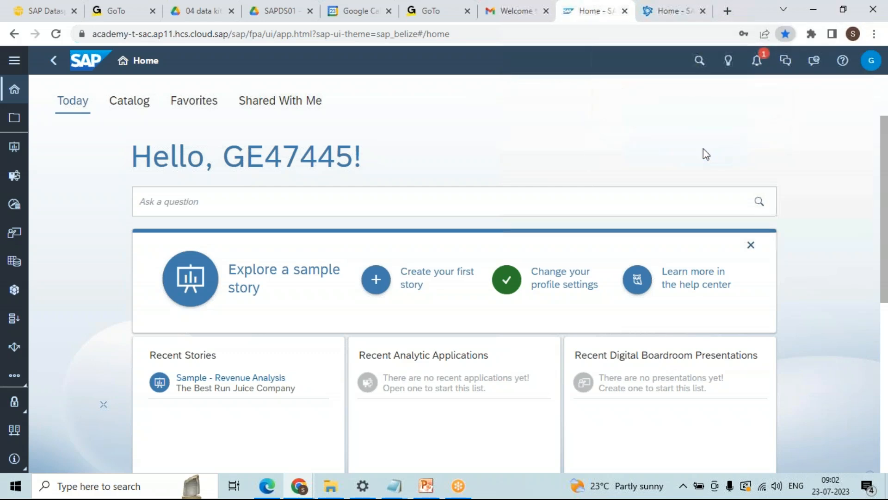